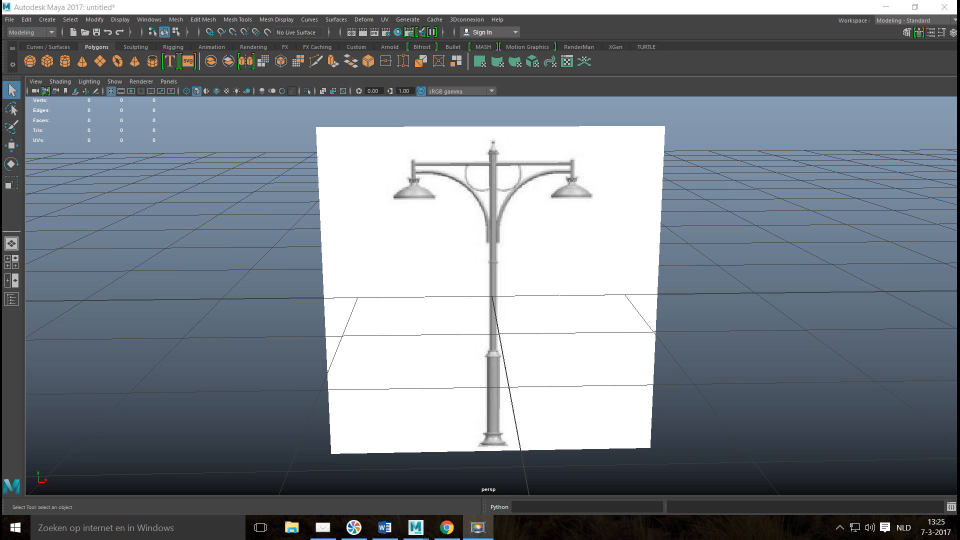
Create a polygon cube and move it about 2.2 units along Z, in front of the street light image.
alt+middle_drag(585, 286, 569, 231)
scroll(580, 241, down, 3)
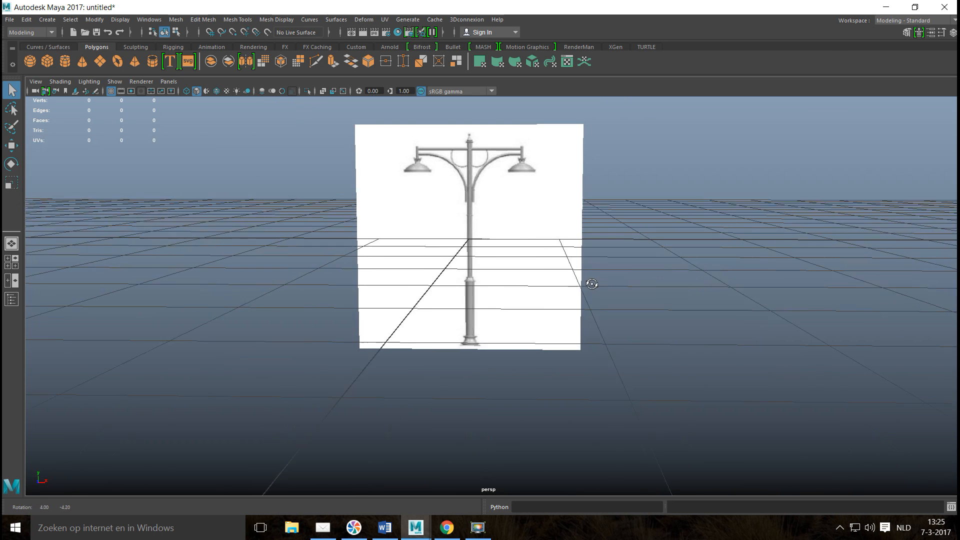
alt+drag(564, 309, 562, 306)
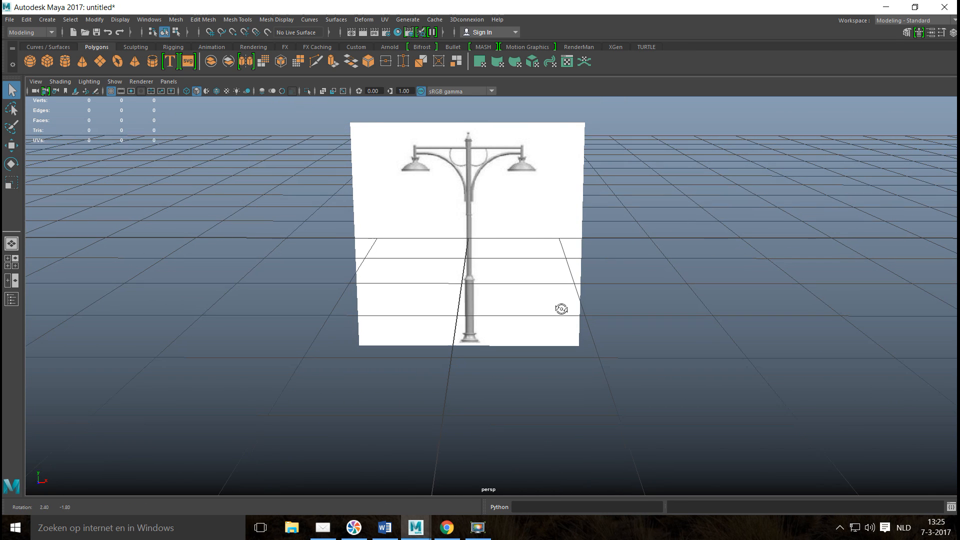
click(50, 65)
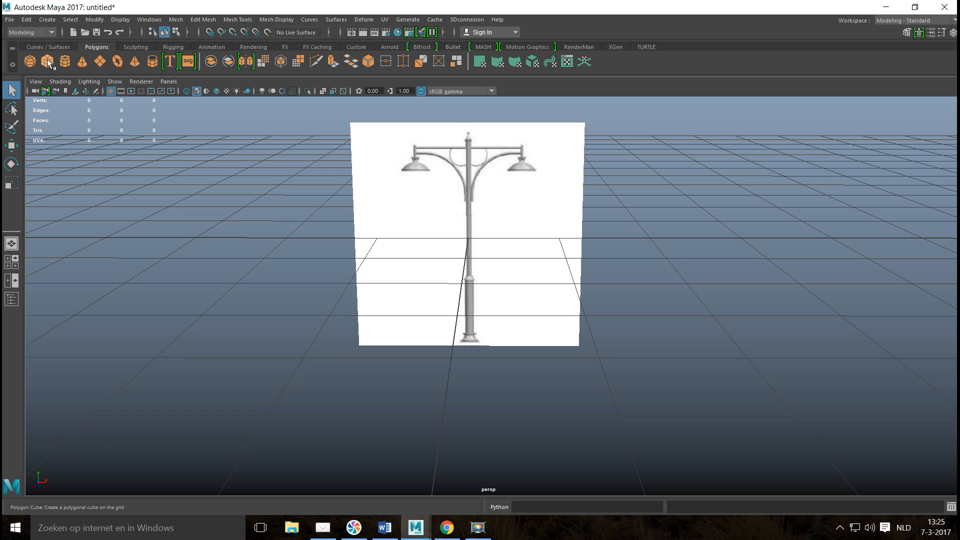
alt+drag(434, 313, 538, 320)
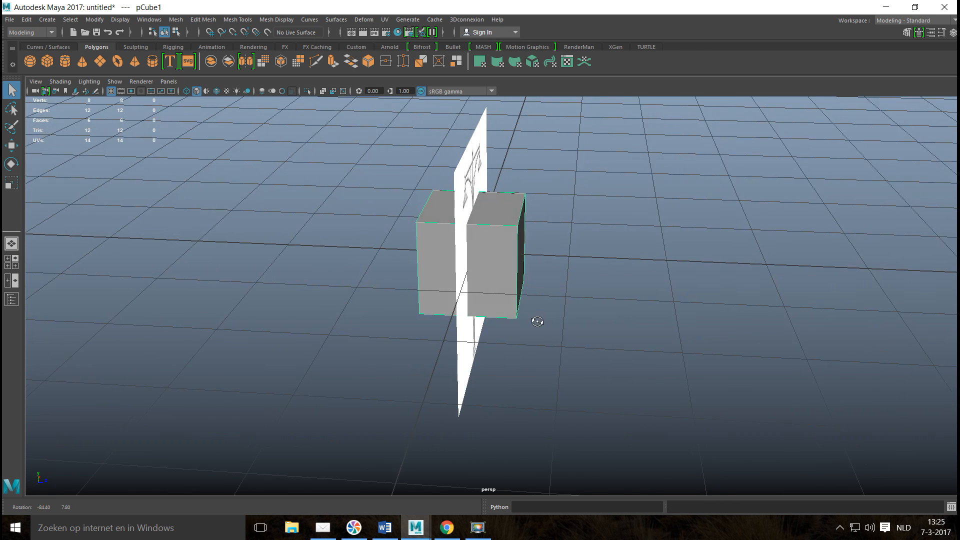
key(w)
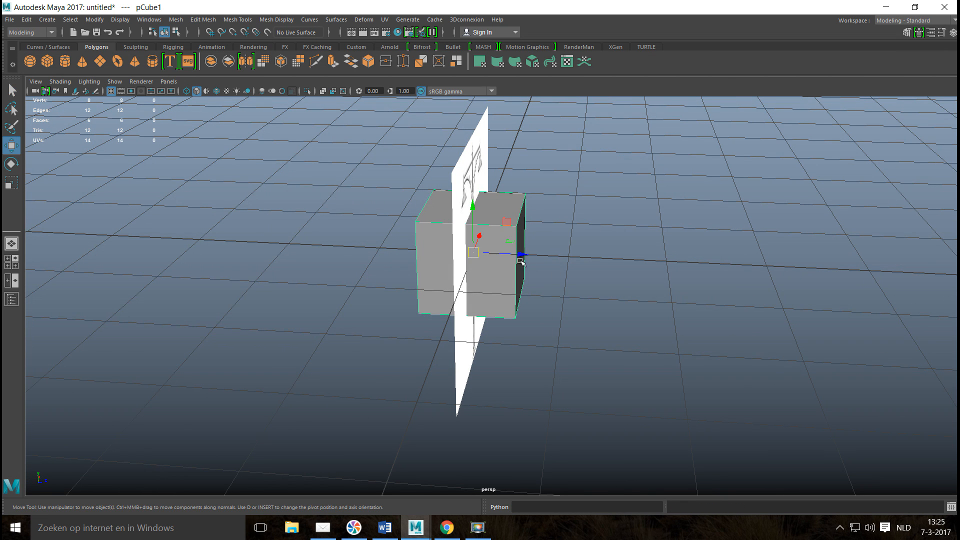
drag(519, 258, 735, 276)
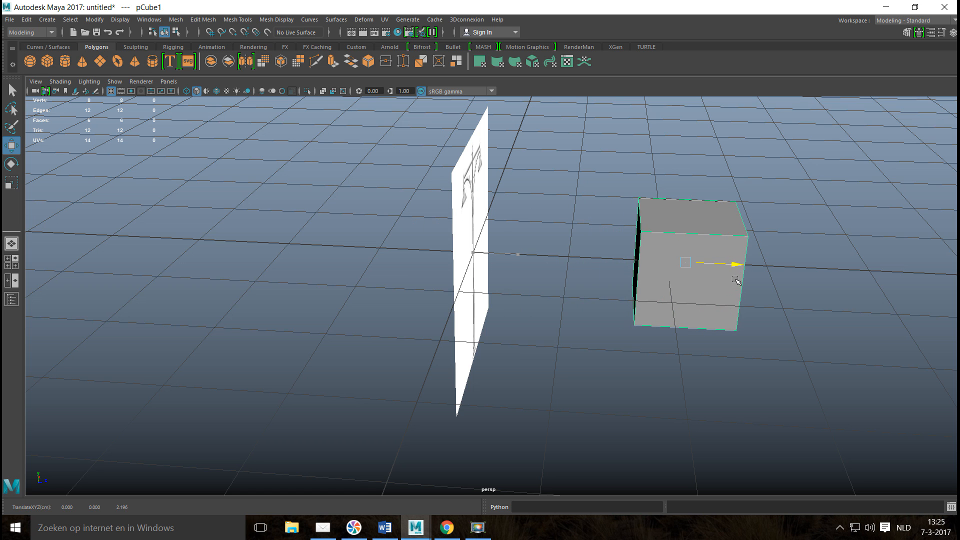
Scale the cube down uniformly to a small block about as wide as the lamp post's base.
alt+drag(587, 328, 495, 344)
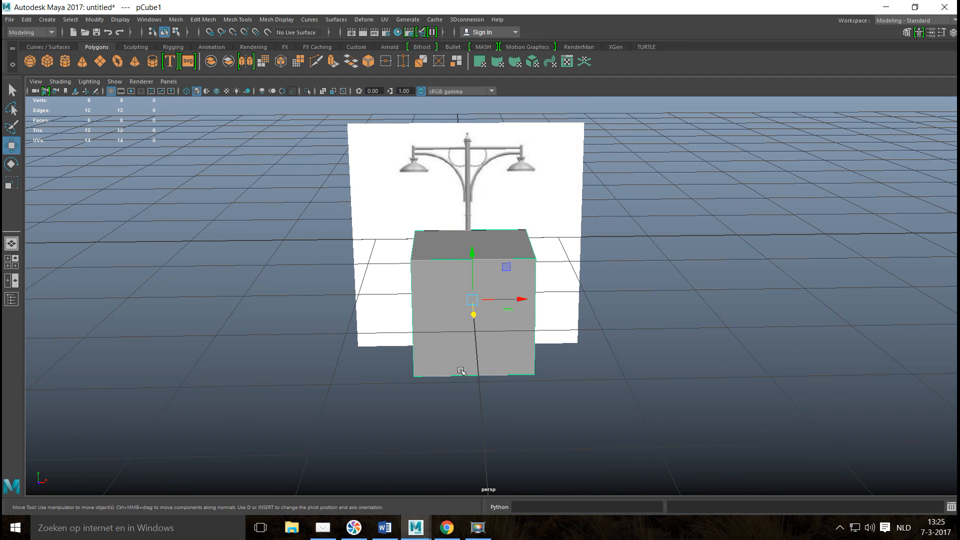
key(r)
drag(476, 297, 393, 327)
In the front view, lower the cube about 1.1 units along Y onto the lamp post's base.
click(14, 260)
key(space)
key(f)
key(a)
scroll(414, 346, up, 4)
key(w)
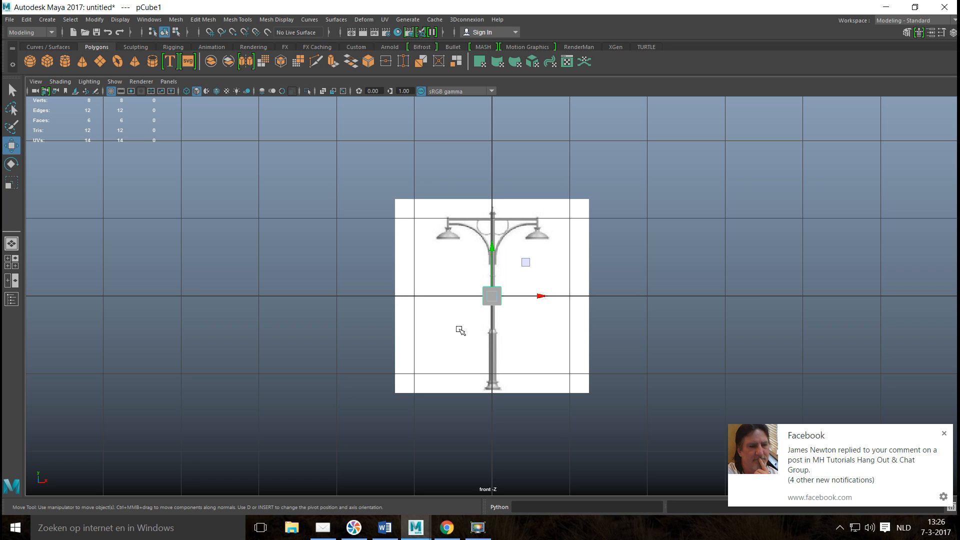
click(944, 434)
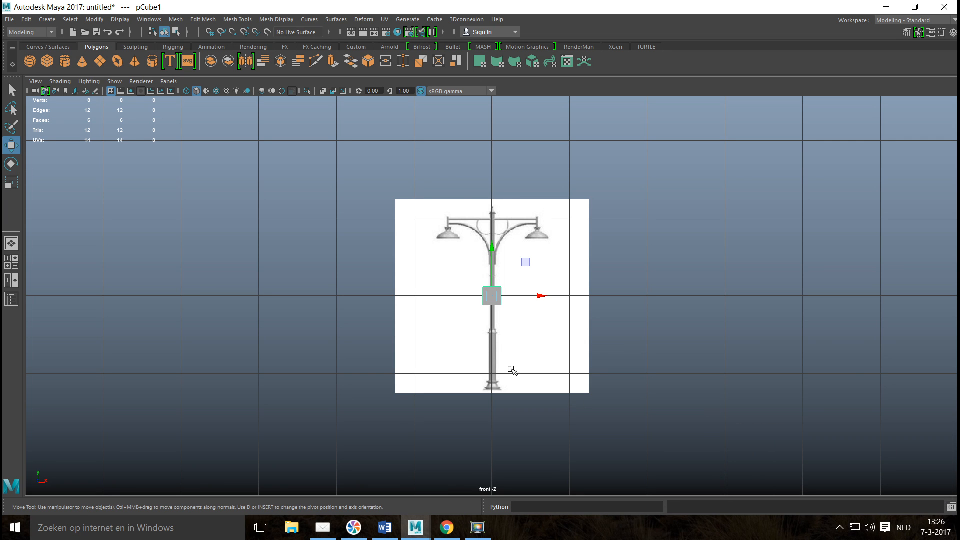
drag(492, 247, 495, 333)
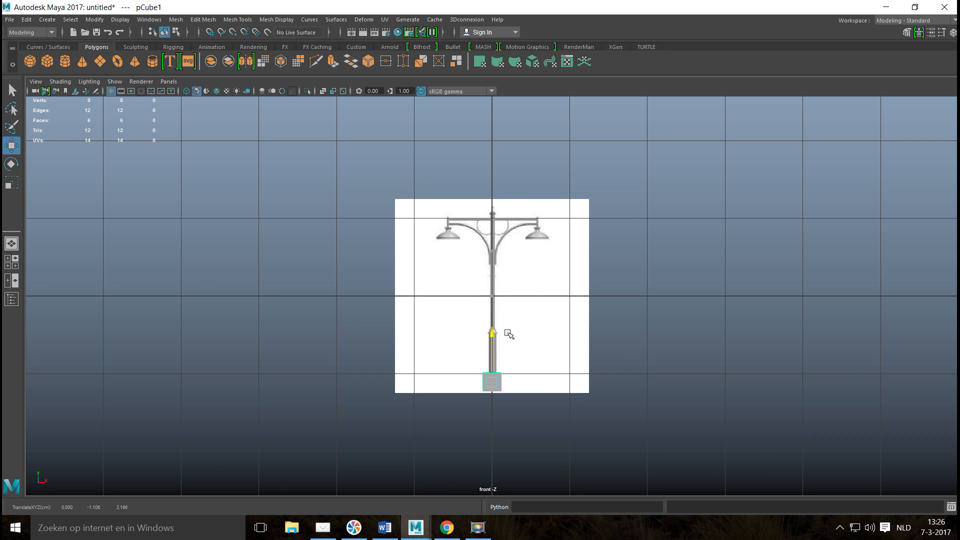
key(f)
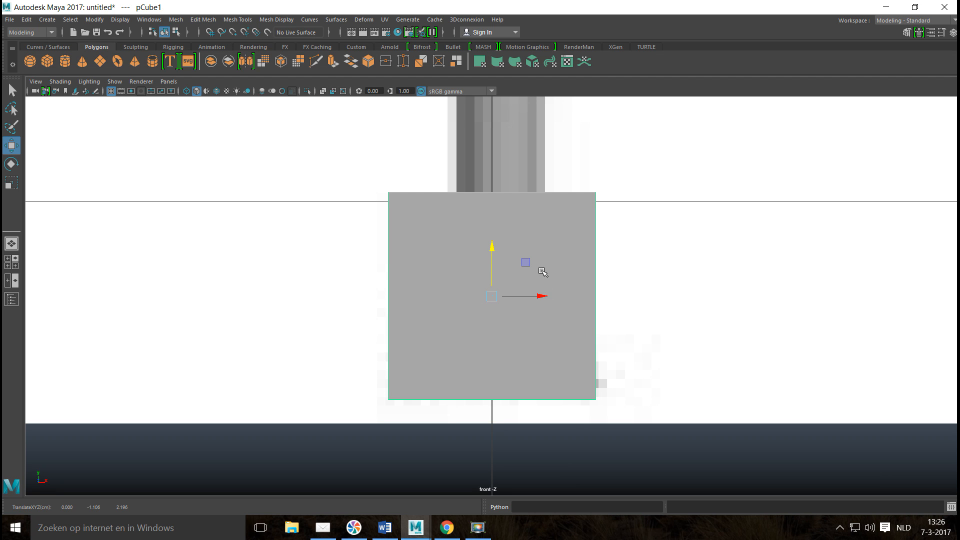
Shift the reference image plane about -0.005 along X to centre the lamp post on the vertical axis.
click(314, 398)
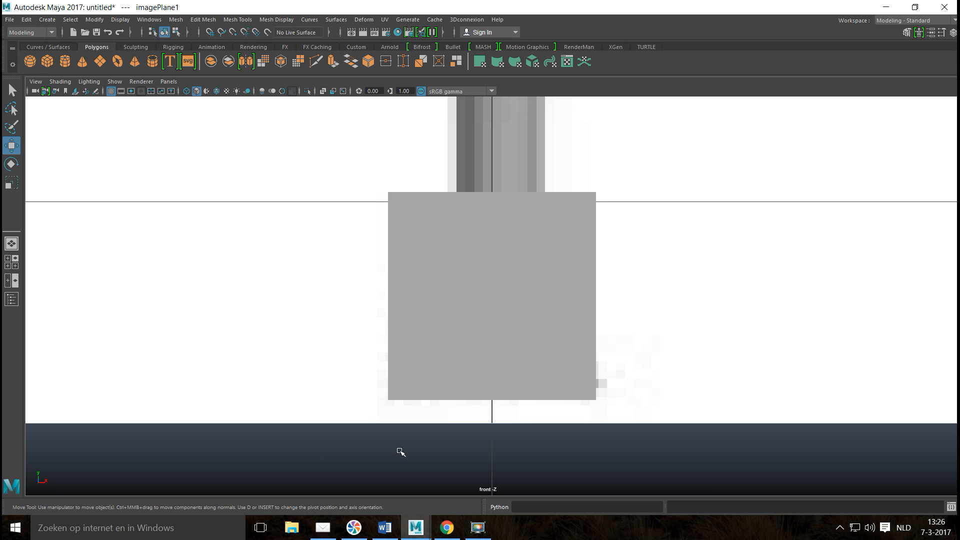
scroll(525, 361, down, 10)
scroll(528, 358, up, 5)
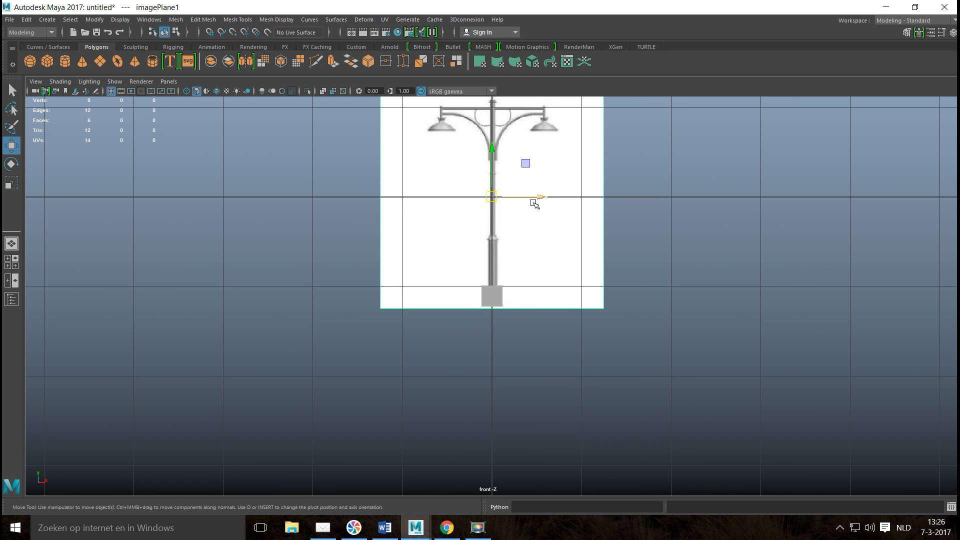
alt+middle_drag(530, 223, 478, 403)
scroll(478, 403, up, 5)
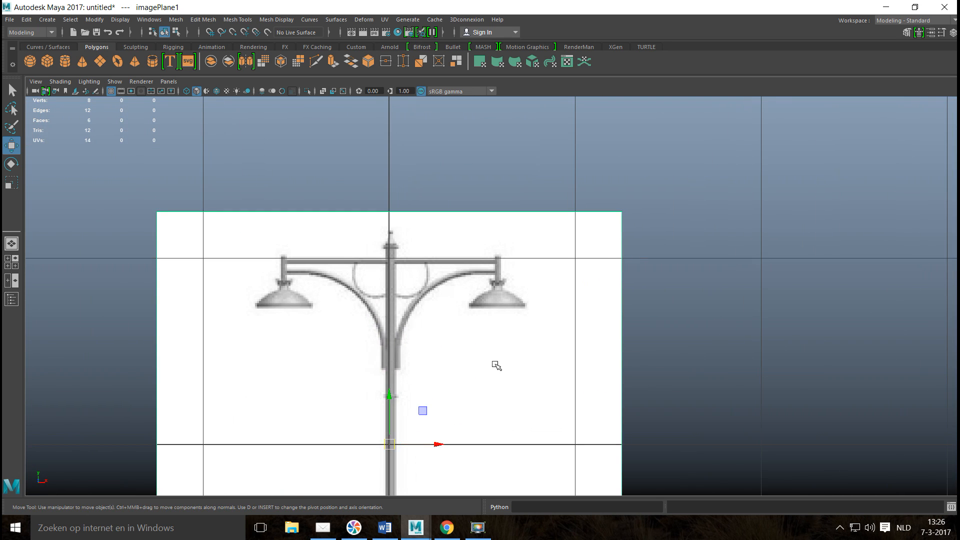
drag(476, 378, 475, 378)
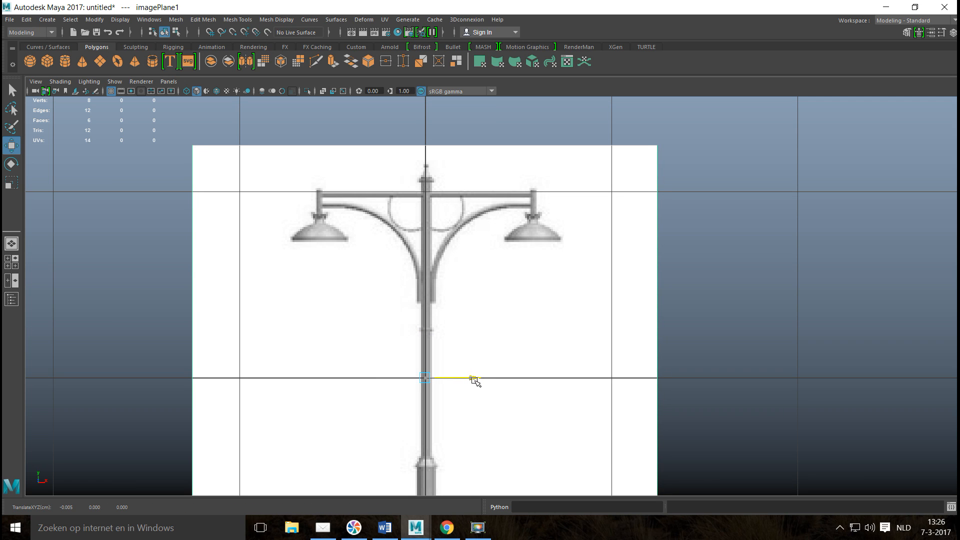
Turn on X-ray display and lower the cube slightly so its bottom meets the bottom of the lamp post's base.
scroll(511, 341, down, 8)
scroll(521, 363, up, 3)
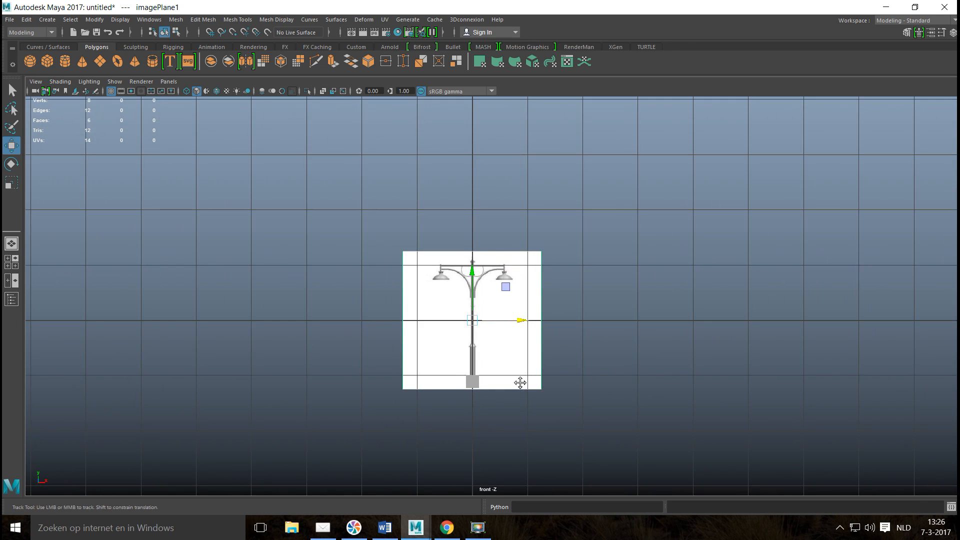
scroll(538, 332, up, 6)
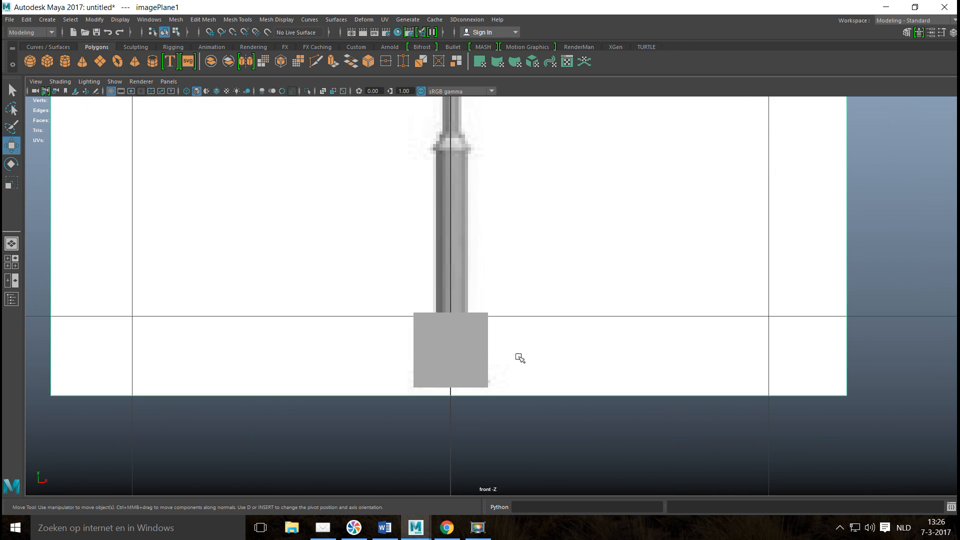
alt+middle_drag(523, 353, 523, 327)
click(478, 324)
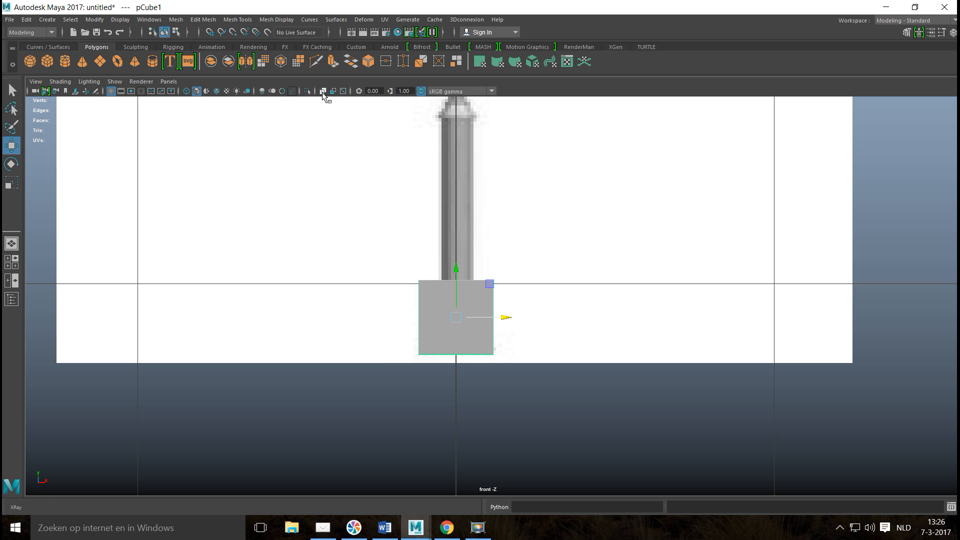
click(323, 92)
scroll(536, 326, up, 5)
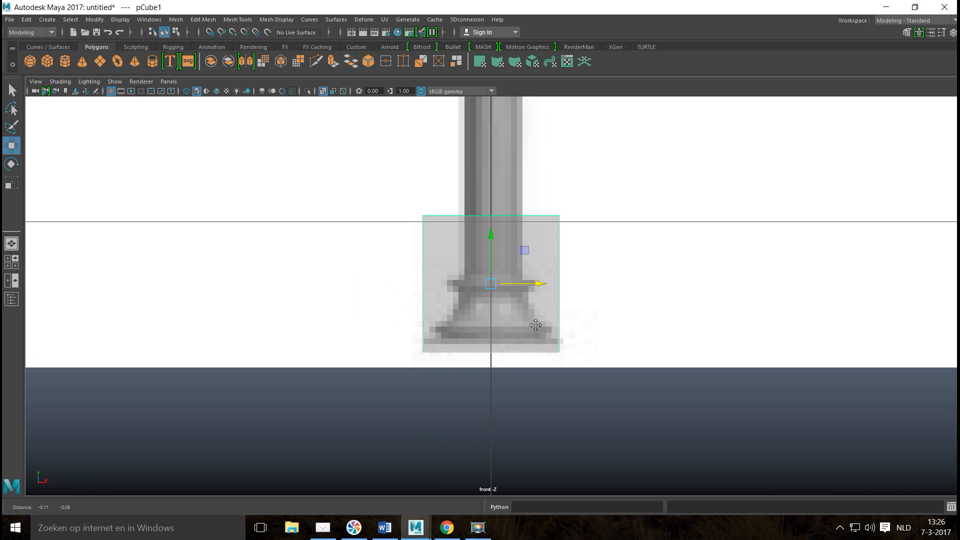
drag(495, 244, 490, 232)
Move the cube's top vertices down to the upper edge of the collar on the lamp post's base.
right_drag(464, 223, 413, 214)
drag(356, 186, 563, 238)
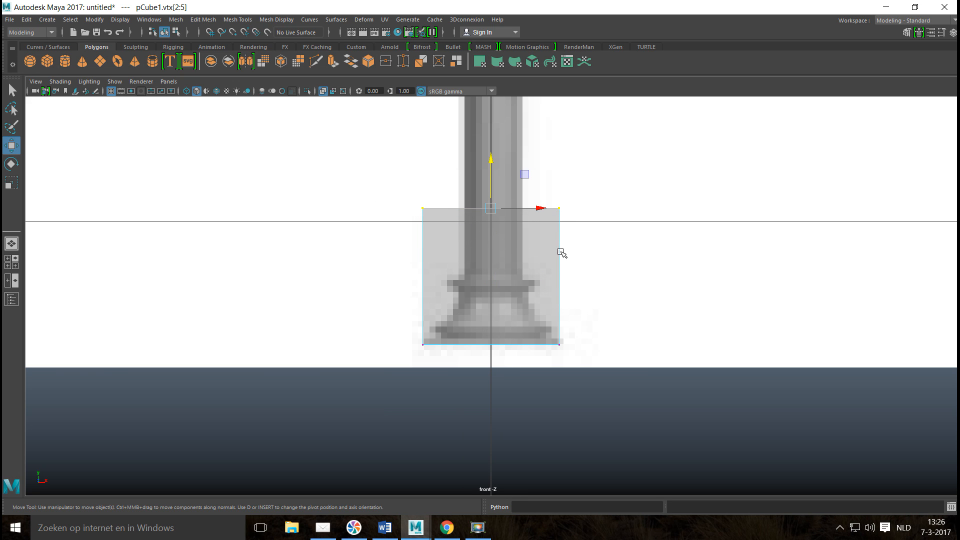
drag(490, 159, 520, 289)
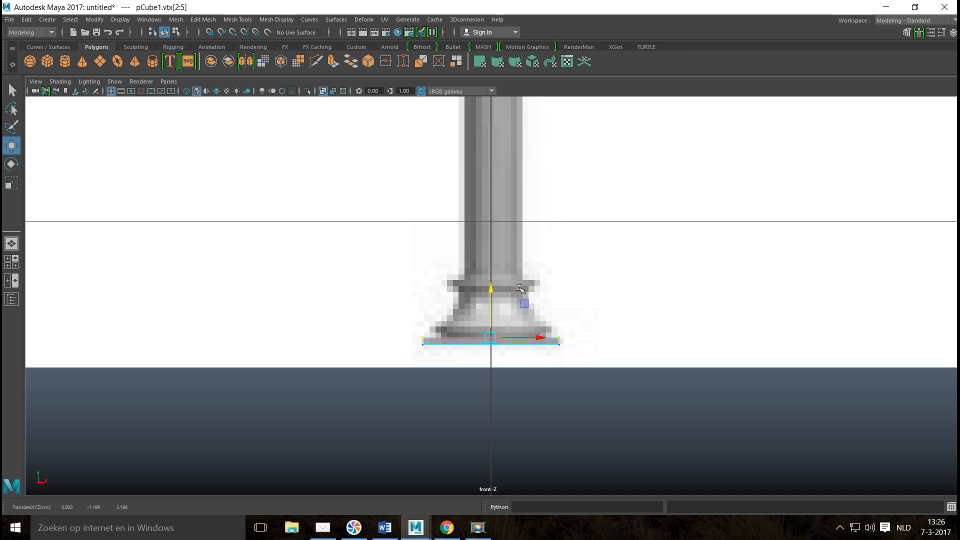
click(15, 267)
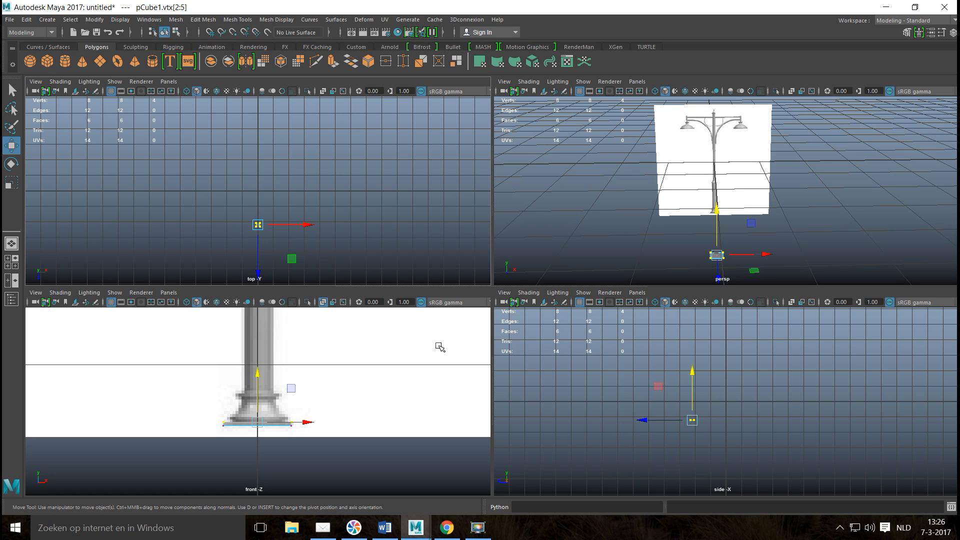
drag(257, 372, 259, 343)
key(space)
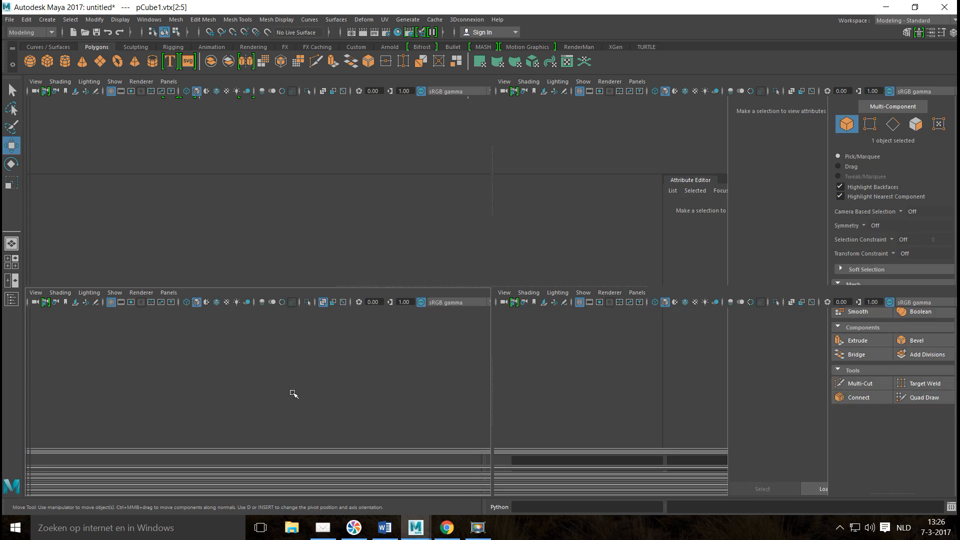
drag(489, 222, 495, 216)
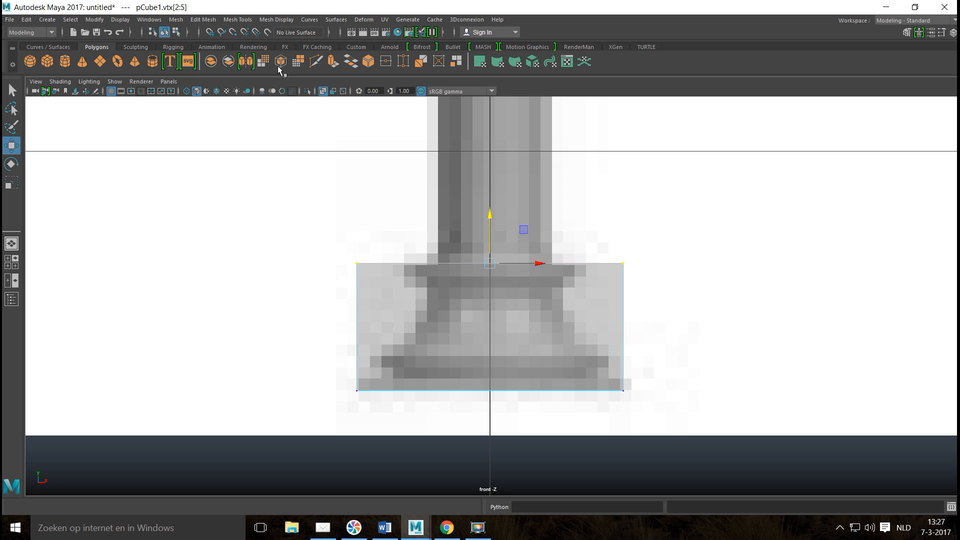
Insert three horizontal edge loops in the base block: one just below its top and two near its bottom.
click(238, 20)
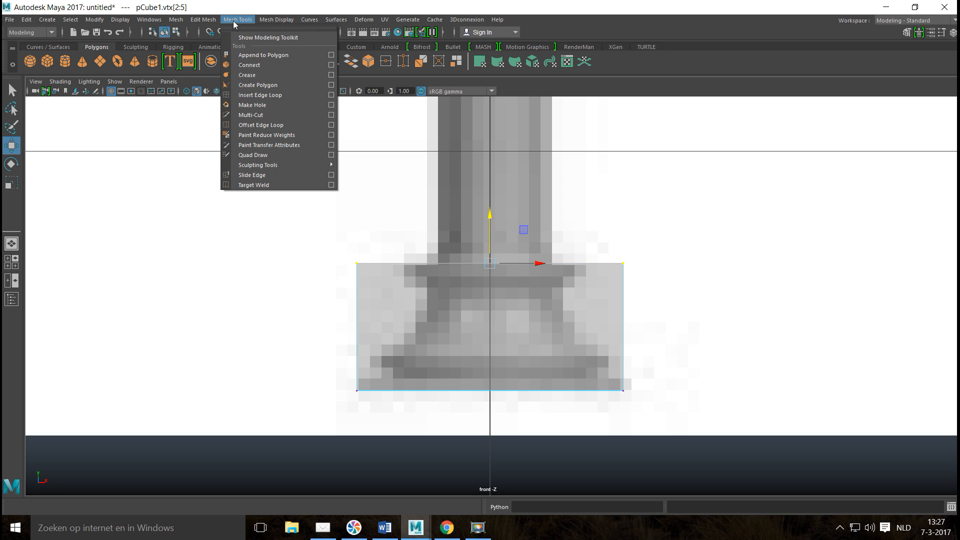
click(331, 94)
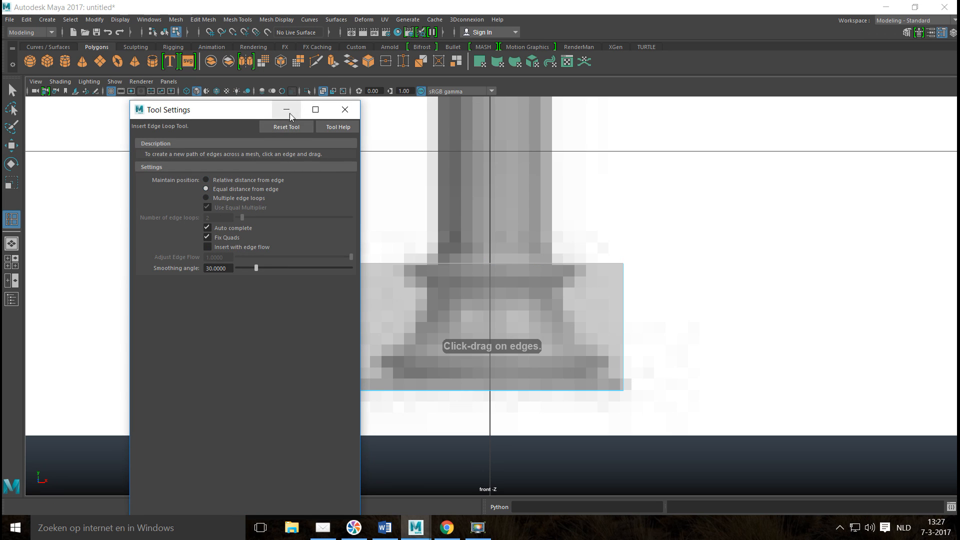
click(286, 109)
drag(624, 285, 625, 276)
drag(628, 364, 623, 367)
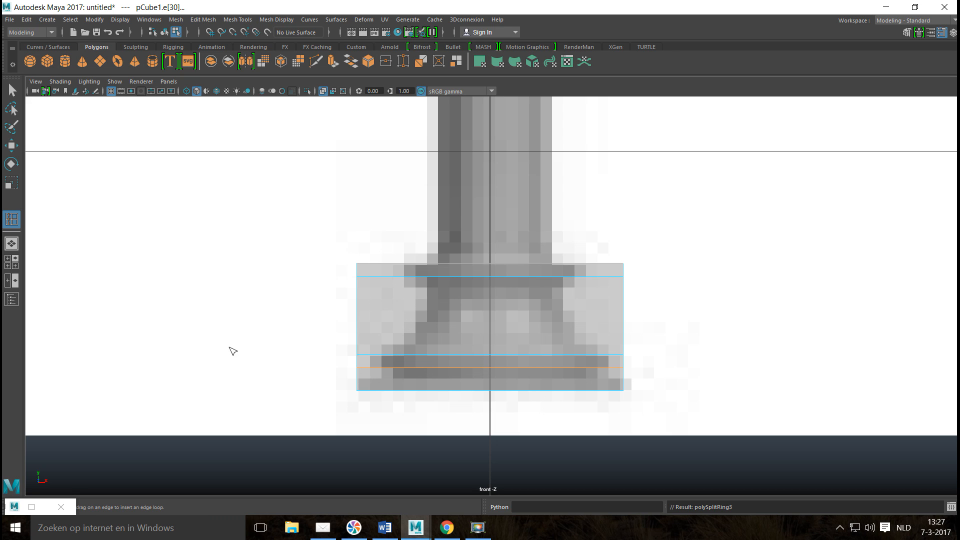
Scale the block's top two vertex rows inward to the collar's width and stretch them vertically to the collar's height.
right_drag(403, 269, 373, 246)
drag(349, 240, 665, 305)
key(r)
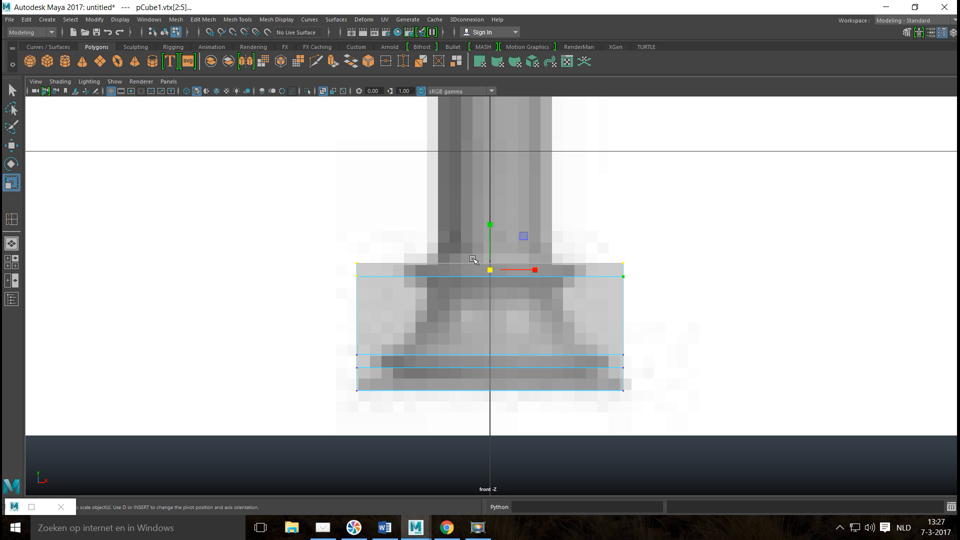
drag(490, 270, 423, 287)
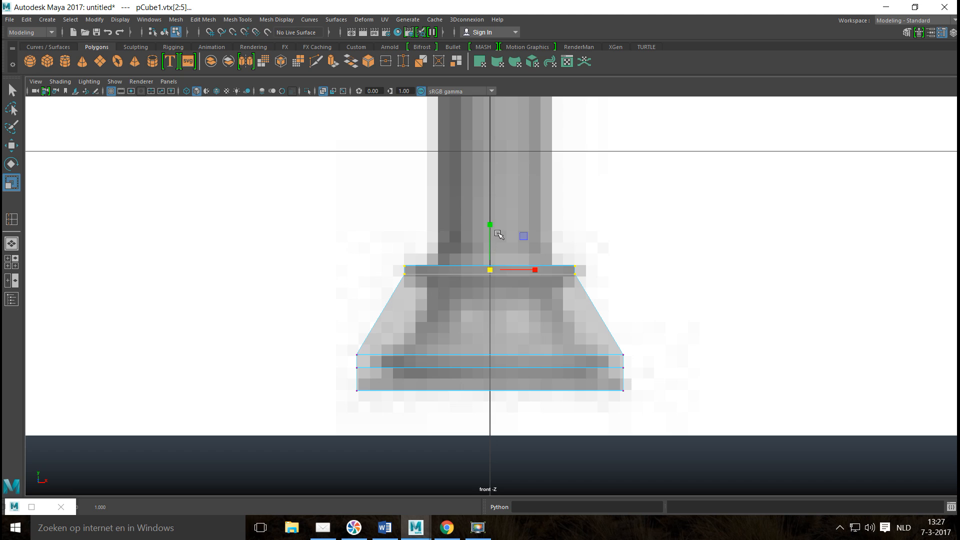
drag(490, 226, 492, 203)
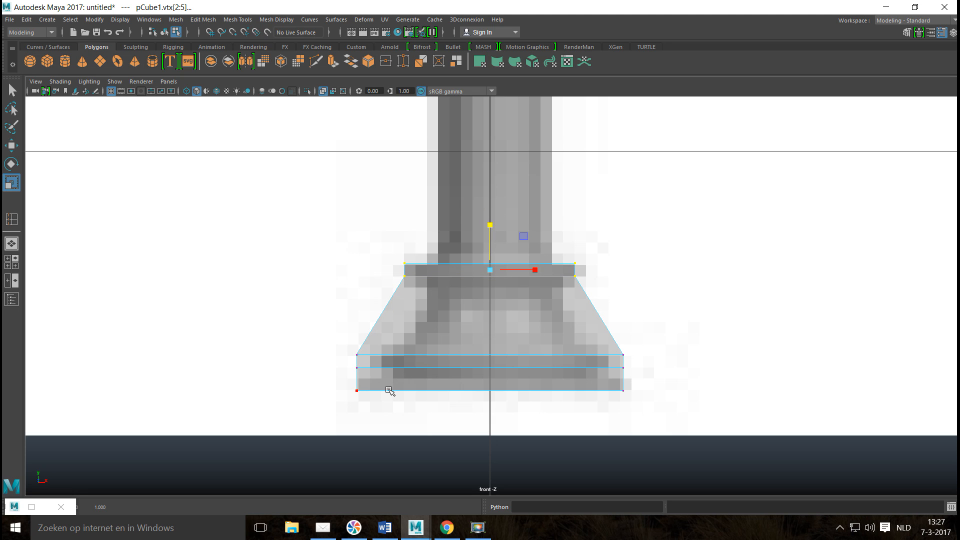
right_click(361, 320)
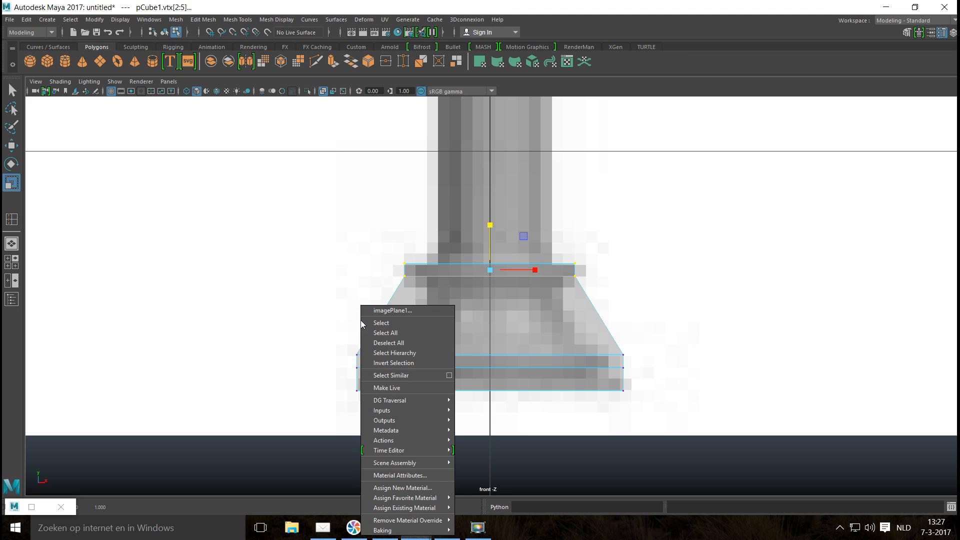
click(400, 311)
right_click(446, 274)
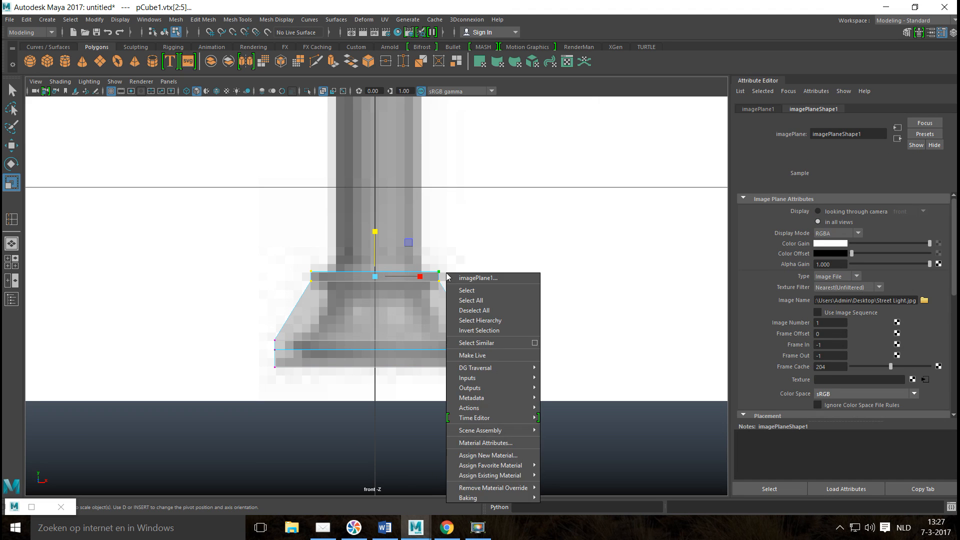
Extrude the sloped side faces of the base's middle section, scale them inward to the reference's narrower profile, and stretch them vertically.
right_click(366, 280)
right_drag(367, 280, 392, 297)
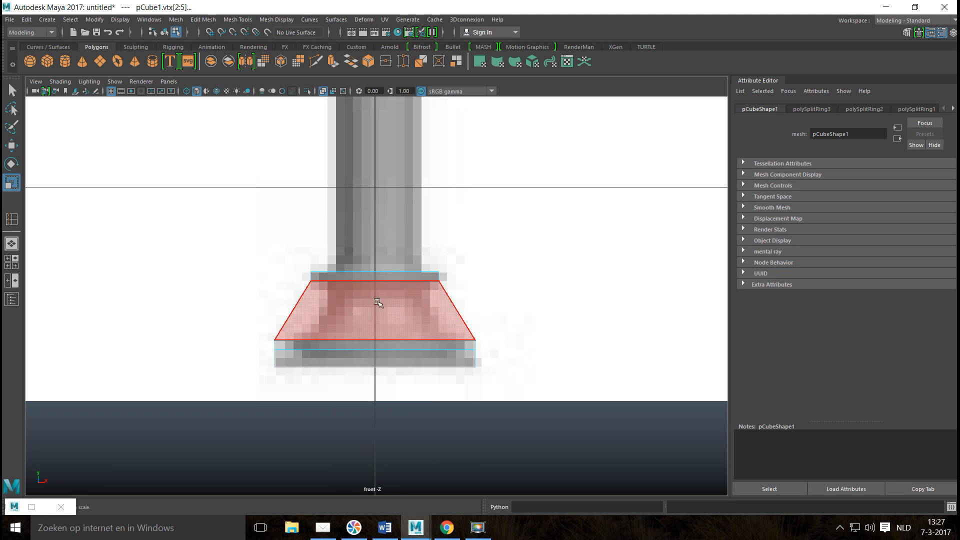
drag(216, 293, 533, 320)
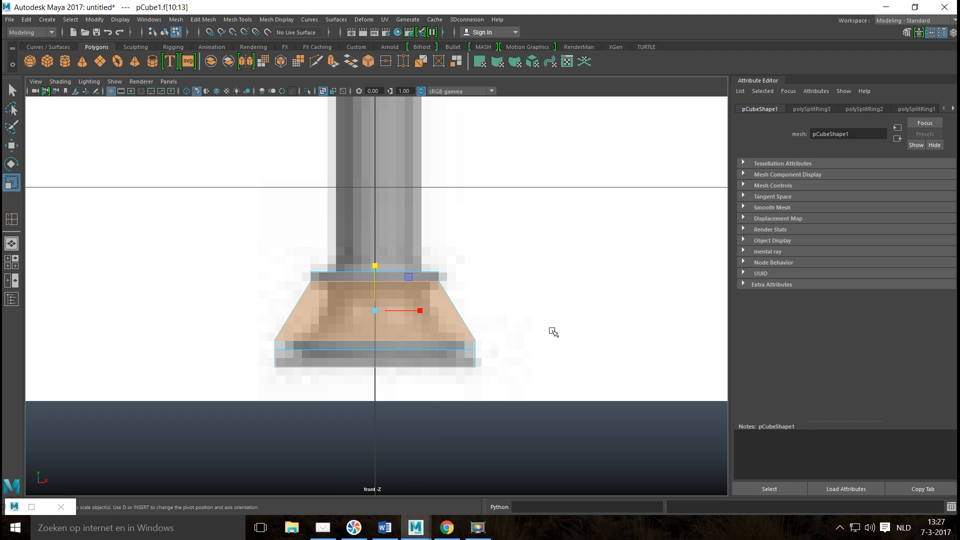
key(ctrl+e)
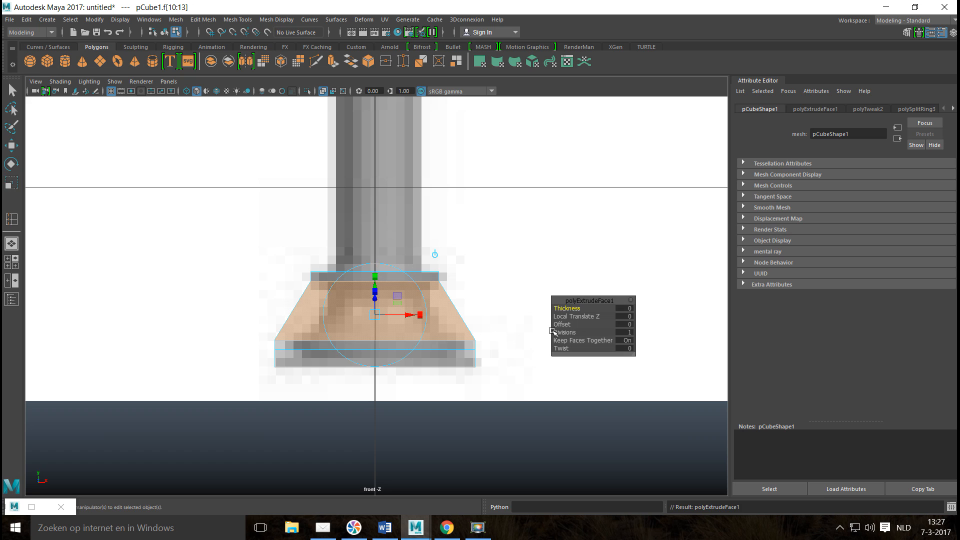
key(r)
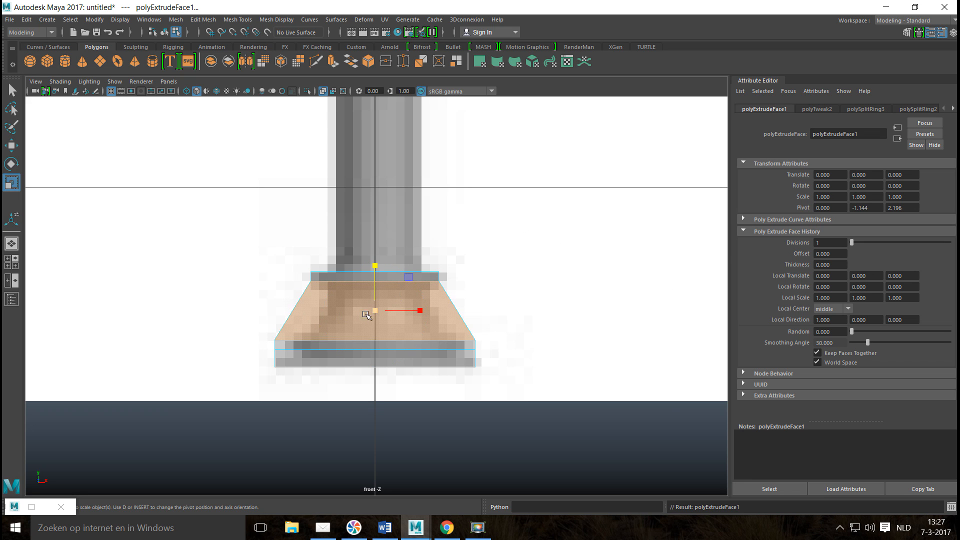
drag(374, 312, 323, 320)
drag(374, 266, 371, 244)
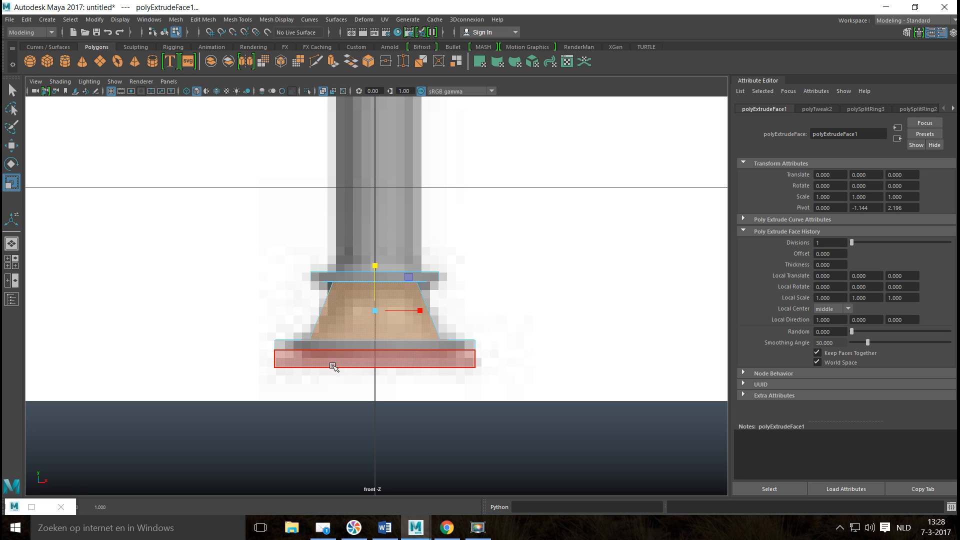
Insert a horizontal edge loop around the base's lowest block, at the top of the bottom plinth in the reference image.
click(229, 20)
click(302, 94)
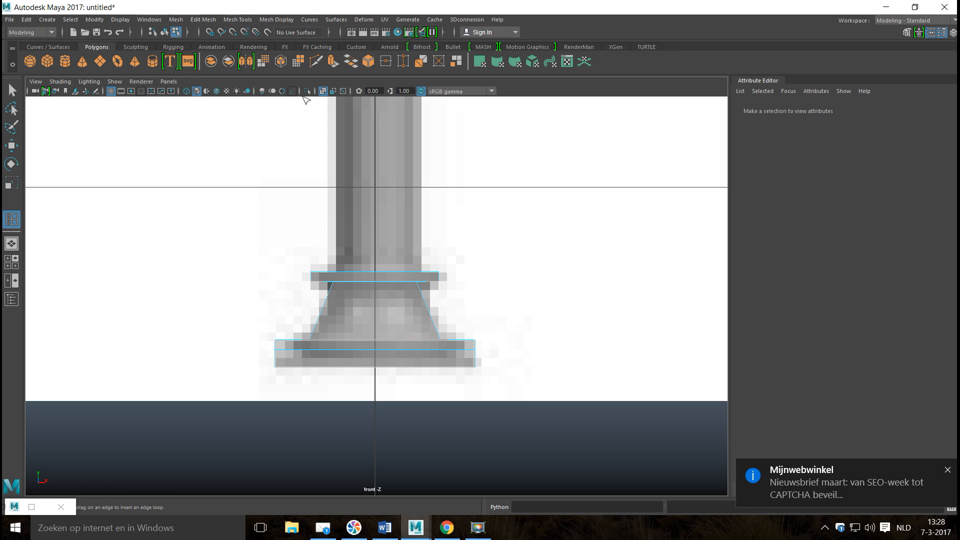
click(948, 470)
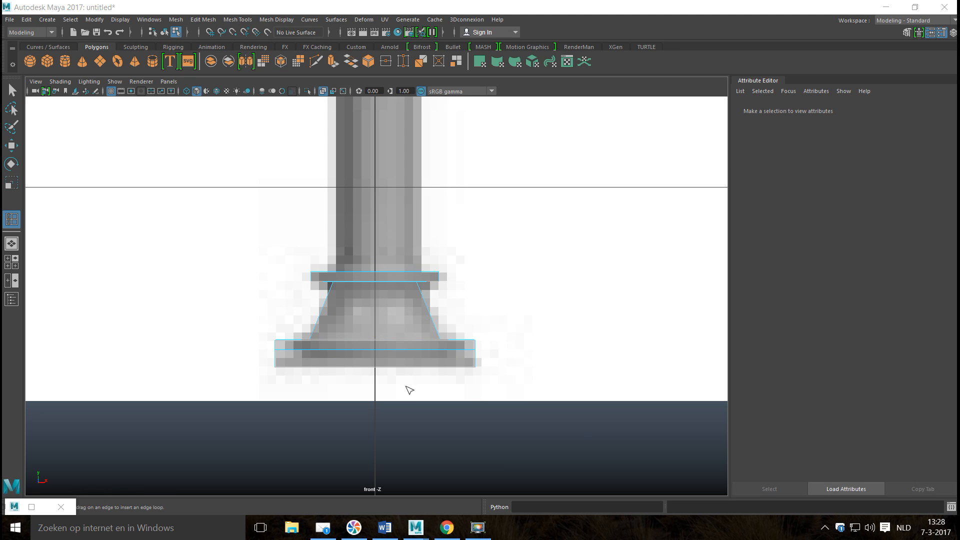
scroll(415, 389, up, 4)
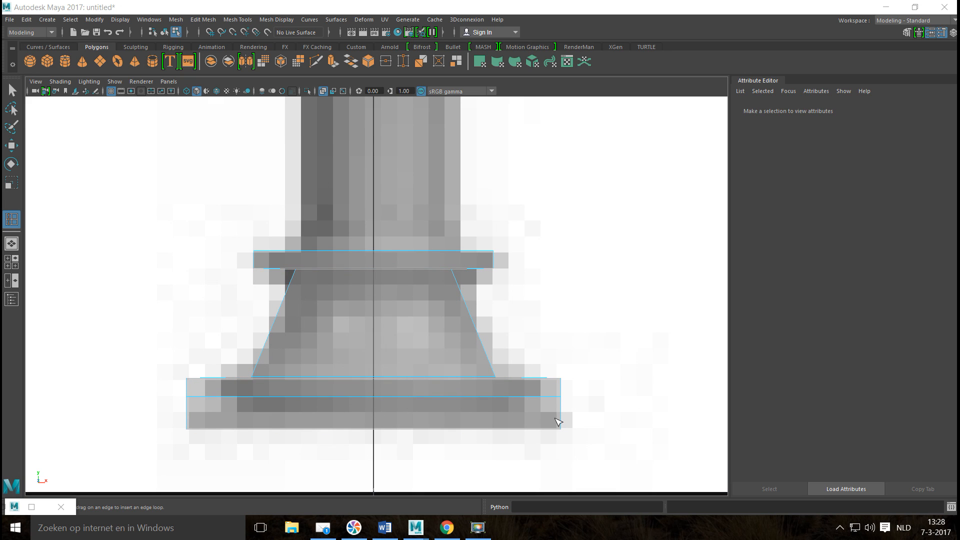
drag(564, 421, 562, 415)
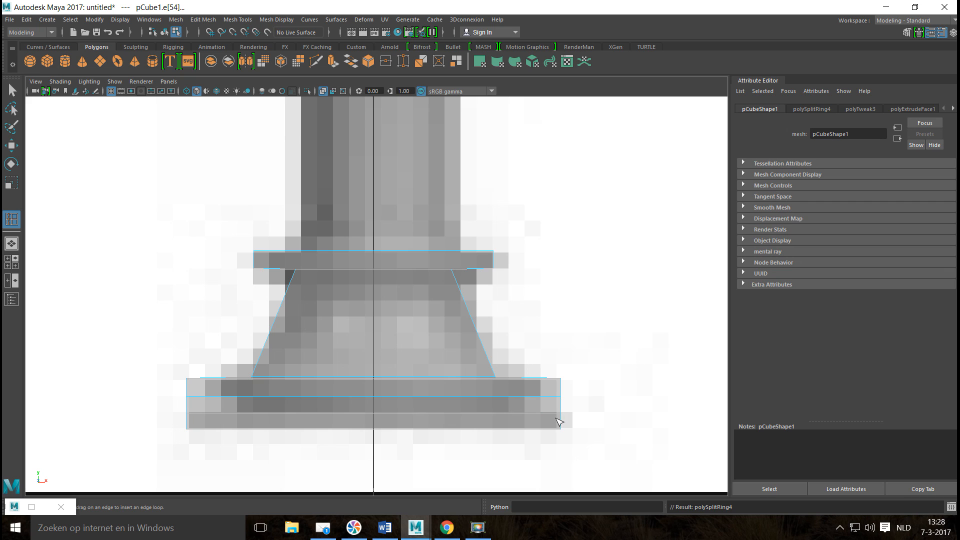
Scale the vertex rows just above the bottom plinth inward to the width of the reference's second tier.
key(q)
right_drag(272, 388, 222, 244)
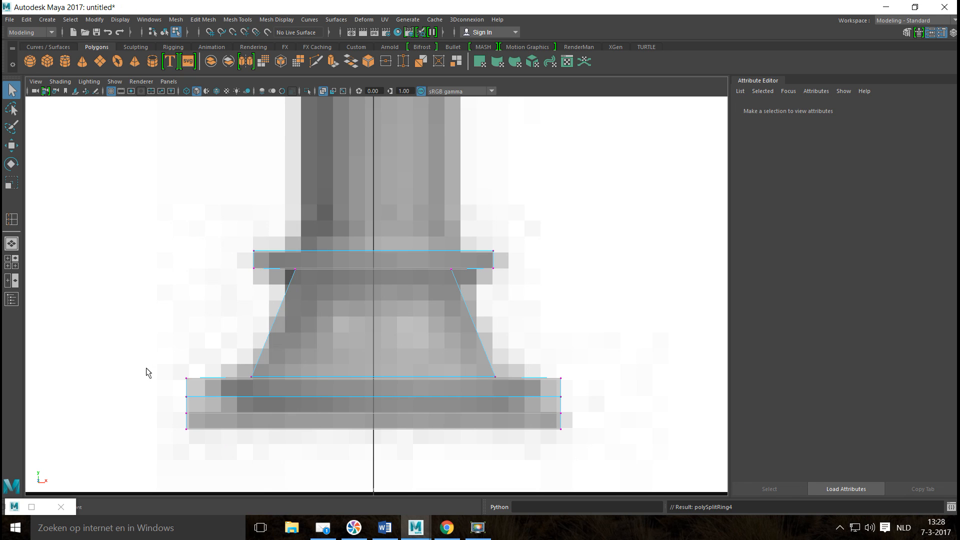
drag(259, 360, 599, 402)
key(r)
drag(374, 388, 347, 390)
Extrude the sloped faces between the bottom plinth and the tier above, scaling them inward and stretching them vertically to form a groove.
right_drag(225, 405, 220, 269)
click(220, 270)
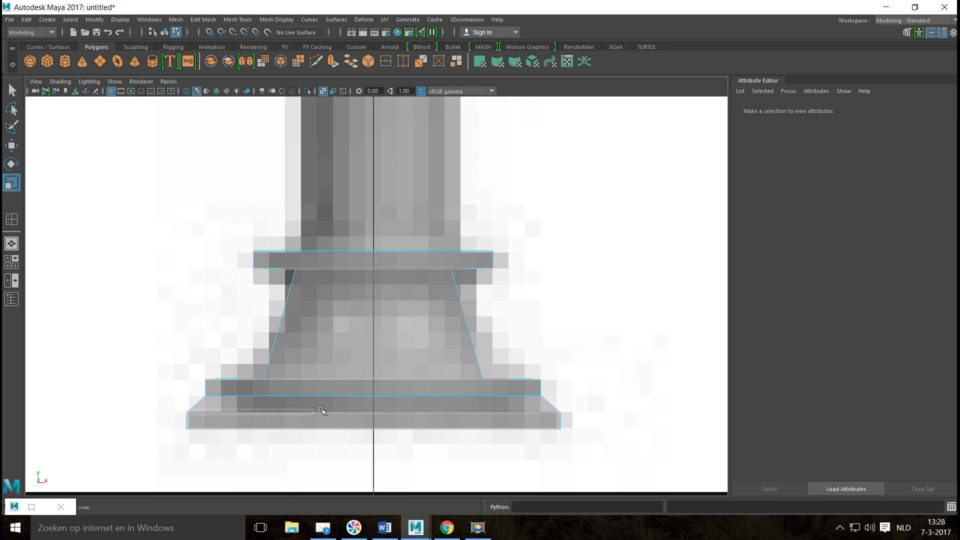
drag(596, 403, 596, 403)
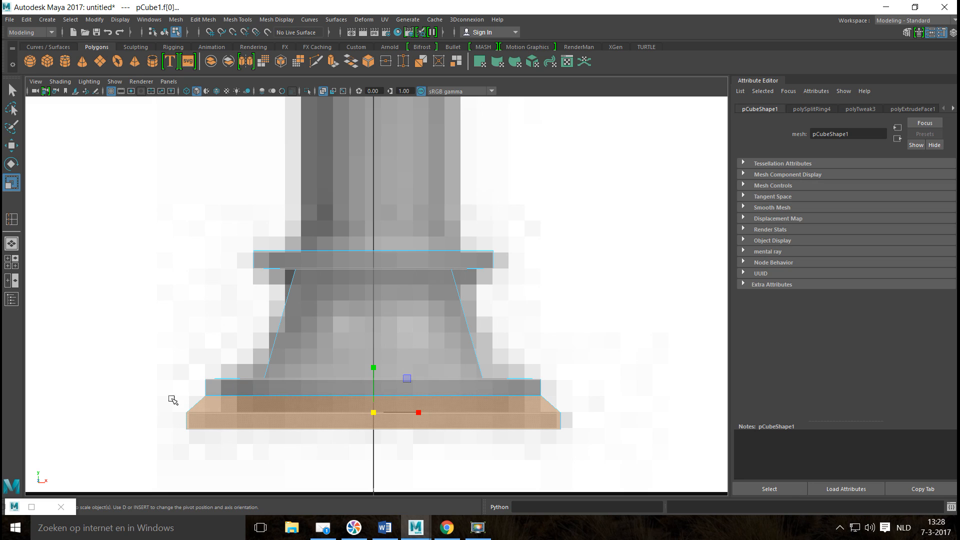
drag(168, 403, 617, 407)
key(ctrl+e)
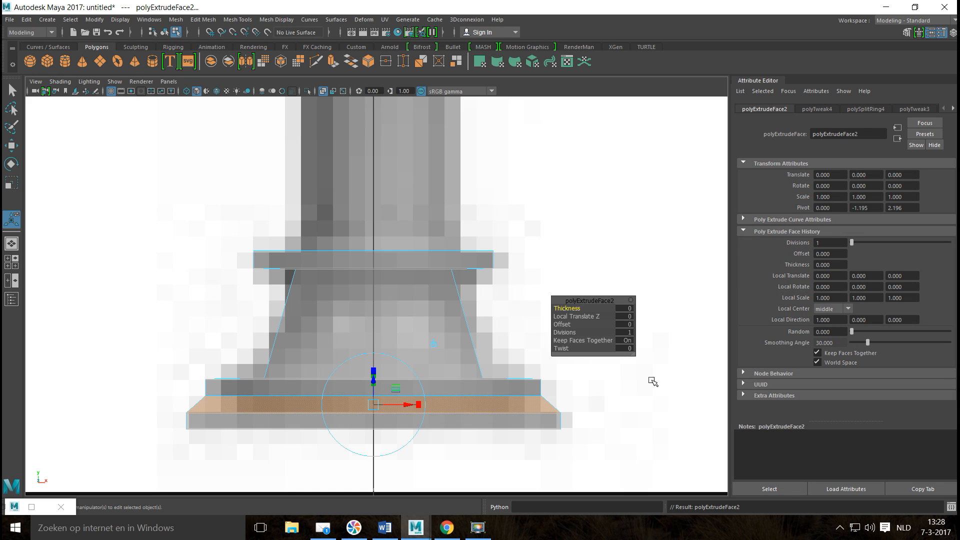
key(r)
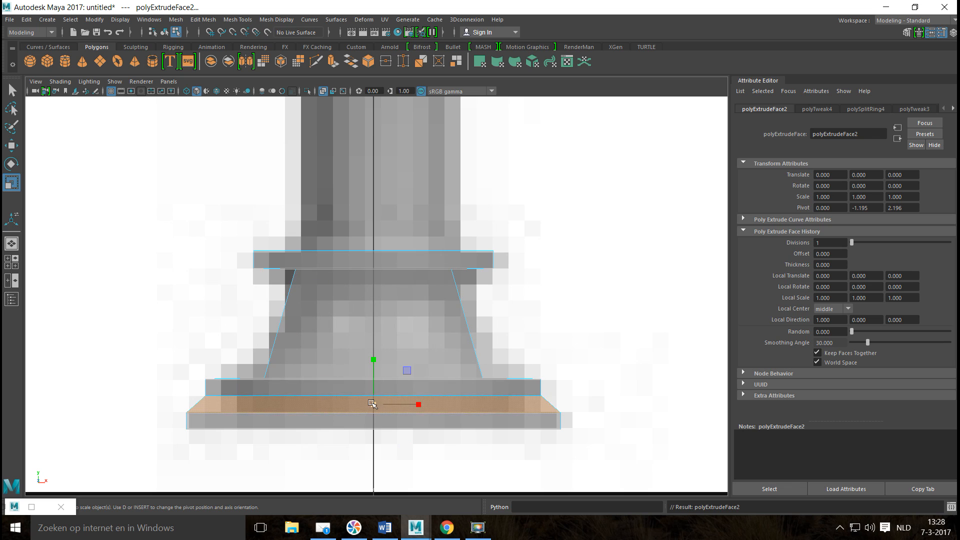
drag(371, 403, 352, 405)
drag(339, 406, 297, 415)
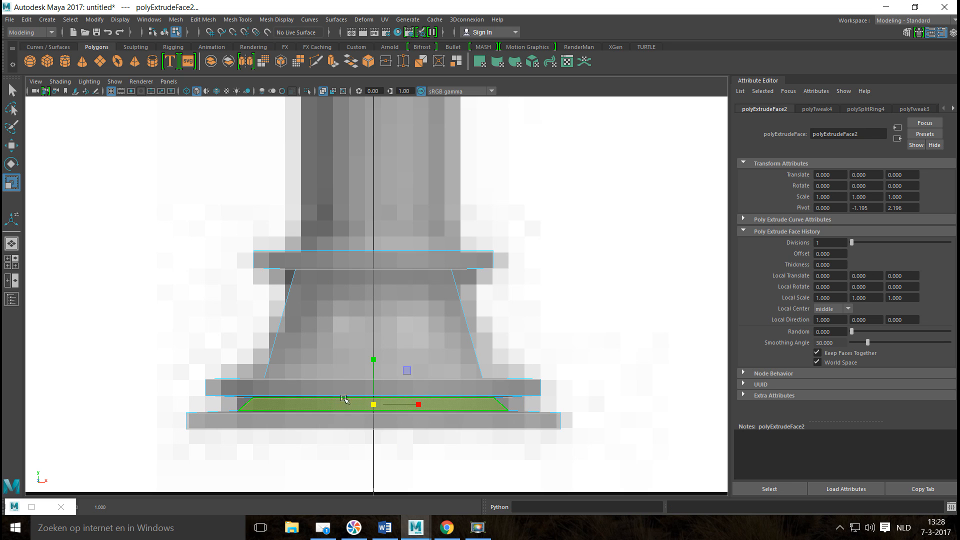
drag(373, 358, 374, 345)
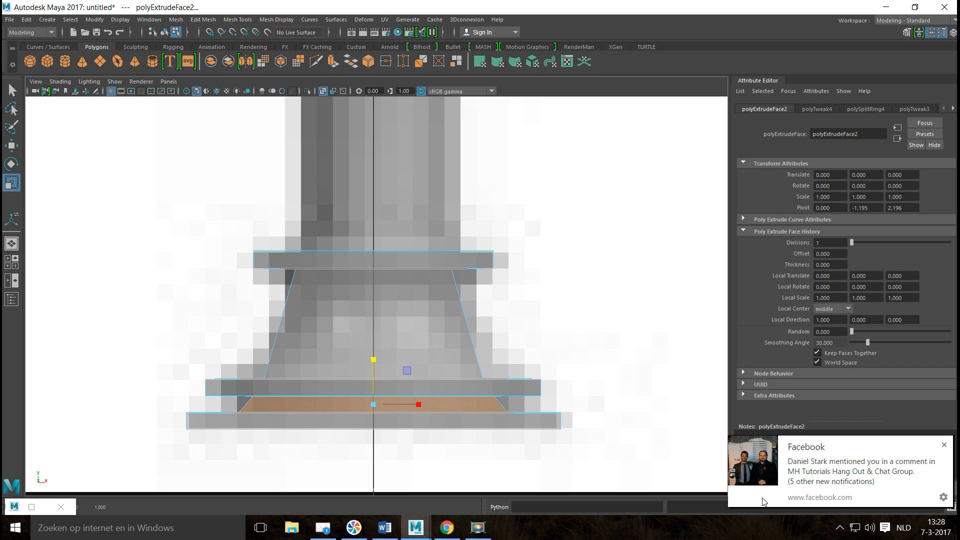
click(943, 445)
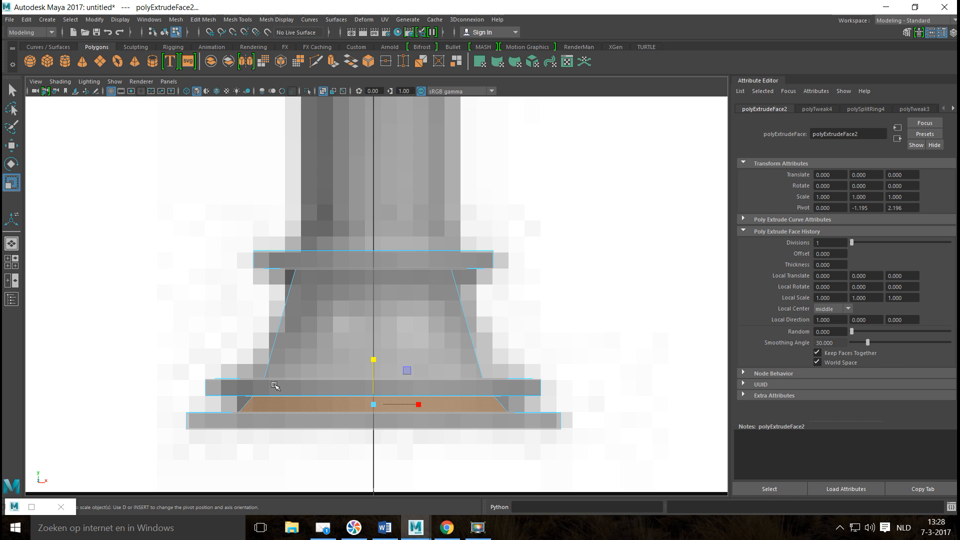
In the perspective view, extrude the base's top face and scale it inward to the width of the shaft.
scroll(274, 400, down, 10)
scroll(280, 370, up, 6)
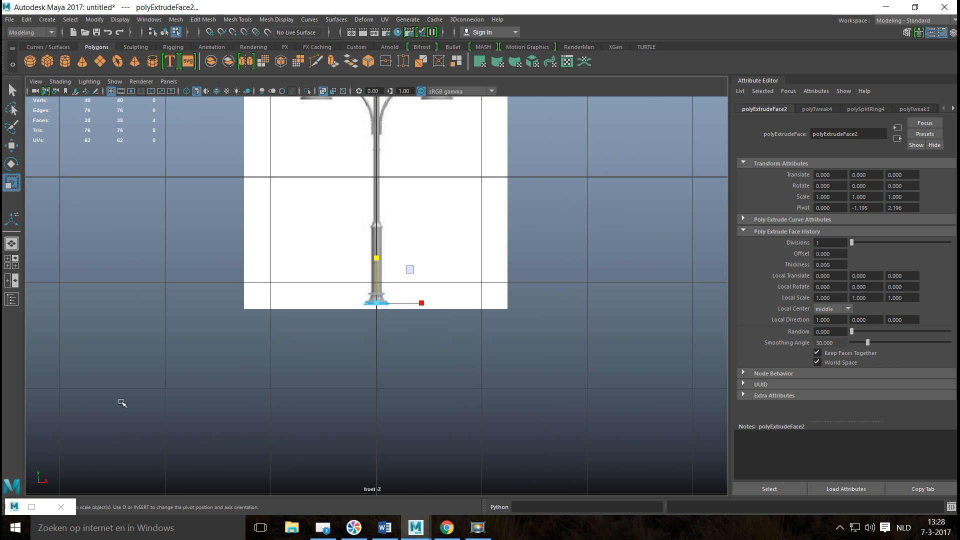
click(11, 265)
key(space)
alt+drag(350, 354, 362, 369)
alt+middle_drag(362, 368, 401, 438)
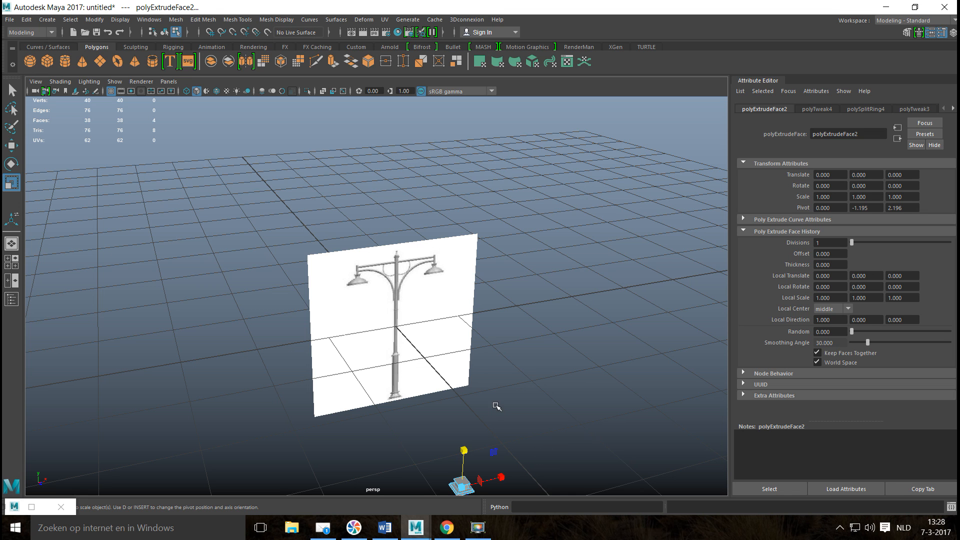
scroll(488, 341, up, 6)
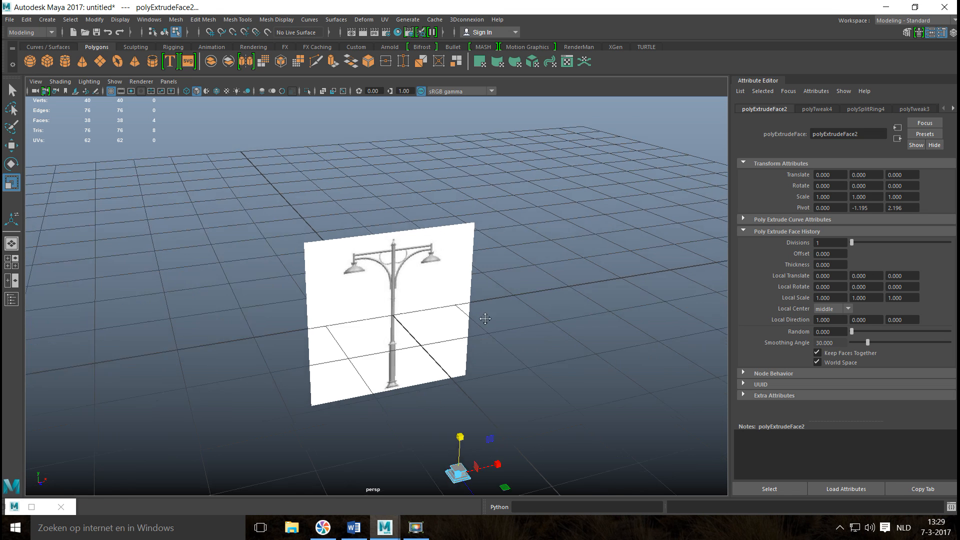
alt+middle_drag(483, 370, 513, 306)
scroll(427, 275, up, 5)
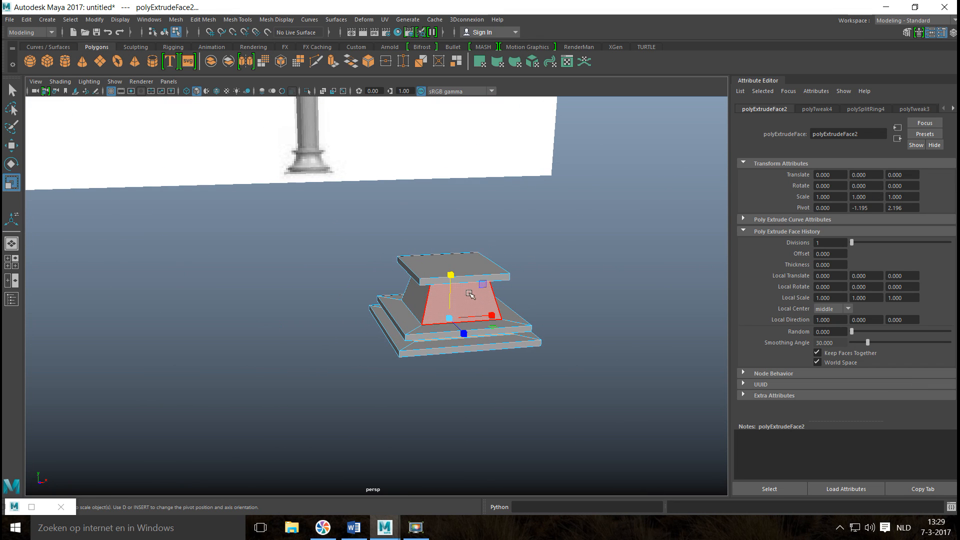
right_drag(452, 265, 456, 262)
click(457, 263)
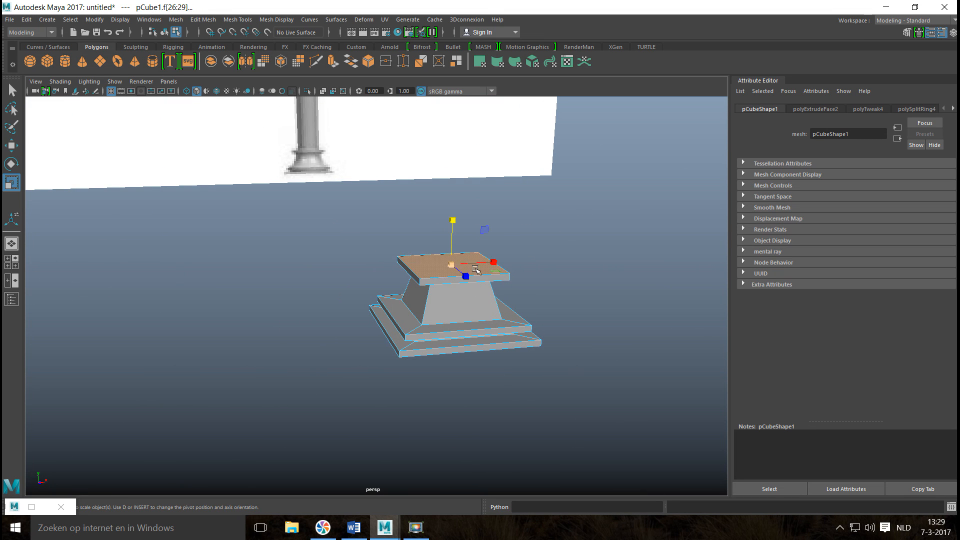
key(ctrl+e)
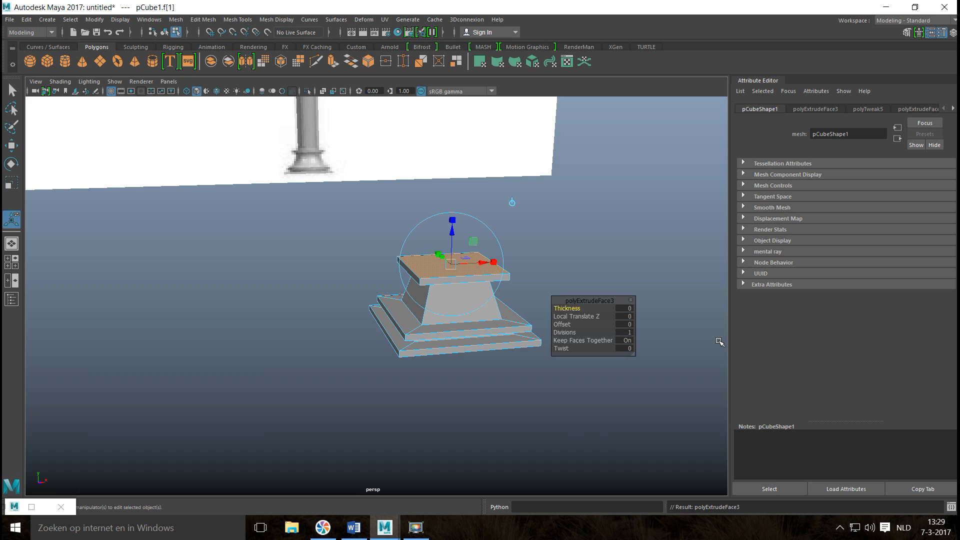
key(r)
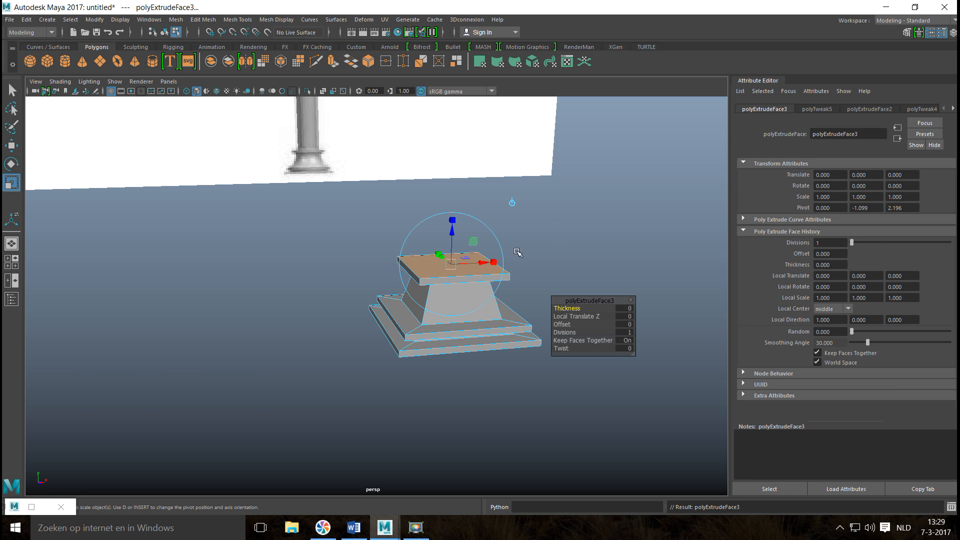
drag(449, 267, 434, 270)
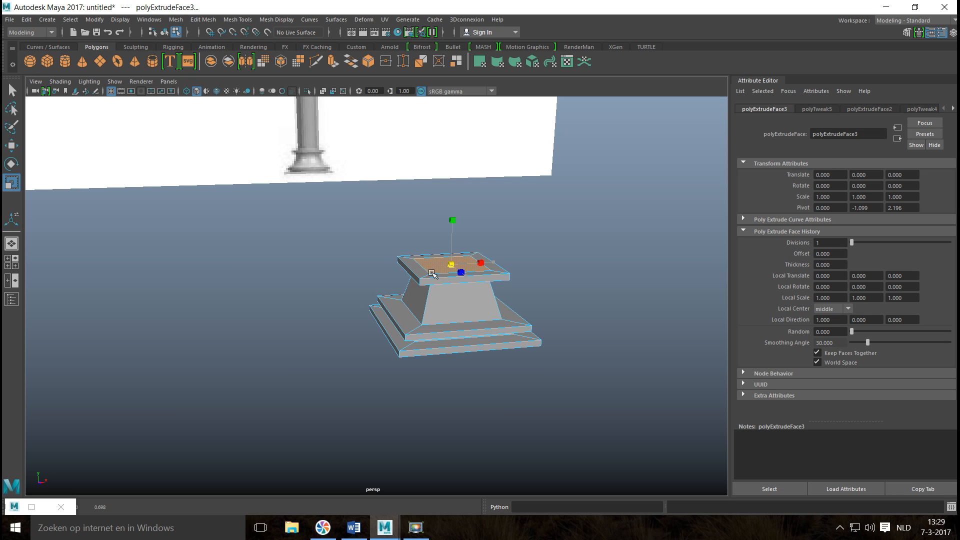
Extrude the inset top face again and raise it to form a short block above the collar.
key(ctrl+e)
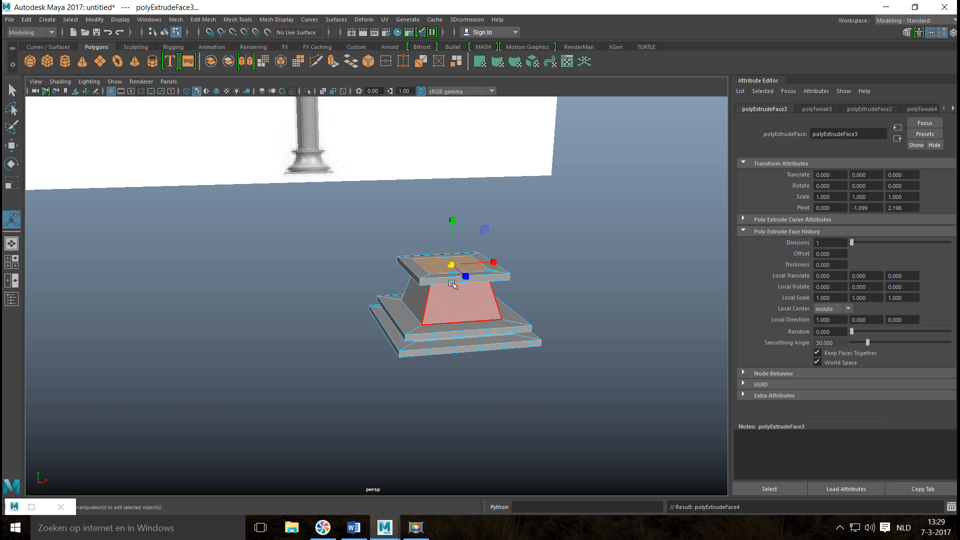
key(w)
drag(454, 219, 454, 199)
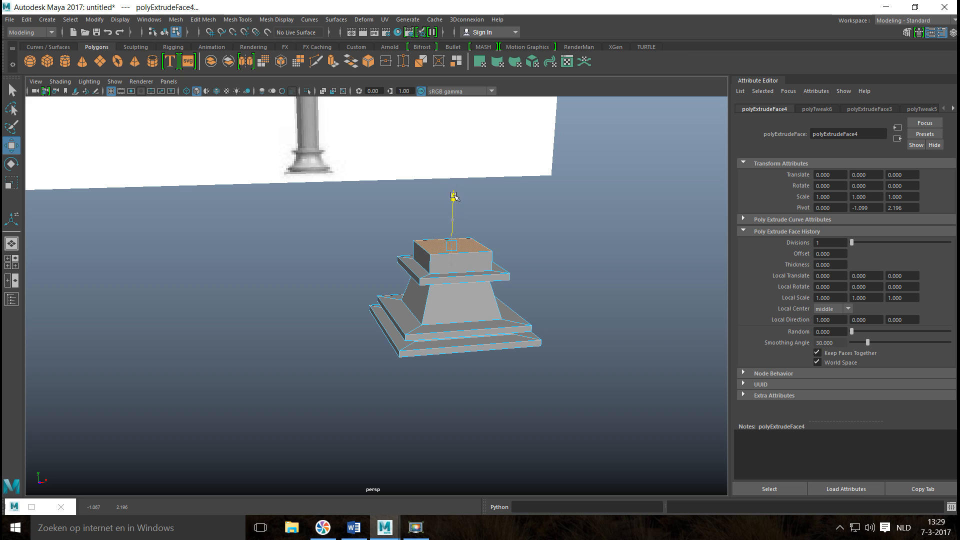
In the front view, raise the extruded top face up to the ring at the upper end of the thick lower shaft.
click(14, 266)
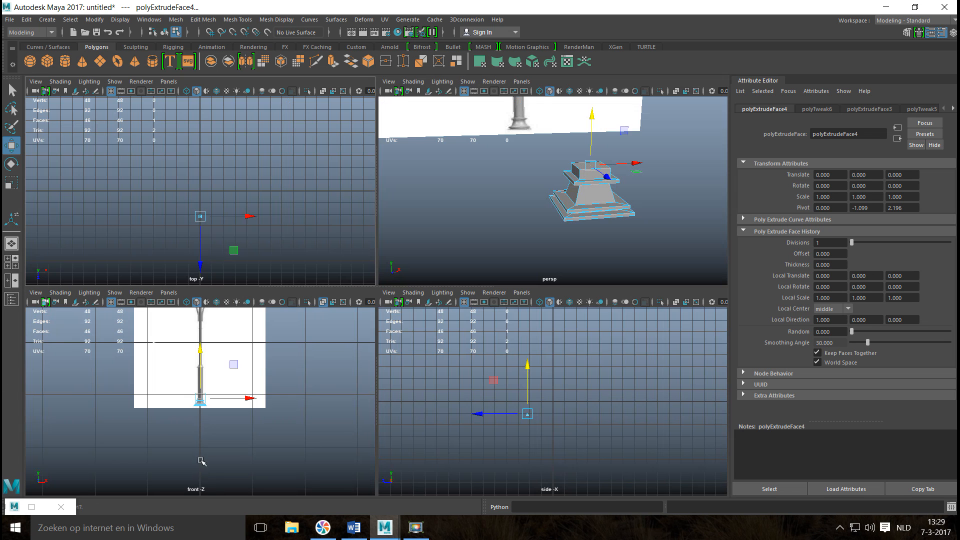
key(space)
scroll(328, 348, up, 5)
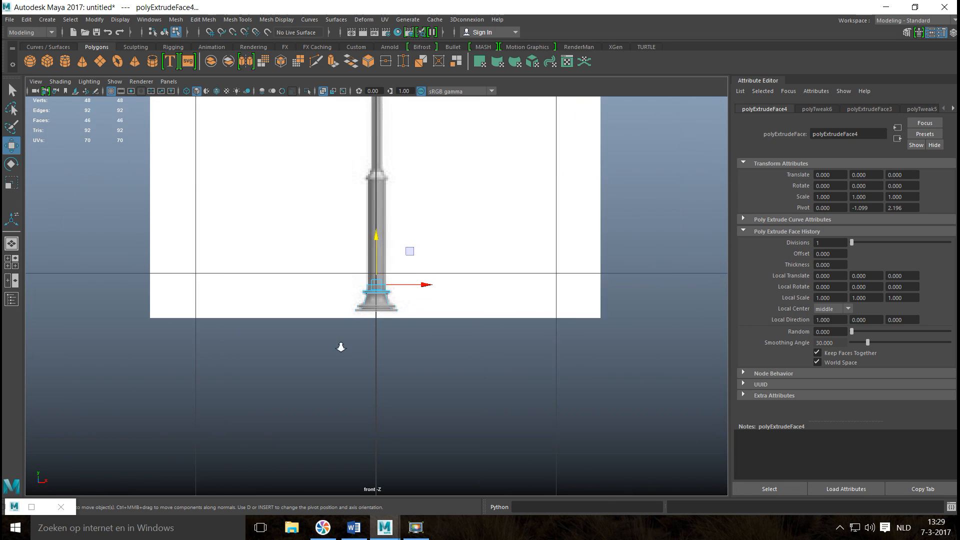
scroll(376, 302, up, 6)
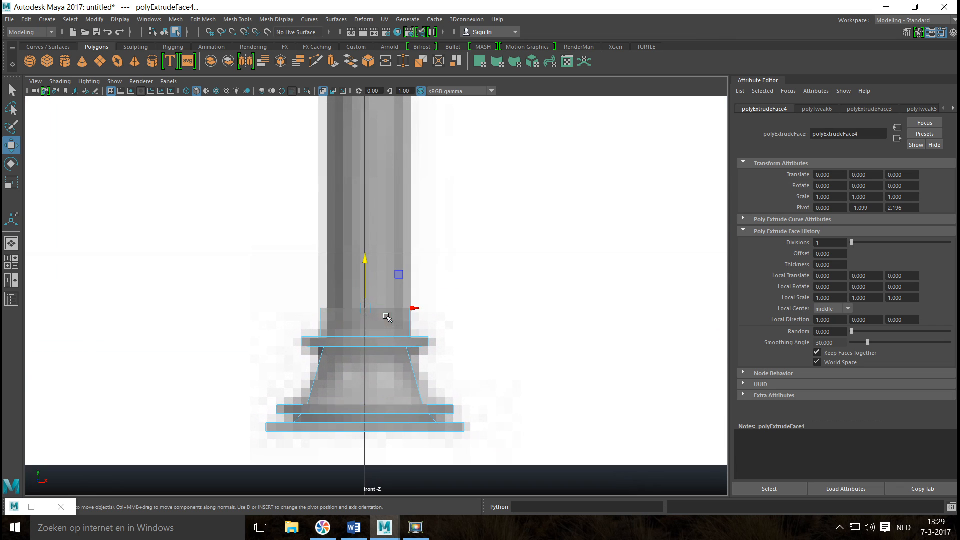
scroll(392, 370, down, 10)
scroll(469, 412, up, 5)
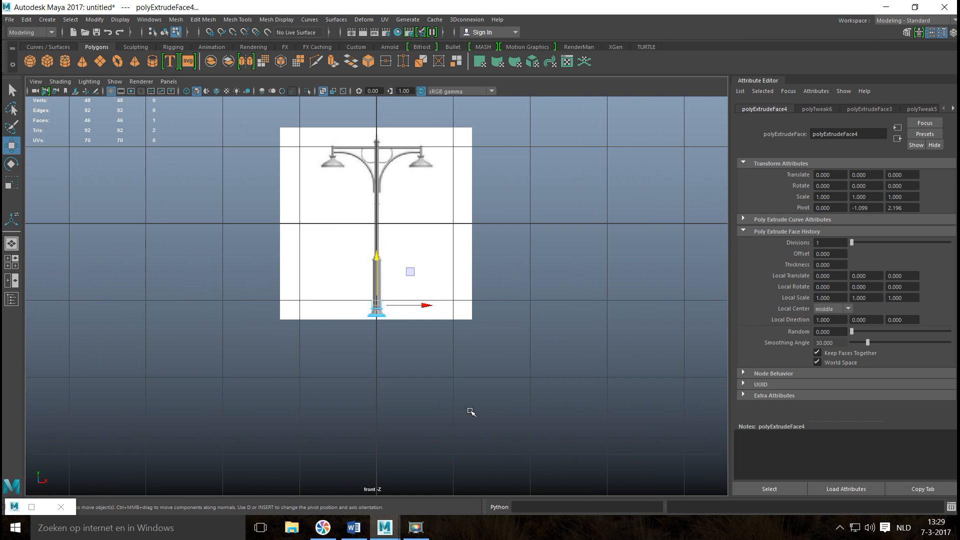
scroll(471, 412, up, 3)
drag(376, 294, 408, 89)
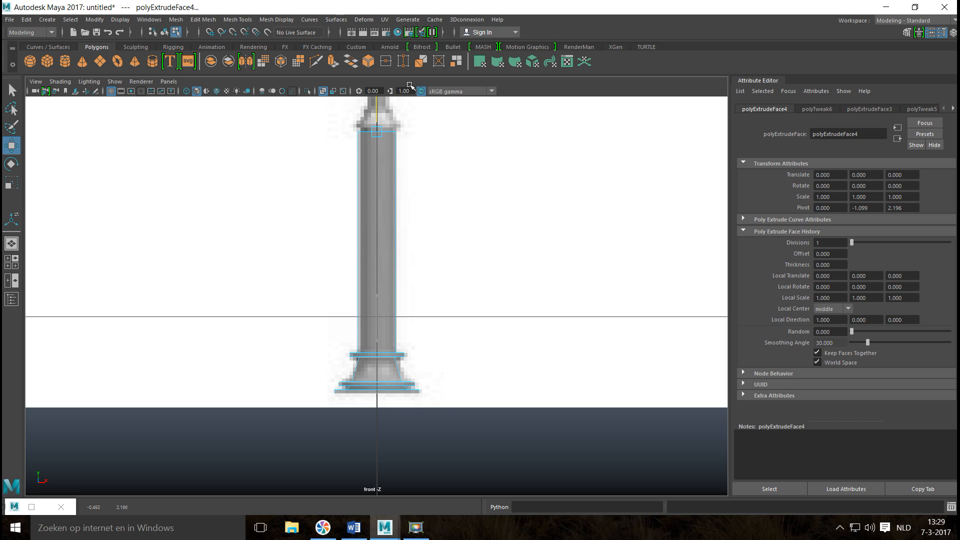
Turn off X-ray display and fine-tune the shaft's top face height to meet the lower edge of the flared ring.
key(f)
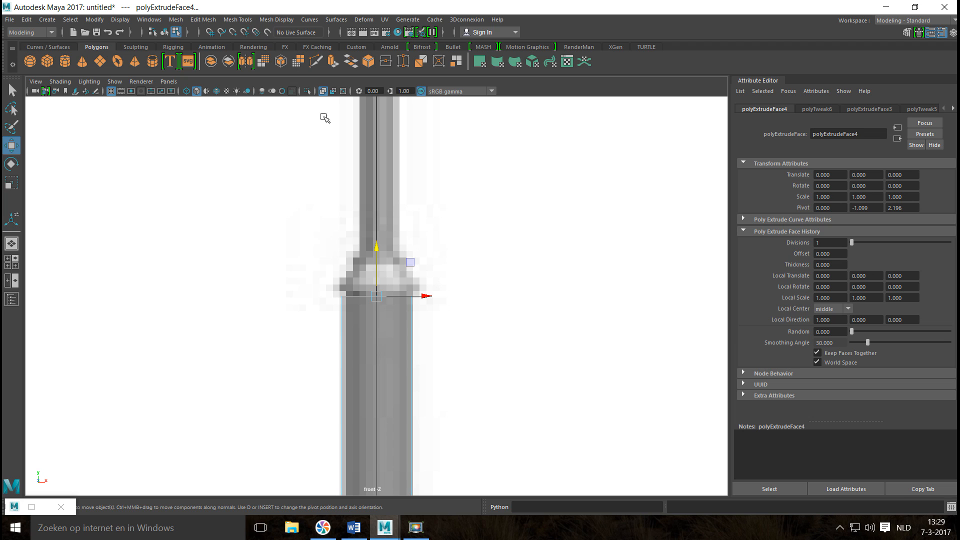
click(321, 90)
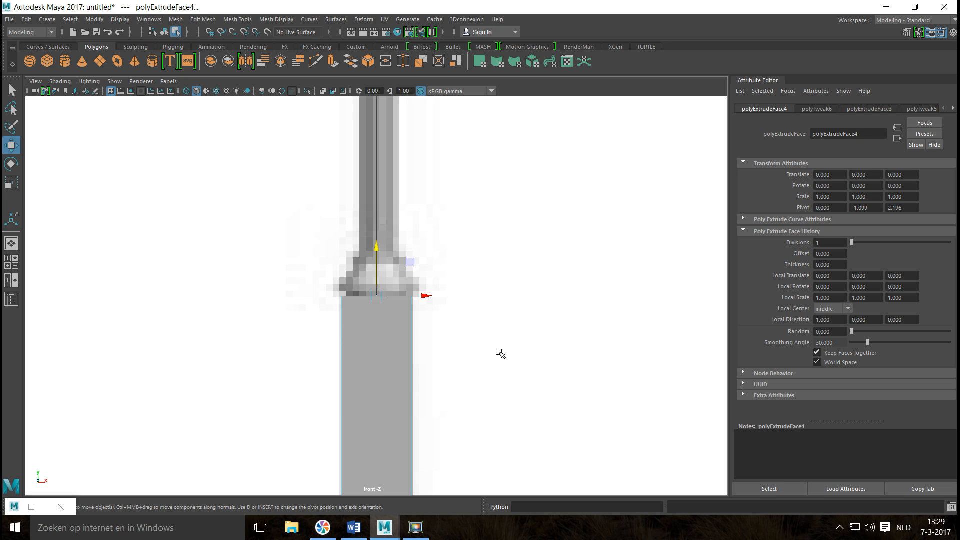
scroll(478, 344, up, 2)
drag(374, 250, 378, 245)
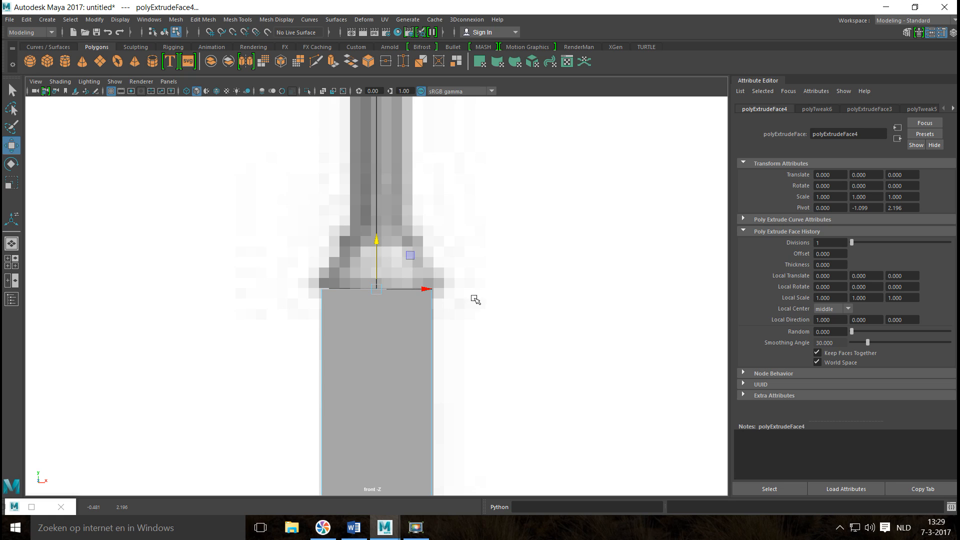
Extrude the lower shaft's top face, scale it outward to the ring's width, and extrude it upward into a thin rim.
key(ctrl+e)
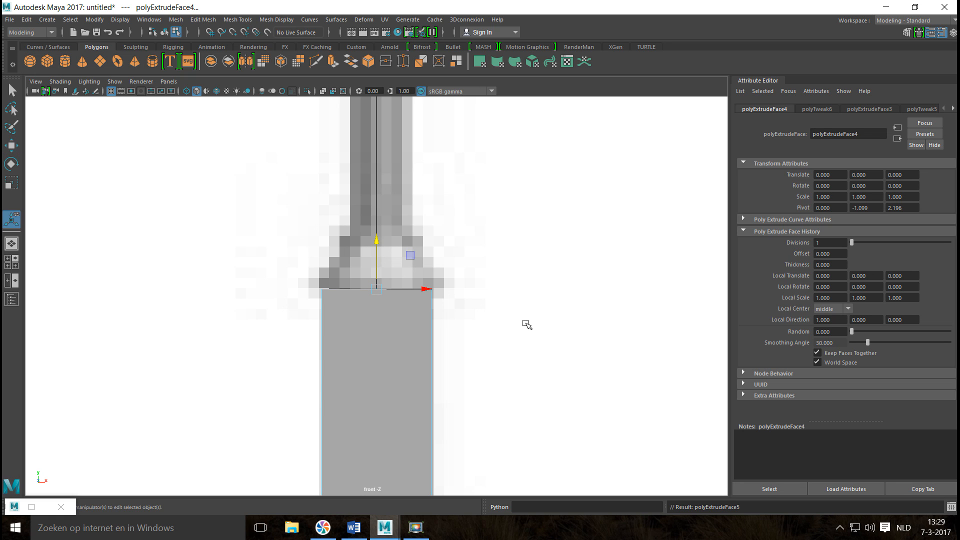
key(r)
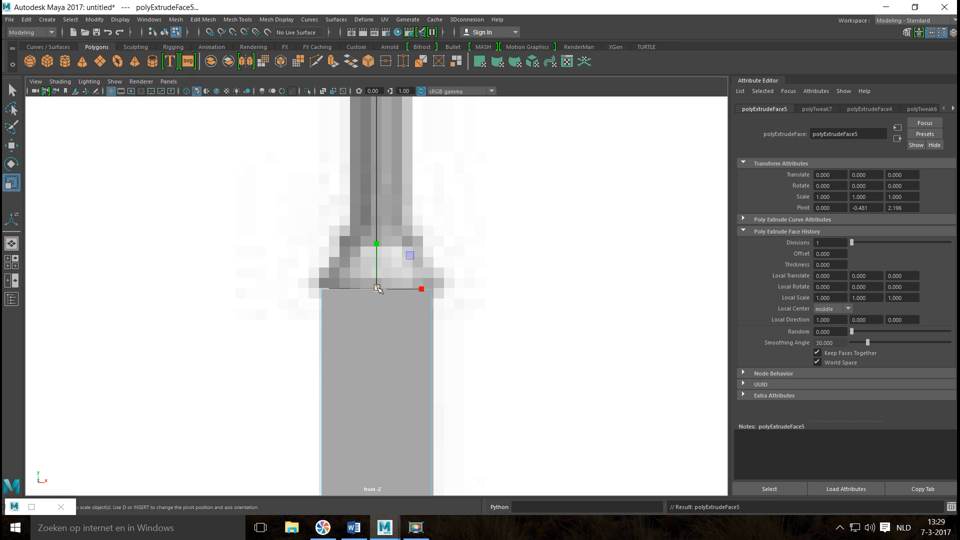
drag(377, 287, 386, 294)
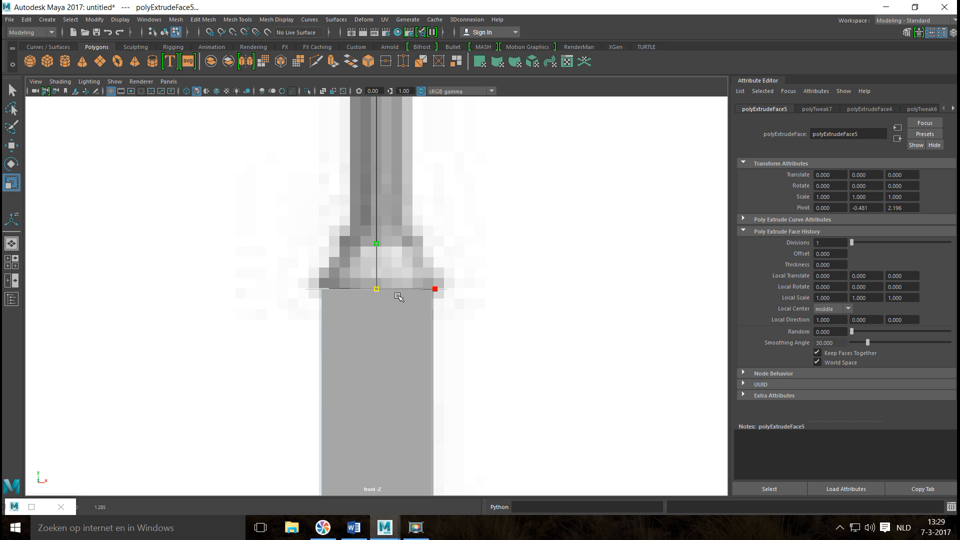
drag(398, 297, 392, 302)
key(ctrl+e)
key(w)
drag(377, 241, 379, 230)
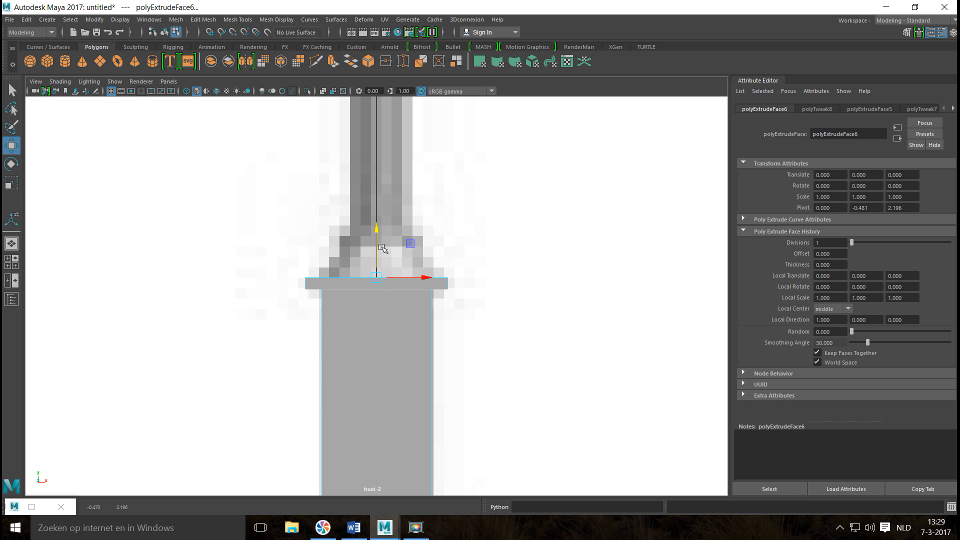
Extrude the rim's top face, scale it inward to follow the flare, and raise it into a second, narrower tier.
key(ctrl+e)
key(r)
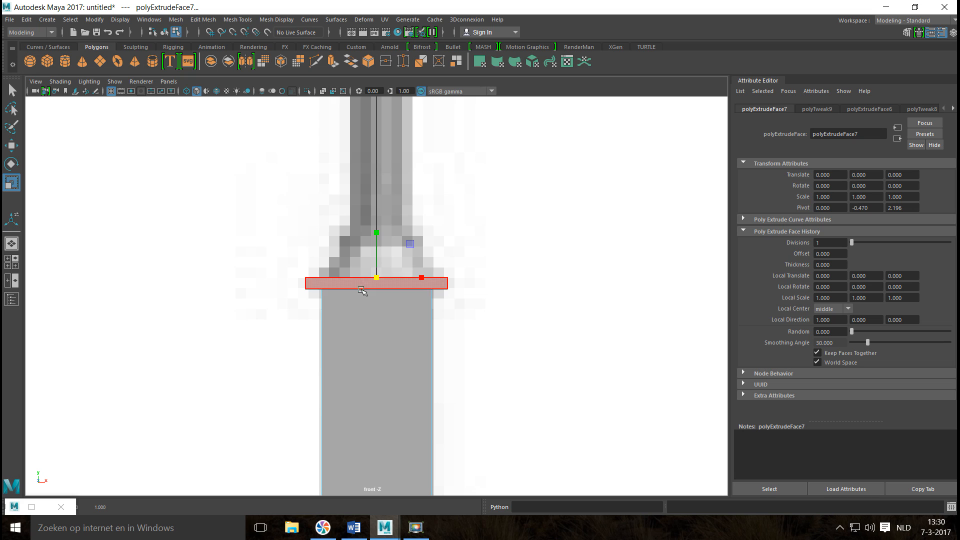
key(ctrl+e)
key(w)
drag(378, 230, 379, 219)
Inset the second tier's top face with an extrusion and raise it into a third tier matching the reference.
key(ctrl+e)
key(r)
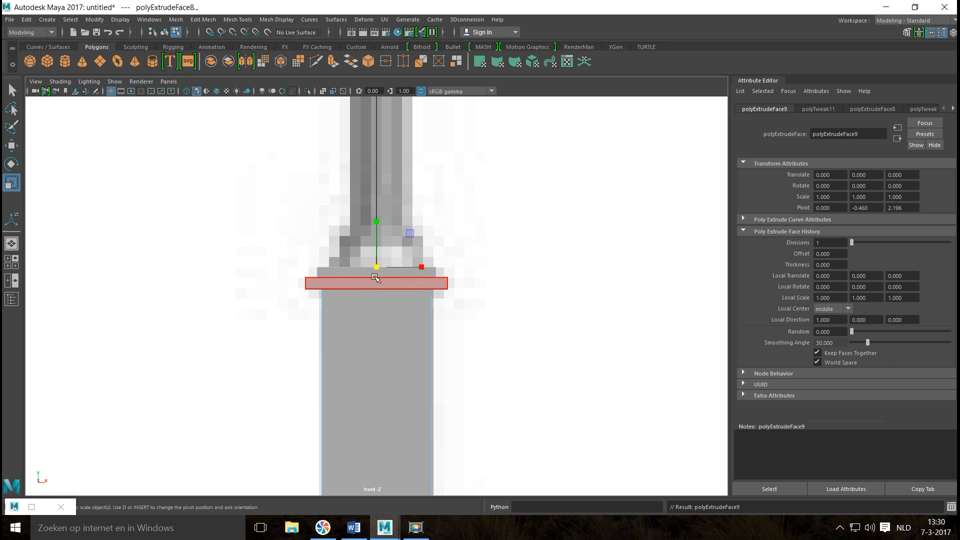
drag(376, 267, 361, 266)
key(ctrl+e)
key(w)
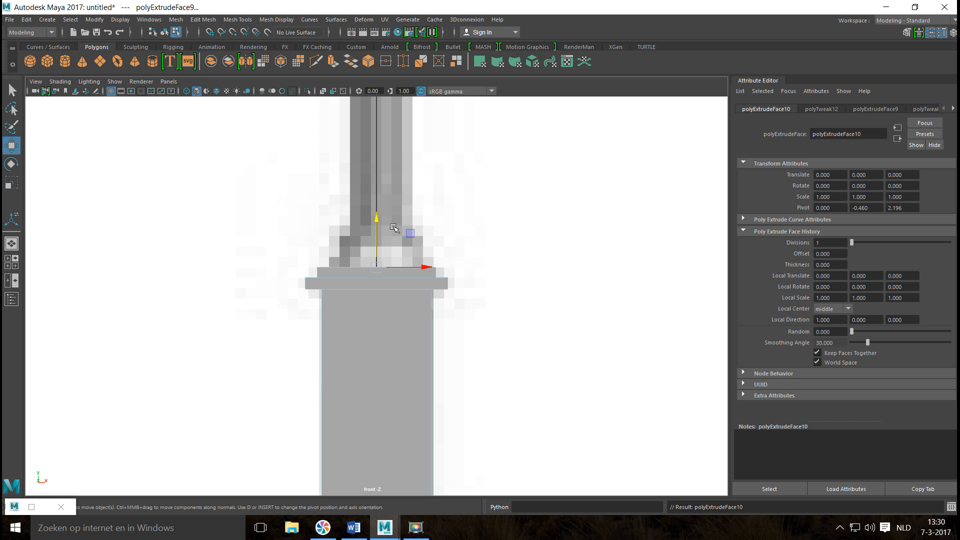
drag(379, 217, 379, 207)
Extrude and shrink the third tier's top face, and raise it into a fourth tier at the neck of the flare.
key(ctrl+e)
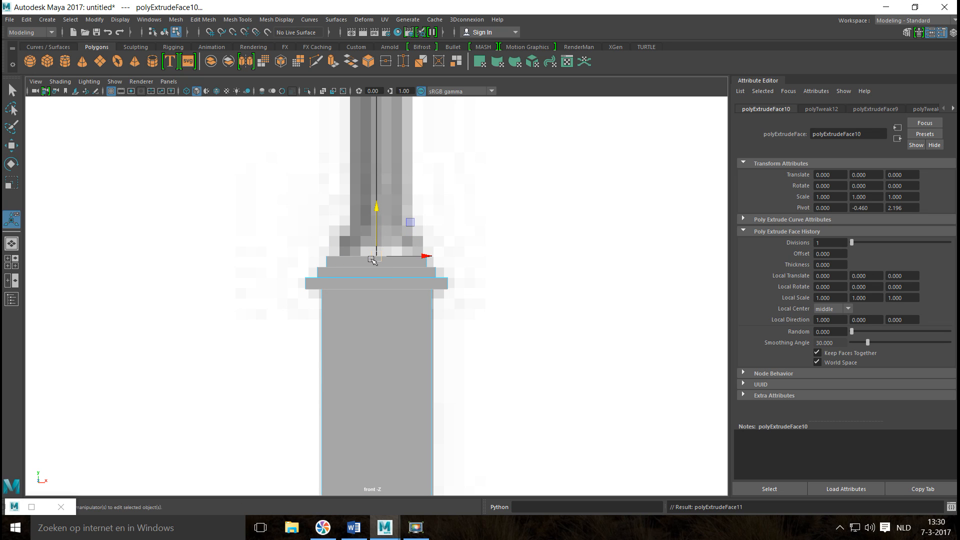
key(r)
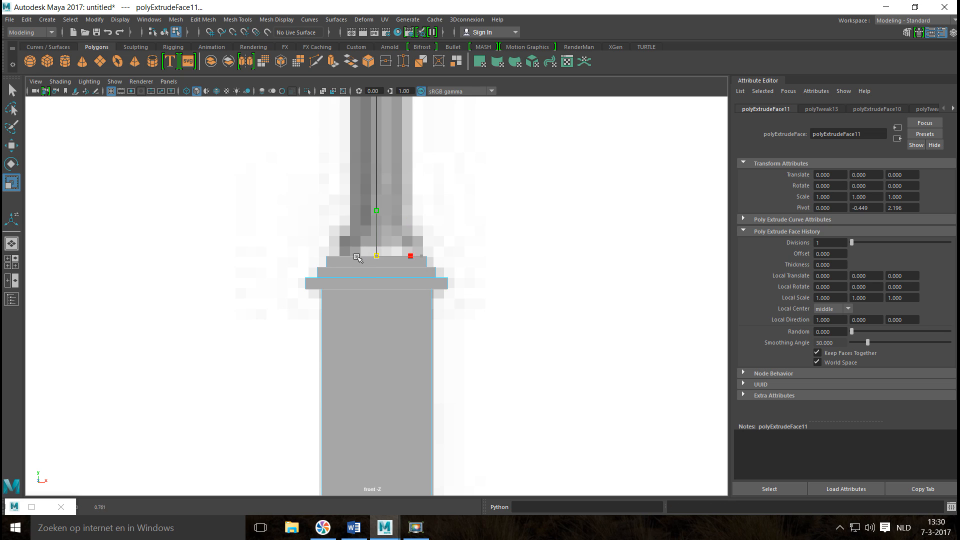
click(359, 283)
key(ctrl+e)
key(w)
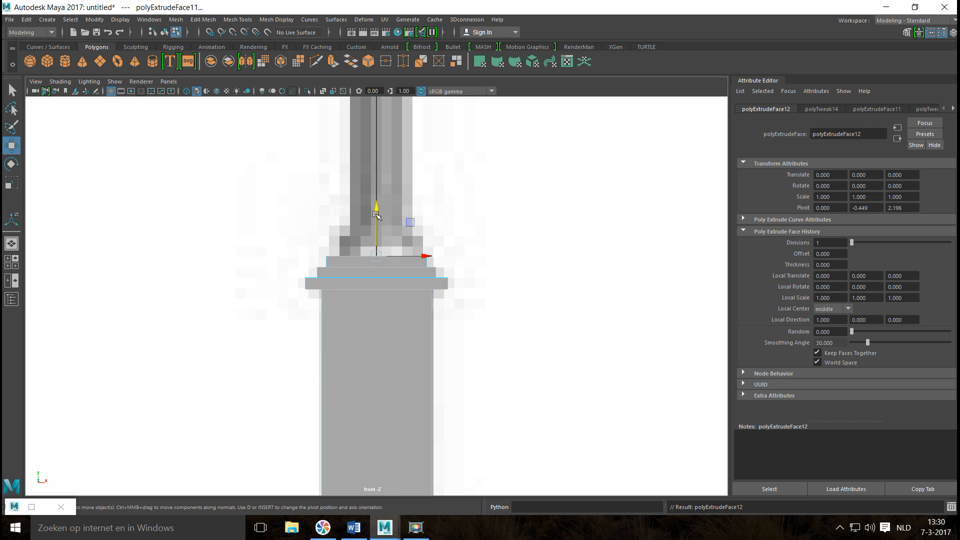
drag(376, 209, 376, 194)
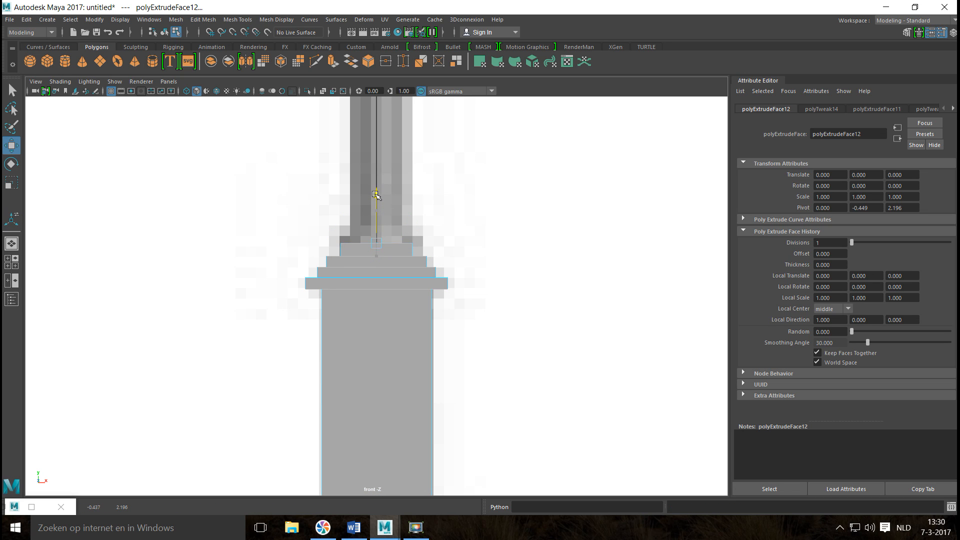
Extrude the fourth tier's top face and scale it inward to the width of the thin upper pole.
key(ctrl+e)
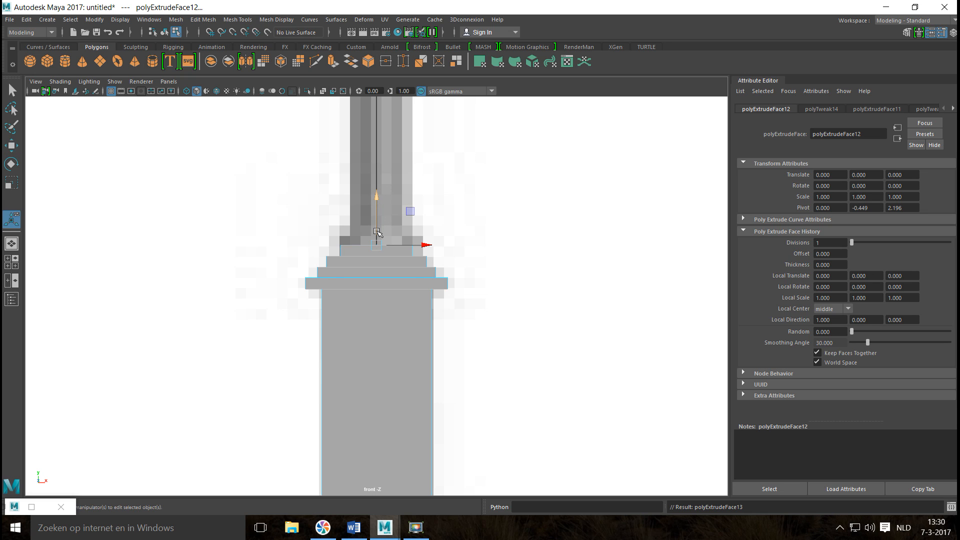
key(r)
drag(373, 242, 364, 242)
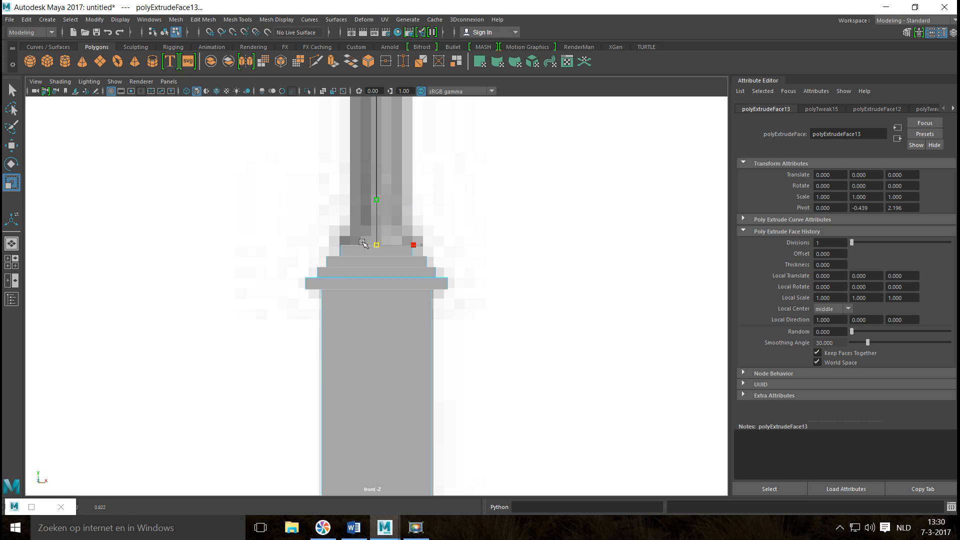
Extrude the inset face upward along the thin pole to the underside of the finial collar above the crossbar.
key(ctrl+e)
key(w)
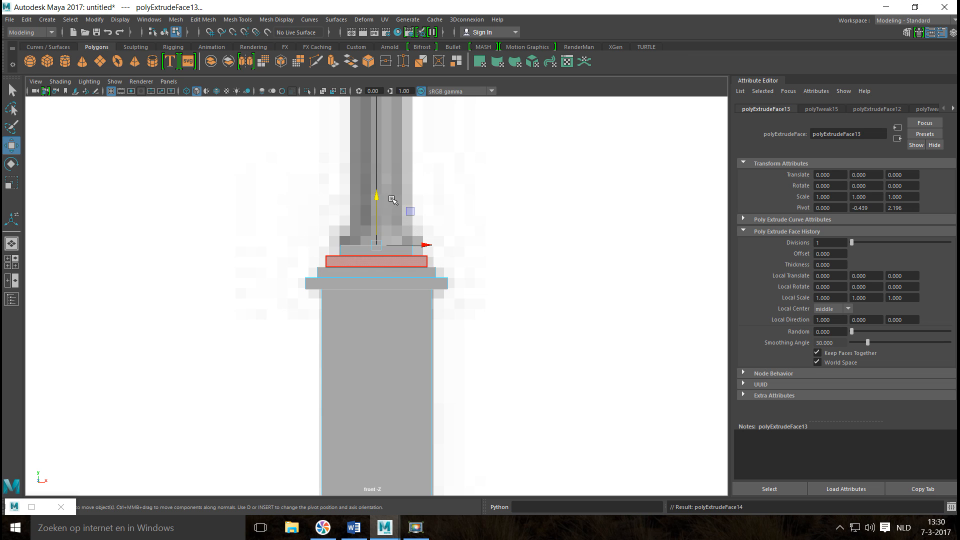
drag(377, 196, 379, 134)
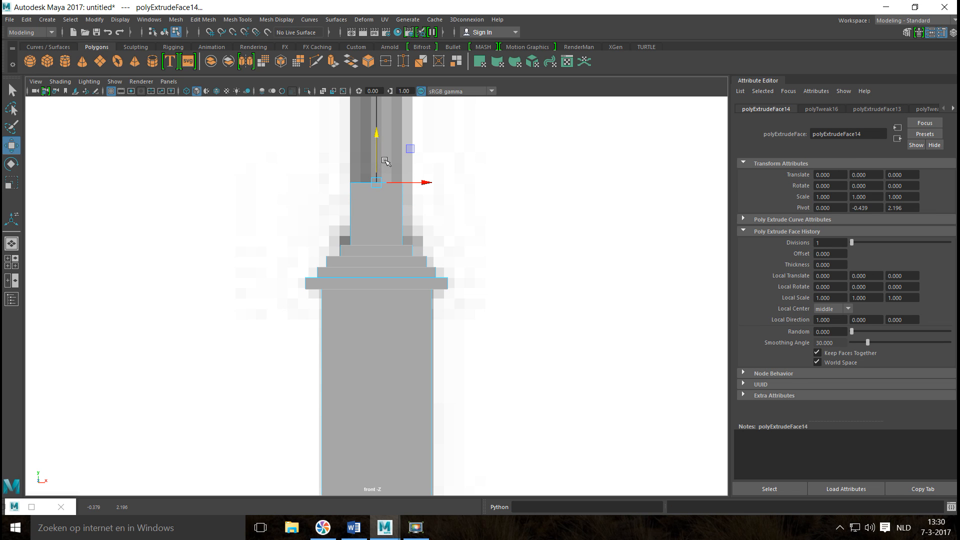
scroll(404, 221, down, 10)
scroll(405, 221, up, 10)
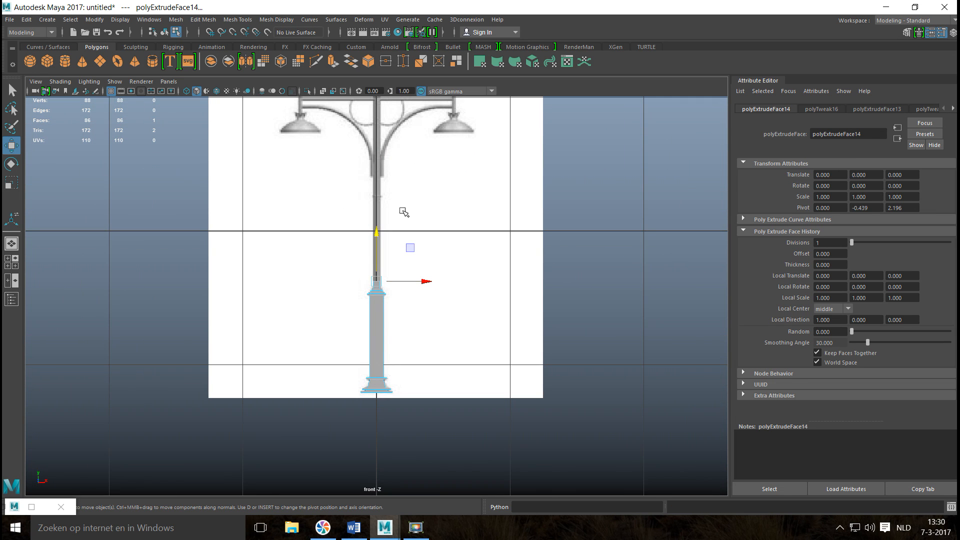
alt+middle_drag(399, 318, 399, 320)
drag(377, 342, 382, 150)
scroll(382, 180, up, 8)
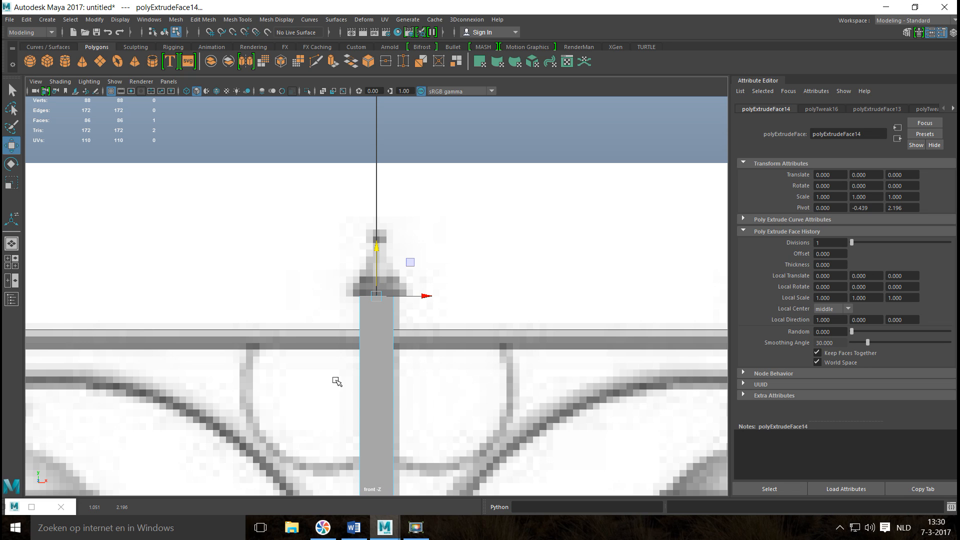
Extrude the pole's top face, scale it outward to the finial collar's width, and extrude it upward into a flat cap.
key(ctrl+e)
key(r)
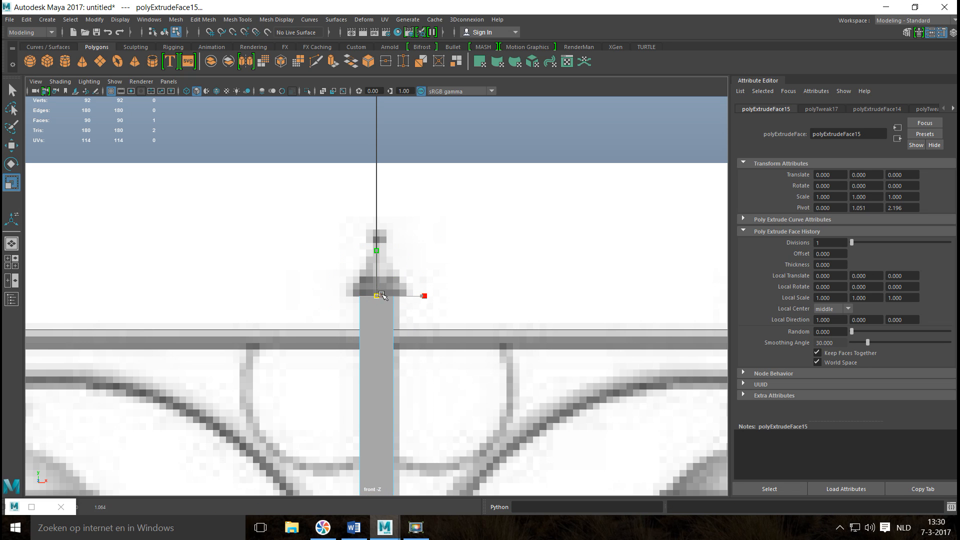
key(ctrl+e)
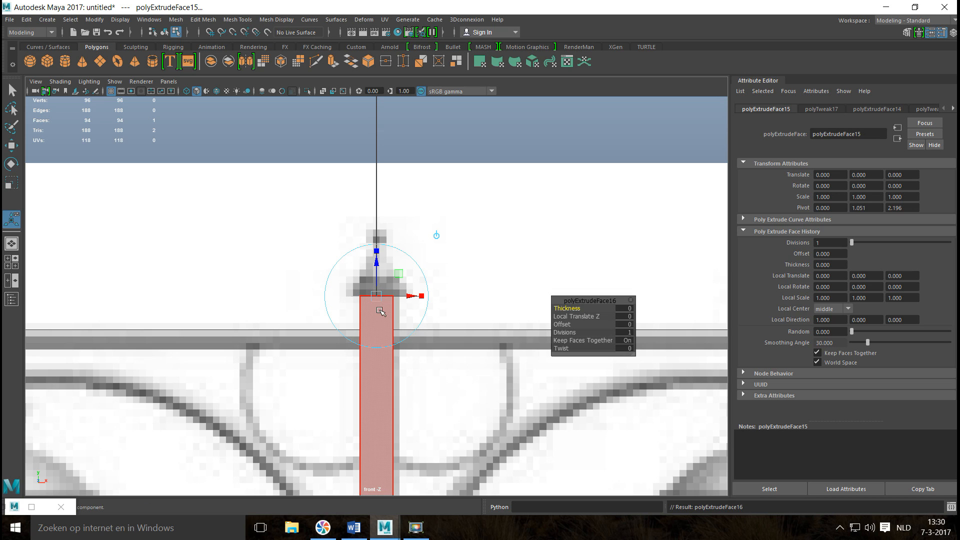
key(w)
drag(377, 253, 376, 241)
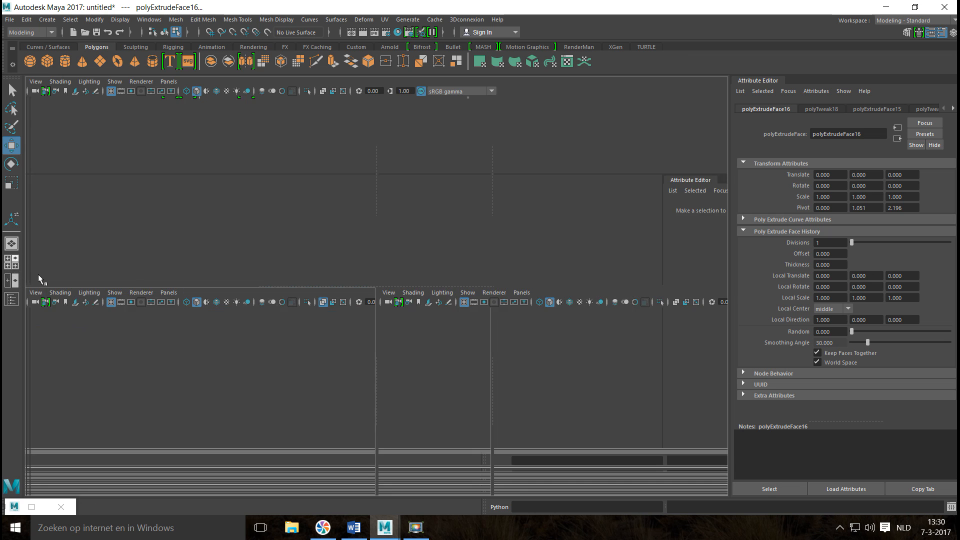
In the perspective view, extrude the cap's top face and scale it inward to about 0.77.
key(space)
key(space)
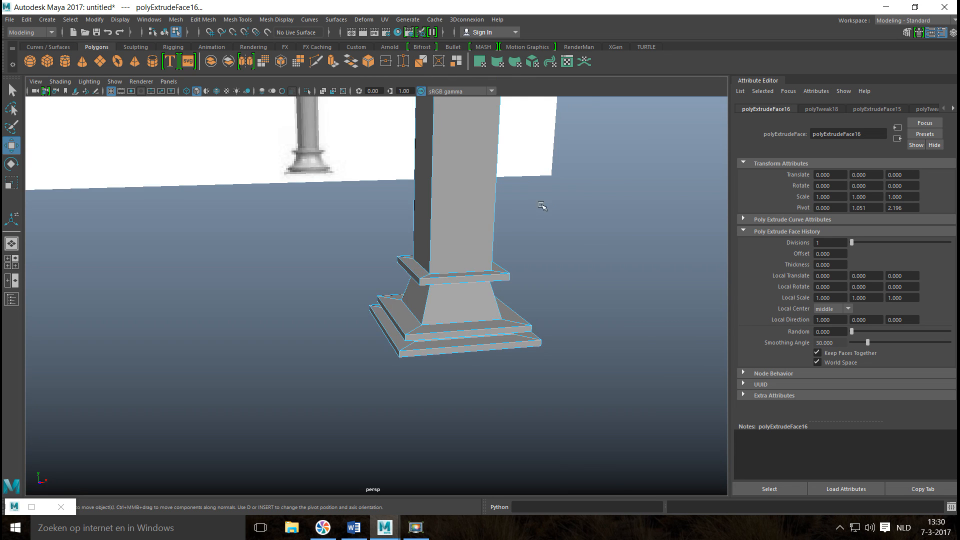
key(f)
scroll(482, 285, down, 5)
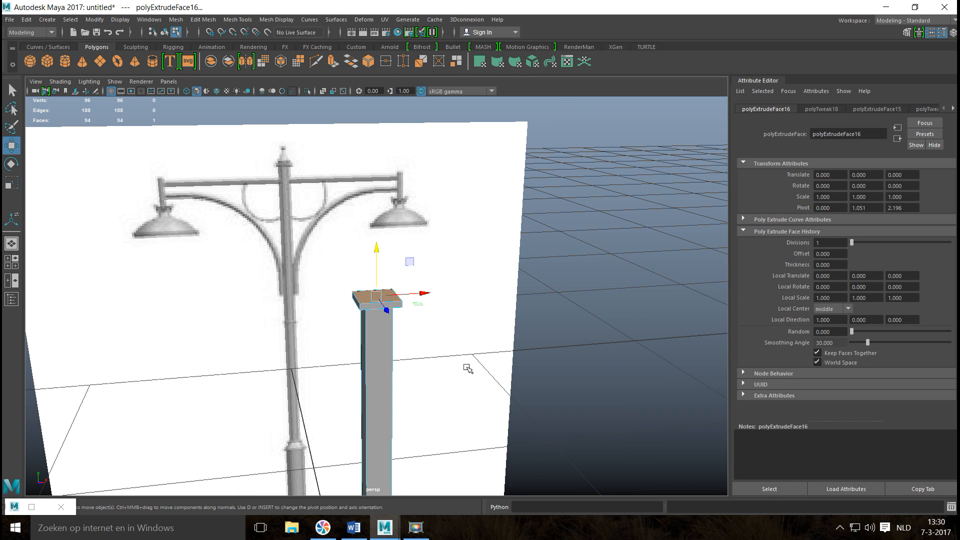
alt+drag(463, 358, 500, 376)
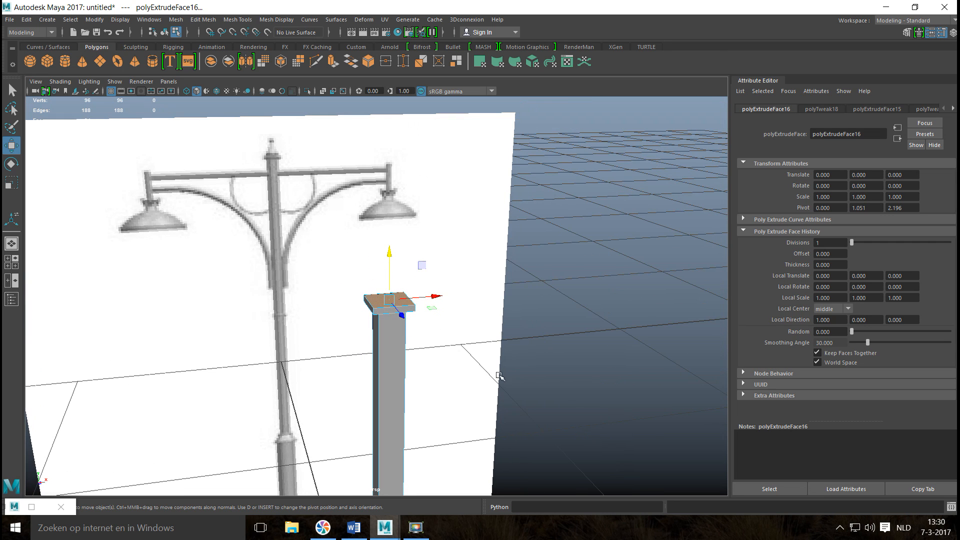
key(ctrl+e)
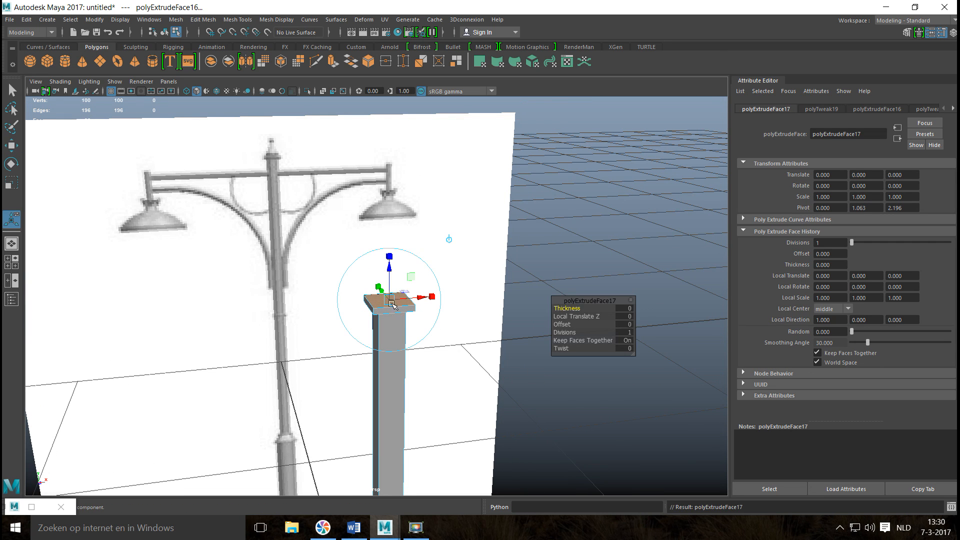
key(r)
drag(390, 299, 385, 299)
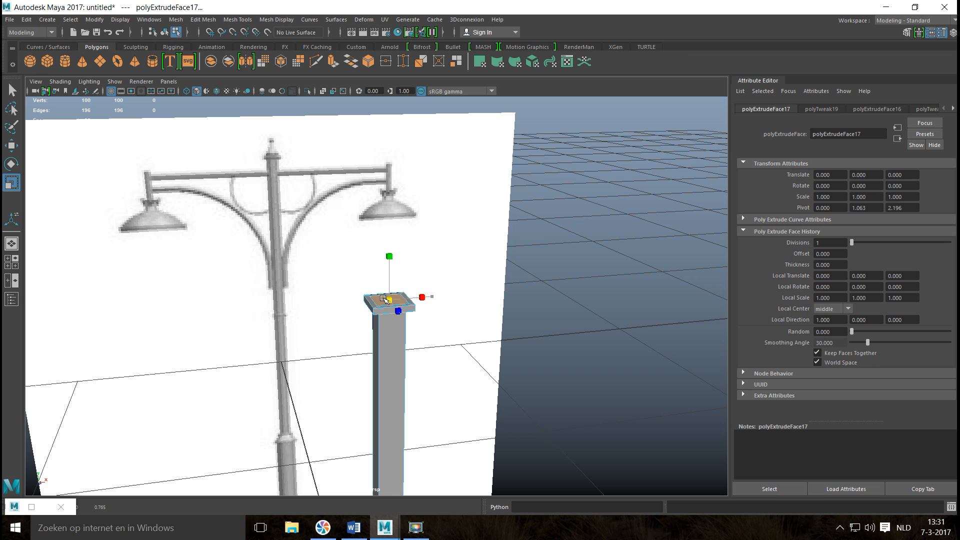
Extrude the cap's inset top face and raise it slightly to form a low step on the cap.
key(f)
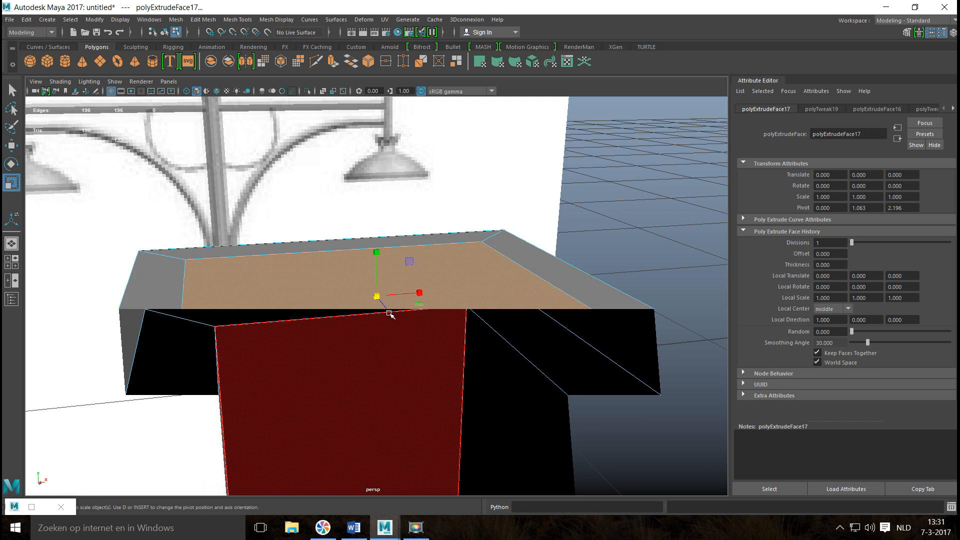
scroll(388, 315, down, 5)
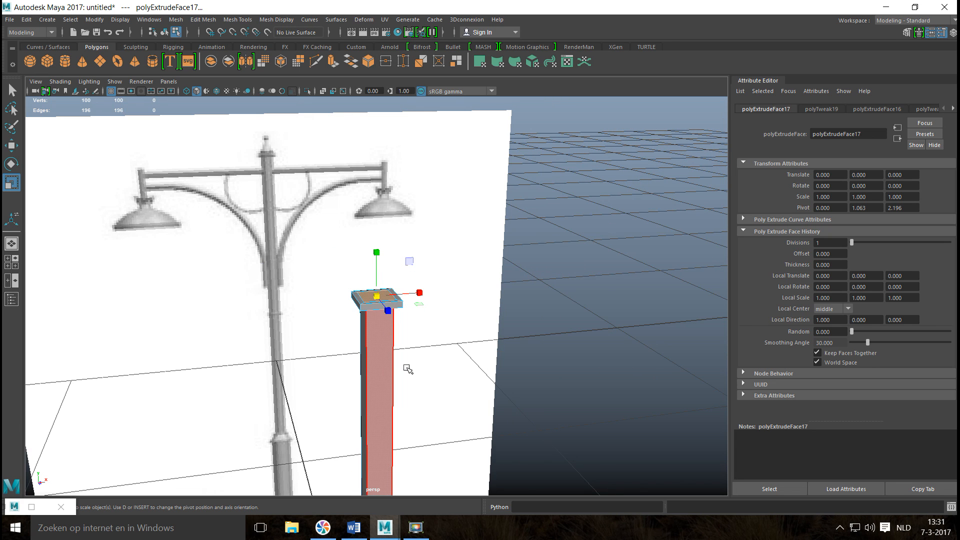
alt+drag(408, 369, 408, 383)
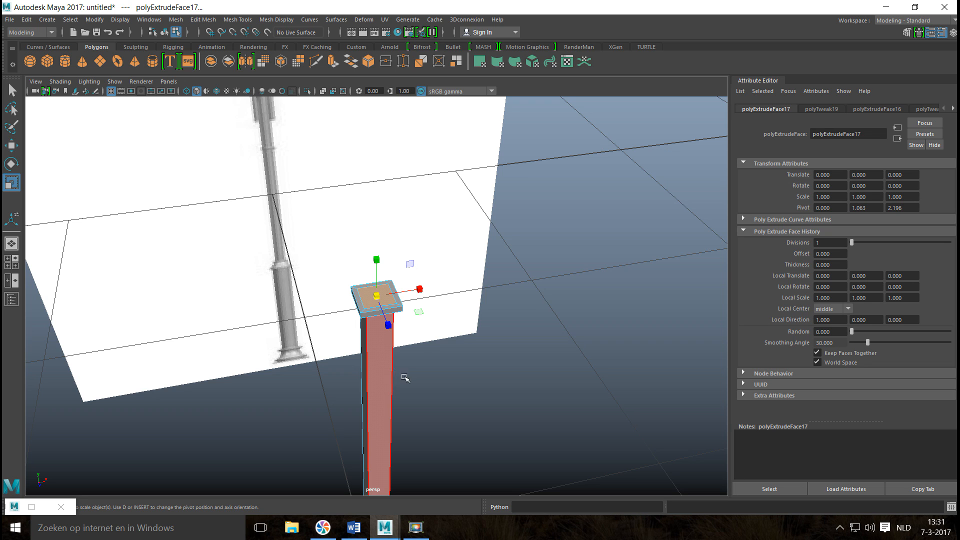
alt+drag(380, 389, 373, 393)
scroll(373, 393, up, 5)
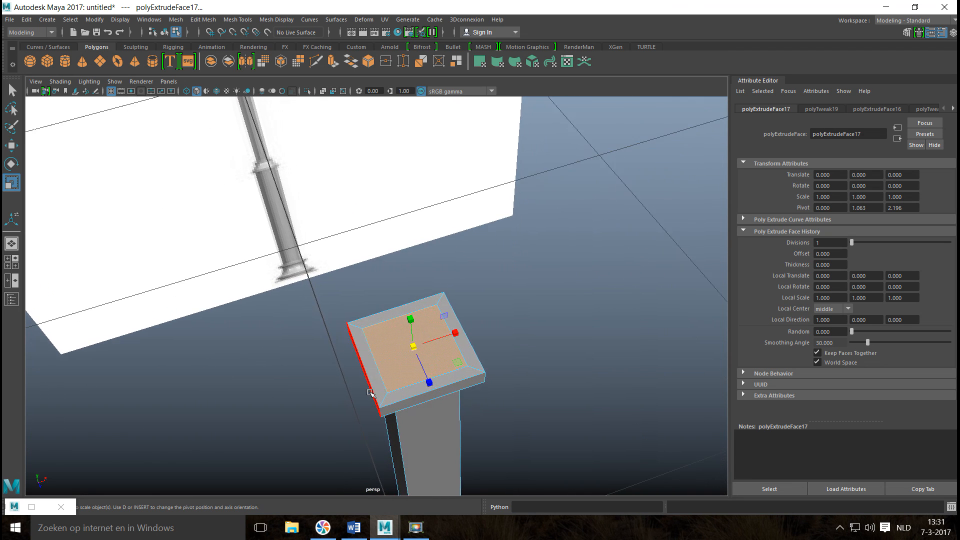
scroll(371, 393, up, 6)
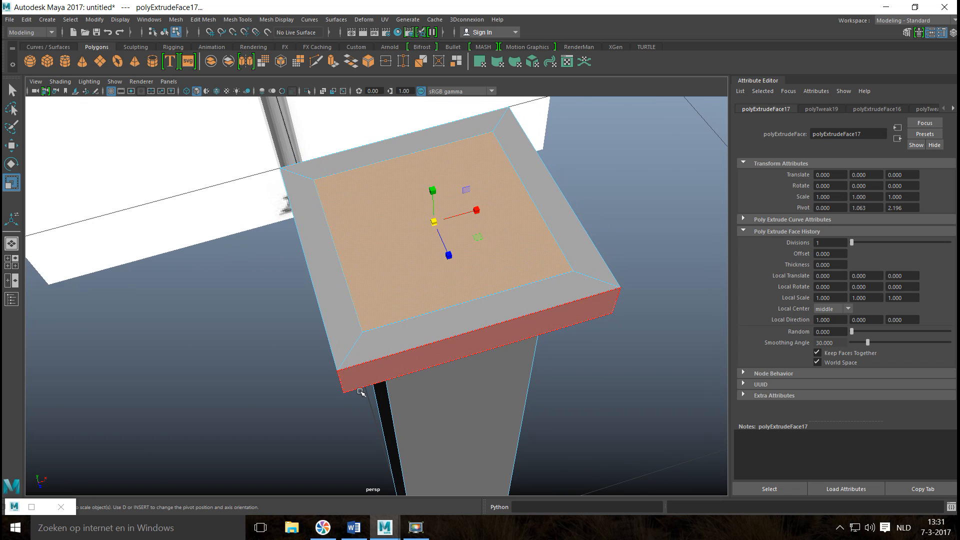
key(ctrl+e)
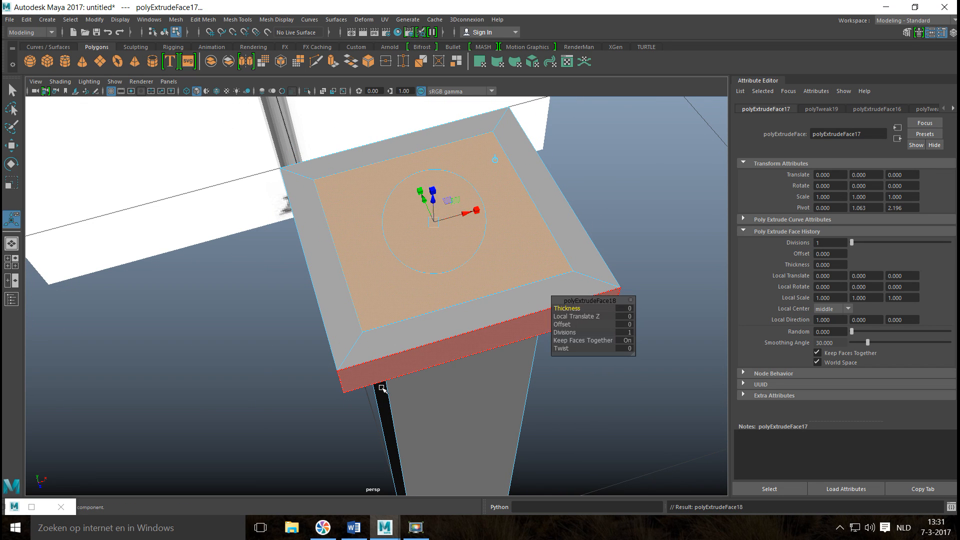
key(w)
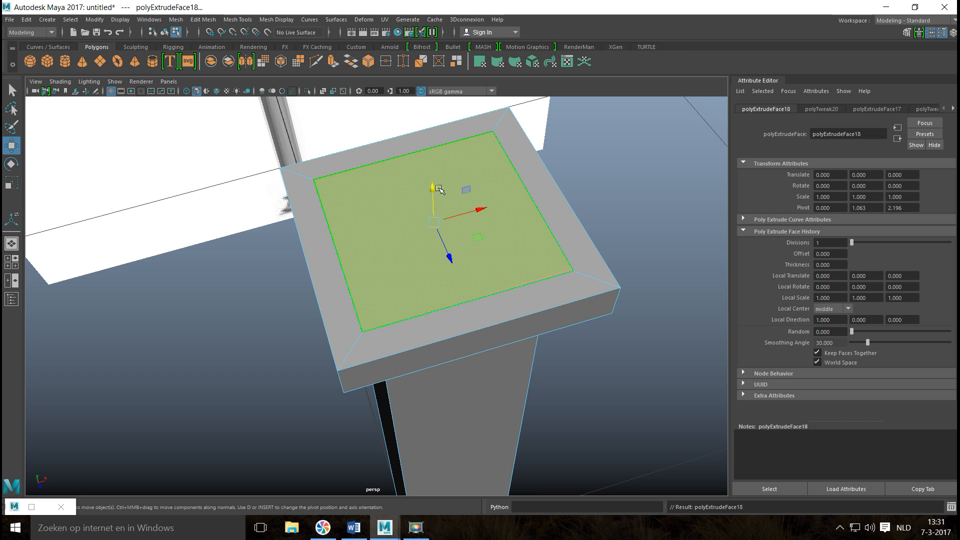
drag(433, 185, 435, 175)
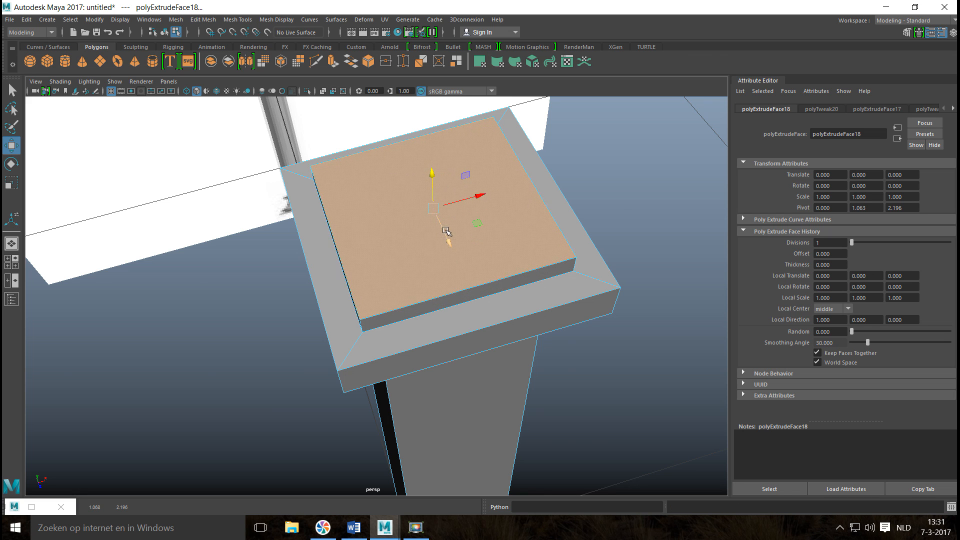
Extrude the top face of the cap's low step and scale it inward, leaving an even border around it.
alt+drag(445, 225, 441, 214)
scroll(438, 238, down, 6)
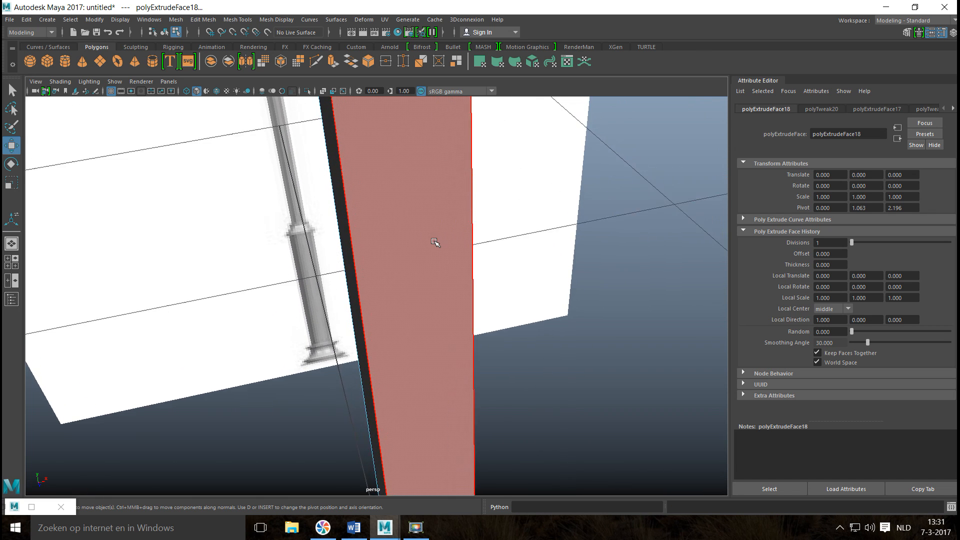
alt+drag(432, 243, 416, 243)
scroll(417, 243, up, 3)
scroll(413, 245, down, 2)
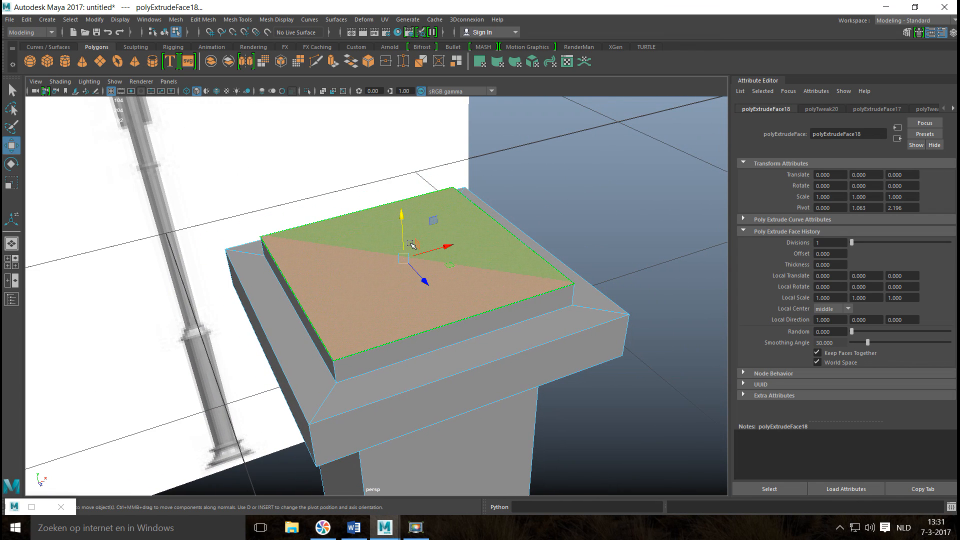
key(ctrl+e)
key(r)
drag(403, 258, 365, 261)
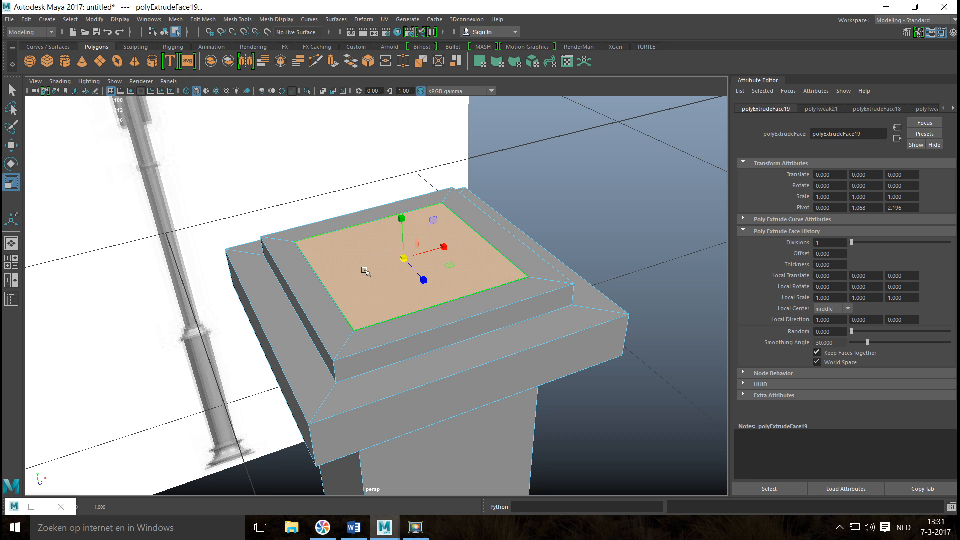
Extrude the cap's inset top face upward into a second step, then extrude its top face and scale it inward.
key(ctrl+e)
drag(400, 216, 407, 186)
key(ctrl+e)
key(r)
drag(404, 231, 365, 242)
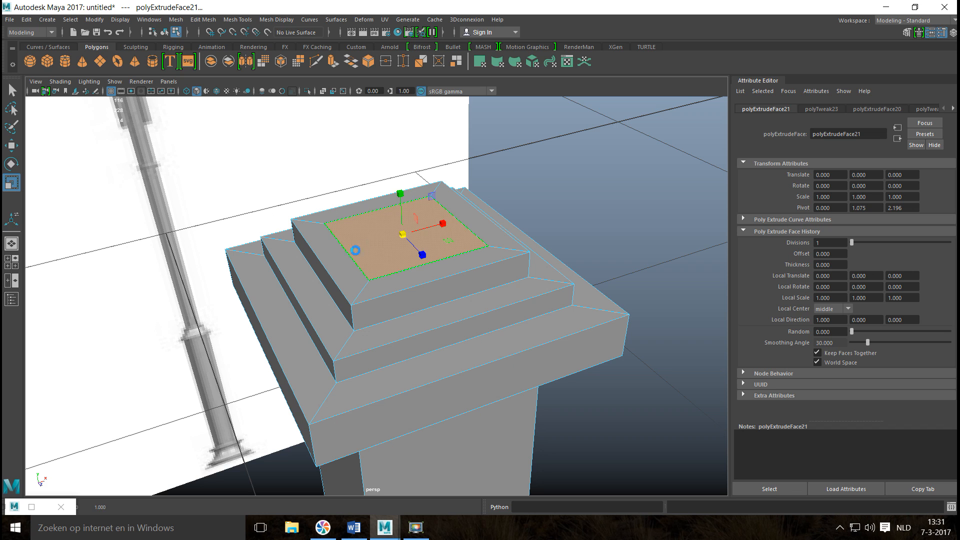
Extrude the small inset top face upward into a taller block crowning the stepped cap.
key(ctrl+e)
key(w)
drag(397, 191, 398, 138)
scroll(300, 216, down, 5)
alt+drag(300, 276, 310, 253)
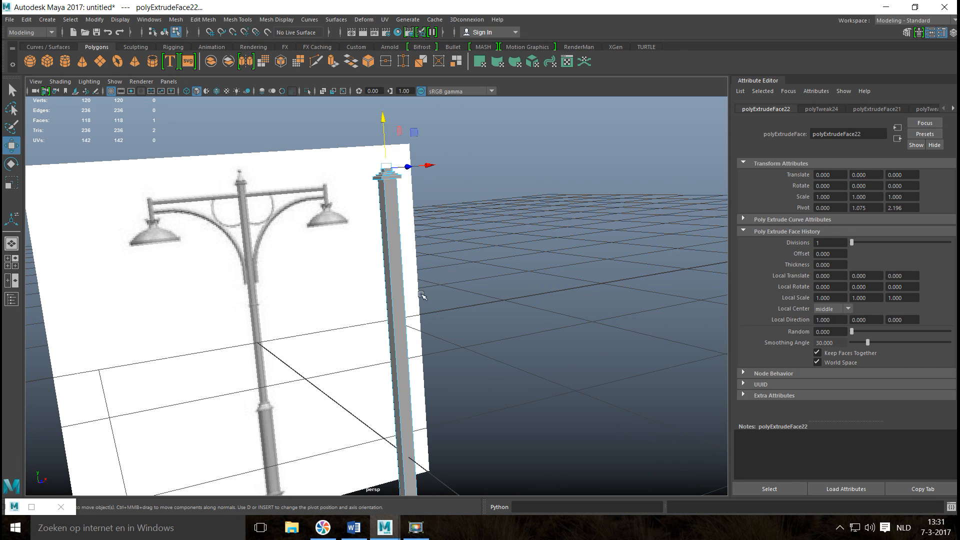
Compare the finished cap and the pole with the reference in the perspective and front views, down to the small band below the arms.
key(f)
scroll(423, 360, down, 4)
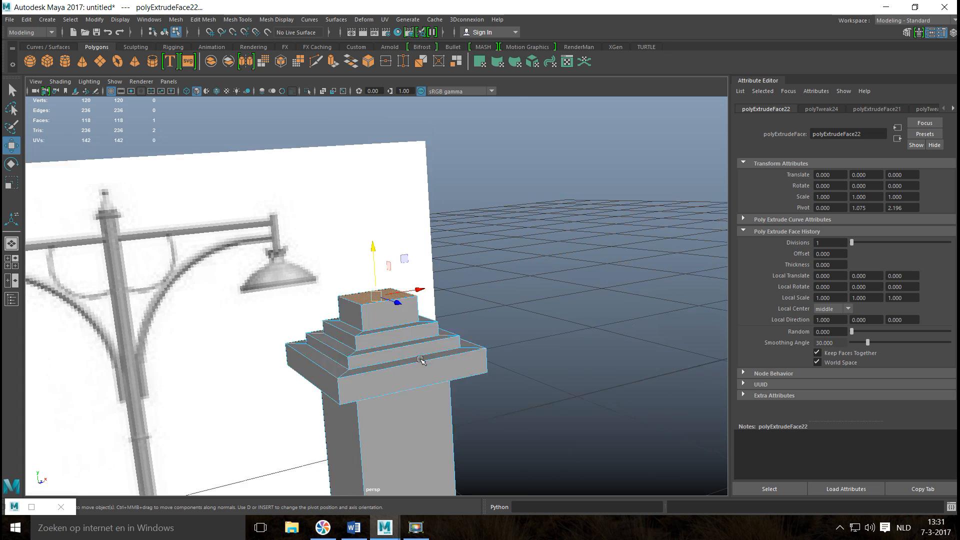
scroll(423, 353, up, 2)
scroll(374, 246, up, 4)
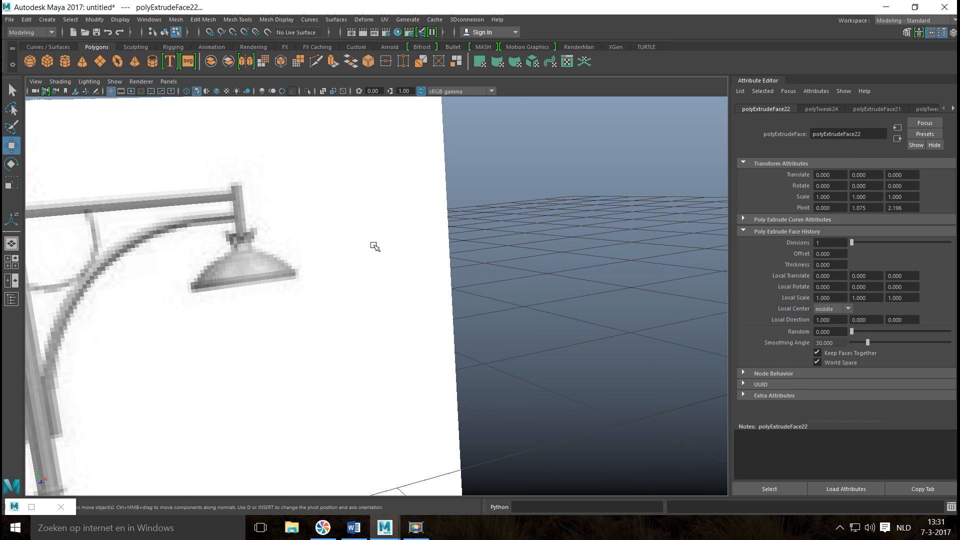
scroll(344, 282, down, 4)
drag(373, 247, 369, 217)
scroll(437, 273, down, 5)
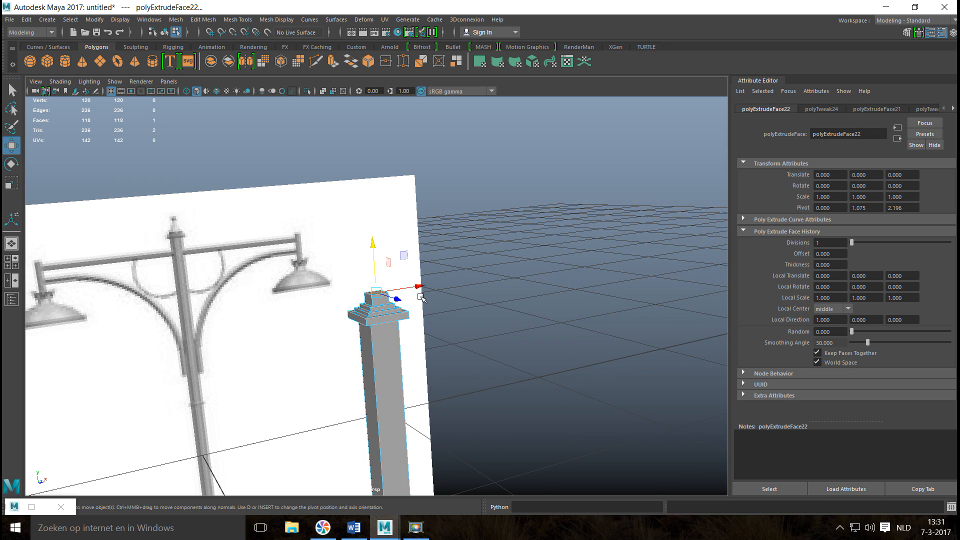
scroll(539, 308, down, 2)
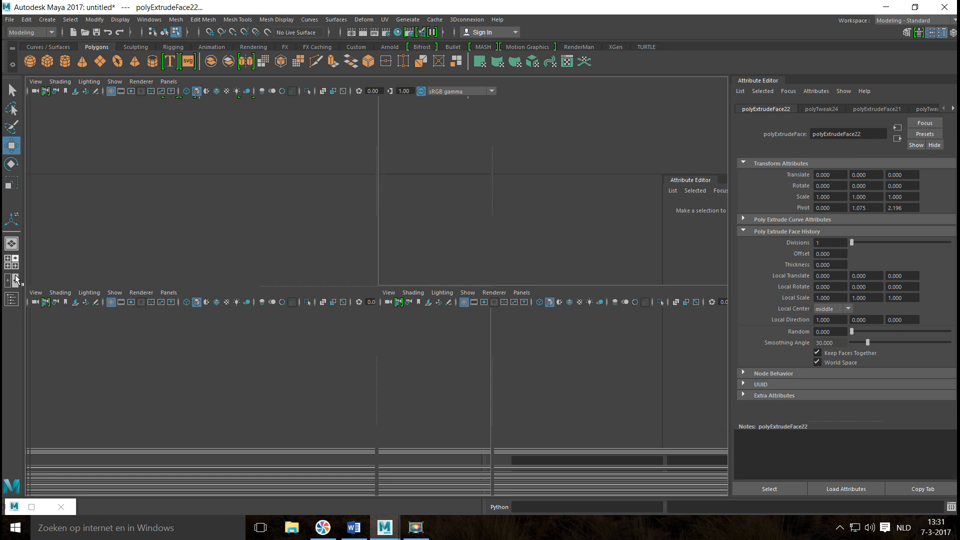
click(11, 262)
key(space)
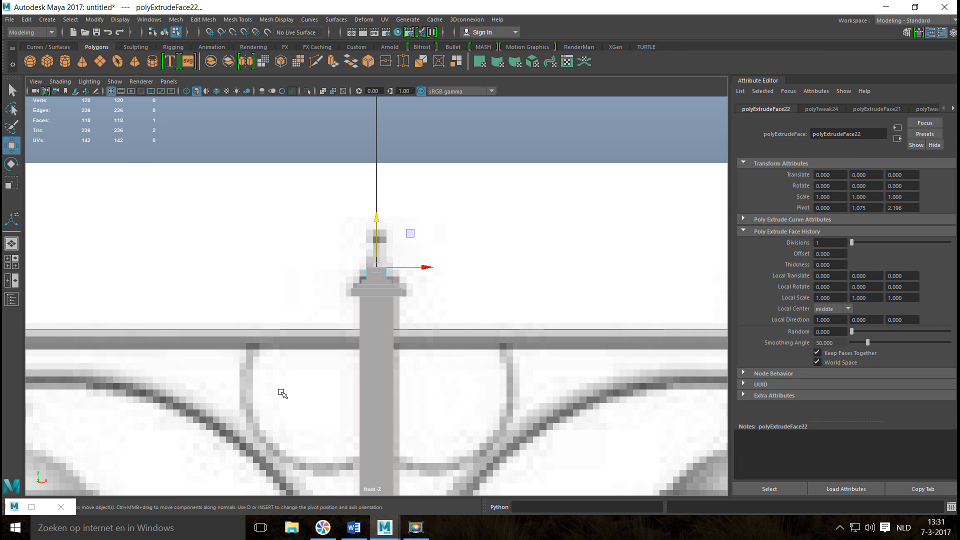
alt+middle_drag(293, 362, 266, 116)
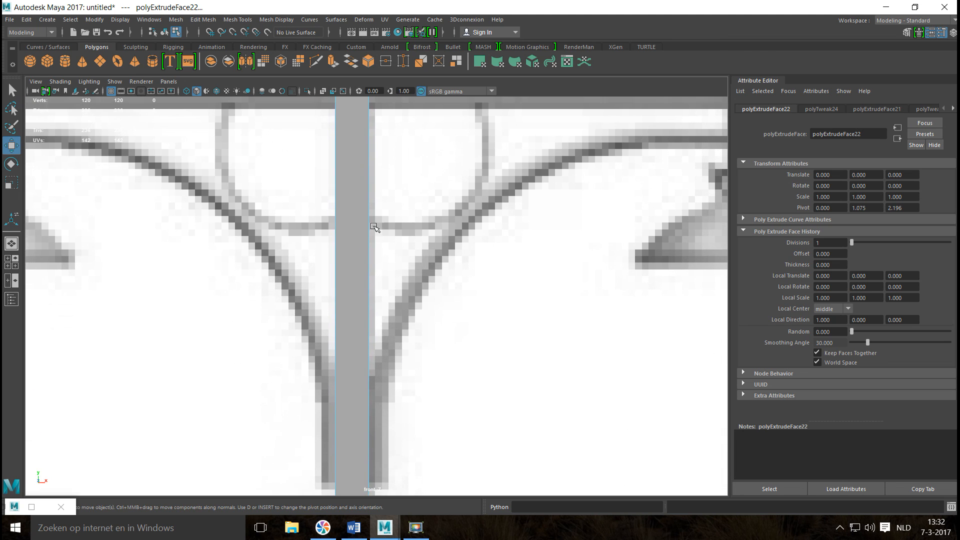
scroll(419, 353, down, 10)
alt+middle_drag(398, 394, 404, 376)
scroll(420, 353, up, 15)
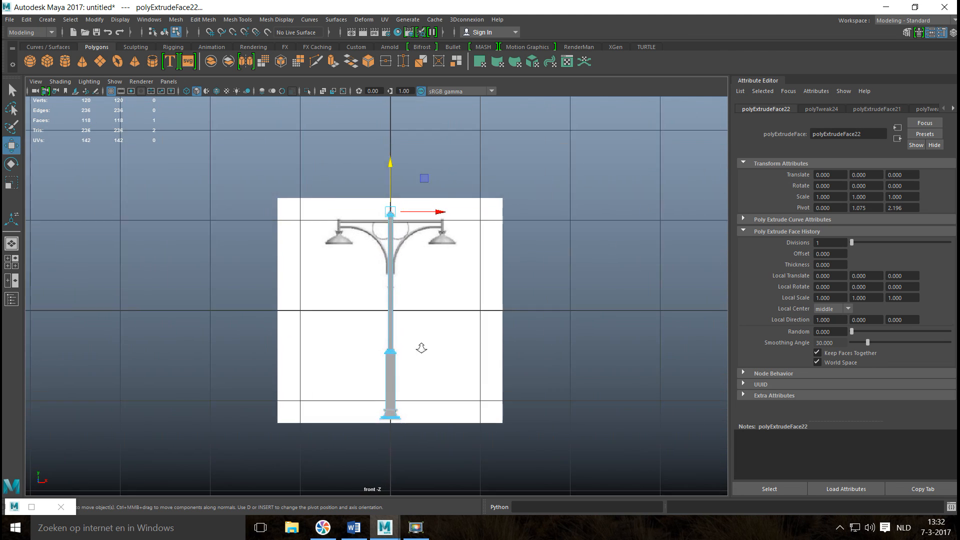
alt+middle_drag(369, 389, 310, 456)
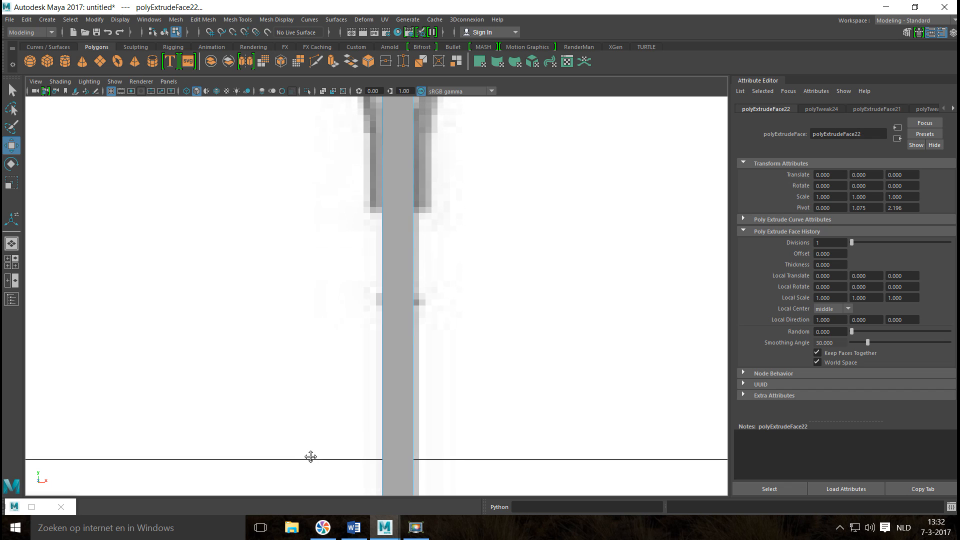
Insert two edge loops around the upper pole at the upper and lower edges of the reference's small band.
click(238, 19)
click(281, 96)
scroll(429, 273, up, 4)
click(394, 292)
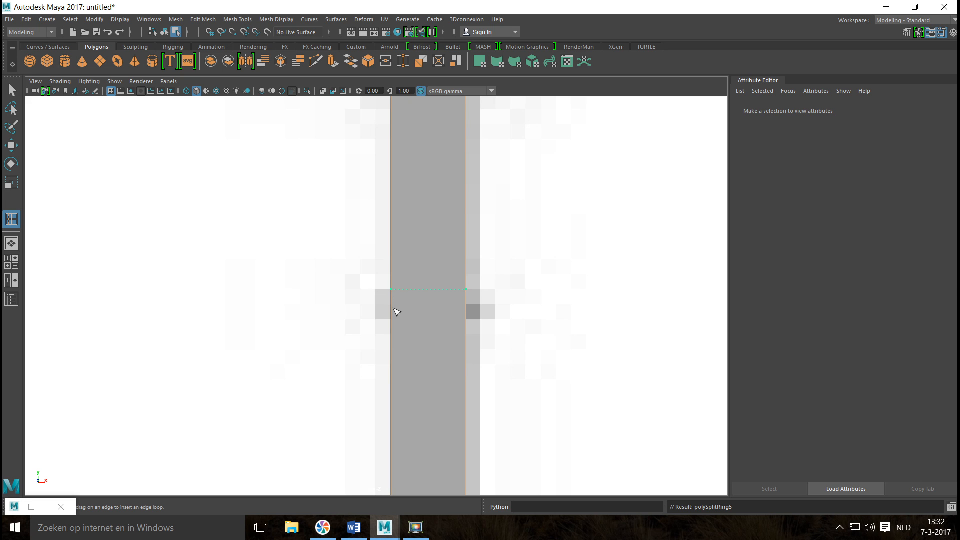
click(399, 334)
Select the faces between the two new edge loops all around the pole and extrude them with a thickness of 0.01.
key(q)
right_drag(406, 308, 391, 264)
drag(371, 299, 518, 303)
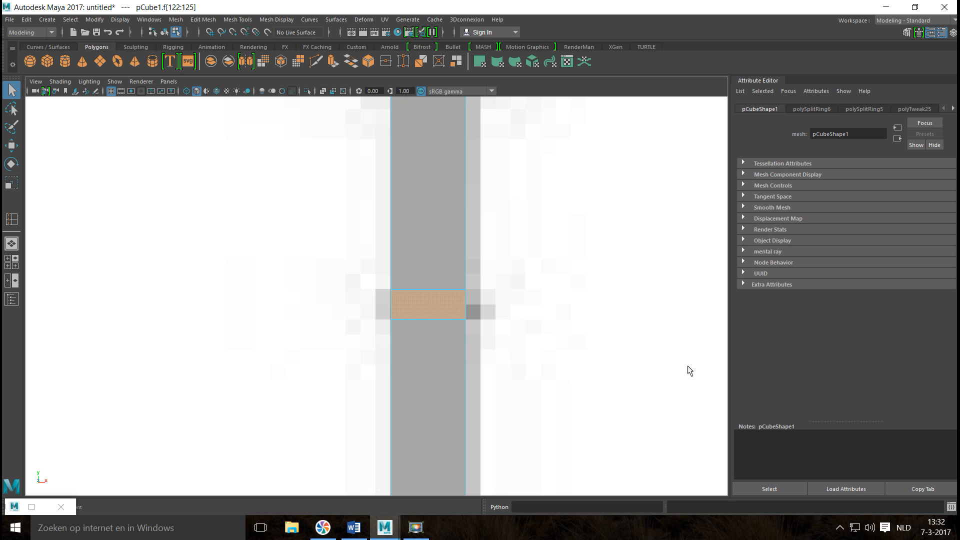
key(ctrl+e)
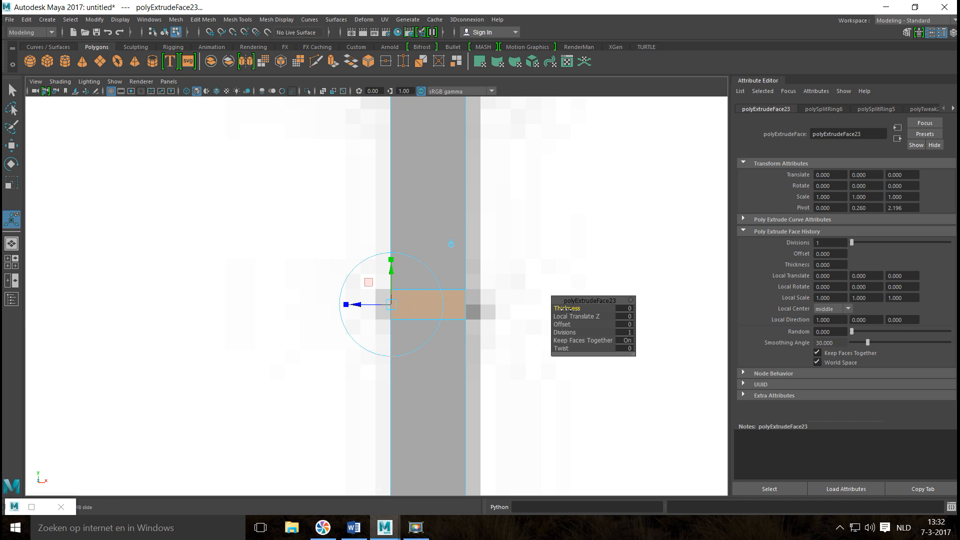
drag(564, 309, 582, 313)
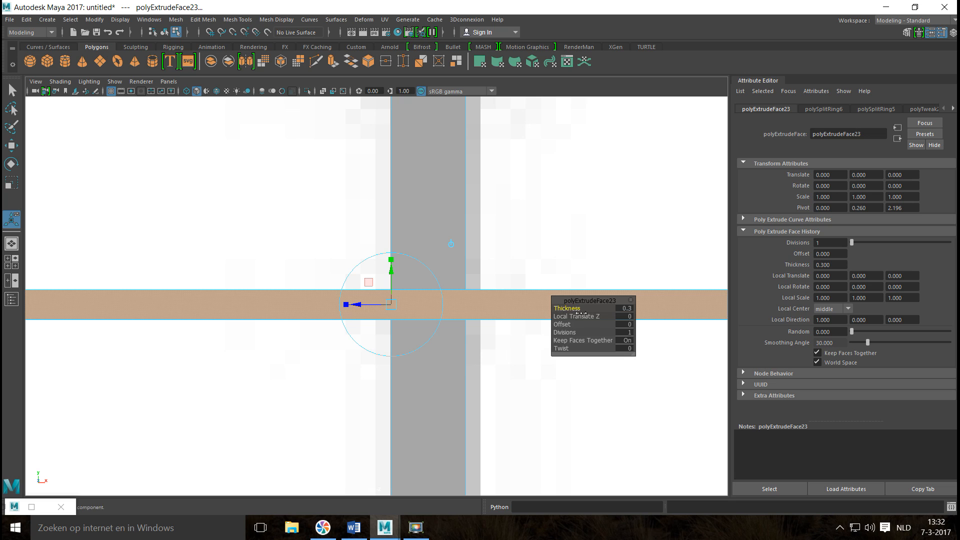
click(625, 309)
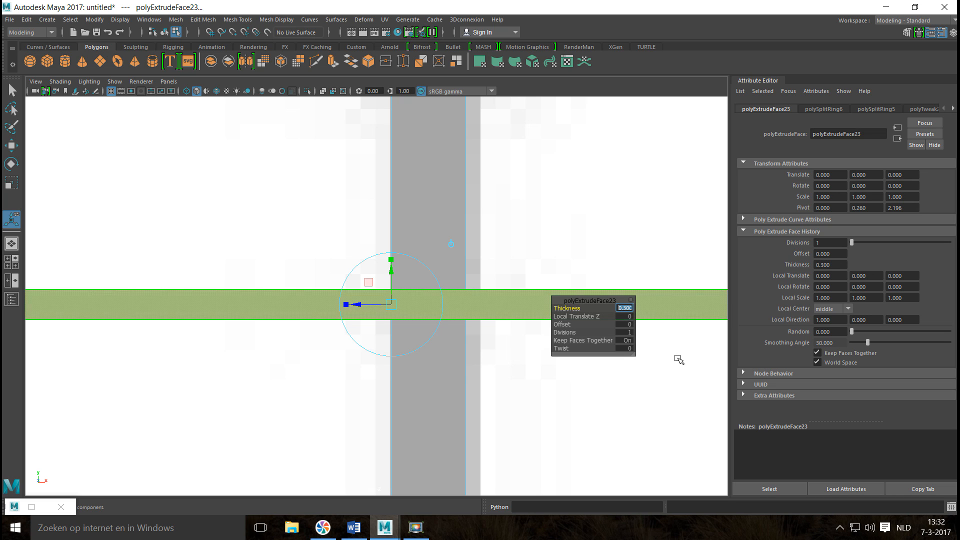
text(0.01)
key(Return)
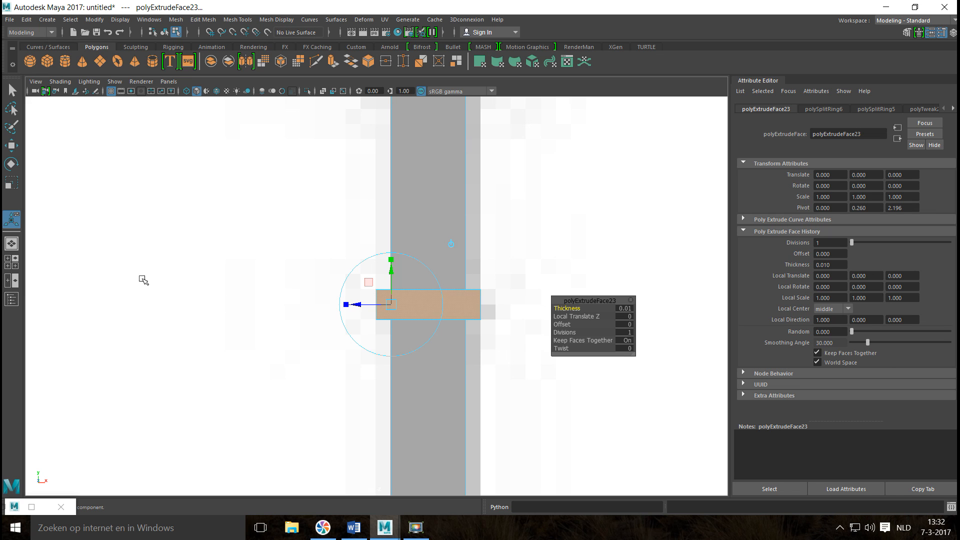
Insert two edge loops on the pole at the reference crossbar's height in the front view, and lower the second one to the bar's bottom edge.
click(11, 262)
key(space)
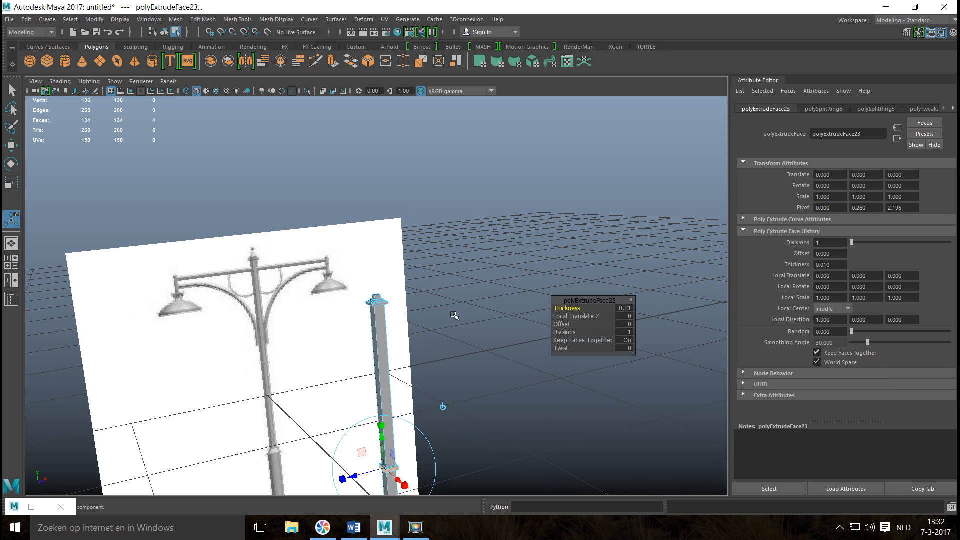
alt+drag(454, 315, 417, 345)
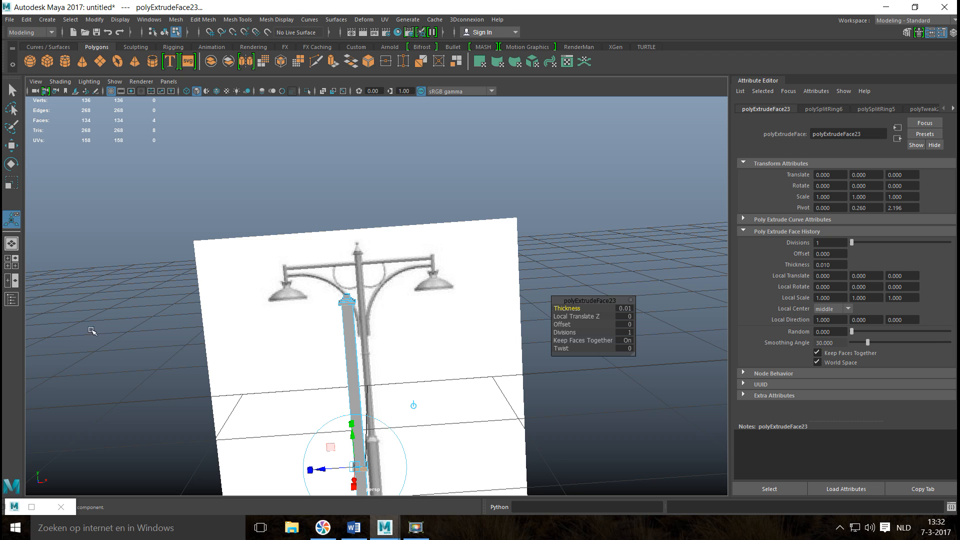
click(12, 263)
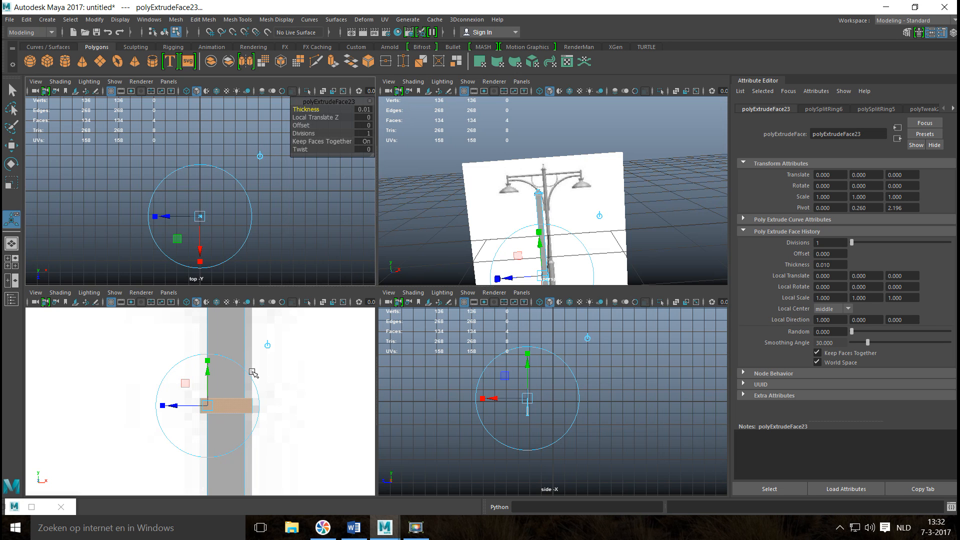
key(space)
mouse_move(443, 291)
alt+middle_down()
mouse_move(497, 448)
mouse_move(490, 539)
alt+middle_up()
mouse_move(461, 269)
alt+middle_down()
mouse_move(429, 393)
mouse_move(466, 383)
alt+middle_up()
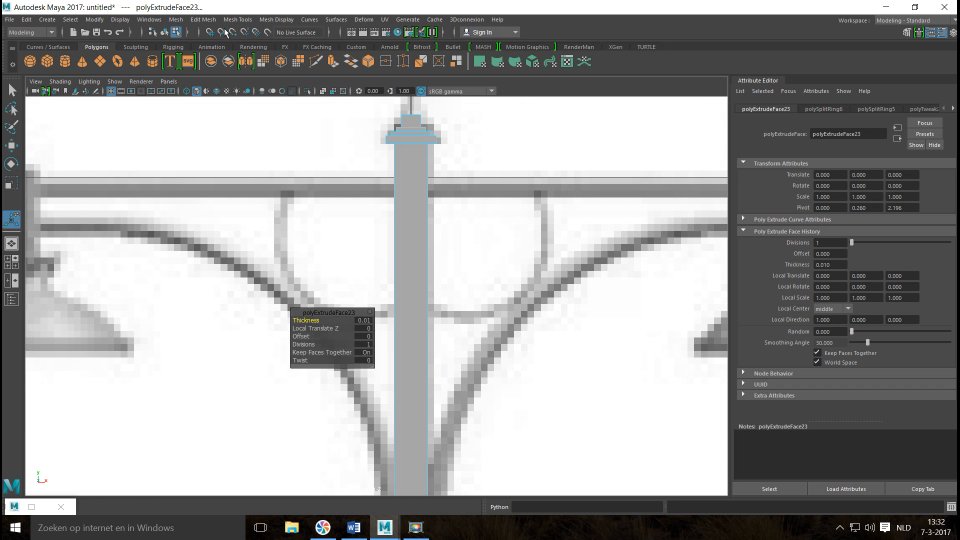
click(236, 20)
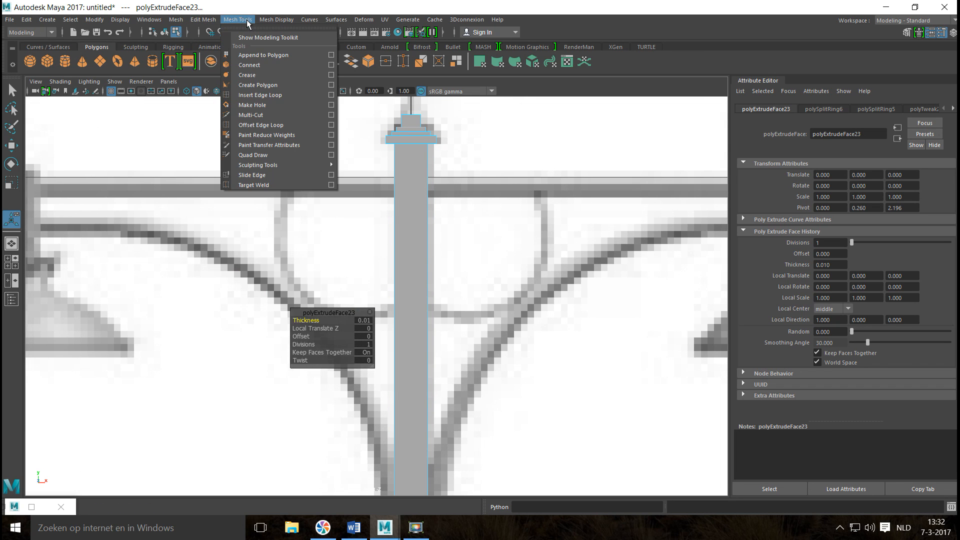
click(281, 95)
scroll(411, 254, up, 1)
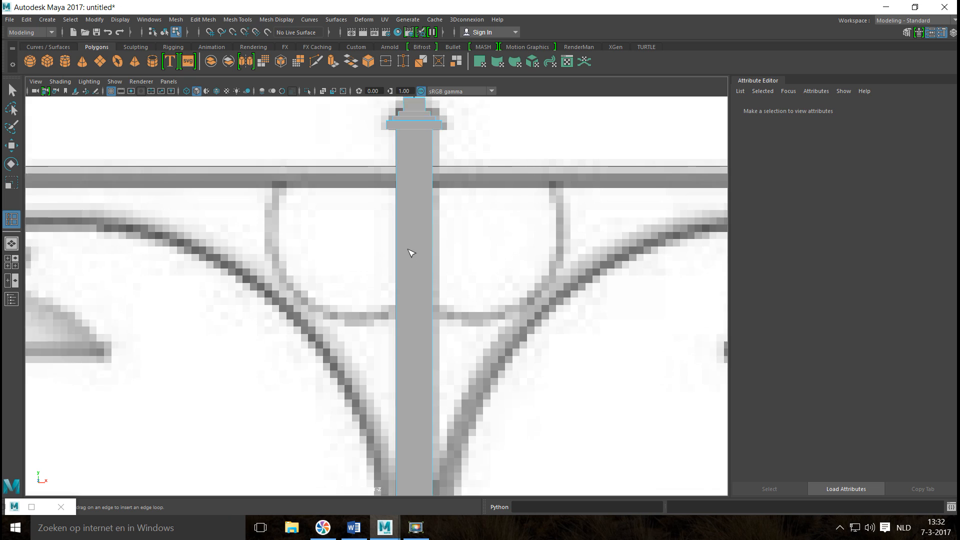
scroll(411, 254, up, 1)
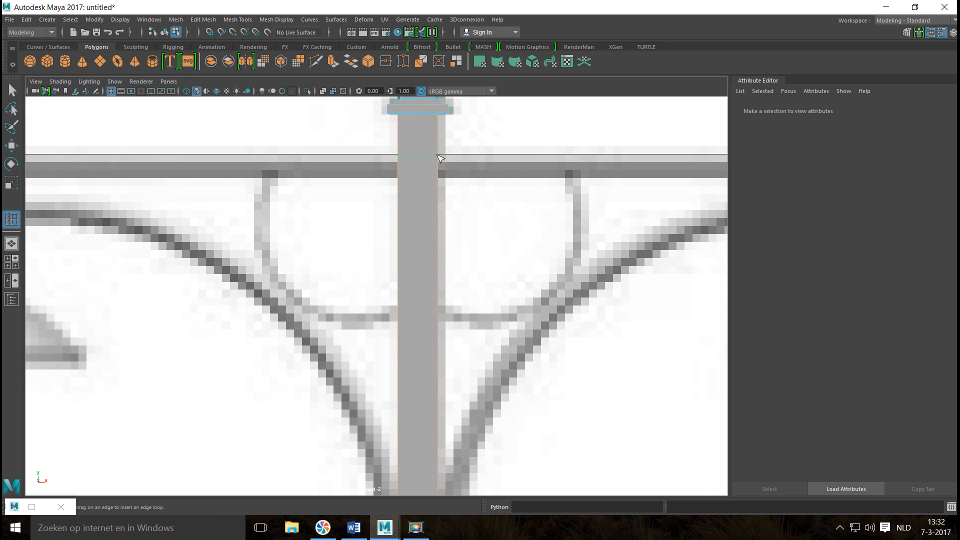
click(438, 154)
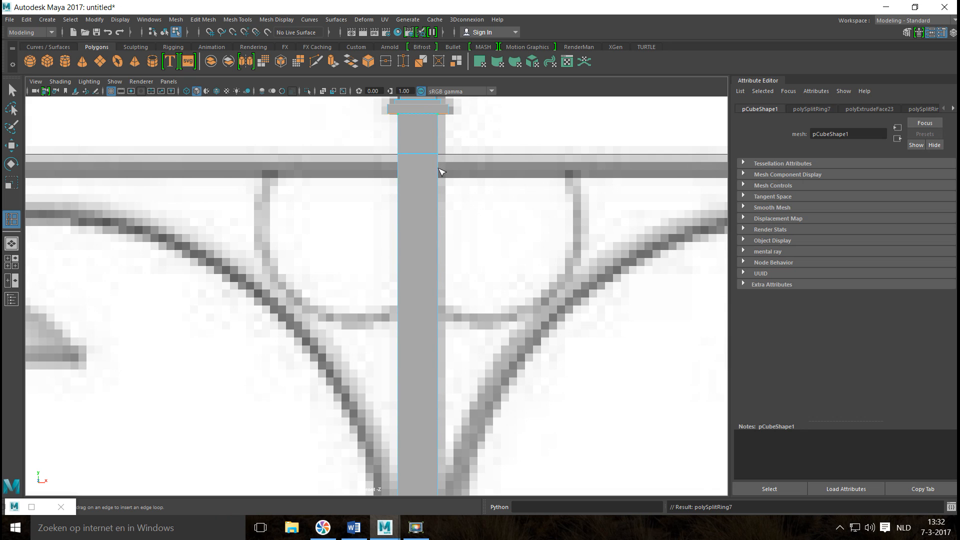
click(439, 174)
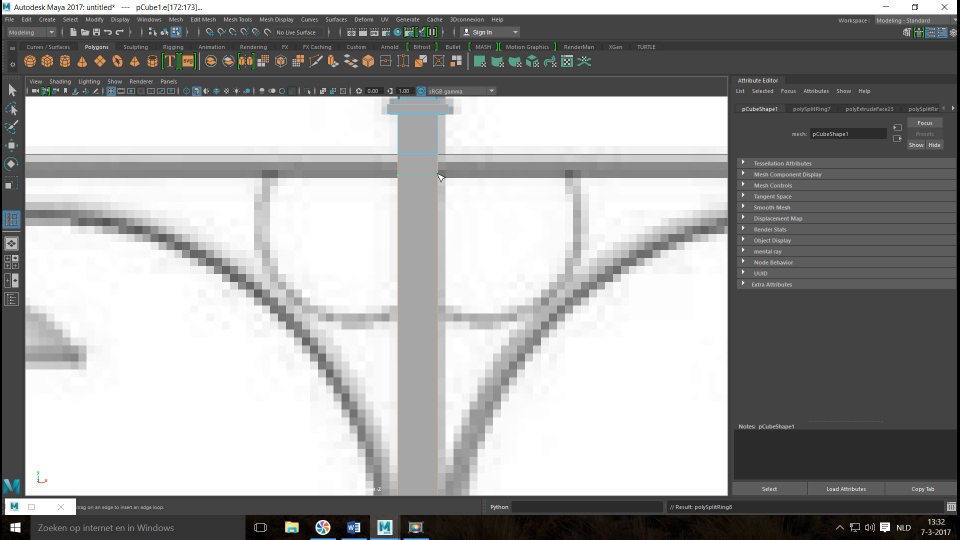
key(w)
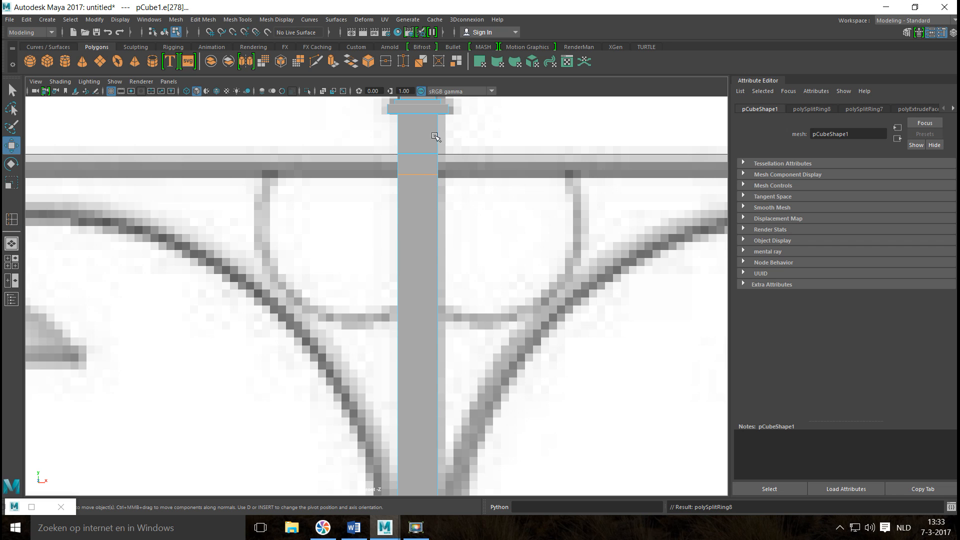
drag(418, 129, 419, 132)
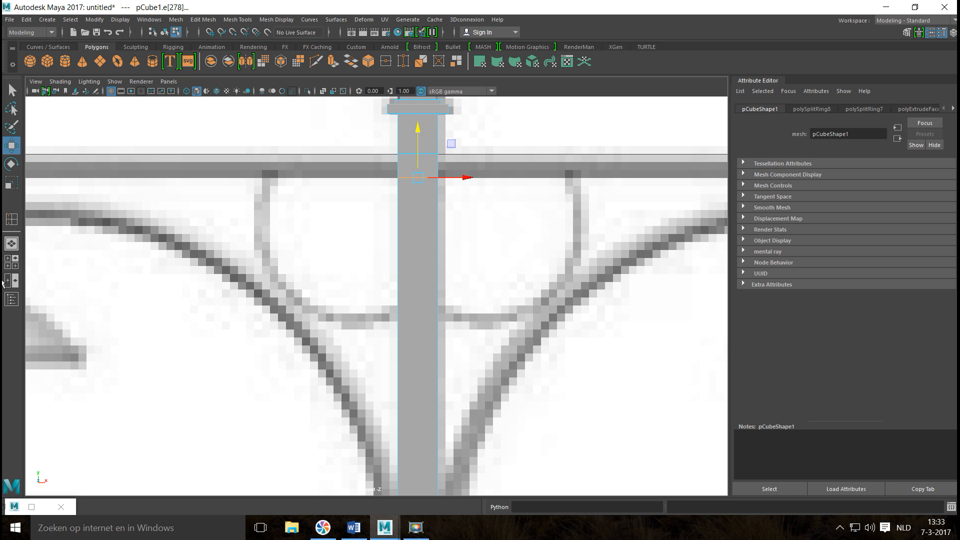
In the perspective view, extrude the pole's two opposite side faces between the new edge loops and scale them apart along X into a crossbar.
click(10, 266)
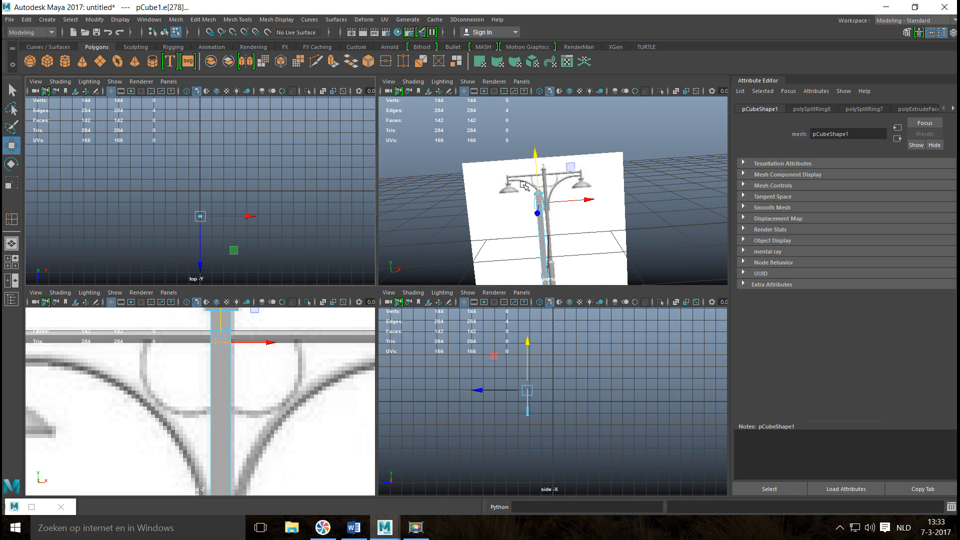
key(space)
scroll(488, 234, up, 5)
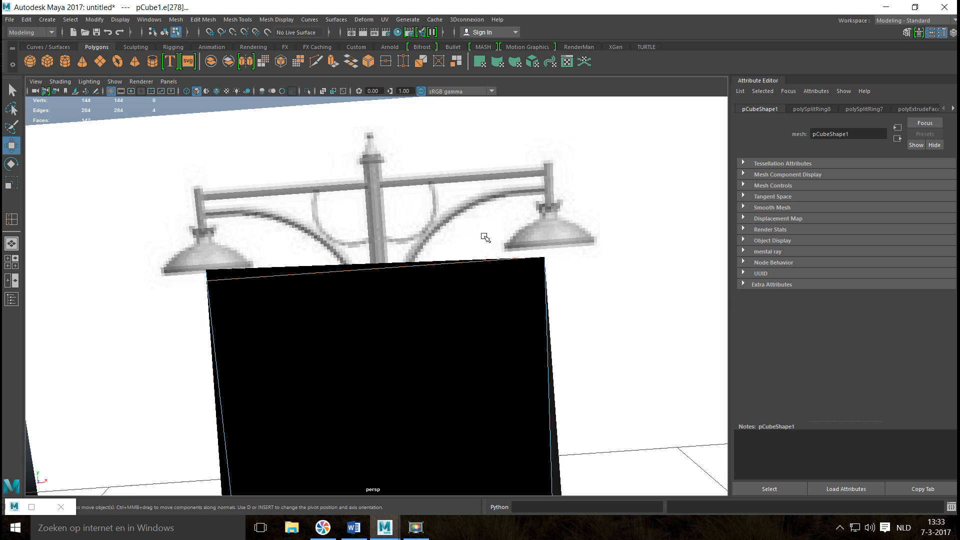
scroll(486, 237, down, 3)
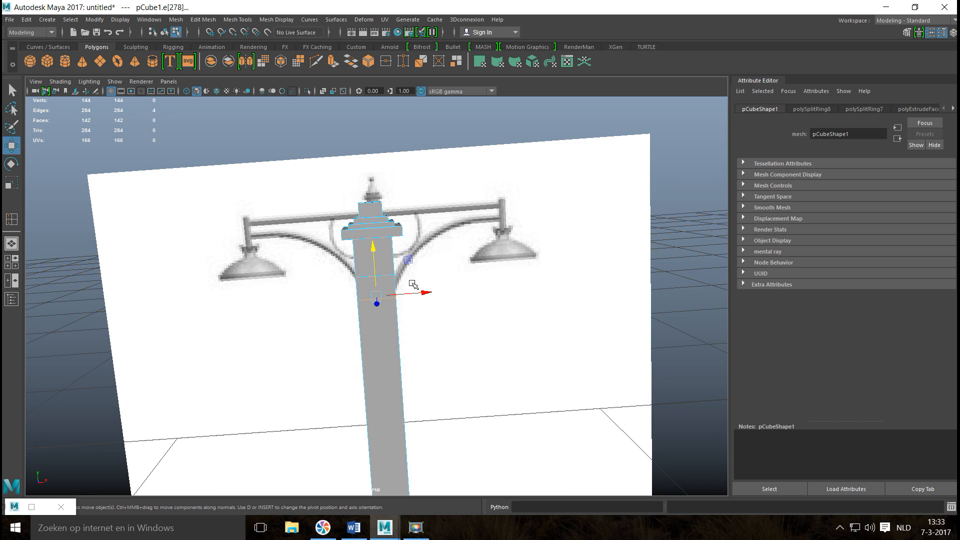
alt+drag(413, 284, 452, 294)
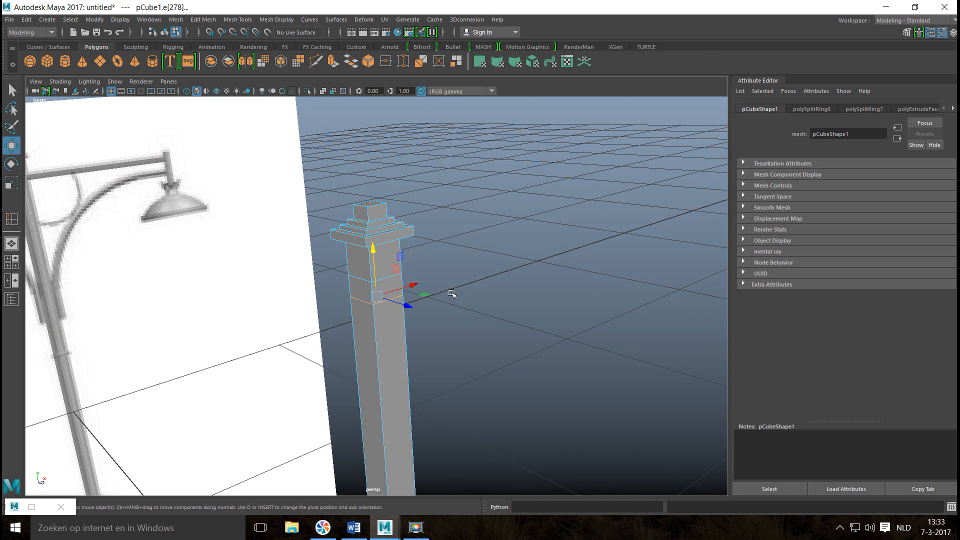
key(q)
right_drag(360, 281, 366, 293)
click(366, 300)
alt+drag(479, 344, 400, 335)
shift+click(377, 305)
alt+drag(285, 328, 348, 331)
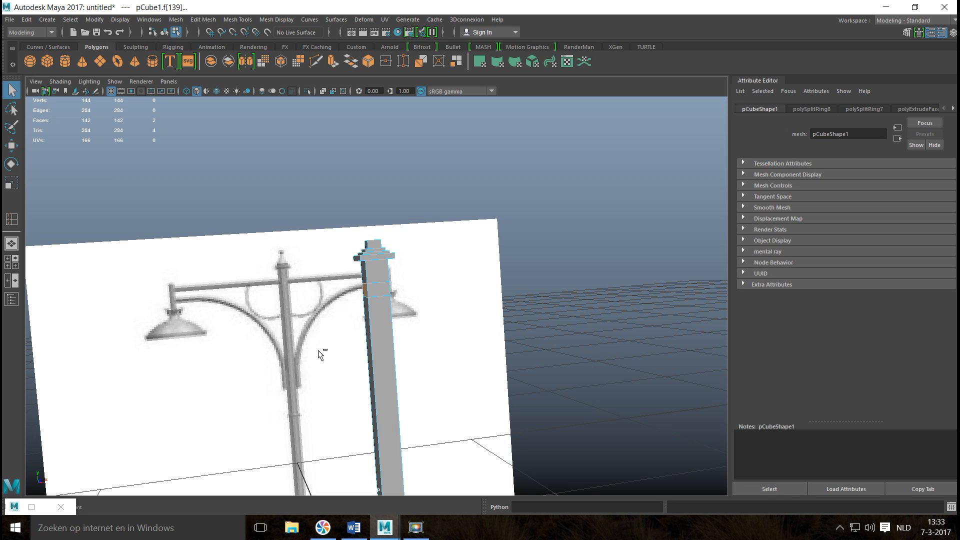
key(ctrl+e)
key(r)
drag(420, 286, 655, 318)
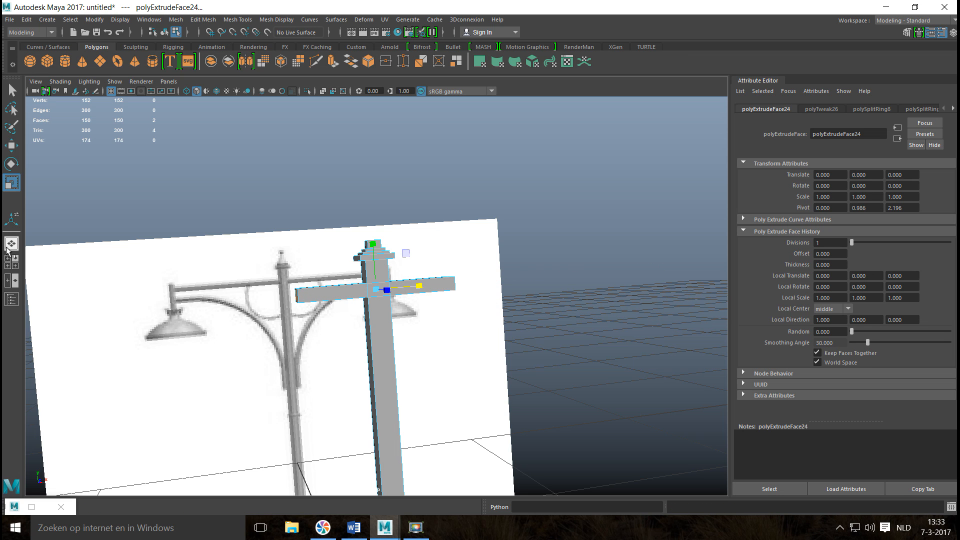
In the front view, scale the crossbar's end faces further apart along X until the bar reaches both lamp hangers in the reference.
click(11, 262)
key(space)
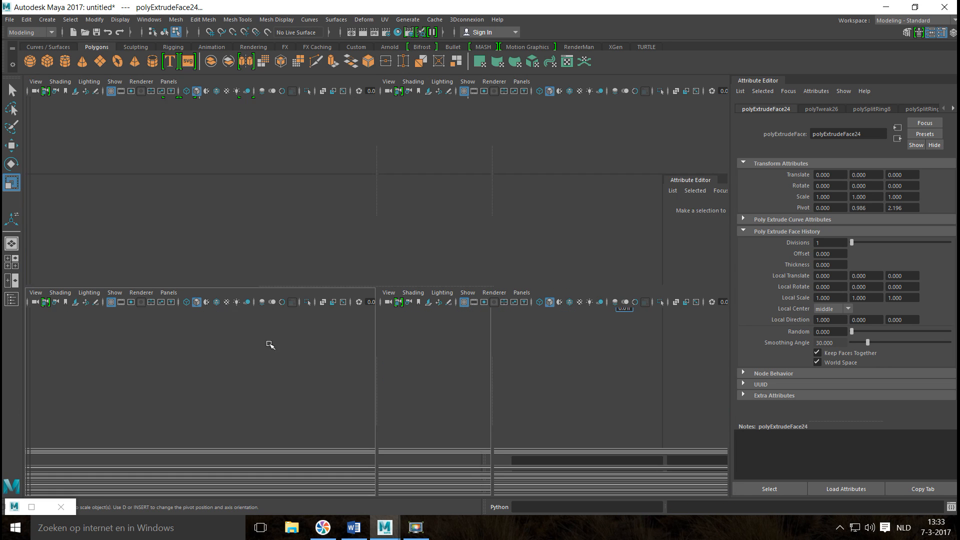
scroll(337, 332, down, 15)
scroll(350, 334, up, 3)
scroll(350, 334, up, 10)
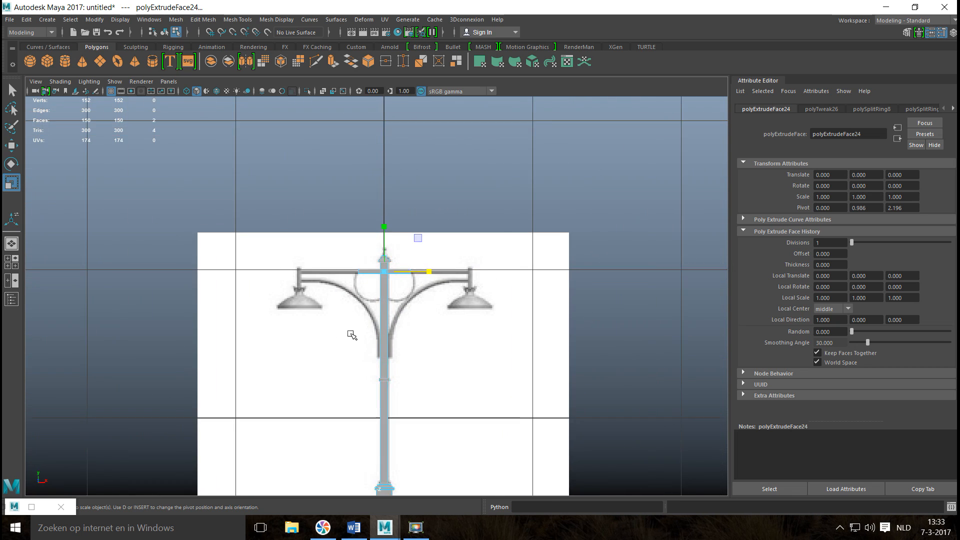
drag(439, 248, 538, 261)
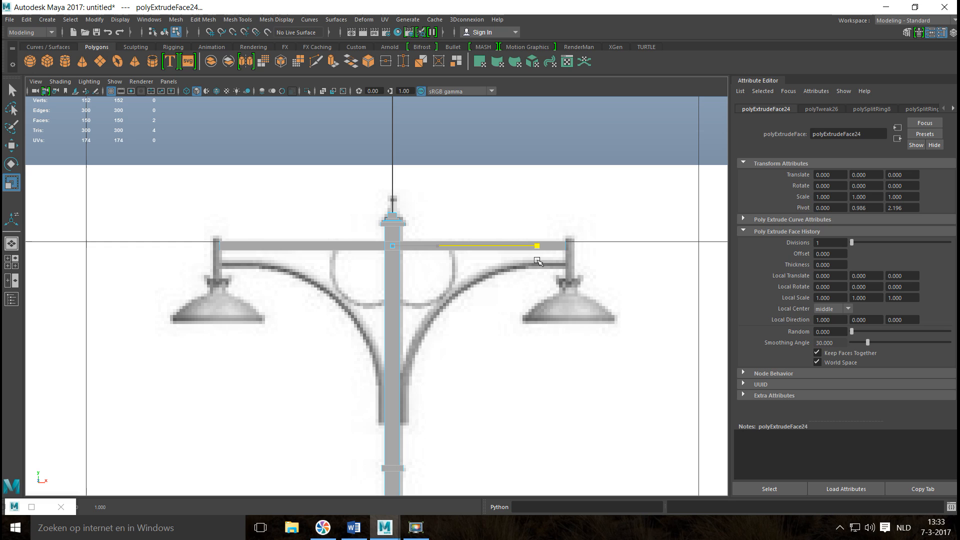
drag(538, 260, 540, 261)
drag(544, 261, 543, 262)
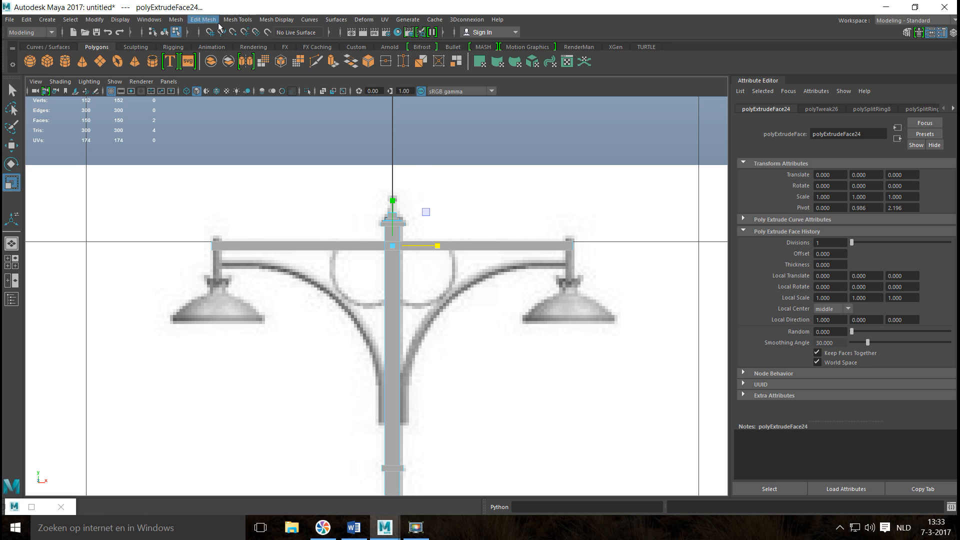
Insert an edge loop near the crossbar's left end, at the inner edge of the reference lamp hanger in the front view.
click(238, 20)
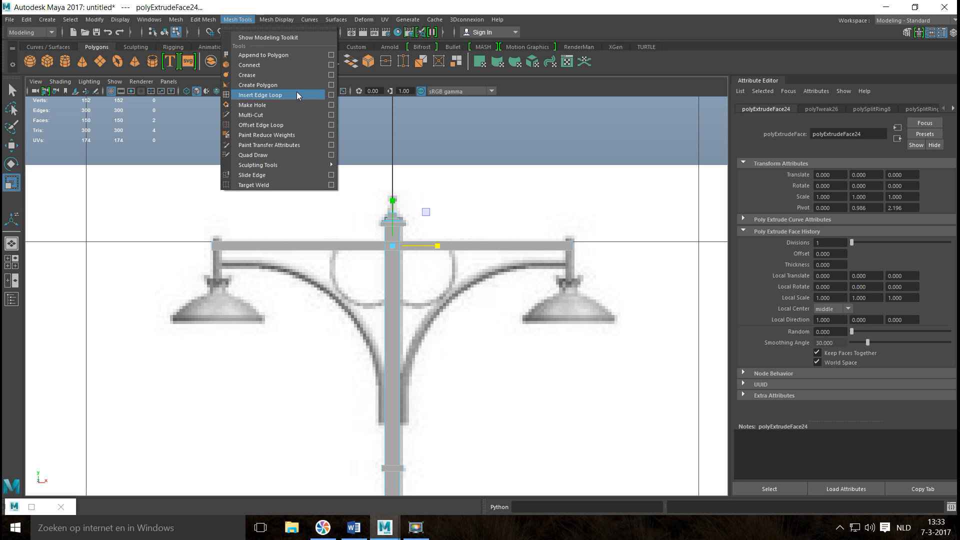
click(296, 94)
alt+middle_drag(224, 299, 366, 343)
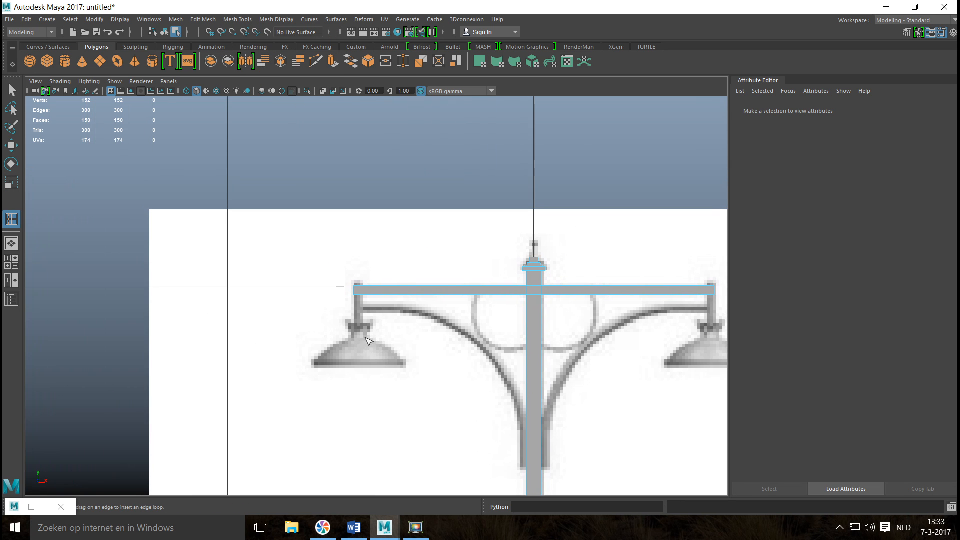
scroll(374, 316, up, 7)
scroll(374, 316, up, 3)
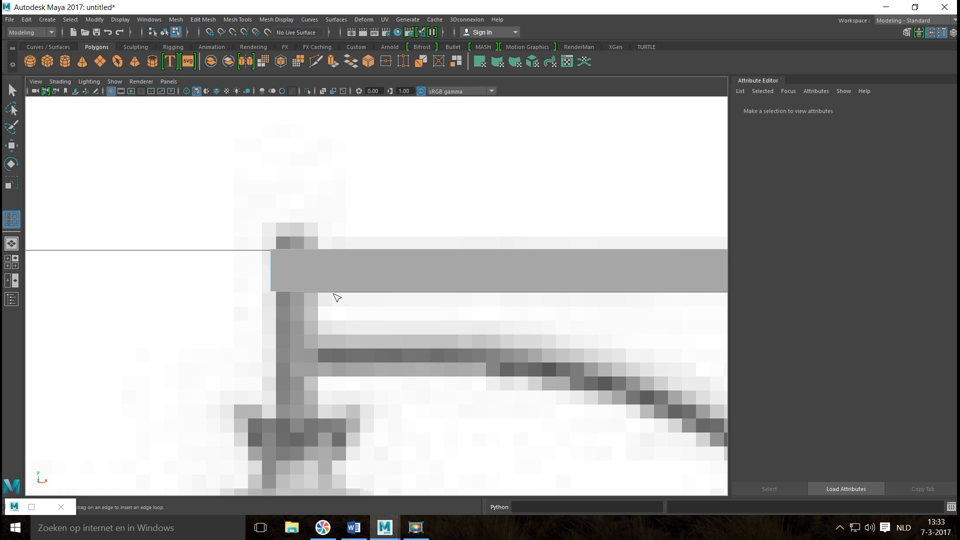
click(320, 251)
scroll(344, 295, down, 18)
Insert a matching edge loop near the crossbar's right end, at the inner edge of the reference hanger, and leave the tool.
scroll(452, 354, up, 11)
scroll(450, 345, up, 4)
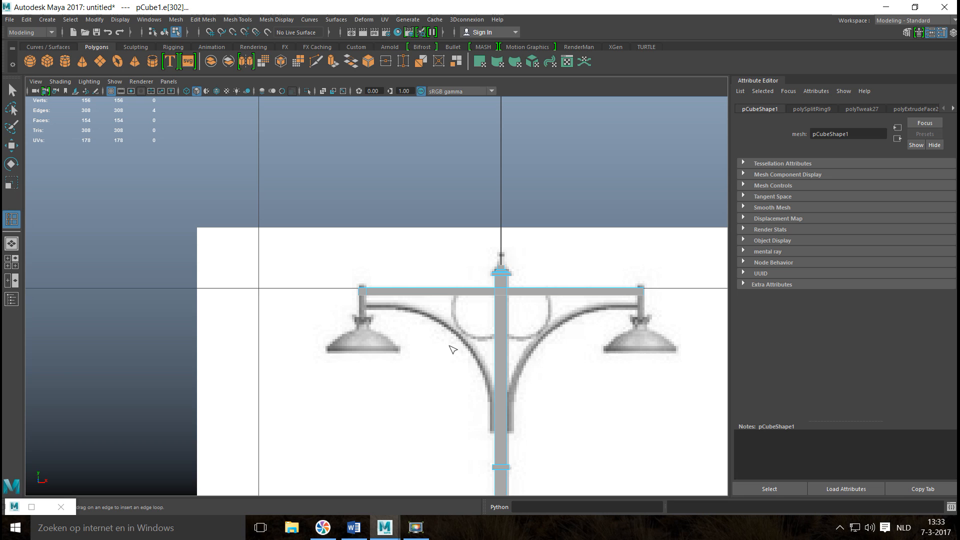
alt+middle_drag(516, 382, 255, 380)
scroll(294, 380, up, 2)
scroll(294, 380, up, 4)
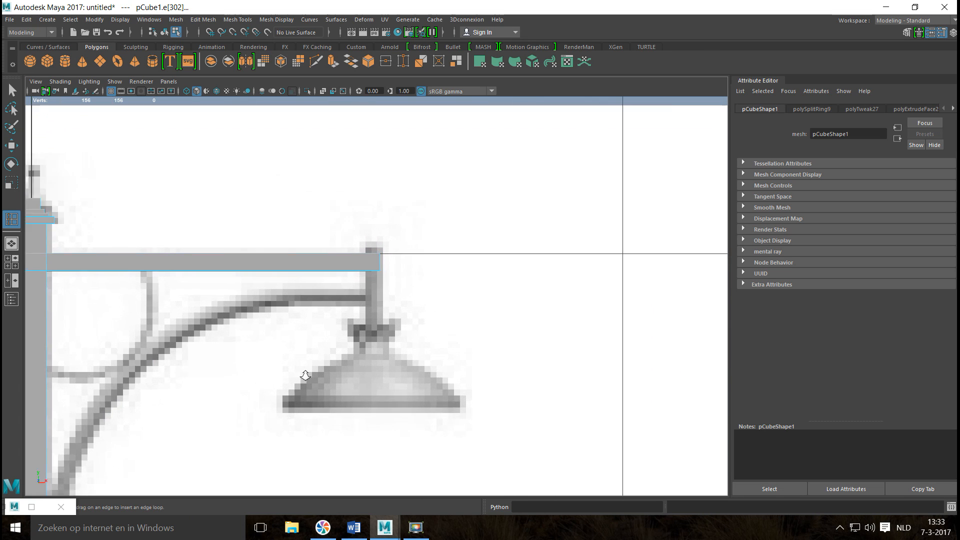
click(362, 238)
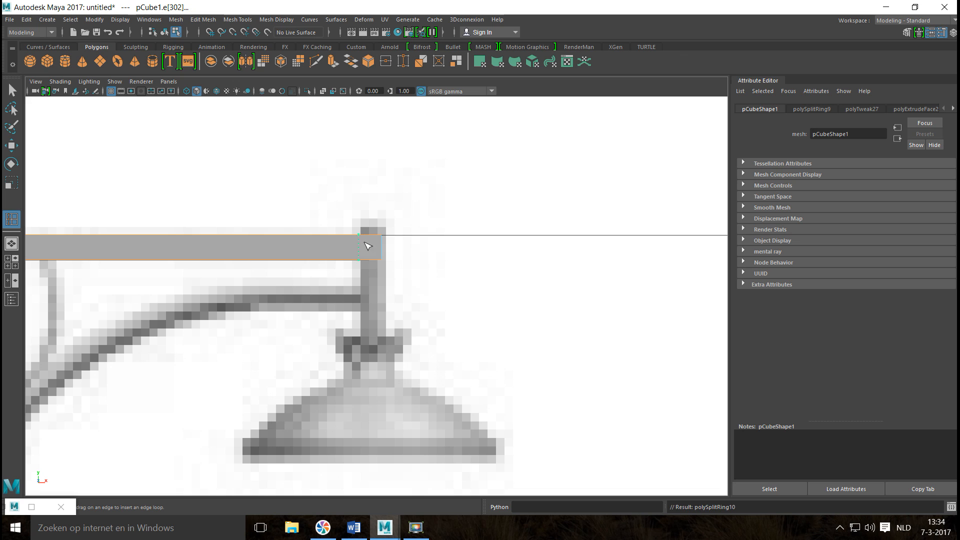
key(q)
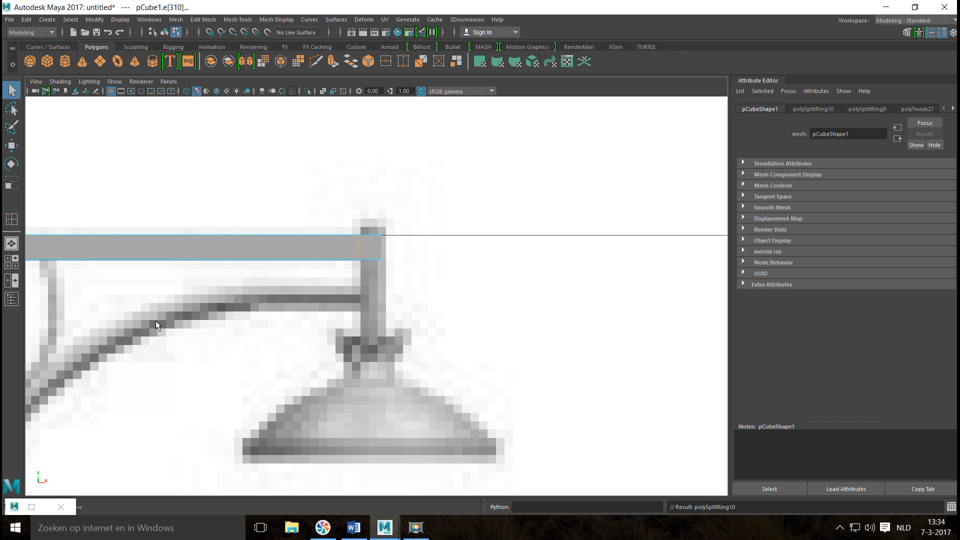
In the perspective view, select the small top faces at both crossbar ends and extrude them upward into short stubs.
click(14, 266)
key(space)
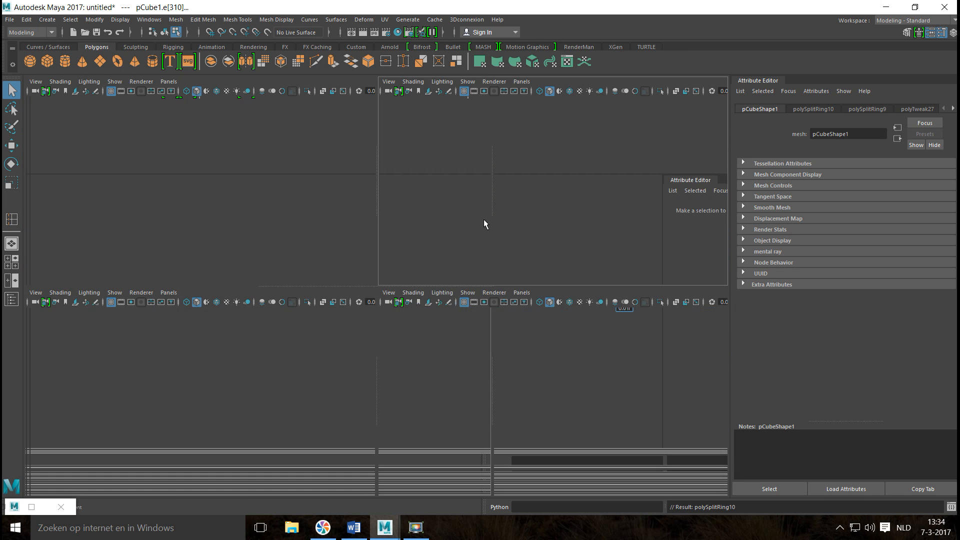
alt+drag(227, 354, 314, 339)
right_drag(264, 359, 264, 261)
click(270, 350)
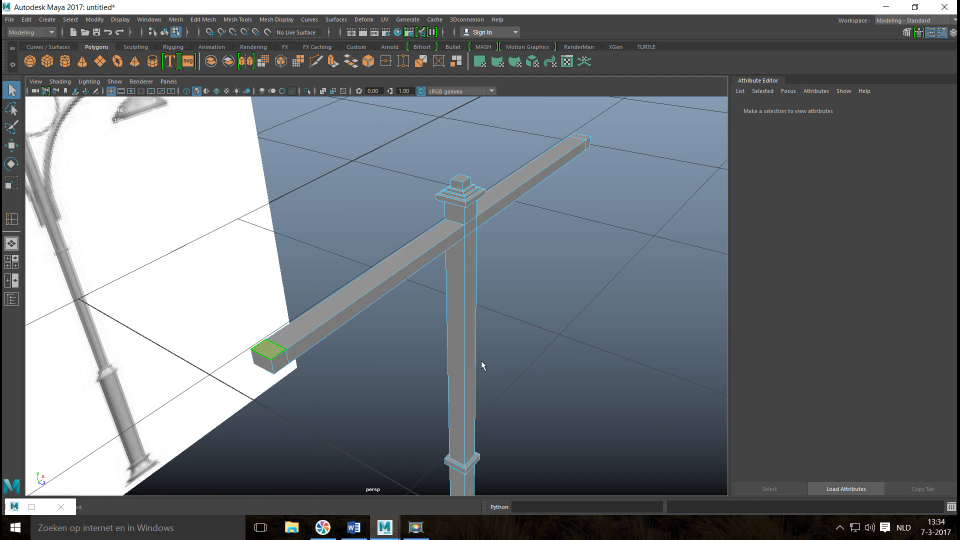
alt+drag(481, 361, 616, 223)
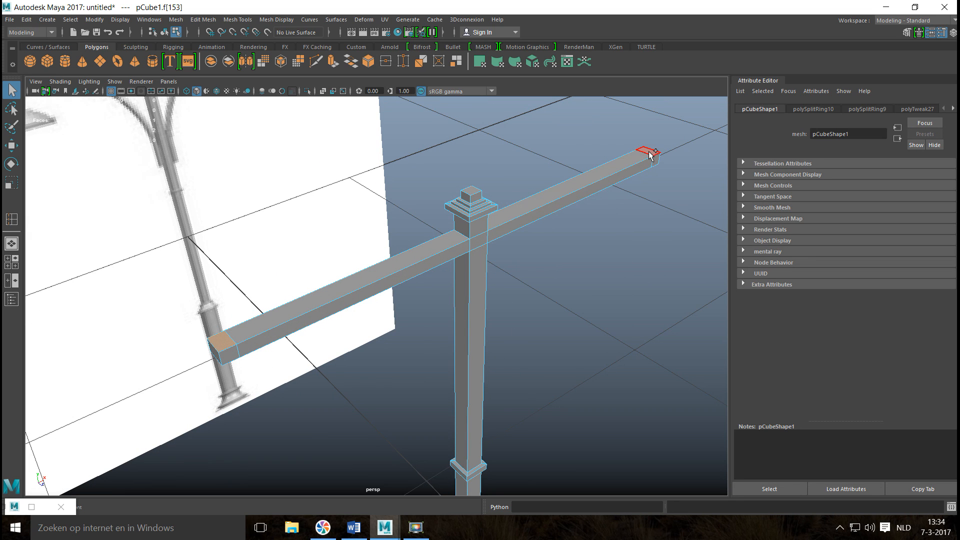
key(ctrl+e)
key(w)
drag(470, 185, 472, 171)
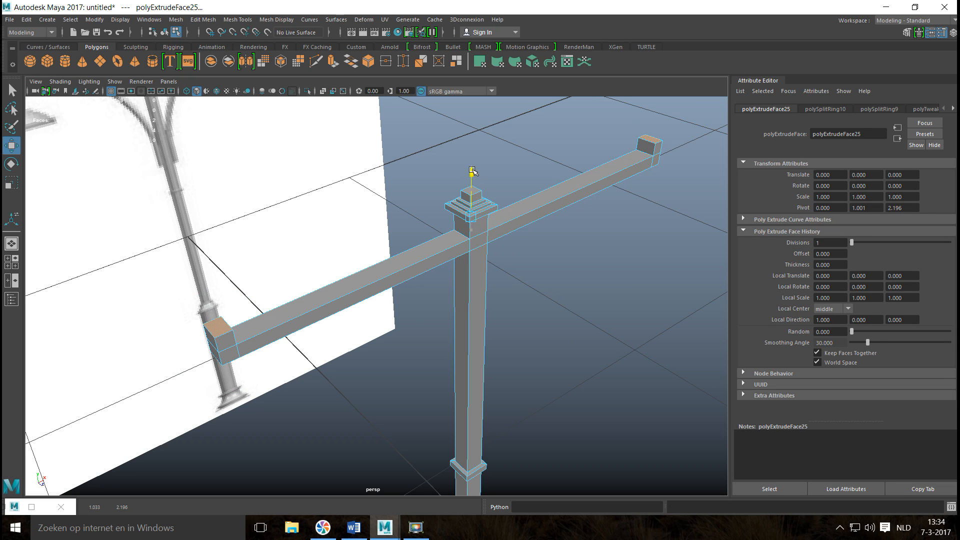
Return to the front view, leave face selection and select the whole street light mesh in object mode.
click(12, 261)
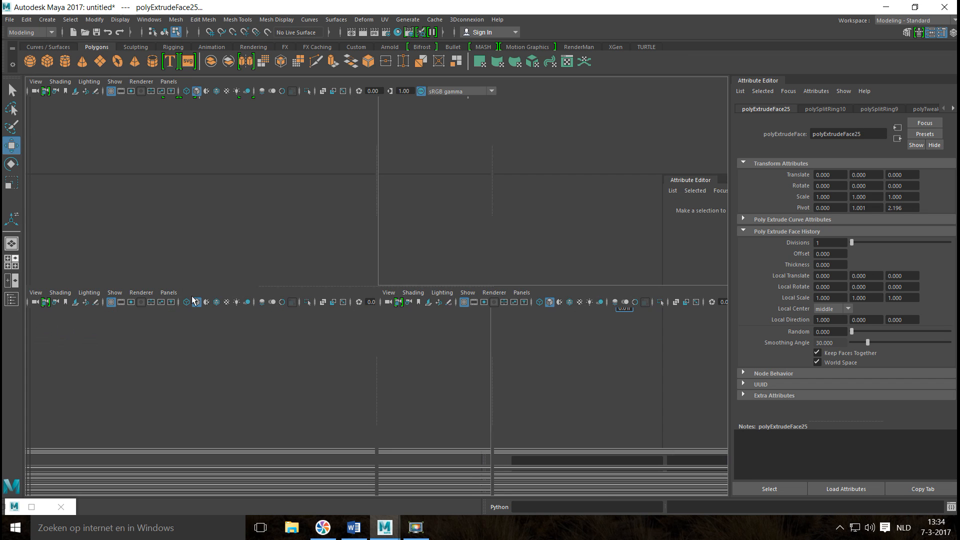
key(space)
scroll(329, 316, down, 10)
scroll(334, 311, up, 3)
scroll(446, 410, up, 3)
click(561, 471)
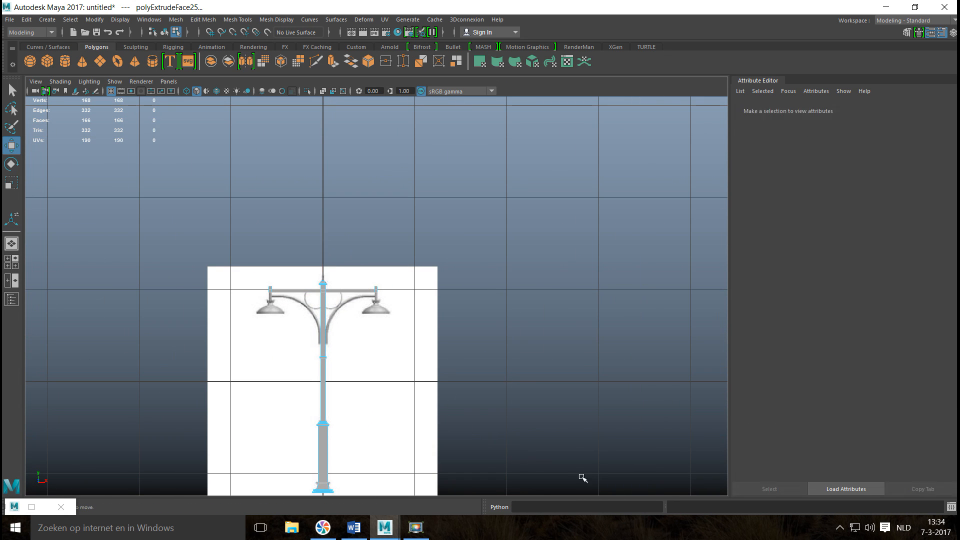
key(ctrl+h)
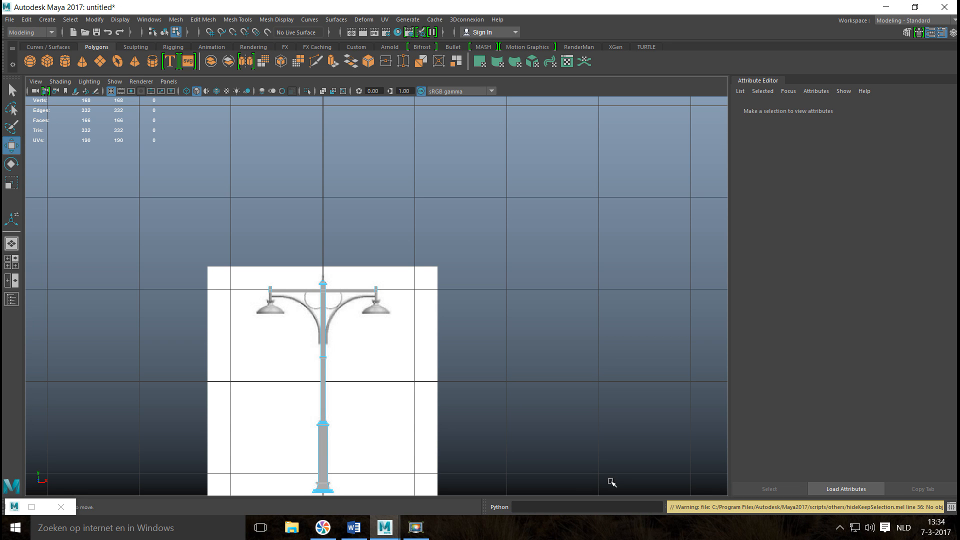
right_drag(329, 383, 385, 248)
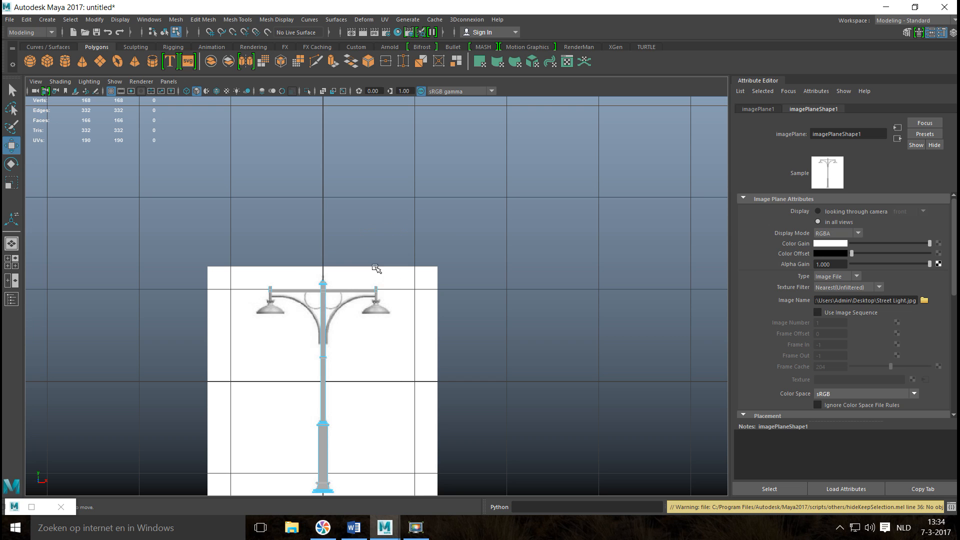
right_drag(364, 287, 396, 218)
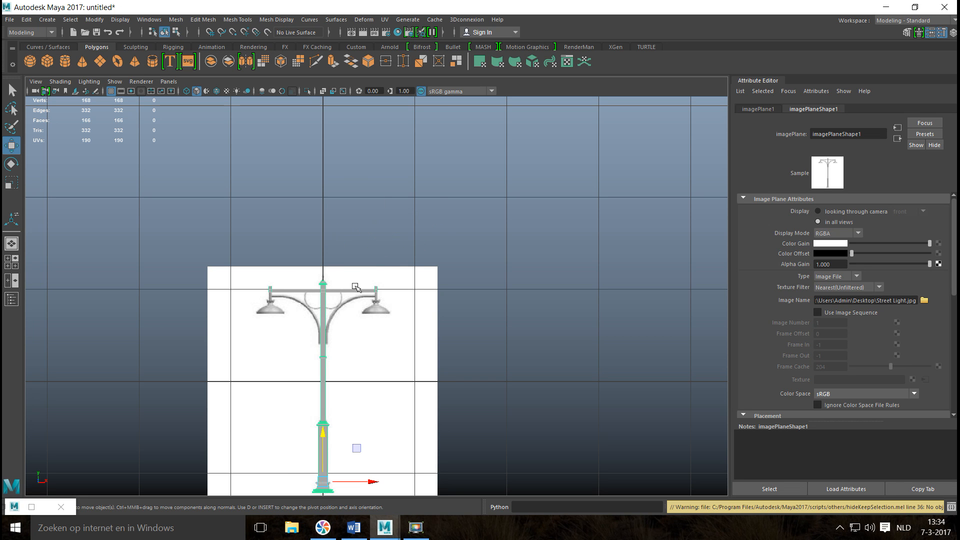
Nudge the vertices on the inner edge of the crossbar's right end section slightly along X to match the reference hanger.
scroll(402, 365, up, 8)
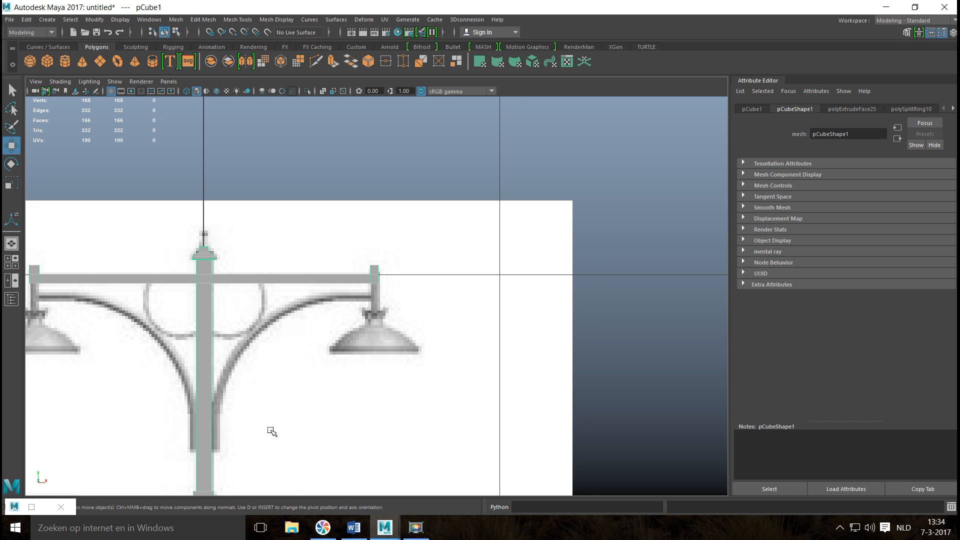
alt+middle_drag(272, 431, 390, 411)
scroll(383, 418, up, 3)
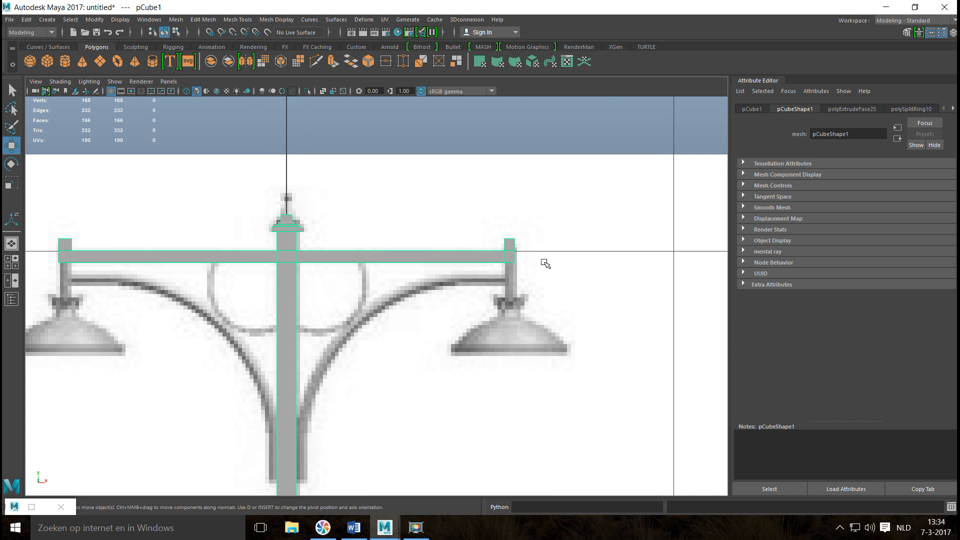
right_drag(509, 259, 484, 232)
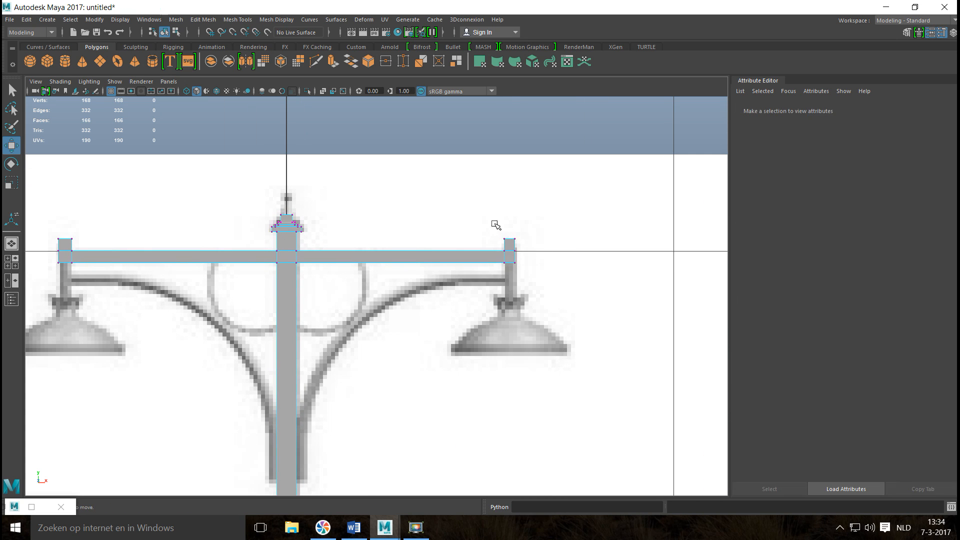
drag(511, 285, 500, 236)
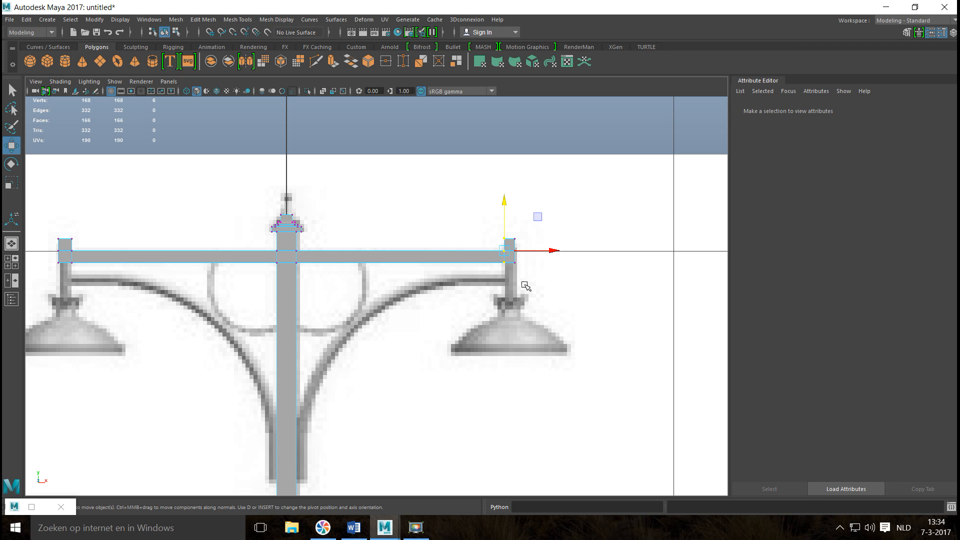
drag(551, 252, 553, 253)
click(562, 281)
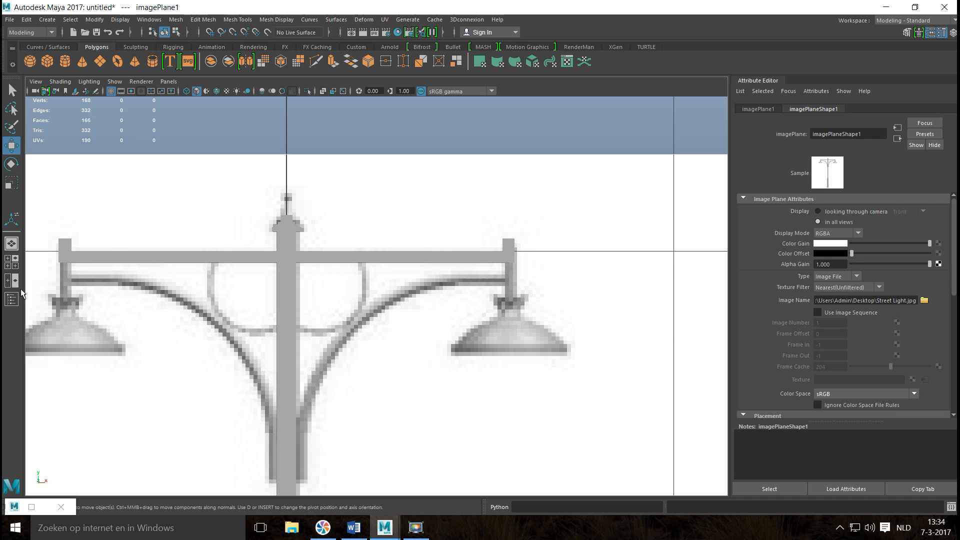
In the perspective view, select the small bottom faces at both crossbar ends and extrude them downward into lamp hangers.
click(10, 265)
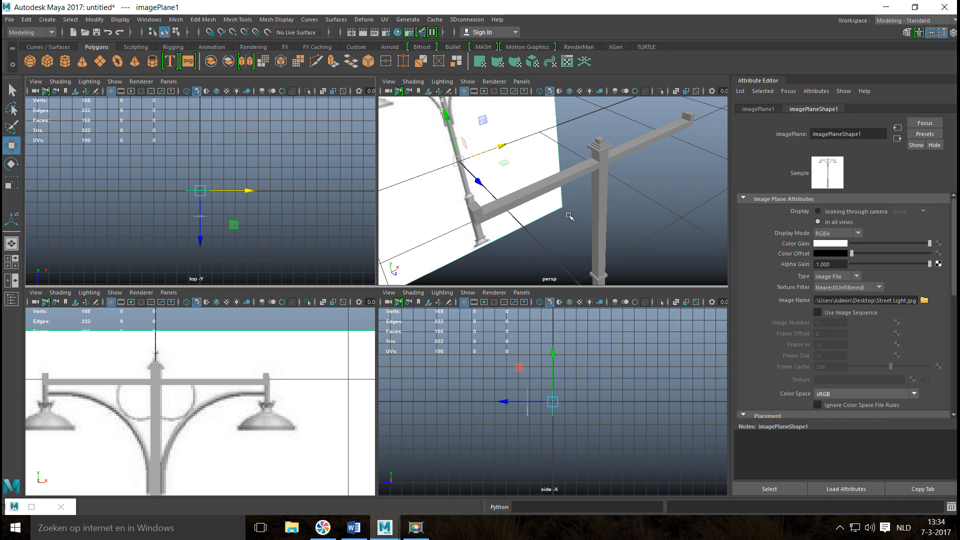
key(space)
alt+drag(379, 432, 322, 343)
click(262, 180)
right_drag(235, 166, 232, 195)
click(241, 170)
shift+click(634, 336)
key(ctrl+e)
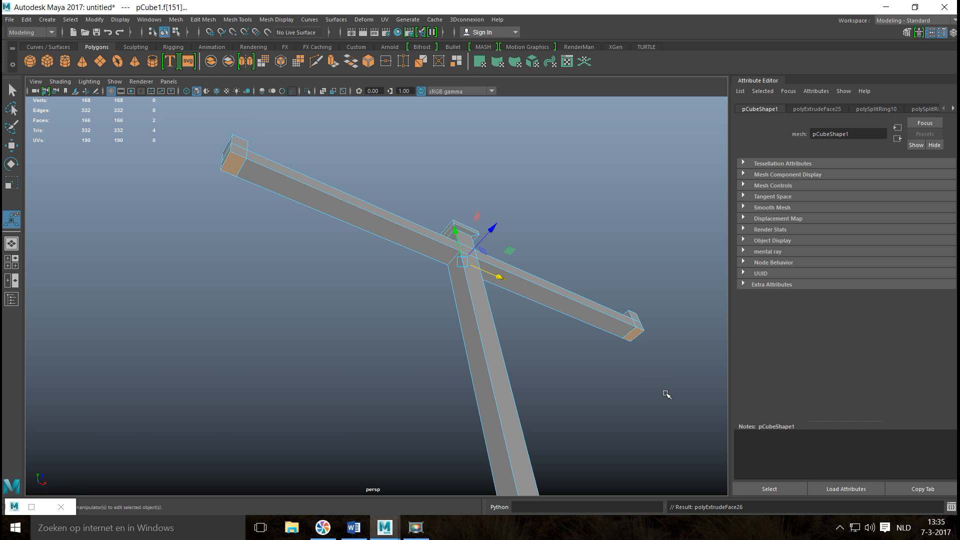
key(w)
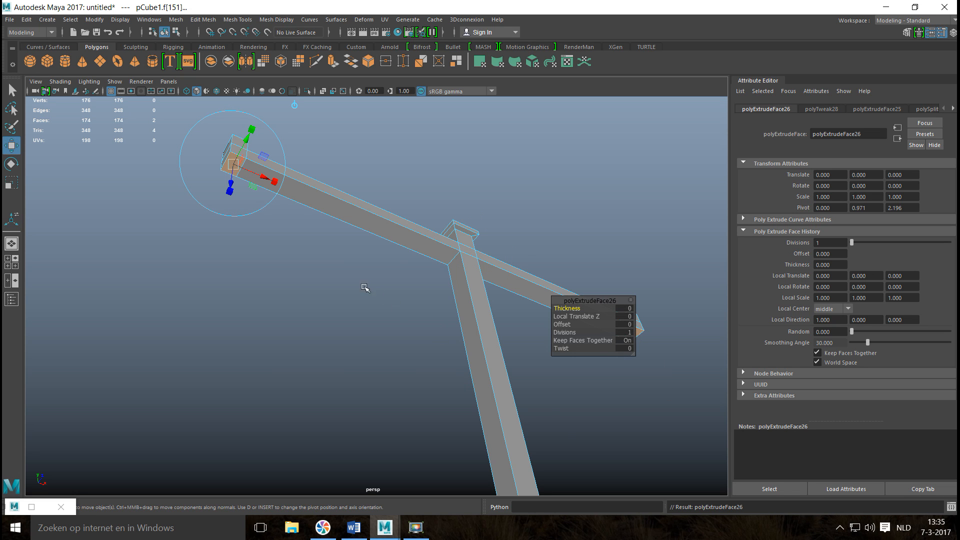
scroll(360, 278, down, 2)
mouse_move(343, 334)
alt+mouse_down()
mouse_move(334, 370)
mouse_move(346, 341)
alt+mouse_up()
drag(442, 209, 452, 243)
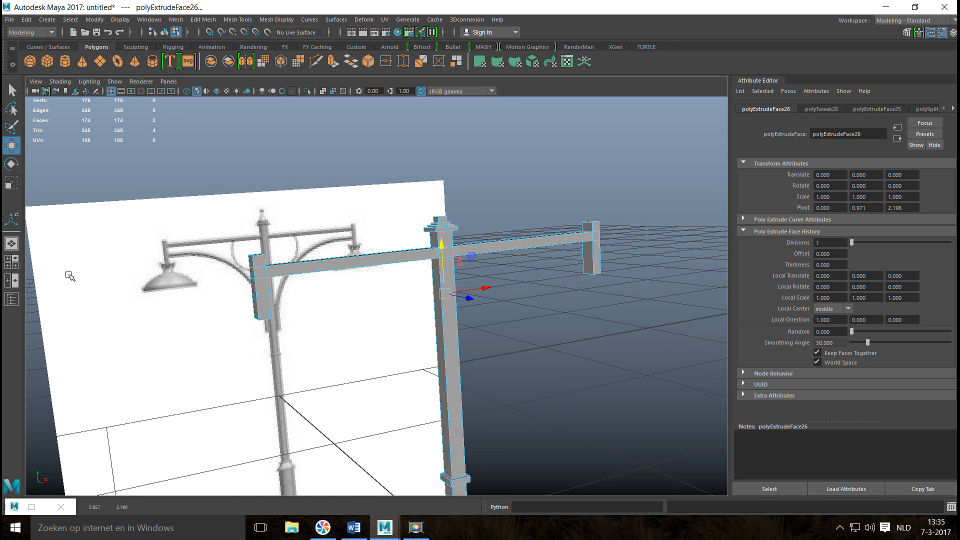
In the front view, raise the hangers' bottom faces until they meet the tops of the reference lamps.
click(16, 265)
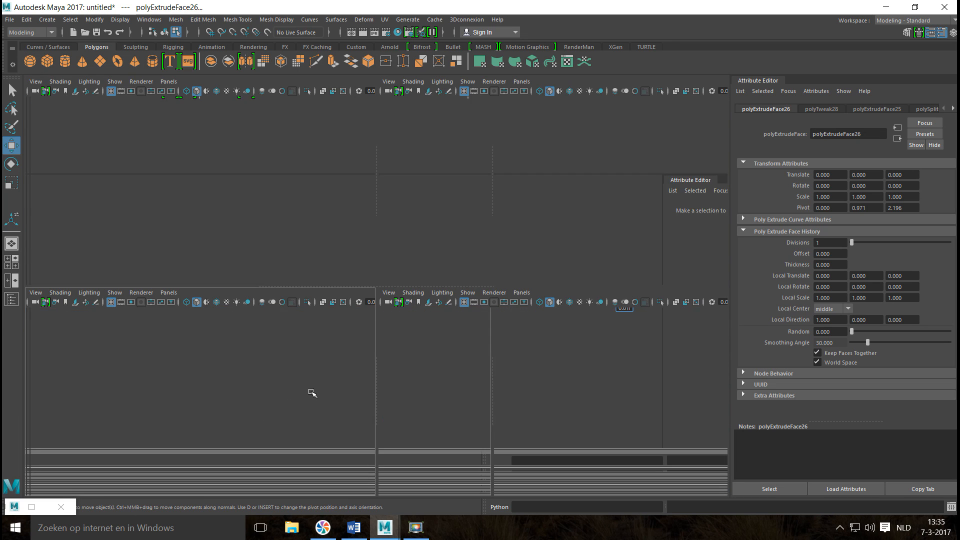
key(space)
mouse_move(287, 252)
mouse_down()
mouse_move(290, 238)
mouse_move(296, 245)
mouse_up()
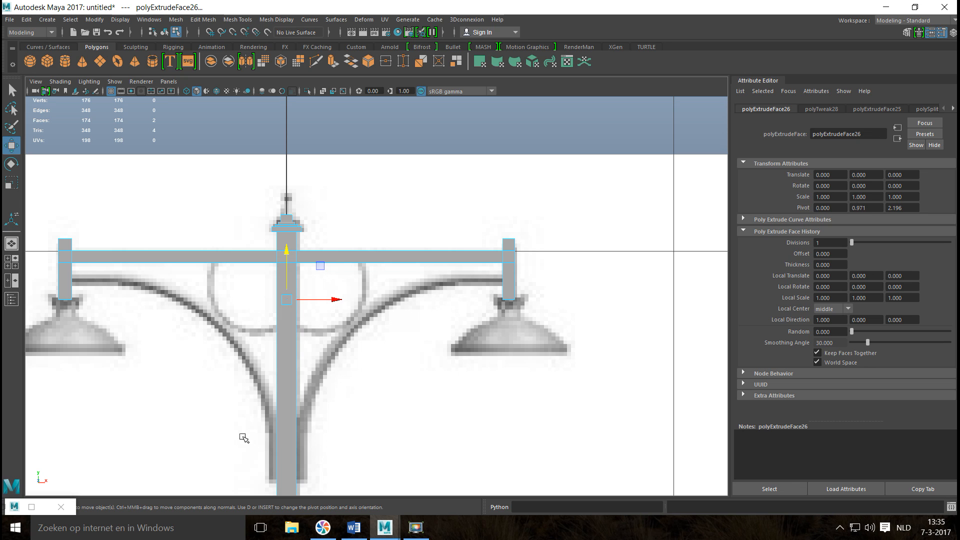
Preview the street light mesh smoothed in the perspective view, inspect the crossbar and pole, and return to the unsmoothed display.
click(15, 267)
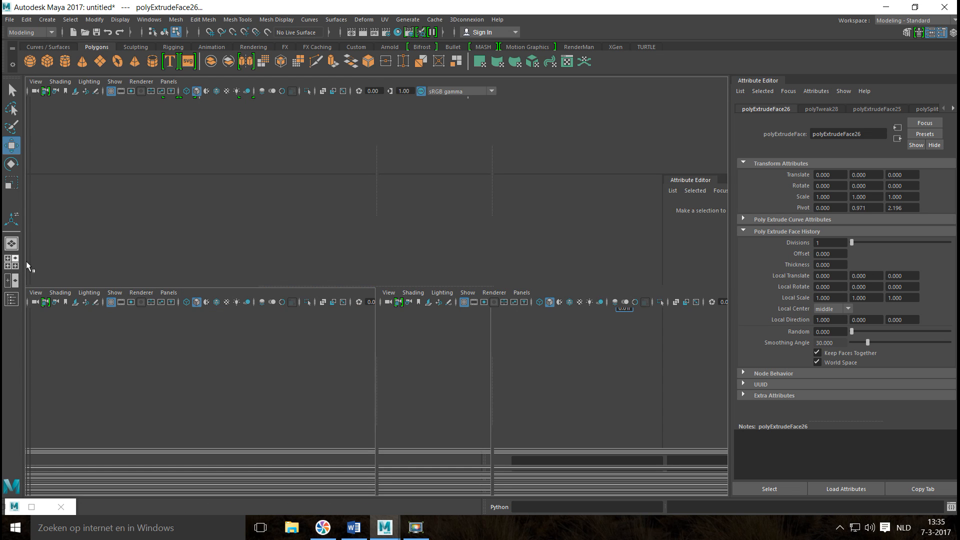
key(space)
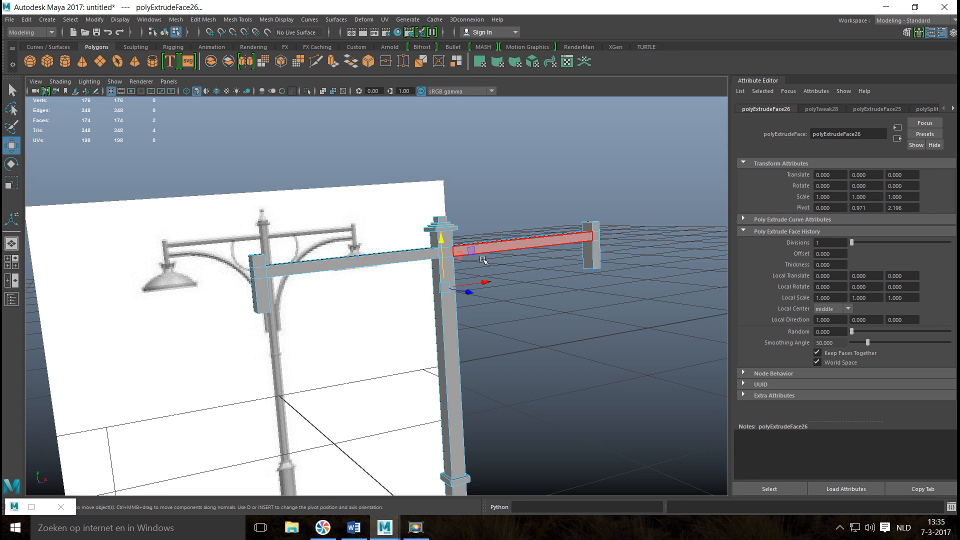
alt+drag(437, 327, 492, 231)
right_drag(494, 231, 518, 216)
click(509, 271)
key(3)
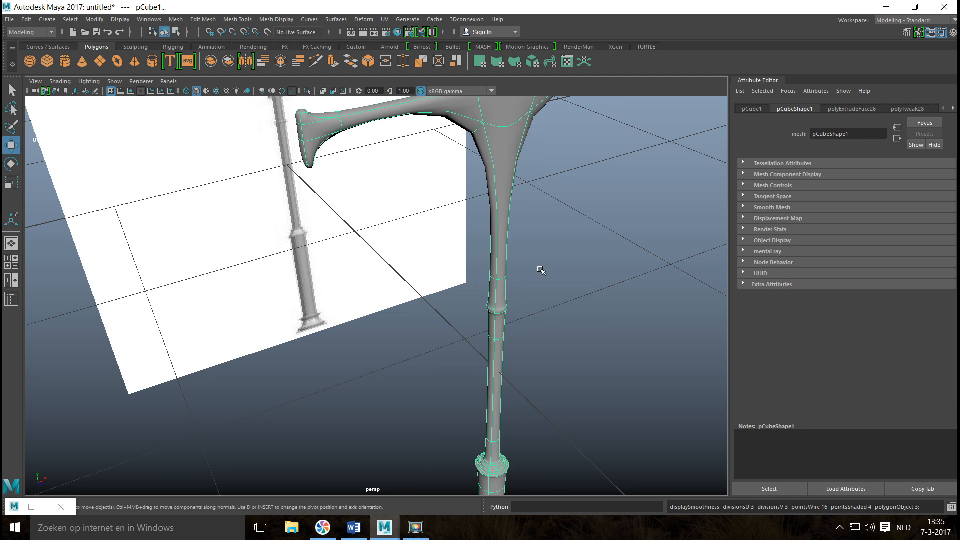
scroll(552, 275, down, 5)
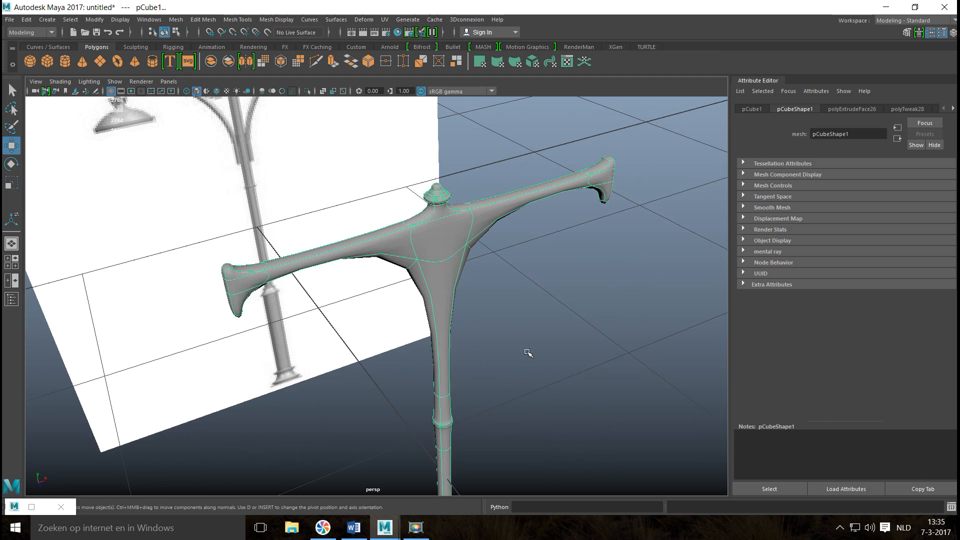
alt+drag(561, 328, 486, 353)
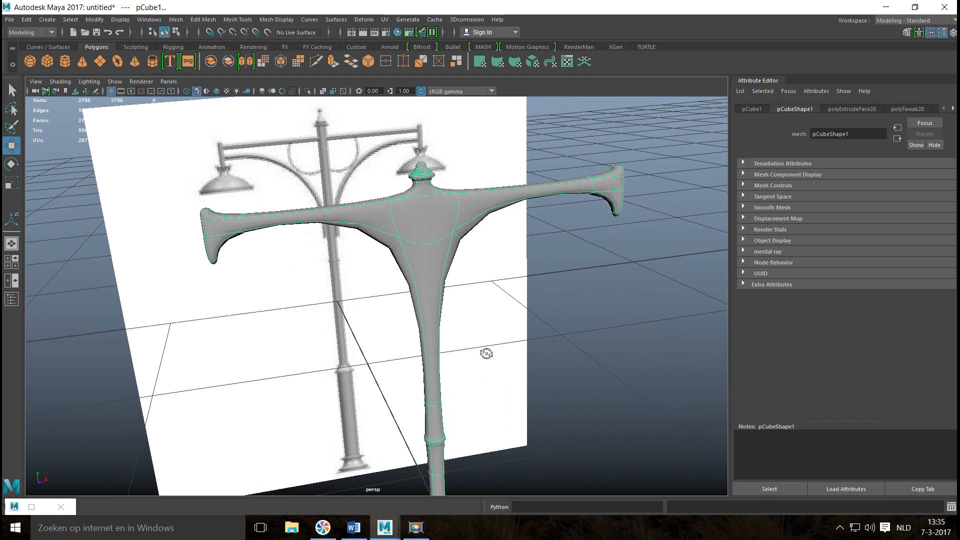
key(1)
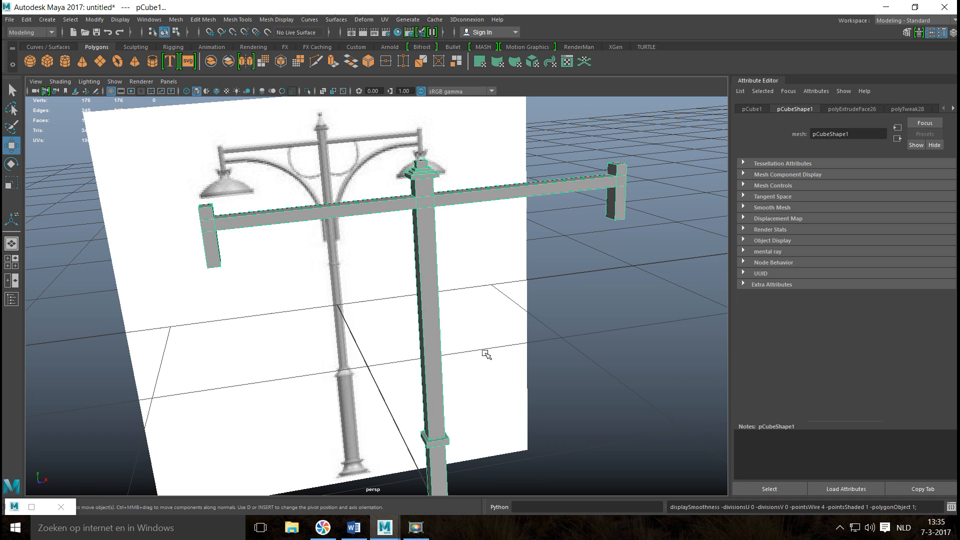
In the front view, insert edge loops on the pole below the cap and around the crossbar junction, plus one on the cap's lowest tier.
click(235, 19)
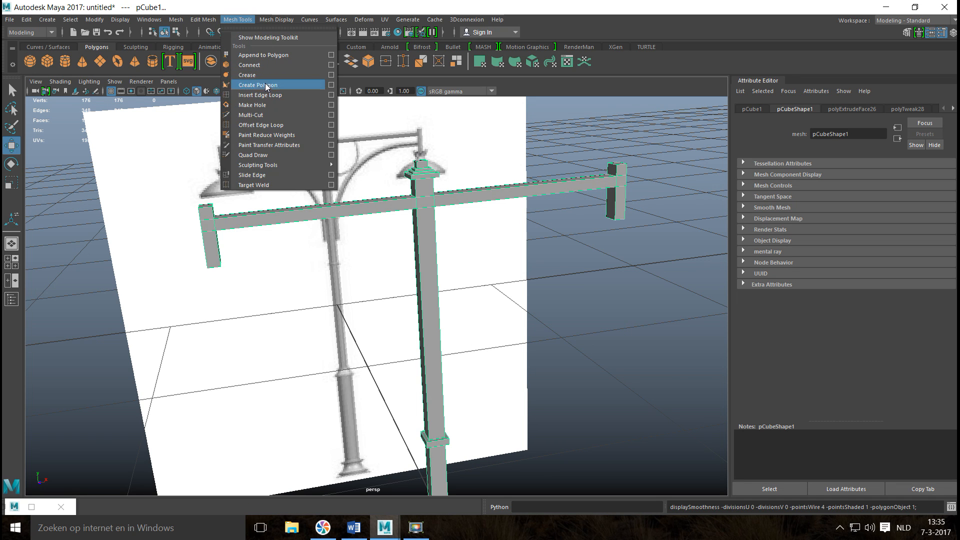
click(281, 94)
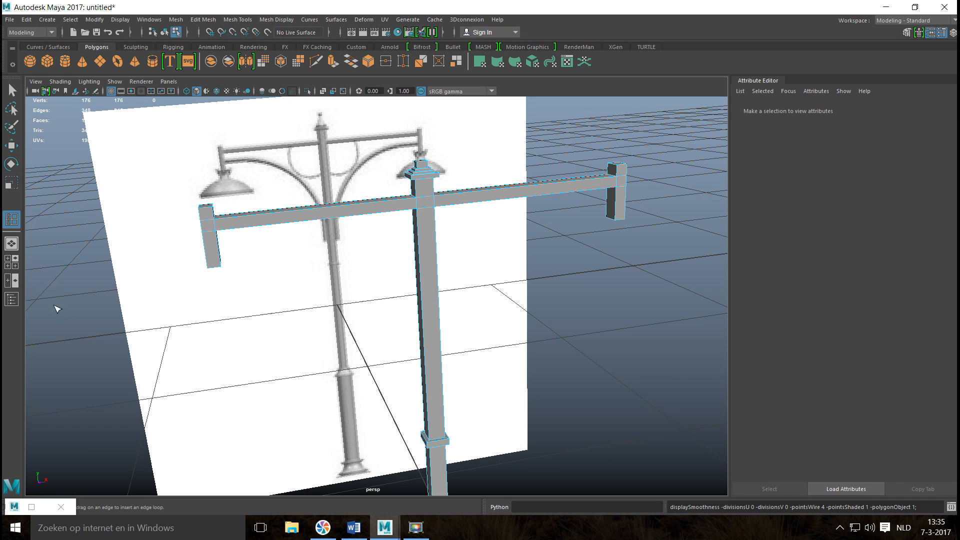
click(9, 266)
key(space)
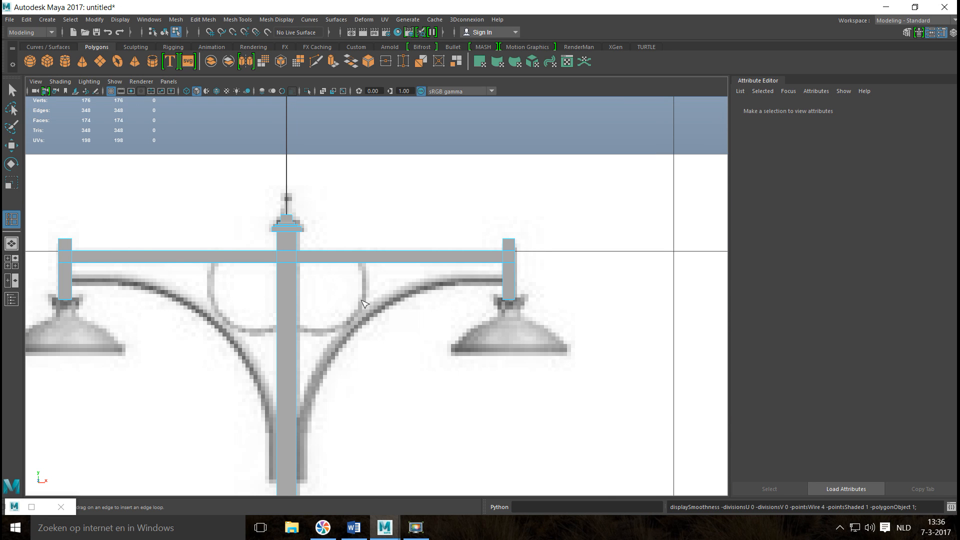
scroll(281, 270, down, 2)
scroll(290, 260, up, 6)
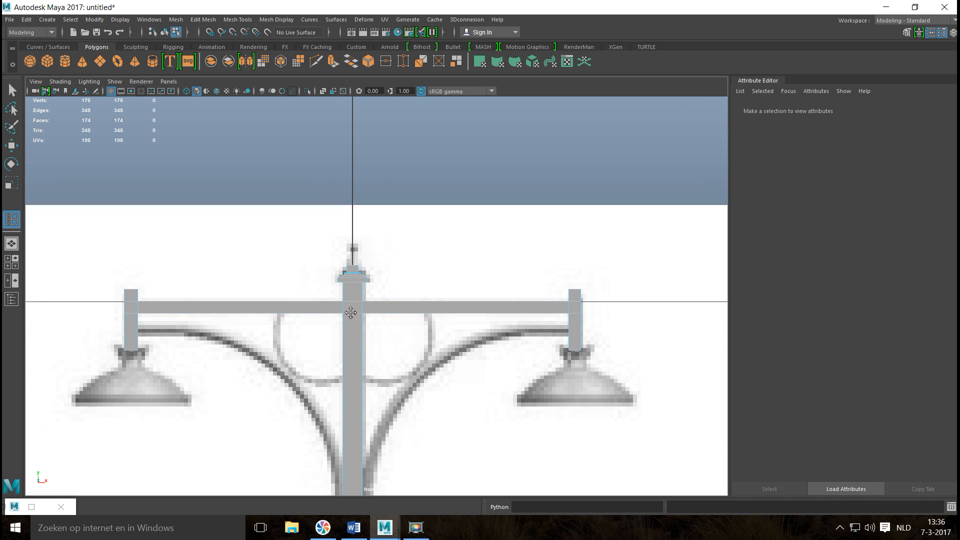
scroll(393, 303, down, 1)
scroll(381, 345, up, 5)
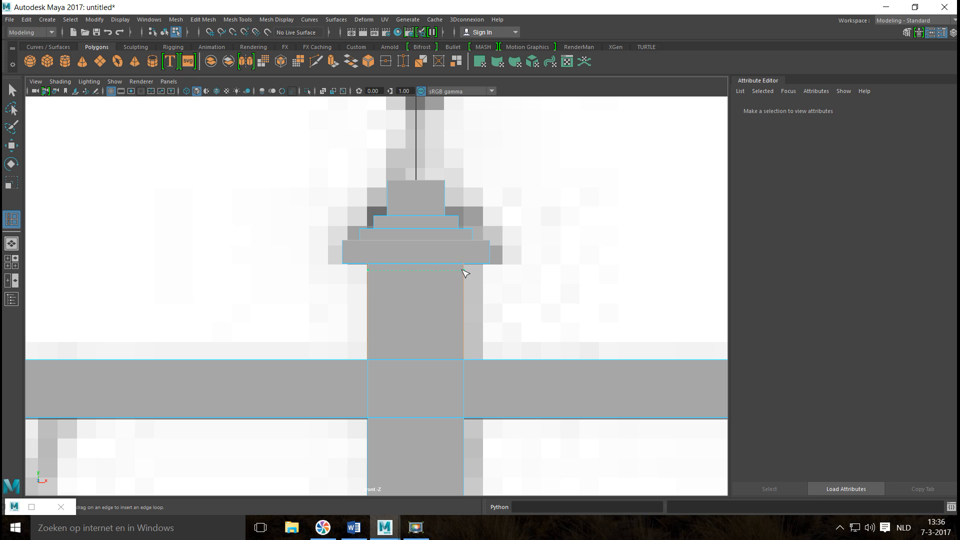
click(466, 334)
click(469, 360)
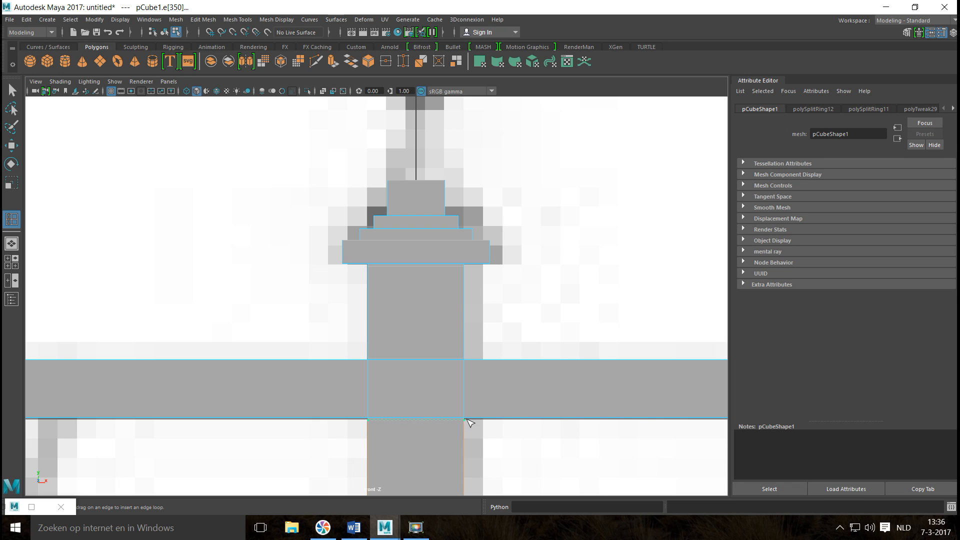
click(470, 422)
drag(346, 258, 350, 244)
drag(363, 236, 375, 302)
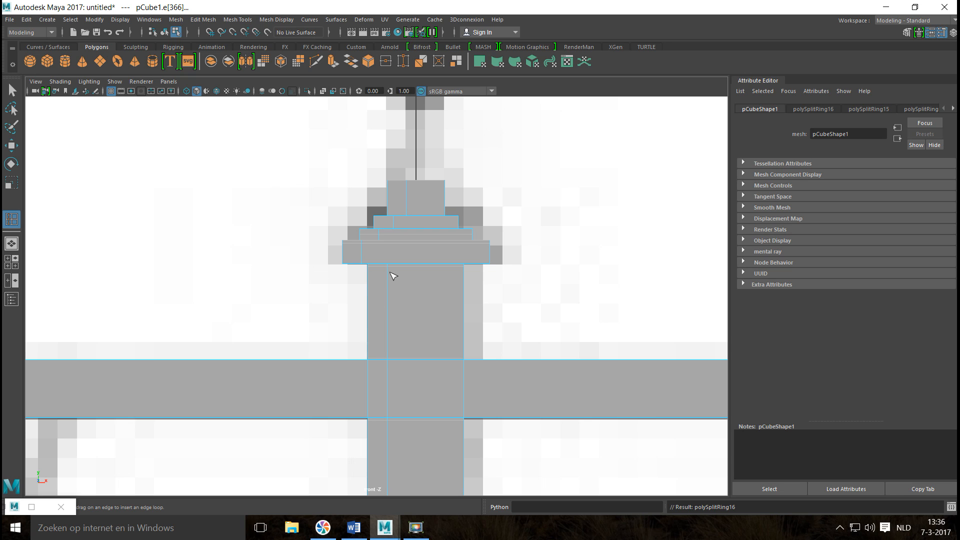
key(ctrl+z)
click(376, 224)
click(389, 186)
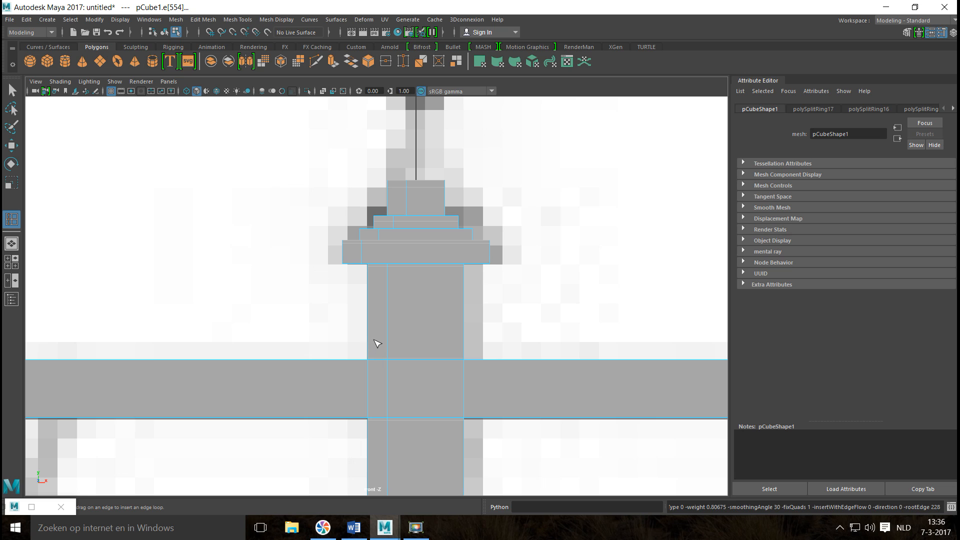
key(ctrl+z)
key(ctrl+z)
key(ctrl+z)
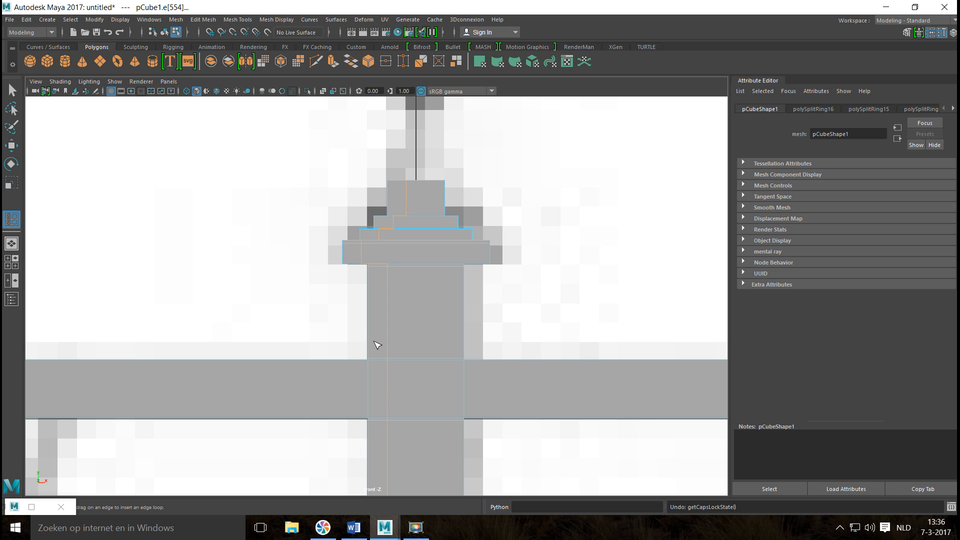
key(ctrl+z)
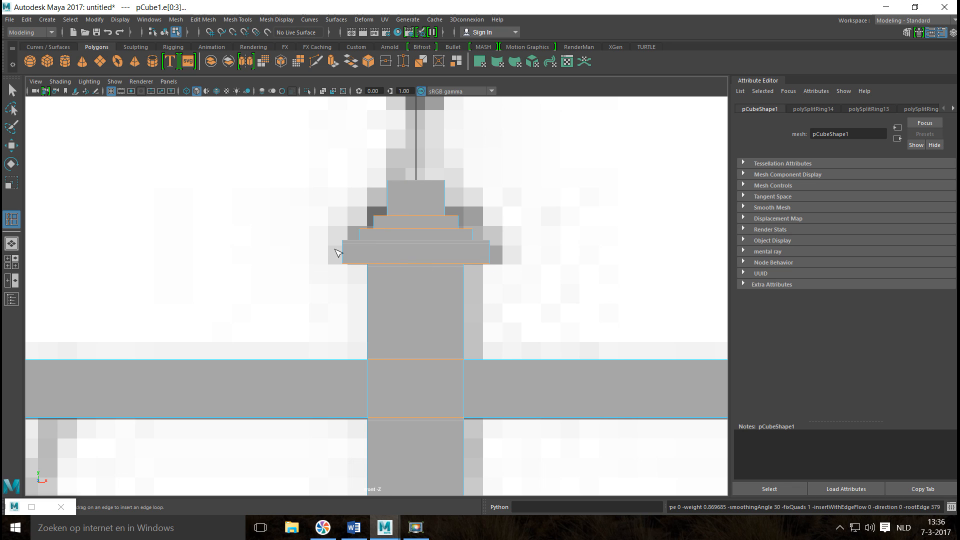
Insert horizontal edge loops on the upper tiers of the pole's cap and near its top, undoing any vertical loop.
key(F8)
click(364, 232)
click(376, 222)
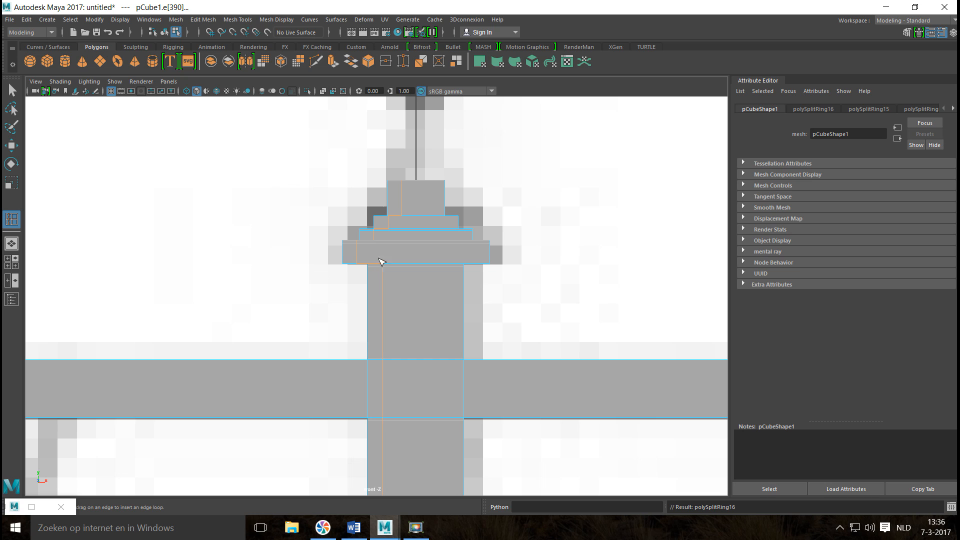
key(ctrl+z)
scroll(383, 244, up, 3)
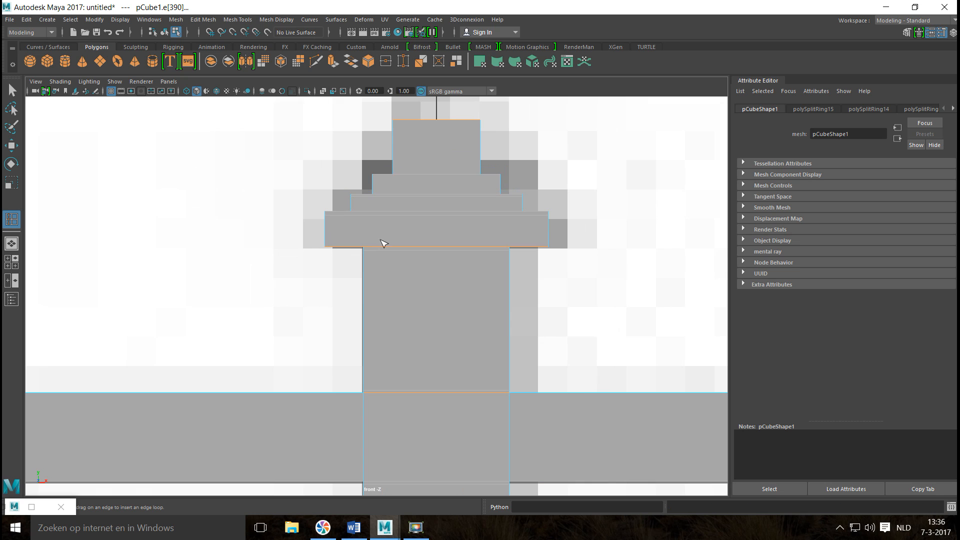
click(374, 181)
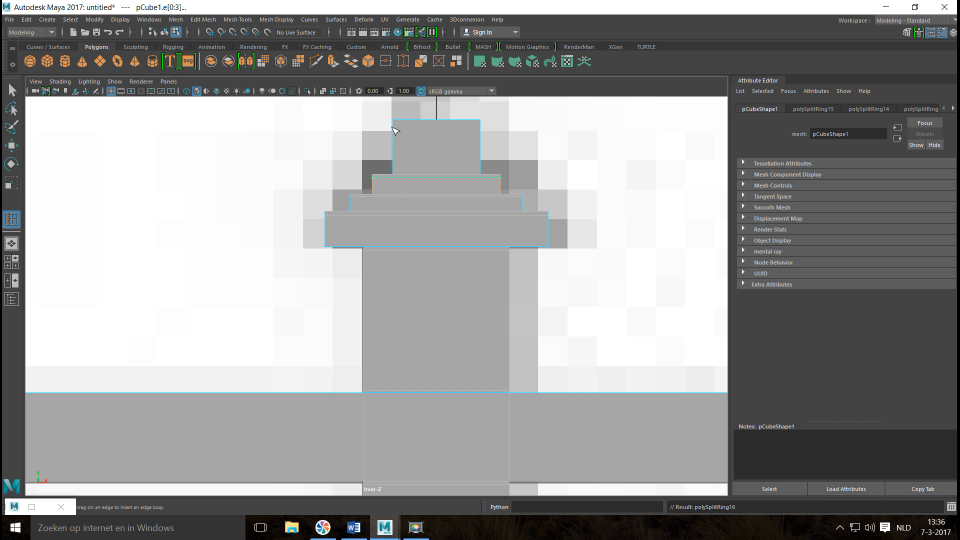
click(393, 126)
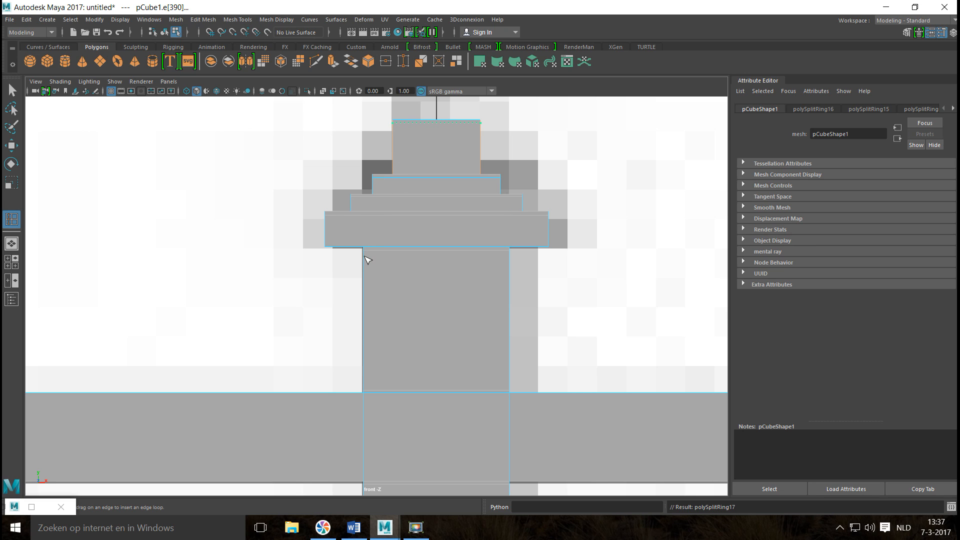
Examine the street light's crossbar, cap and hangers in the front and perspective views.
scroll(370, 278, down, 10)
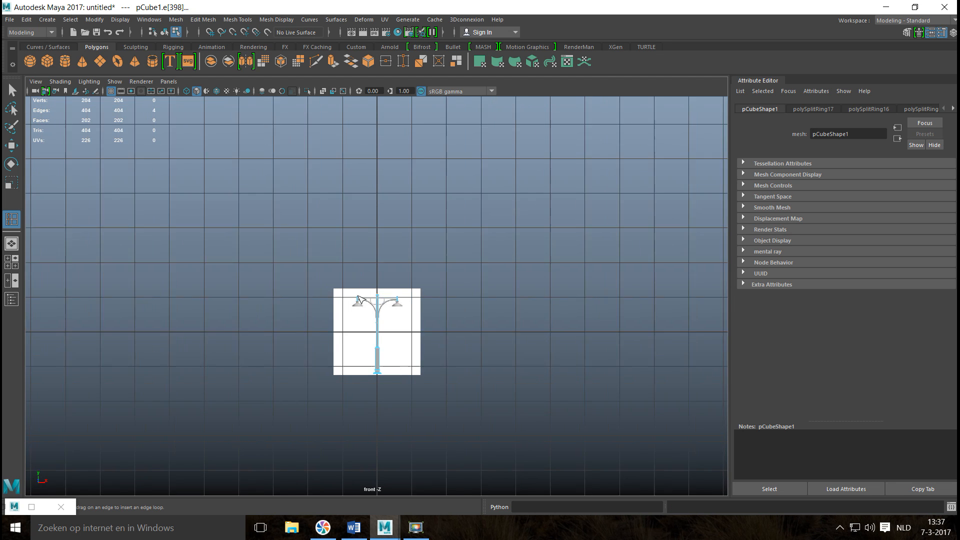
scroll(358, 299, up, 10)
key(space)
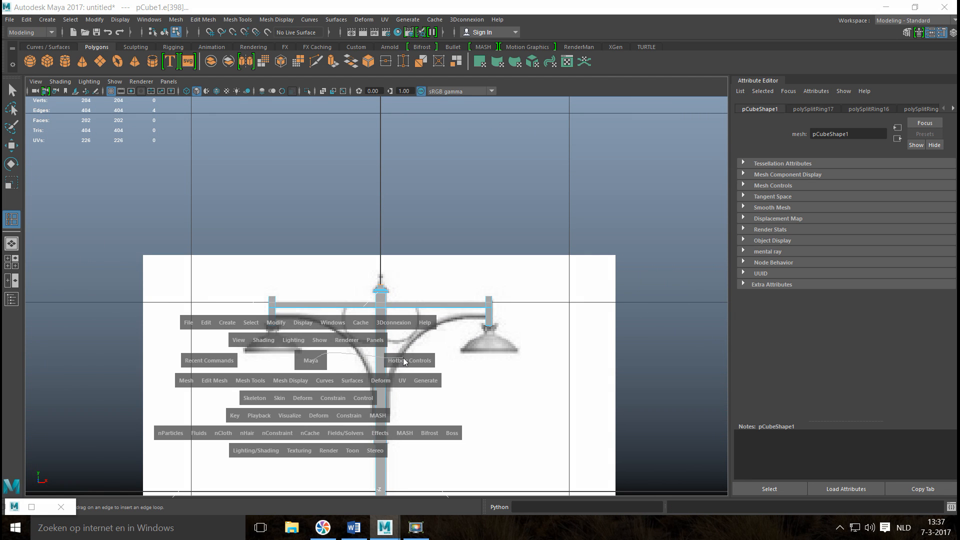
drag(311, 361, 403, 358)
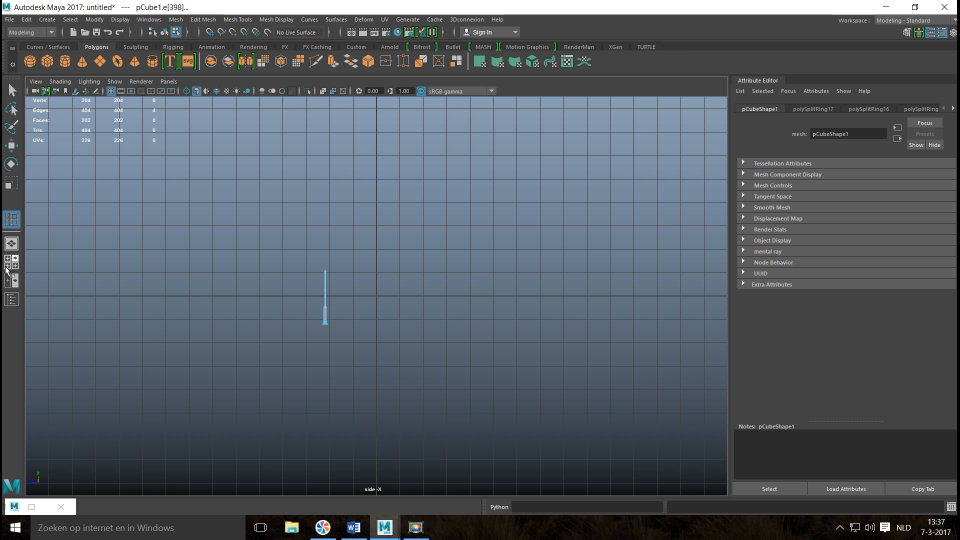
click(6, 269)
key(space)
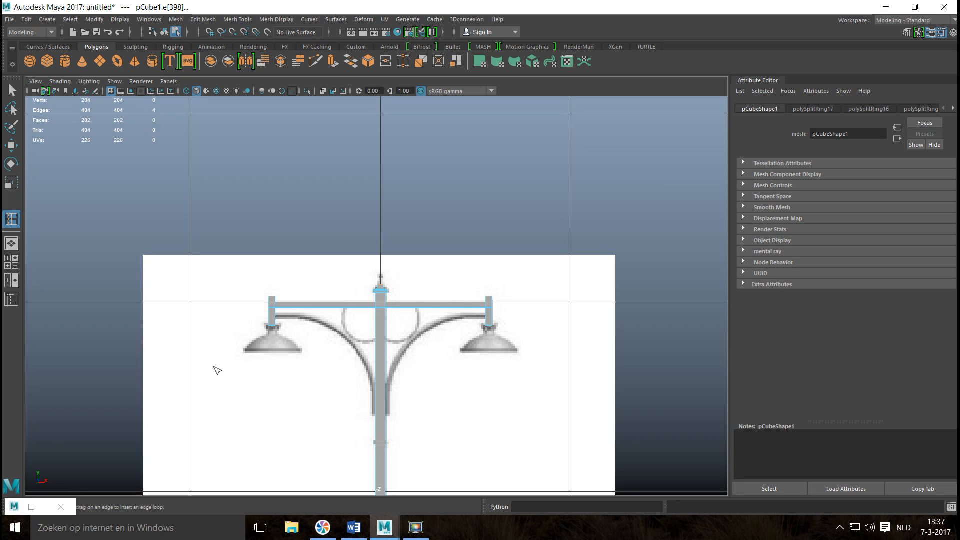
scroll(264, 360, up, 8)
key(space)
drag(221, 370, 274, 360)
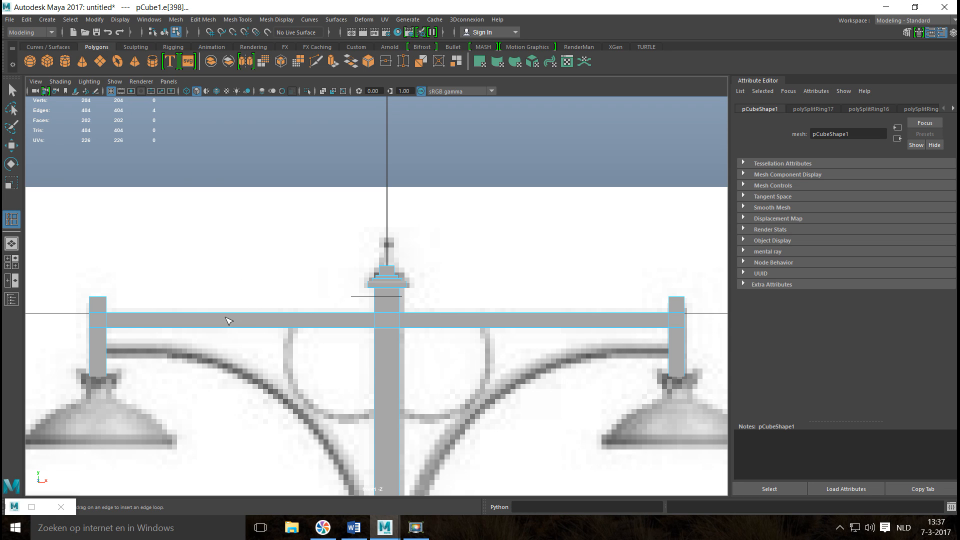
click(215, 282)
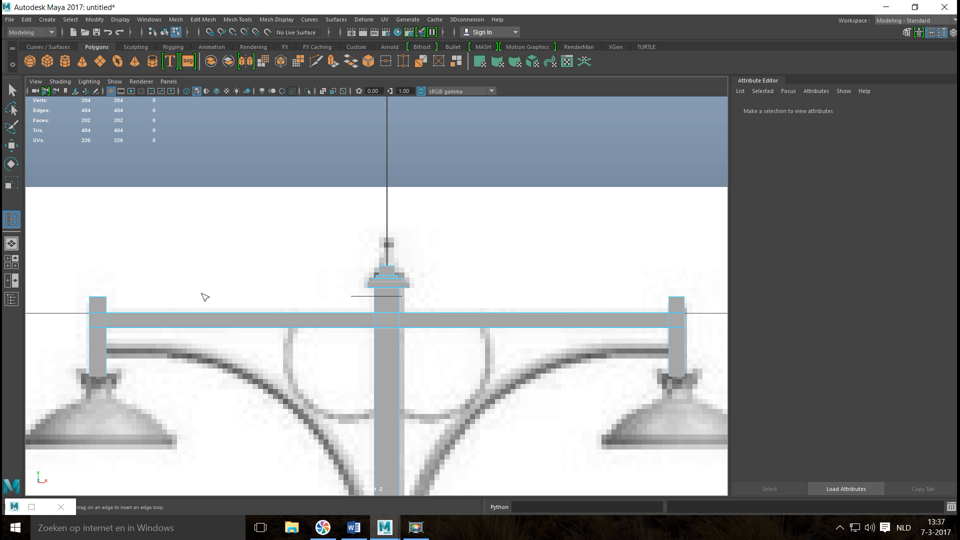
click(15, 267)
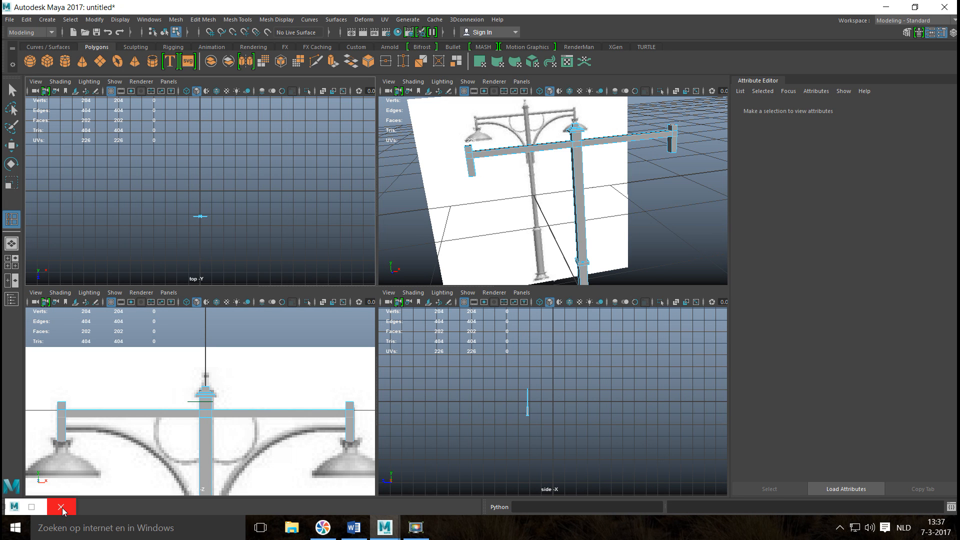
key(space)
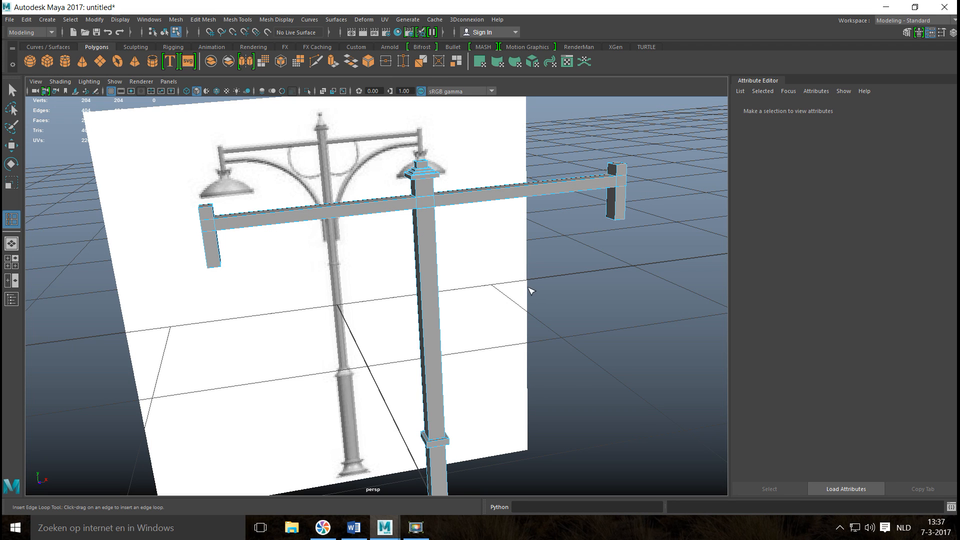
alt+drag(522, 289, 303, 362)
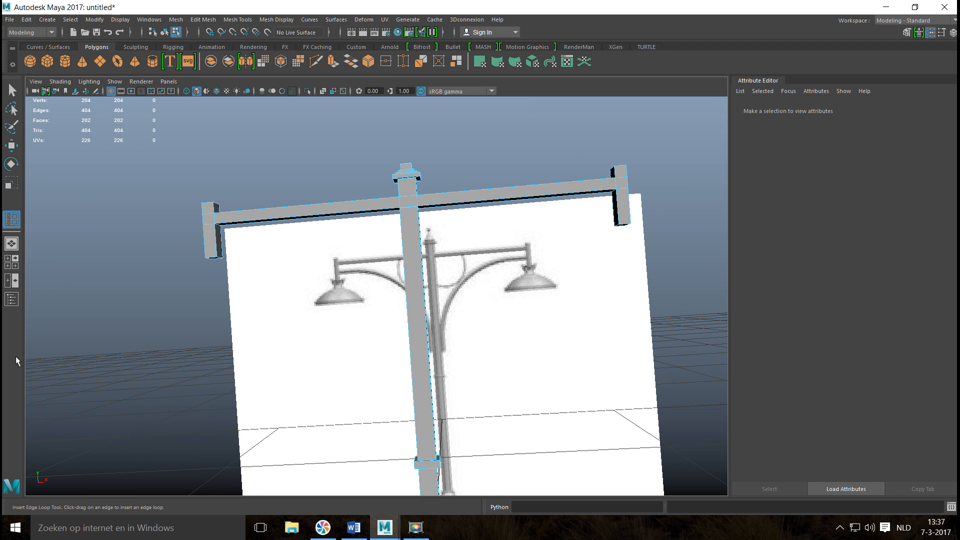
key(space)
key(space)
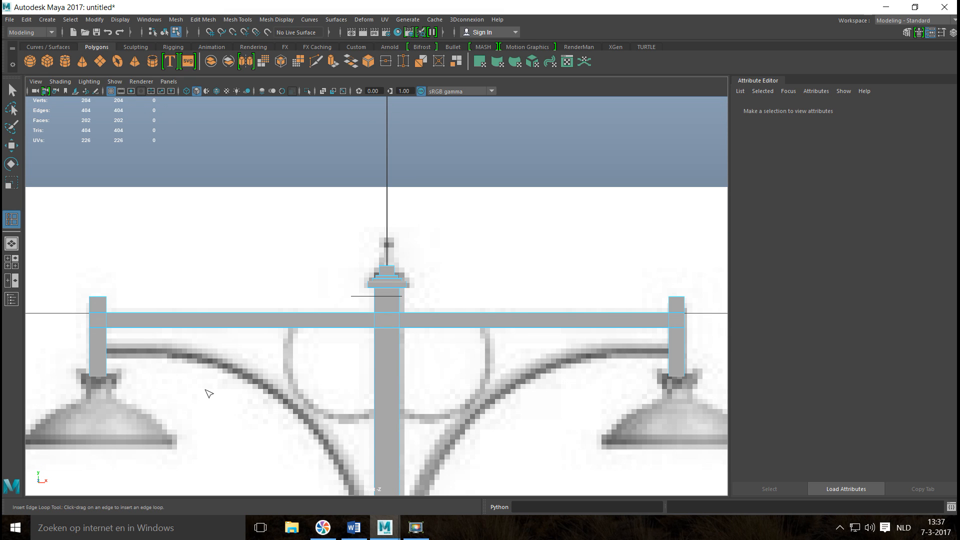
Insert edge loops on the left hanger just above and below the crossbar, and on the crossbar right beside that hanger.
alt+middle_drag(184, 405, 480, 360)
scroll(482, 356, up, 3)
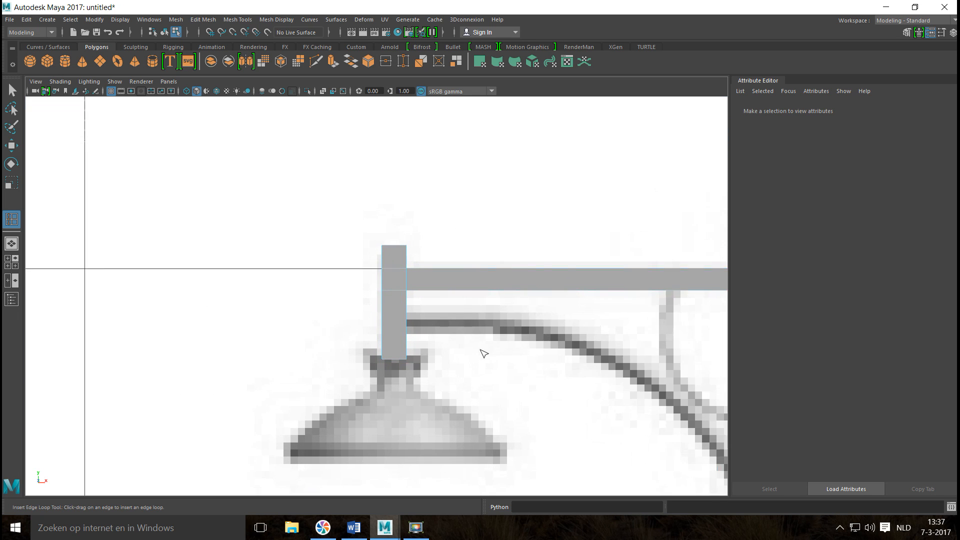
scroll(482, 350, up, 5)
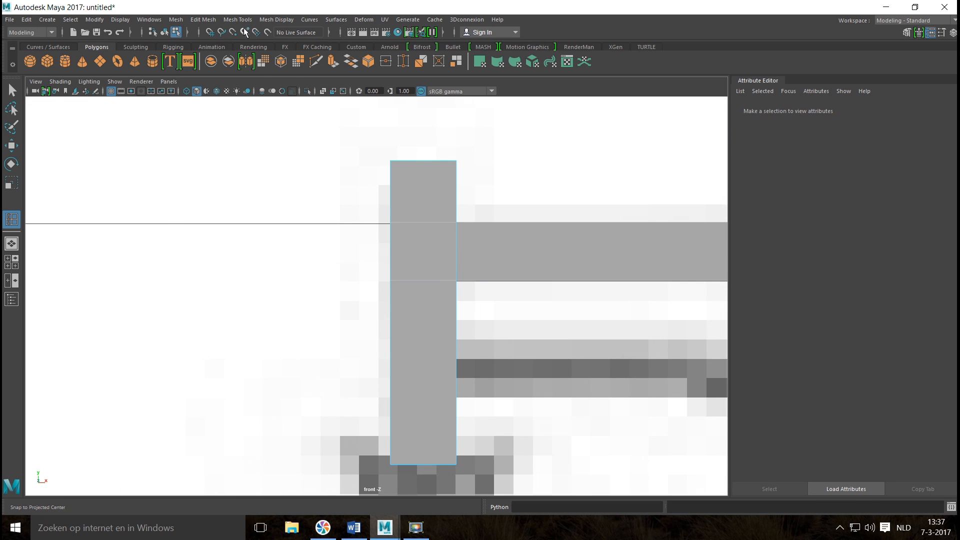
click(241, 20)
click(274, 95)
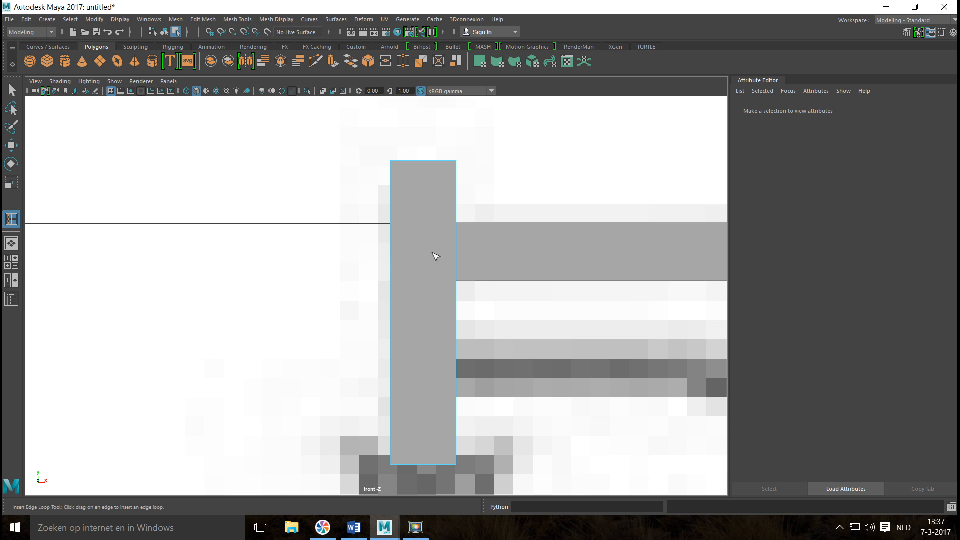
click(458, 221)
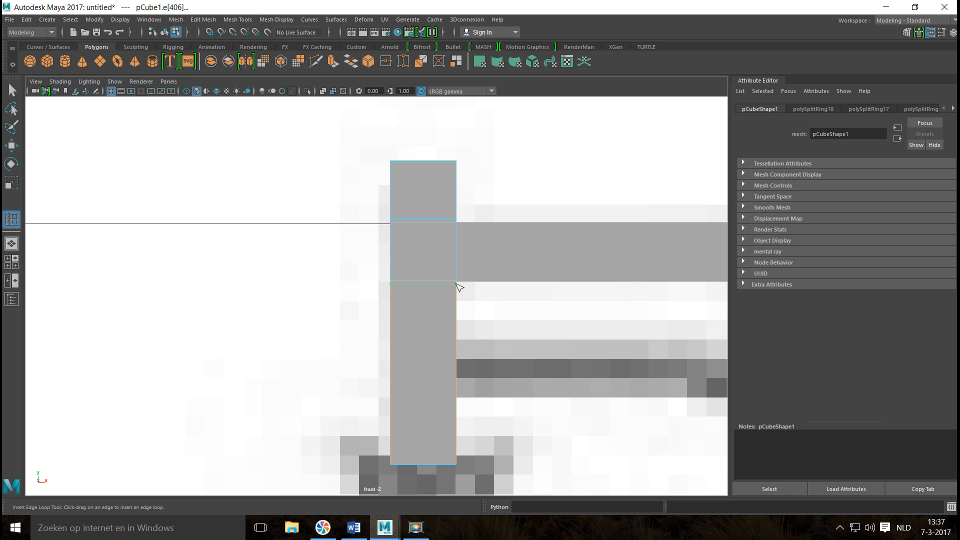
click(459, 285)
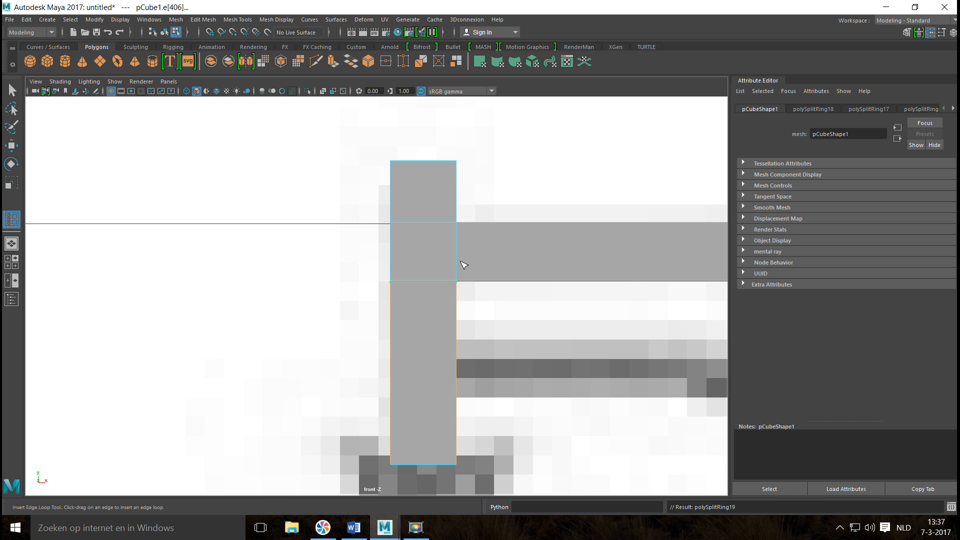
click(466, 222)
click(464, 222)
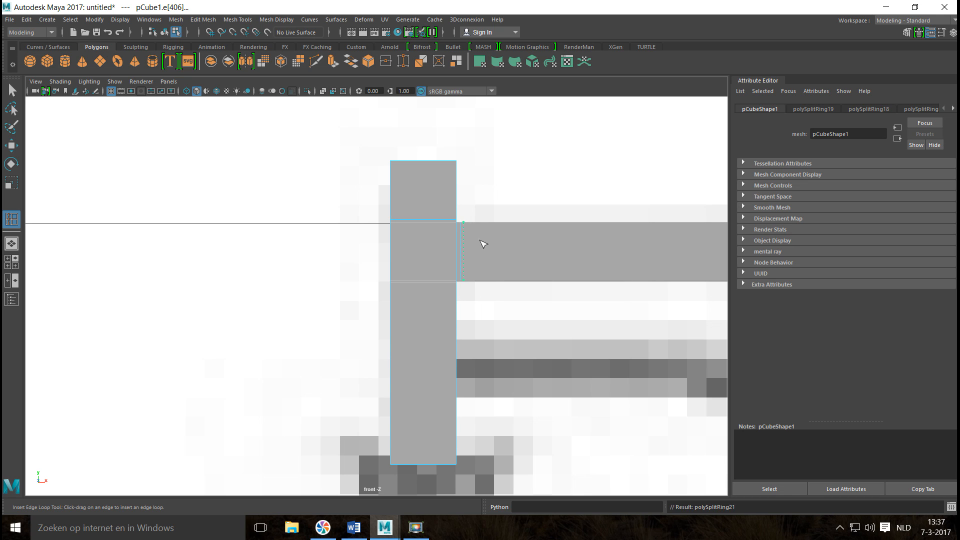
Insert matching edge loops on the crossbar beside the right hanger and on that hanger just above and below the crossbar.
alt+middle_drag(477, 323, 205, 330)
alt+middle_drag(567, 326, 122, 314)
alt+middle_drag(489, 342, 116, 334)
alt+middle_drag(506, 359, 121, 369)
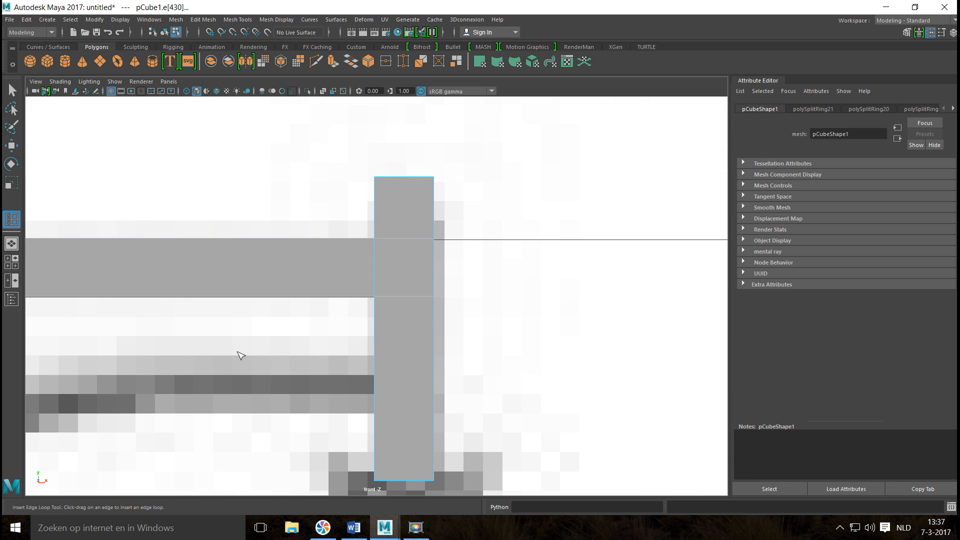
click(375, 242)
click(378, 238)
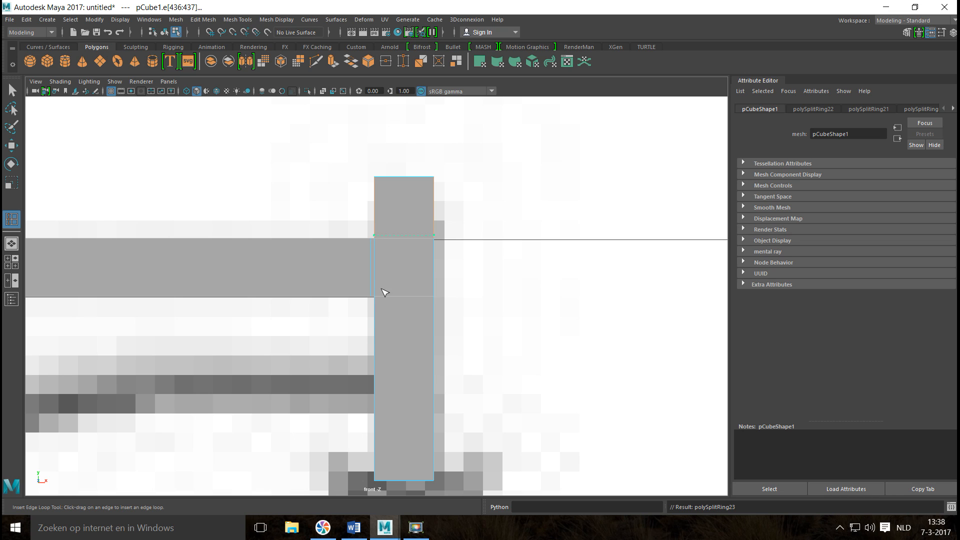
click(378, 304)
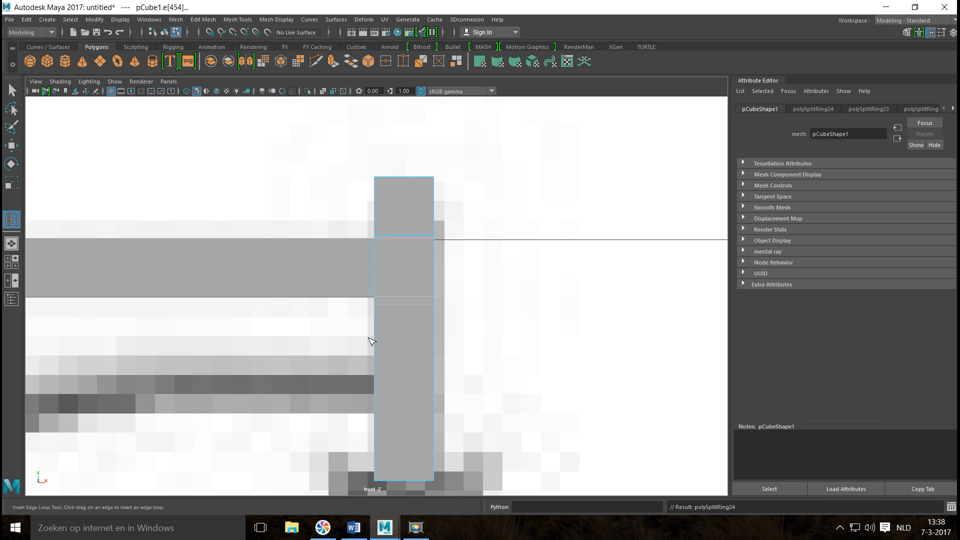
key(w)
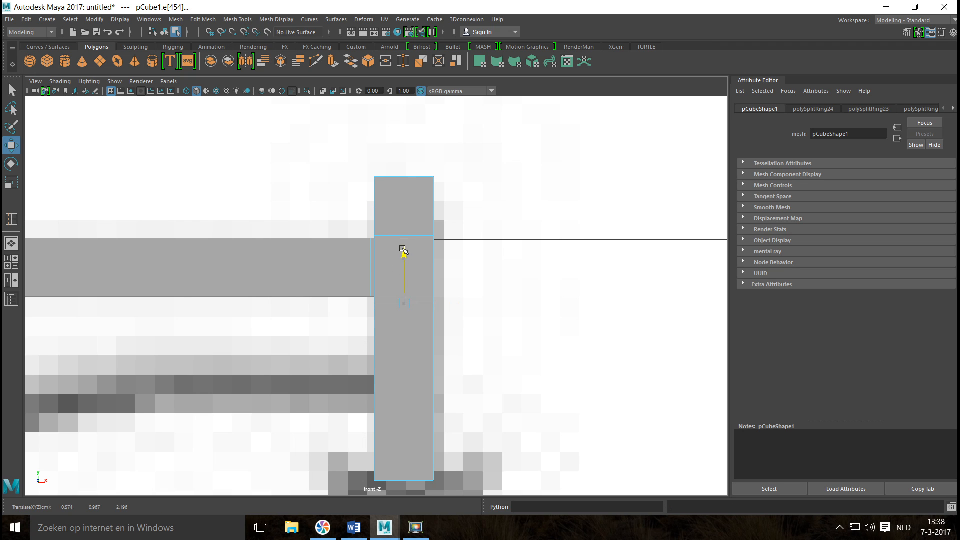
Insert edge loops close to the top and bottom ends of the right hanger.
click(238, 19)
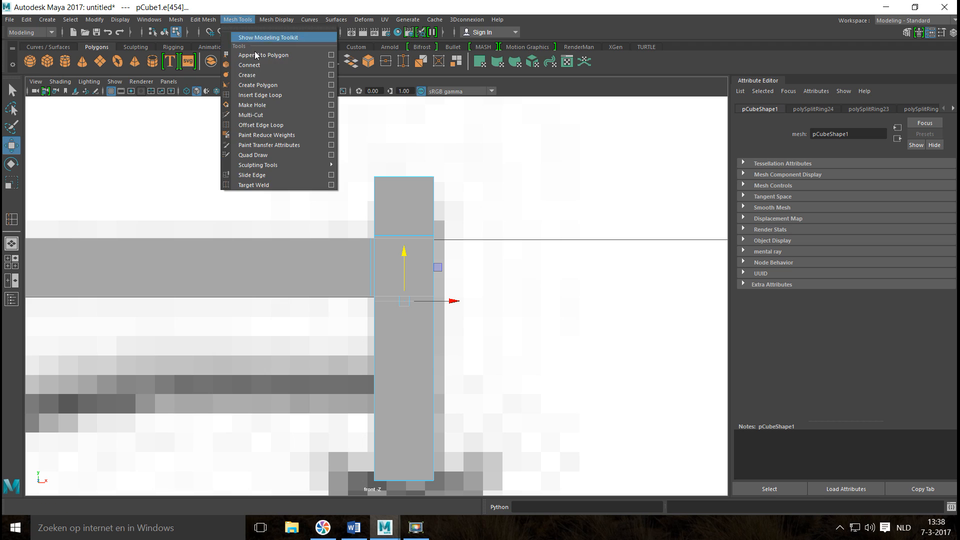
click(280, 96)
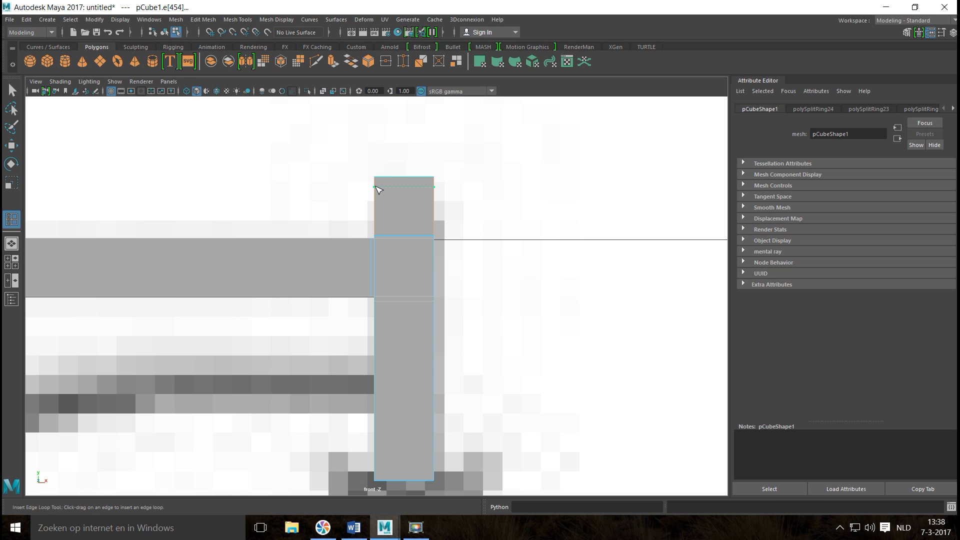
click(368, 228)
click(376, 466)
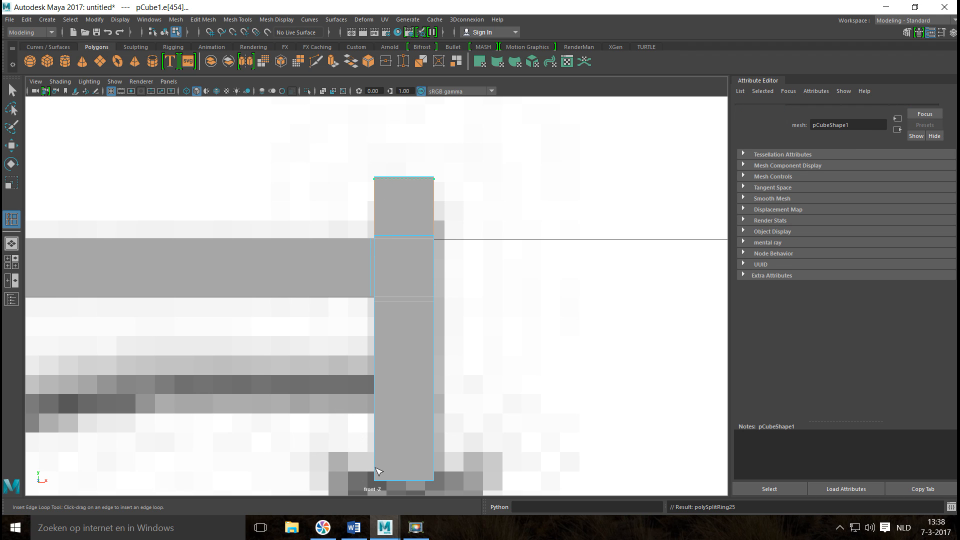
click(375, 473)
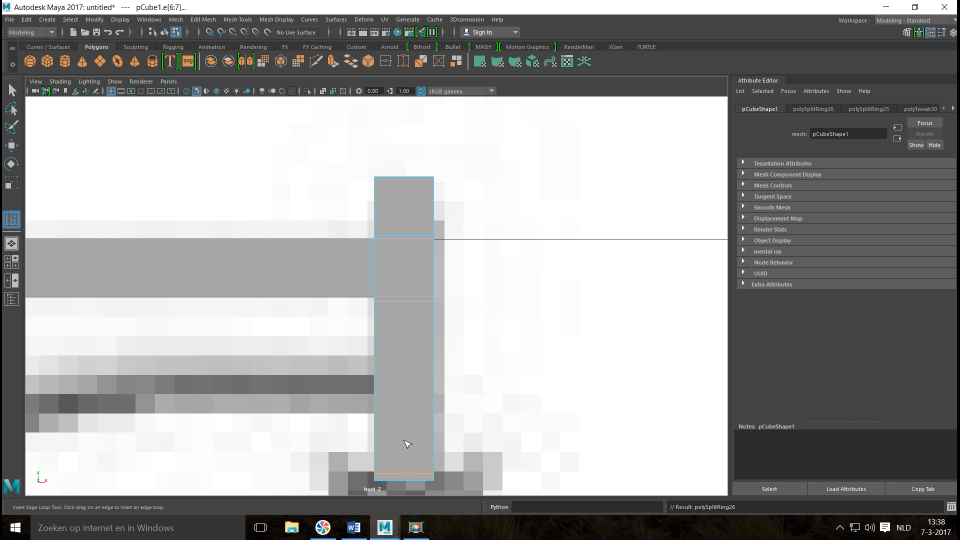
key(w)
double_click(395, 473)
key(a)
key(f)
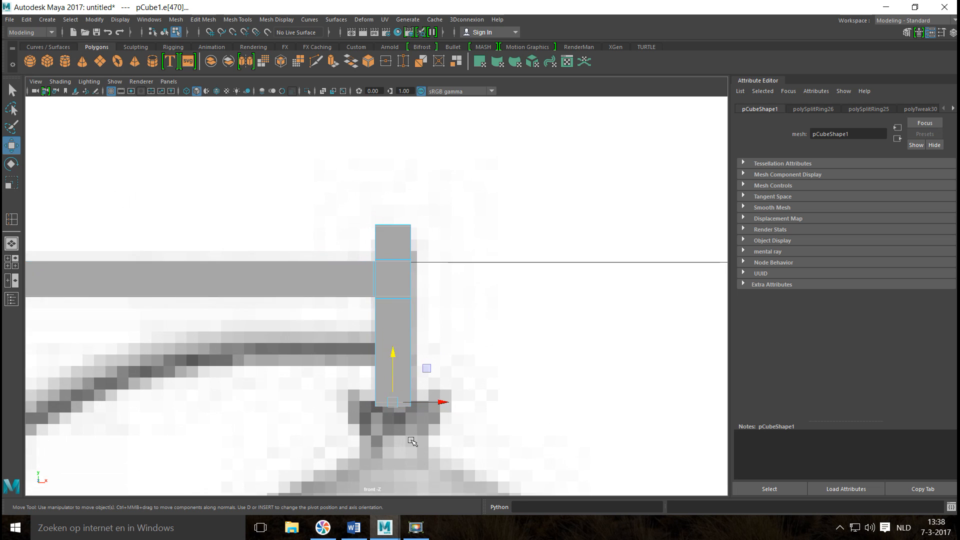
drag(400, 402, 403, 405)
key(a)
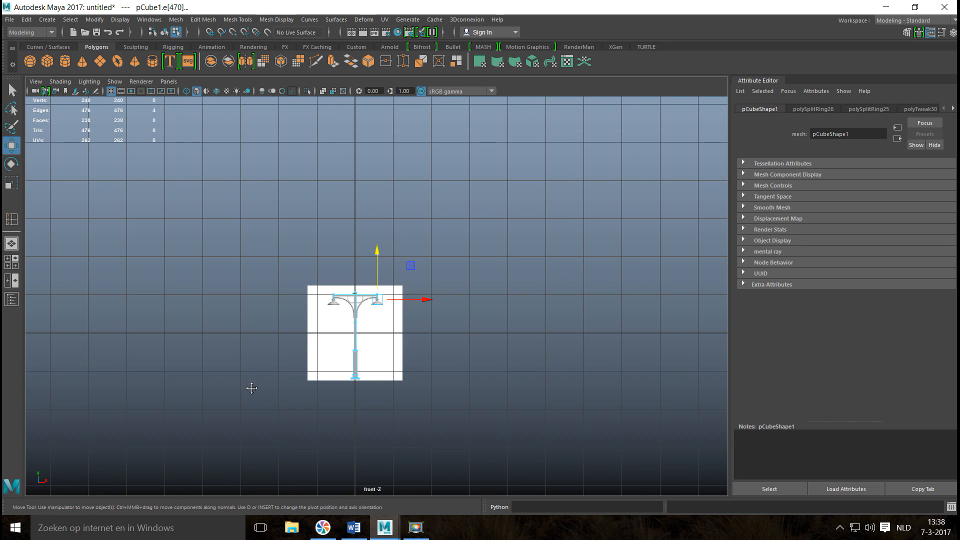
Insert edge loops close to the top and bottom ends of the left hanger, and shift its edges below the crossbar slightly down.
alt+middle_drag(243, 390, 353, 403)
scroll(360, 380, up, 10)
alt+middle_drag(395, 364, 41, 279)
scroll(340, 343, up, 10)
alt+middle_drag(204, 334, 381, 386)
scroll(365, 351, up, 10)
click(237, 19)
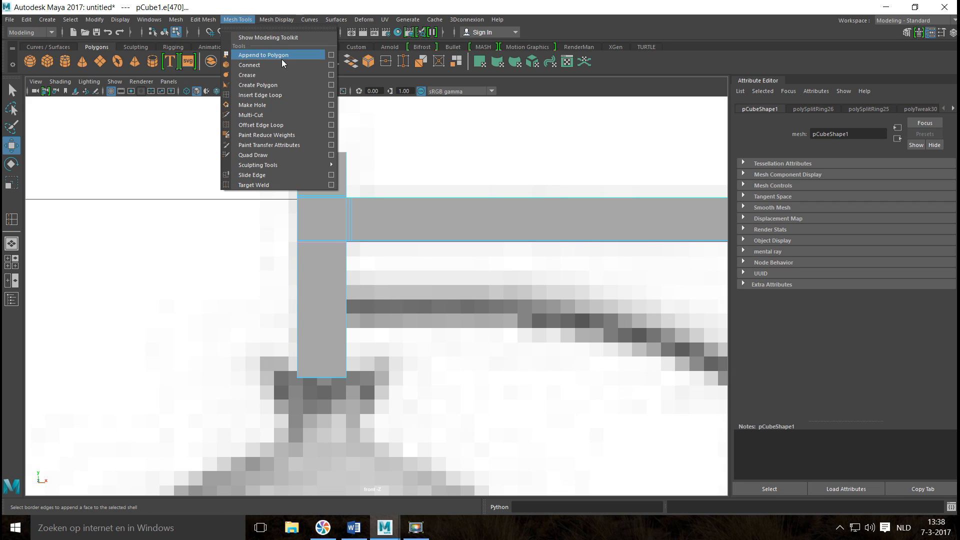
click(277, 96)
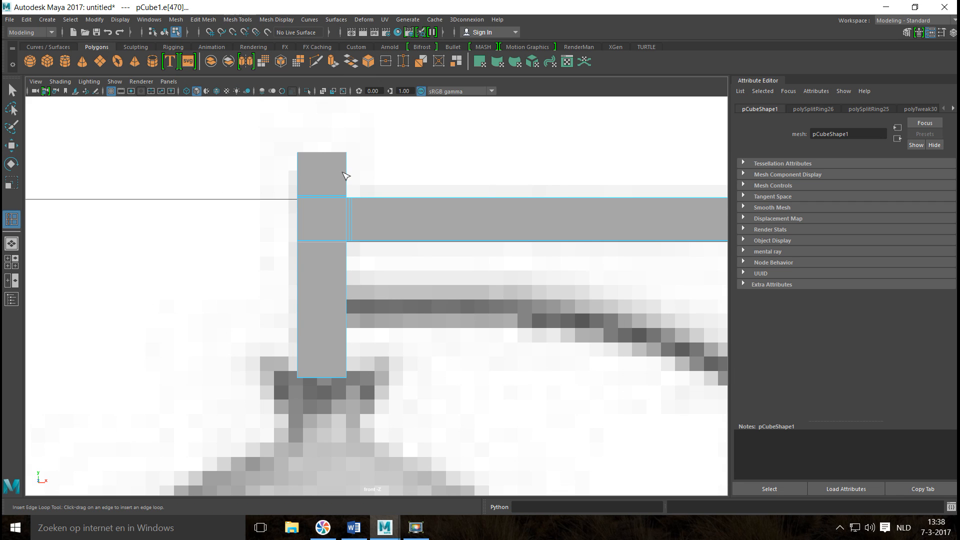
click(369, 207)
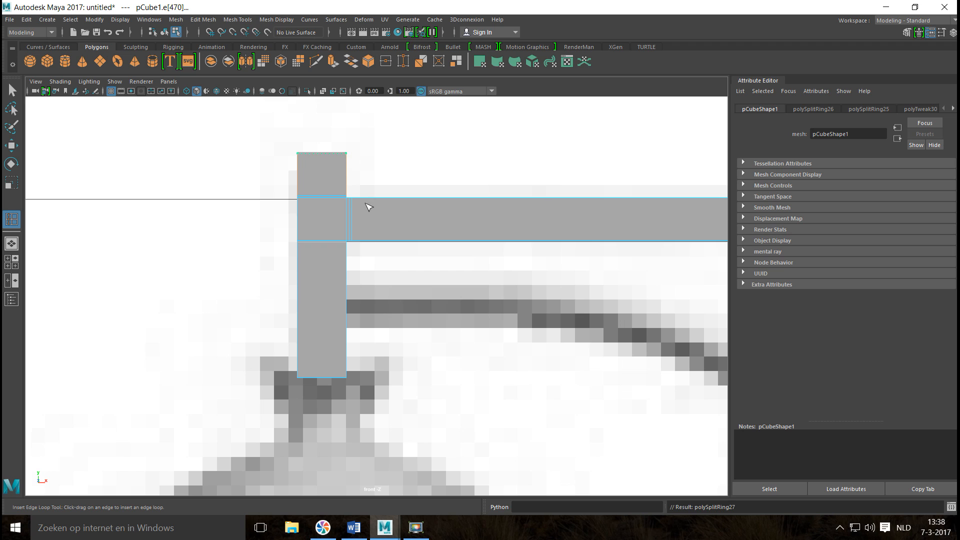
click(347, 366)
click(341, 377)
key(w)
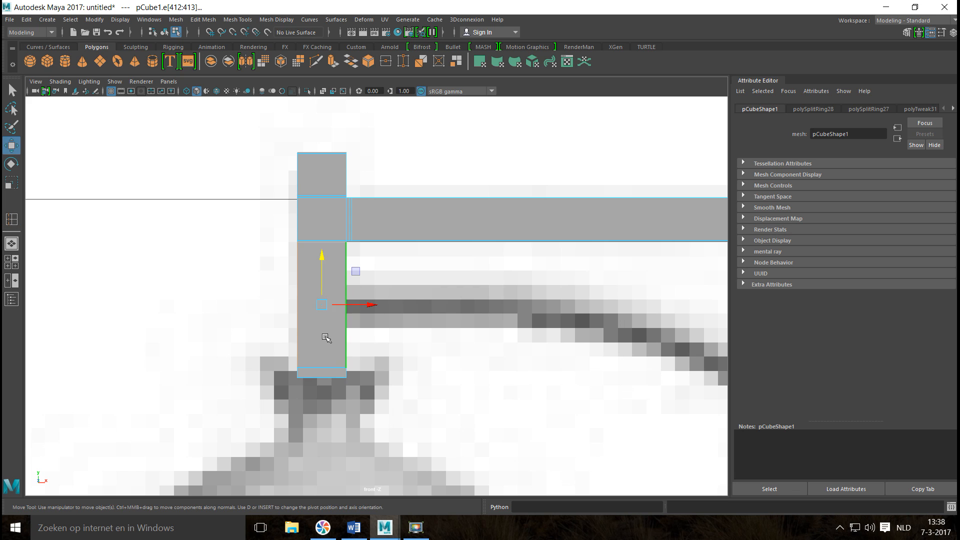
drag(323, 257, 322, 265)
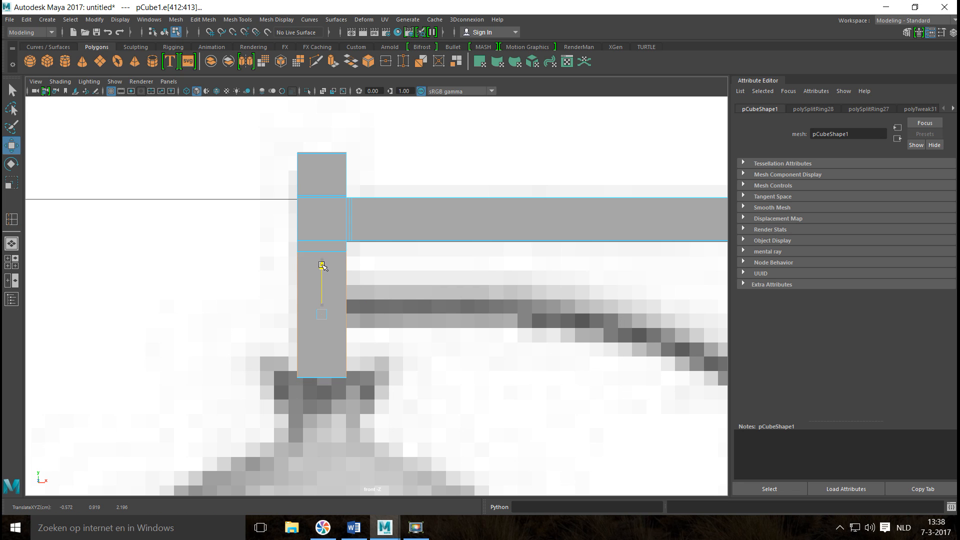
Insert an edge loop on the wide lower pole directly beneath the stepped collar.
scroll(340, 306, down, 2)
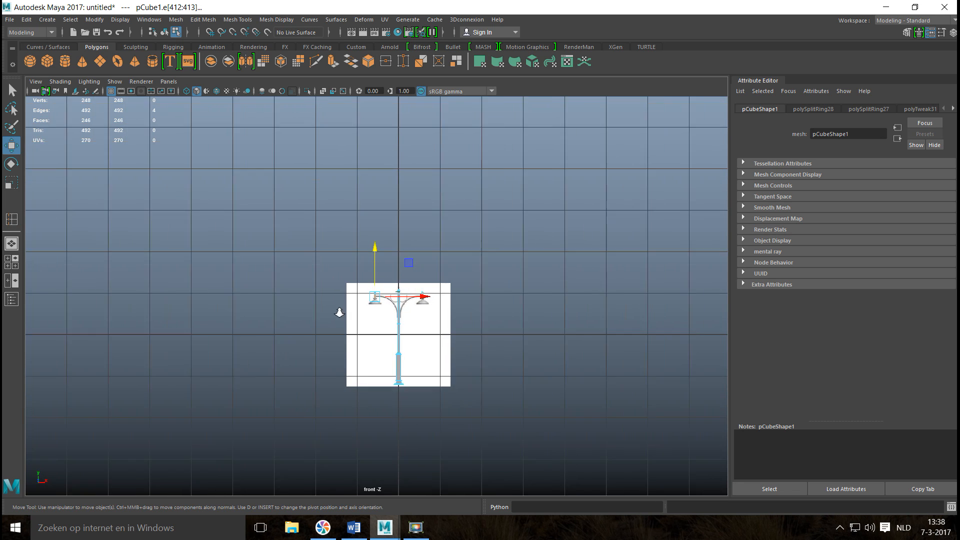
scroll(343, 313, up, 4)
alt+middle_drag(373, 307, 312, 248)
scroll(320, 267, up, 3)
scroll(343, 276, up, 3)
scroll(424, 281, up, 3)
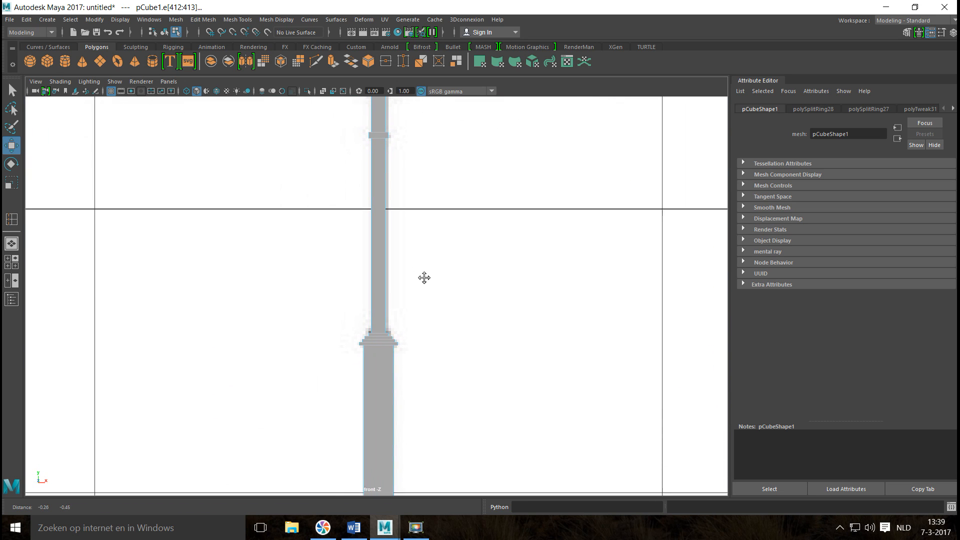
scroll(435, 338, up, 3)
alt+middle_drag(356, 356, 344, 314)
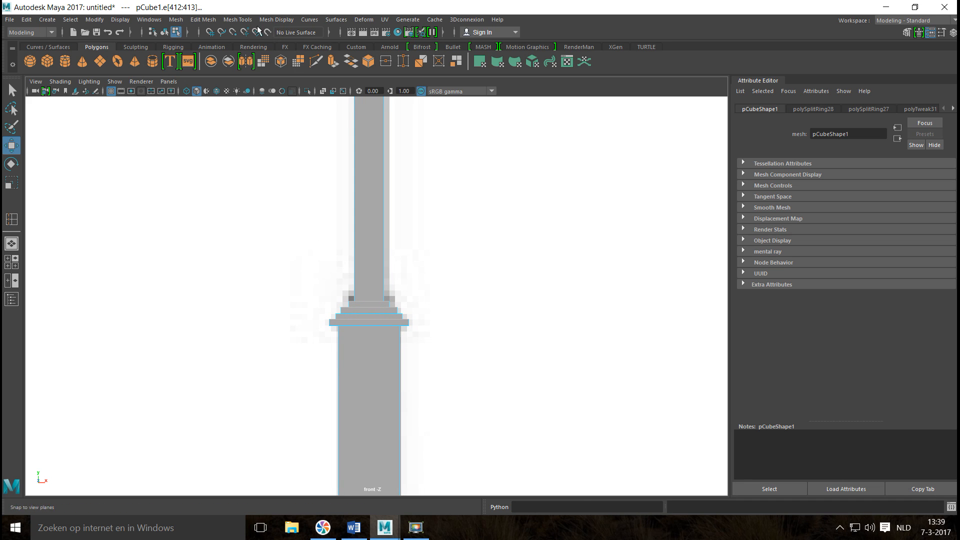
click(238, 20)
click(288, 95)
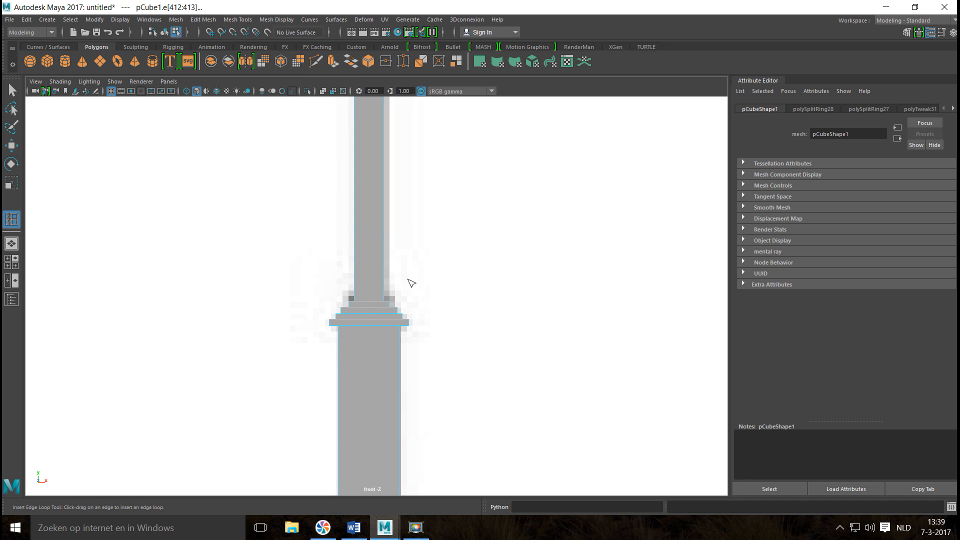
scroll(446, 300, up, 5)
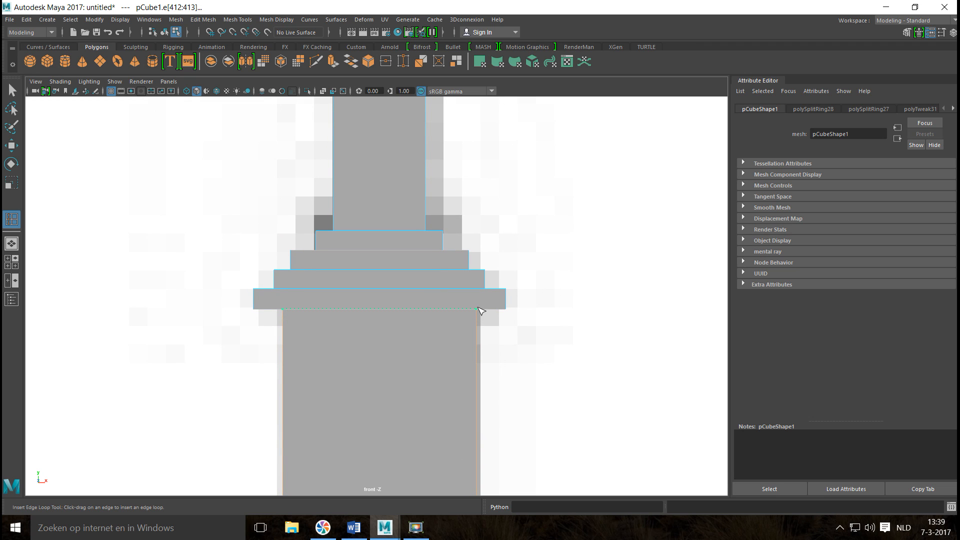
click(478, 310)
Insert an edge loop on the narrow pole just above the stepped collar and move it down against the collar.
click(425, 214)
click(424, 218)
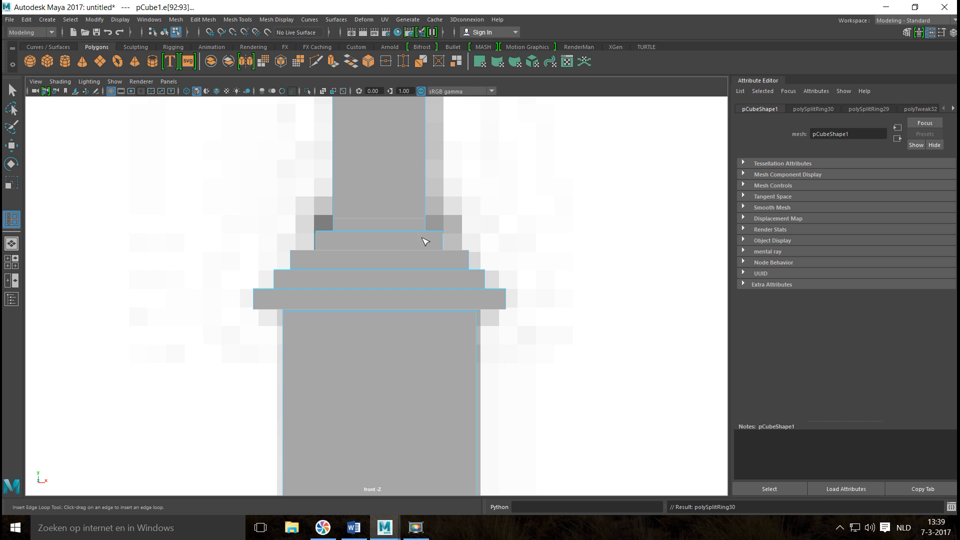
key(w)
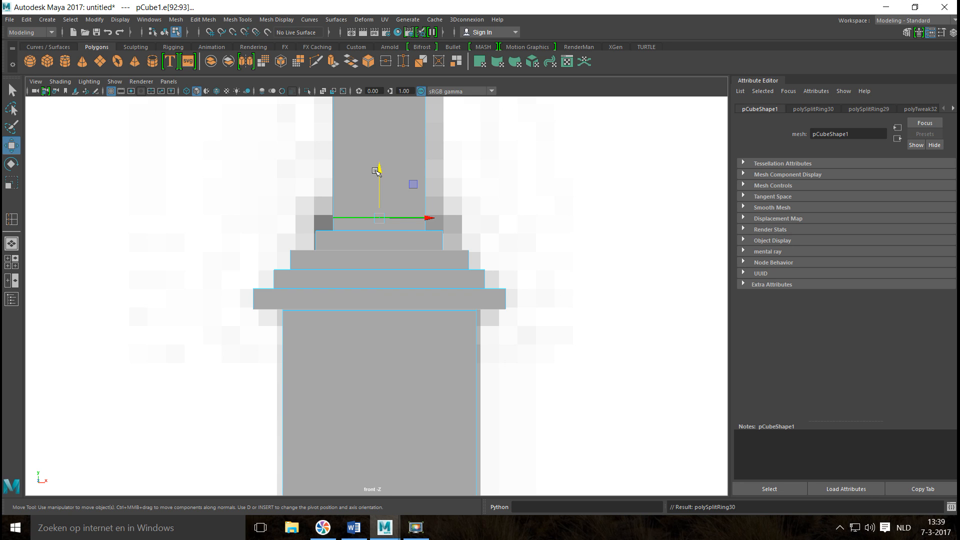
drag(380, 170, 383, 178)
Examine the stepped base of the pole up close in the front view.
scroll(216, 304, down, 10)
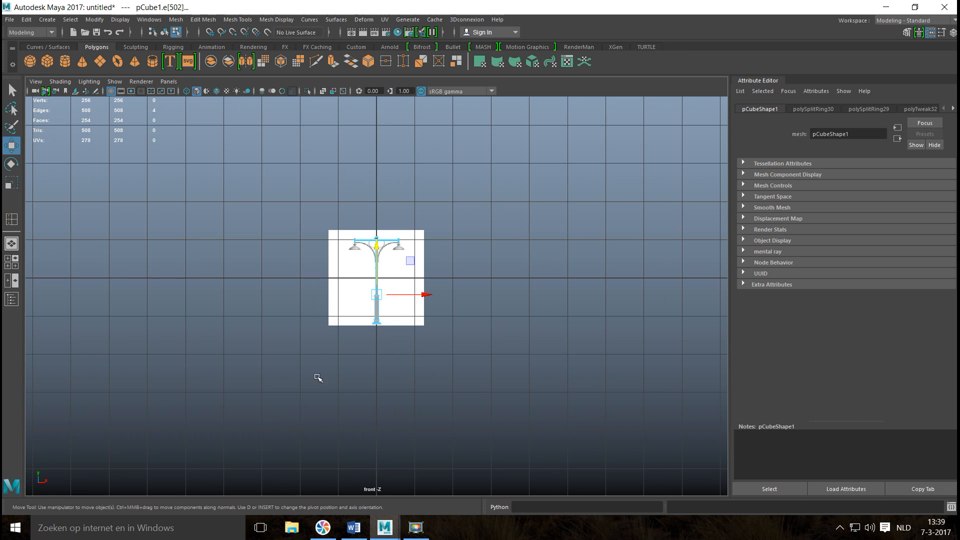
scroll(318, 378, up, 8)
alt+middle_drag(414, 268, 384, 341)
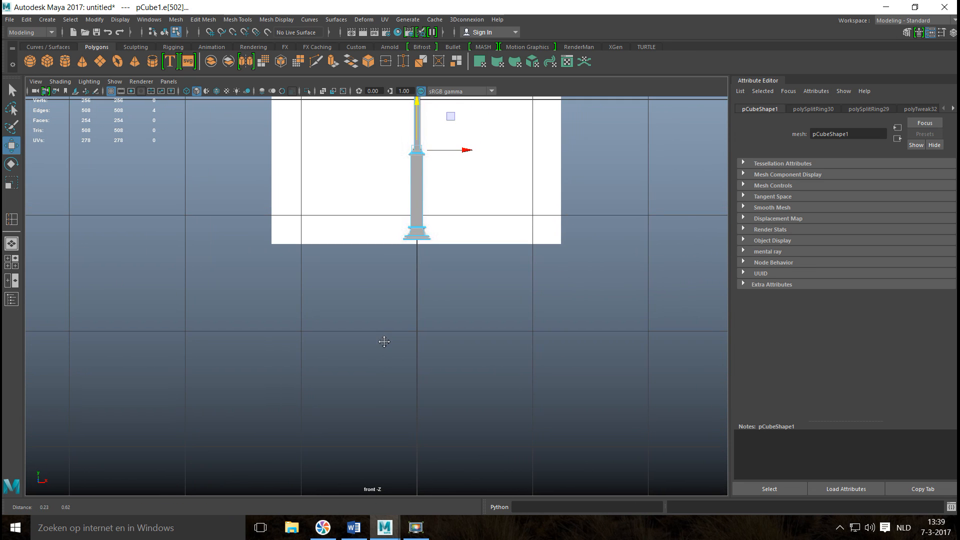
scroll(403, 323, up, 6)
alt+middle_drag(456, 282, 360, 393)
scroll(372, 387, up, 3)
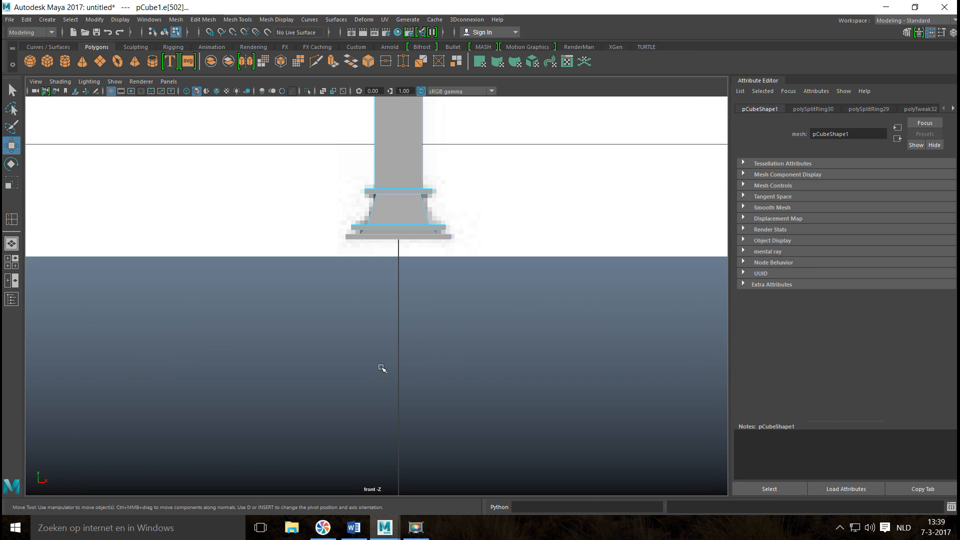
scroll(384, 366, up, 3)
alt+middle_drag(410, 291, 366, 394)
scroll(382, 367, up, 2)
scroll(386, 357, up, 2)
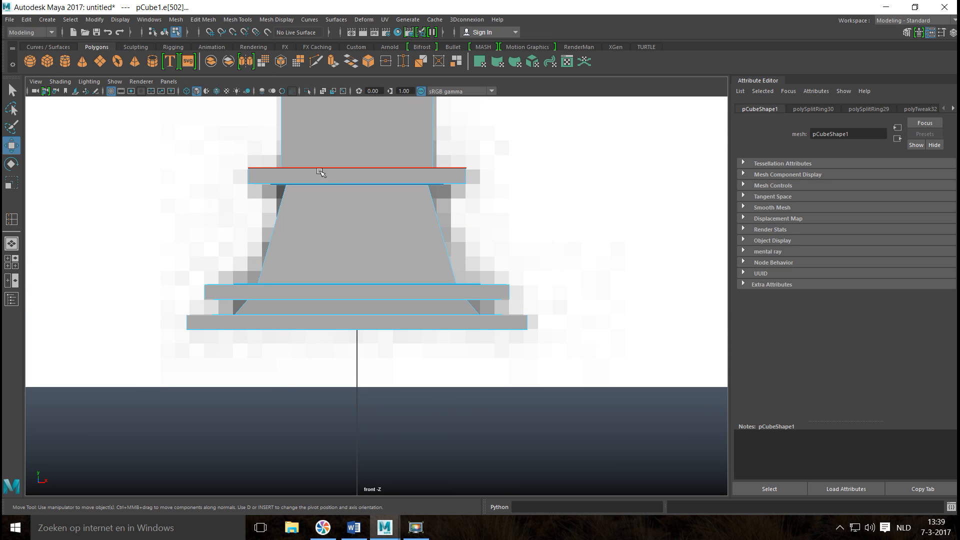
Show the street light in object mode with smooth preview and inspect its crossbar, pole and base in the perspective view.
click(11, 262)
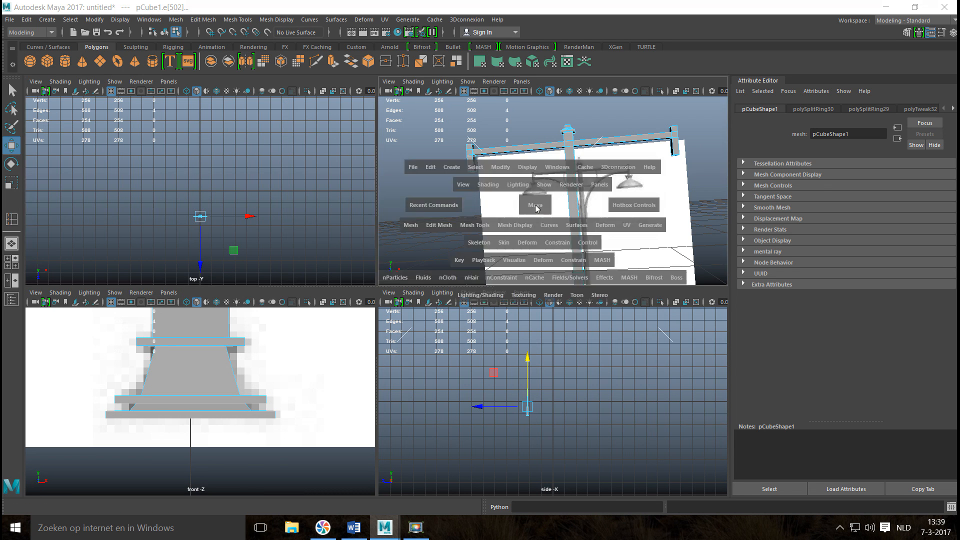
key(space)
mouse_move(455, 260)
alt+mouse_down()
mouse_move(500, 265)
mouse_move(464, 261)
alt+mouse_up()
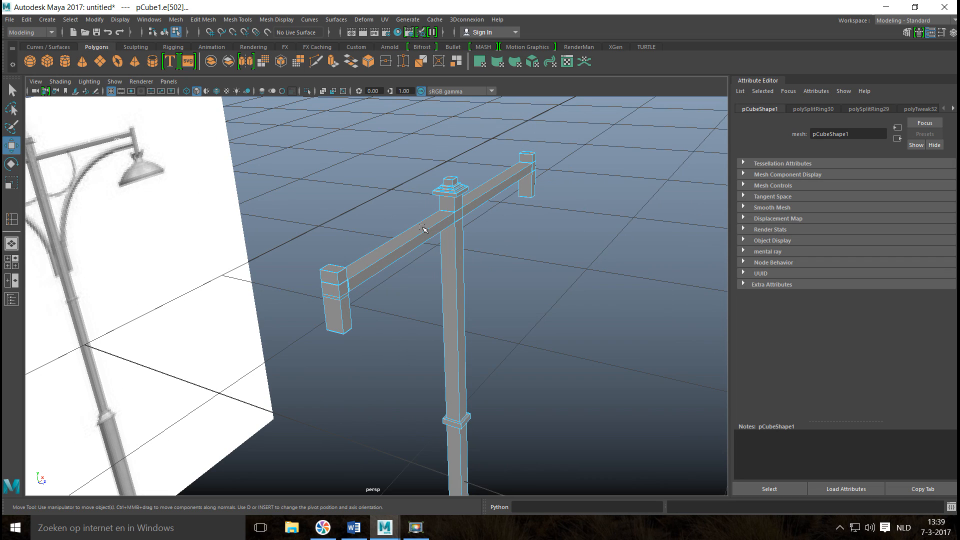
right_click(452, 202)
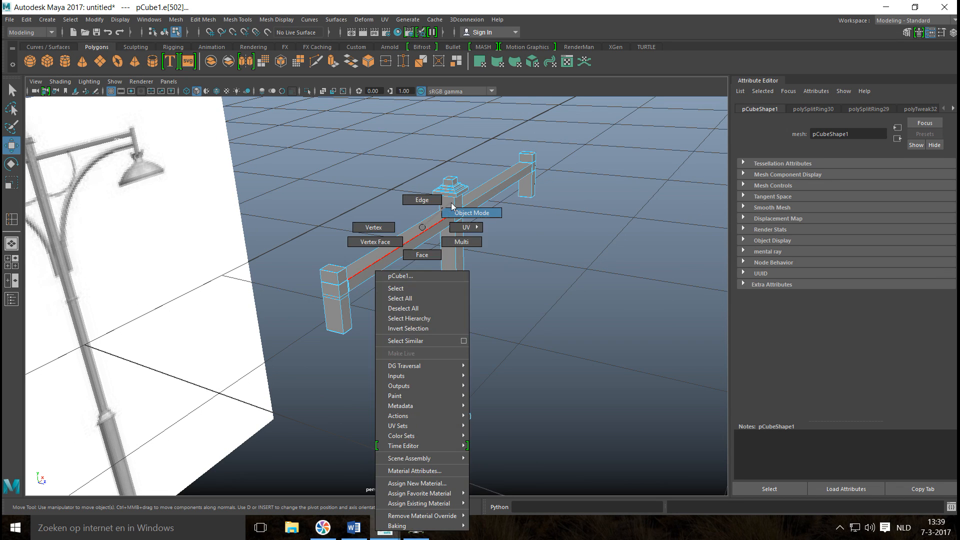
click(458, 214)
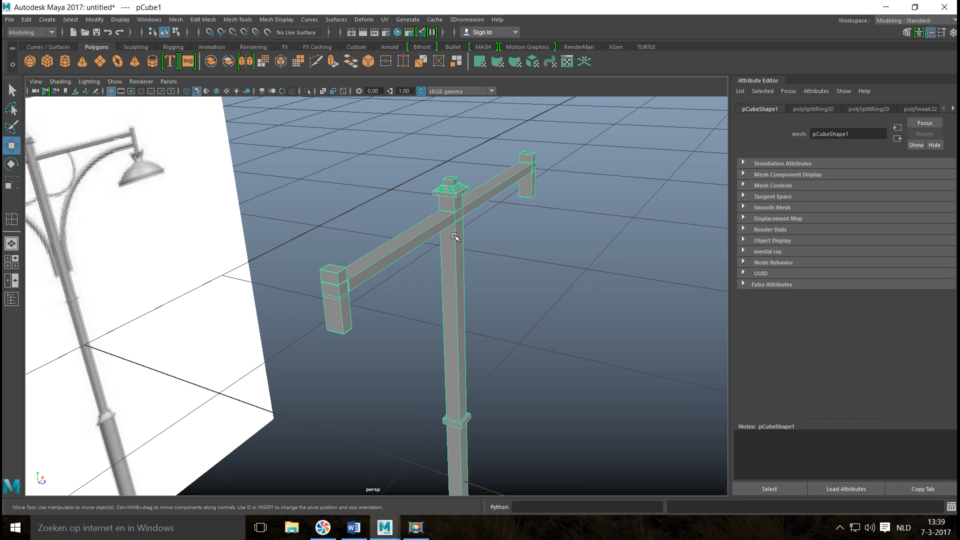
key(3)
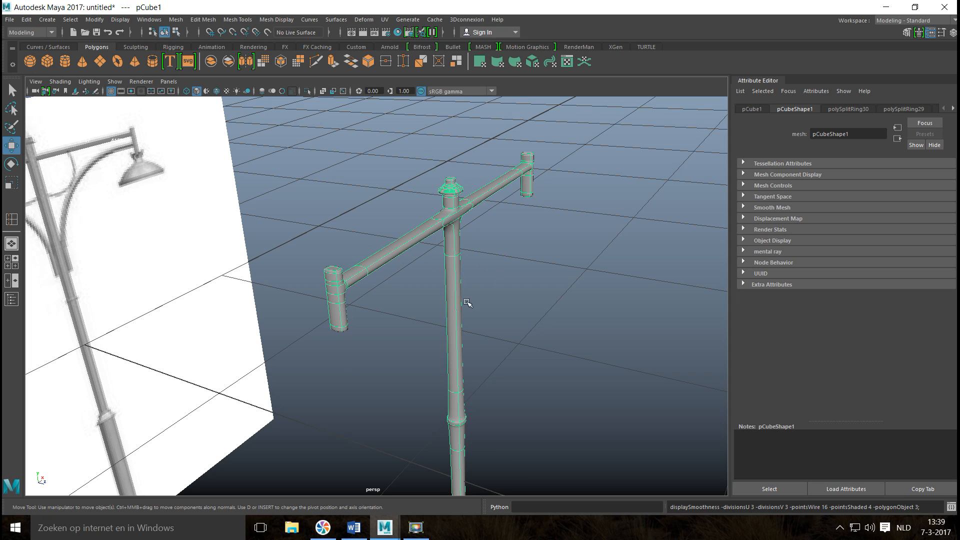
alt+drag(403, 293, 427, 308)
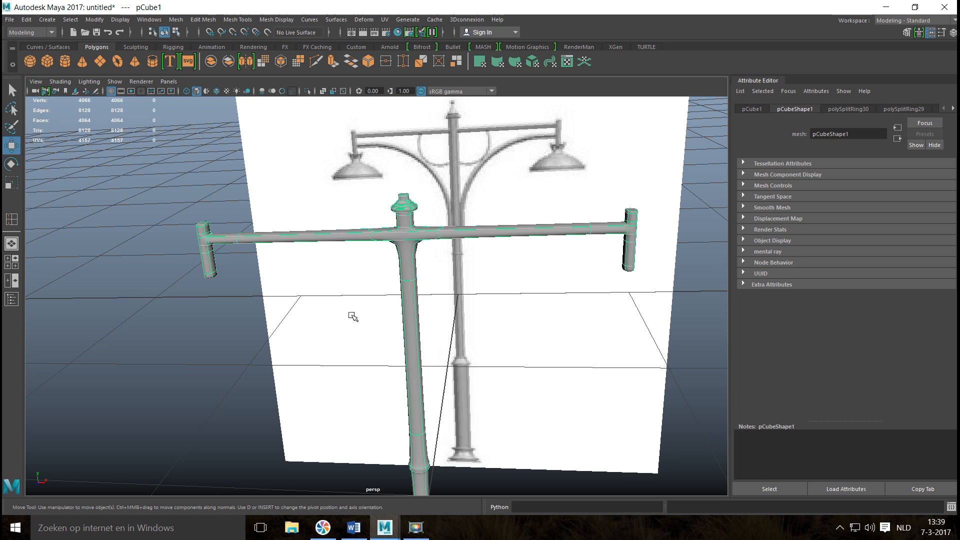
alt+middle_drag(322, 457, 319, 346)
alt+drag(292, 141, 275, 240)
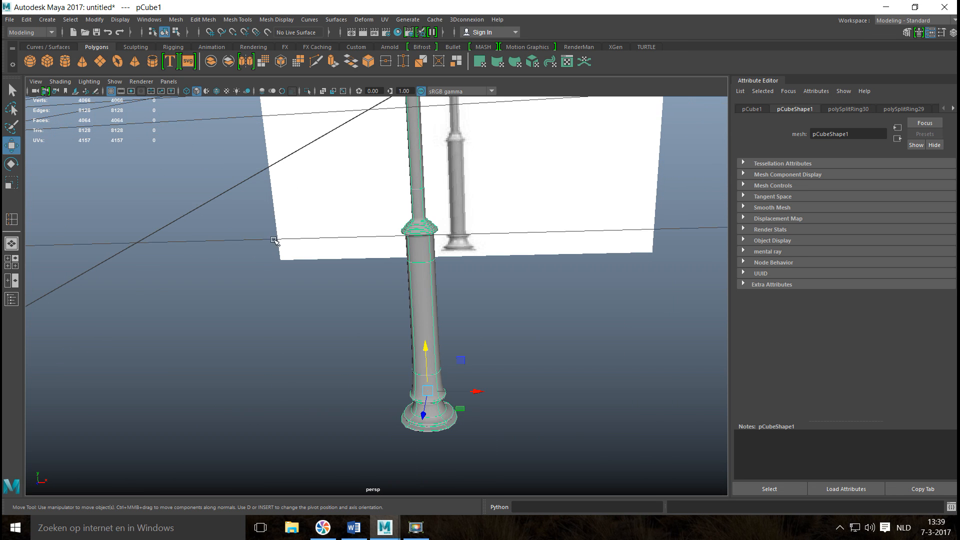
mouse_move(314, 297)
alt+mouse_down()
mouse_move(326, 280)
mouse_move(313, 294)
alt+mouse_up()
alt+middle_drag(355, 232, 365, 350)
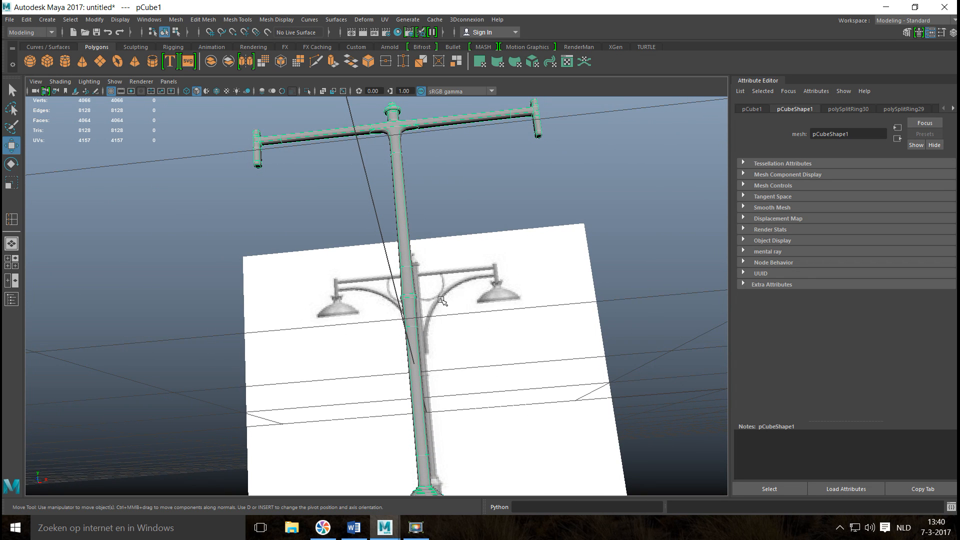
scroll(426, 308, up, 2)
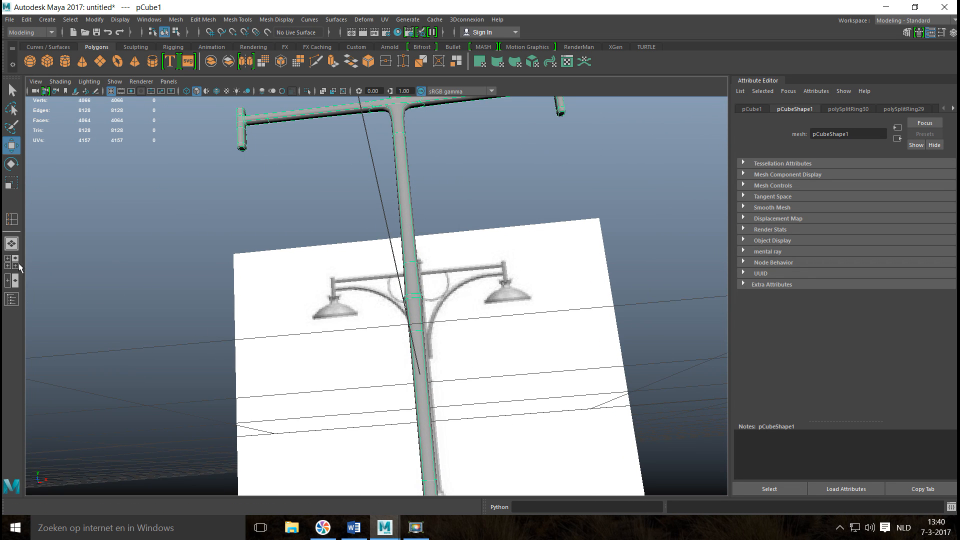
Turn off the smooth preview and show the small ring halfway up the pole in the front view.
click(19, 264)
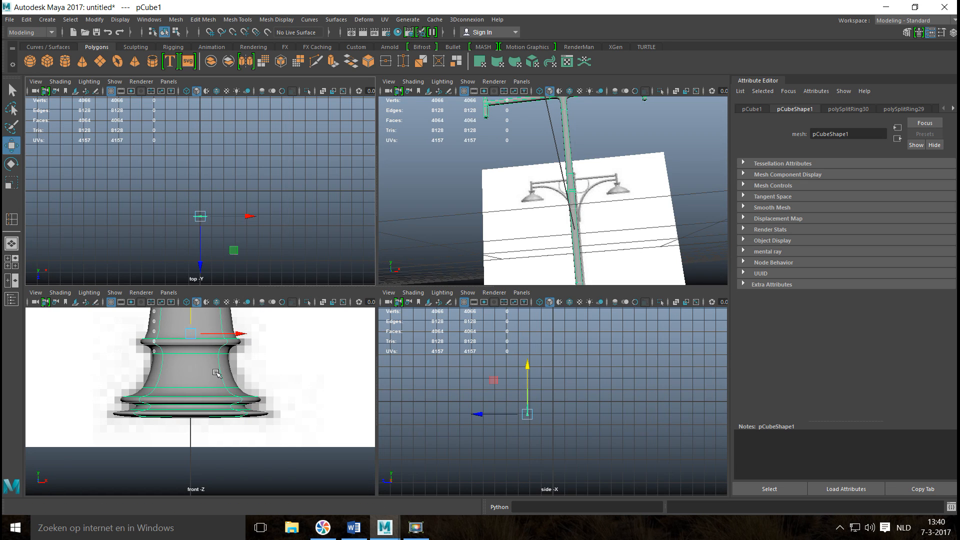
key(space)
key(f)
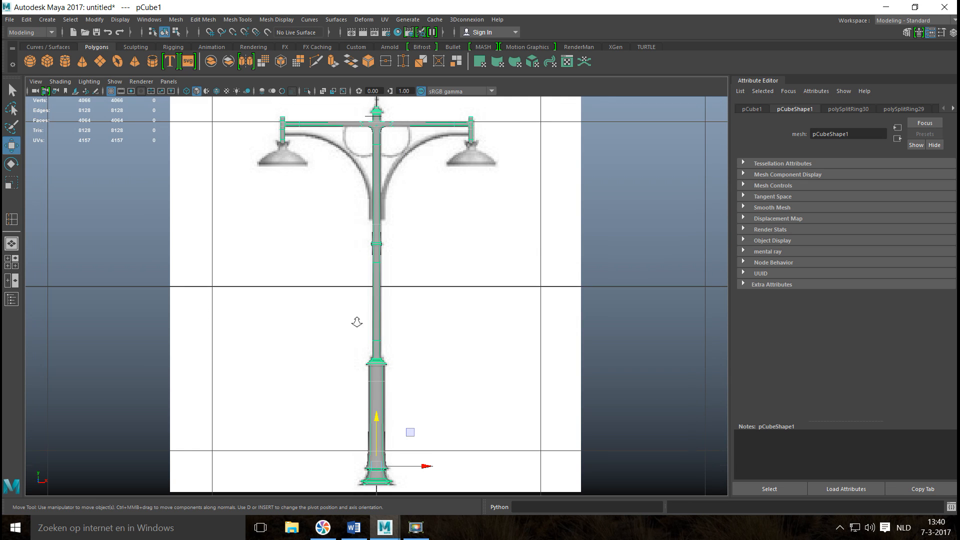
scroll(384, 292, up, 5)
alt+middle_drag(387, 256, 370, 346)
scroll(417, 270, up, 5)
alt+middle_drag(360, 243, 457, 343)
scroll(452, 346, up, 4)
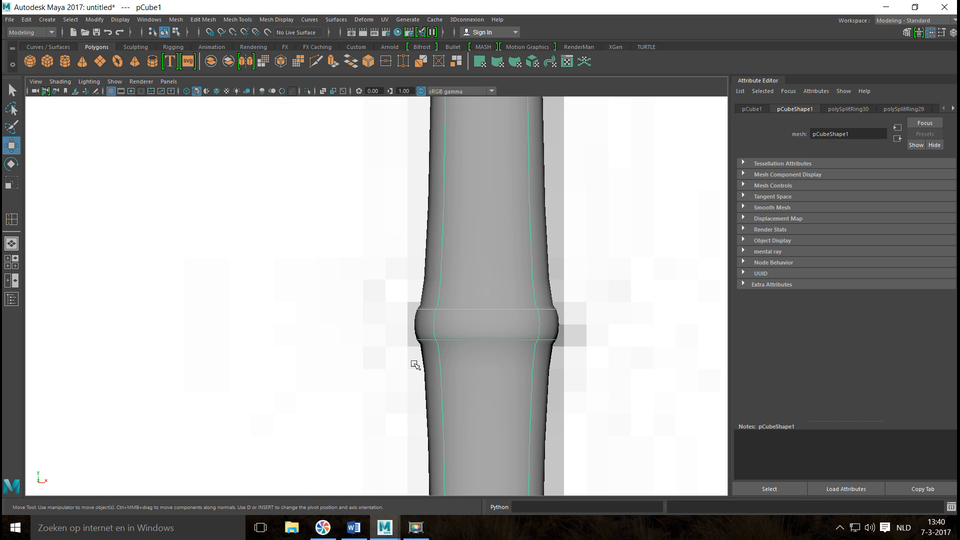
key(1)
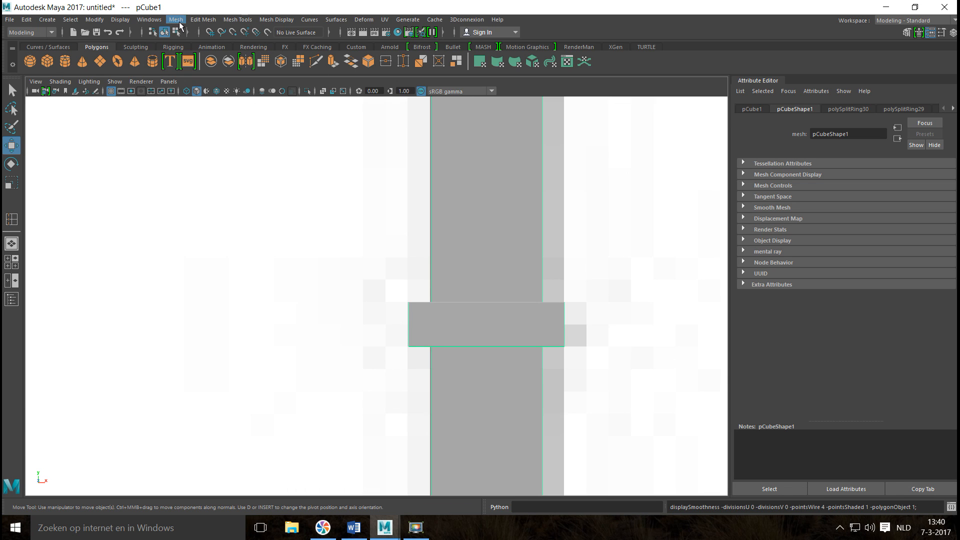
Insert edge loops on the pole directly above and below the small ring.
click(237, 19)
click(291, 95)
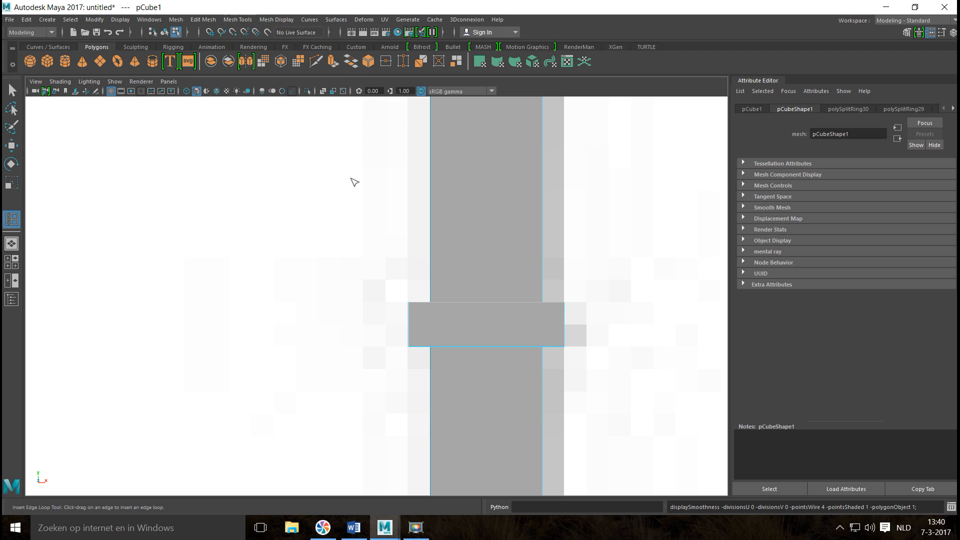
click(544, 301)
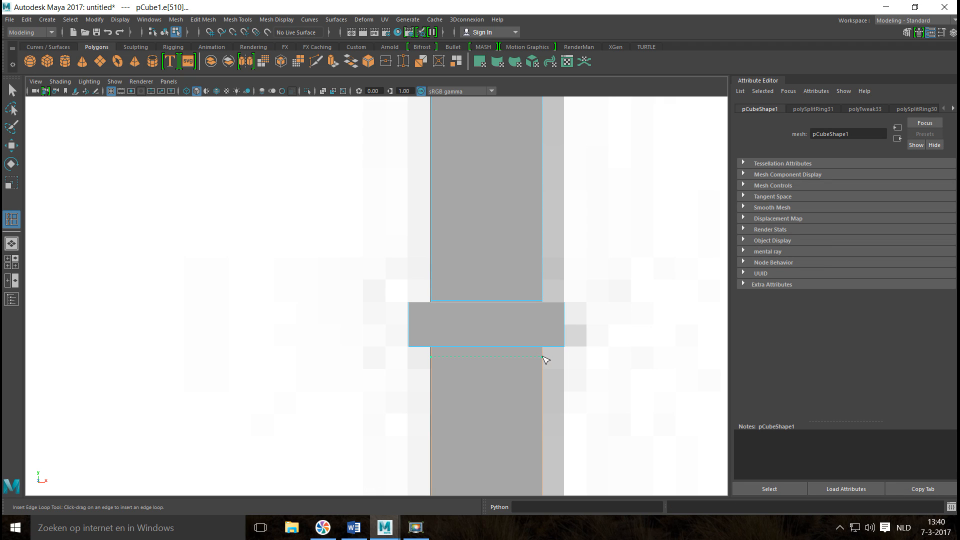
click(545, 349)
Return to object mode, apply Smooth with 1 division to the whole street light, and show it in the perspective view.
right_drag(461, 233, 485, 214)
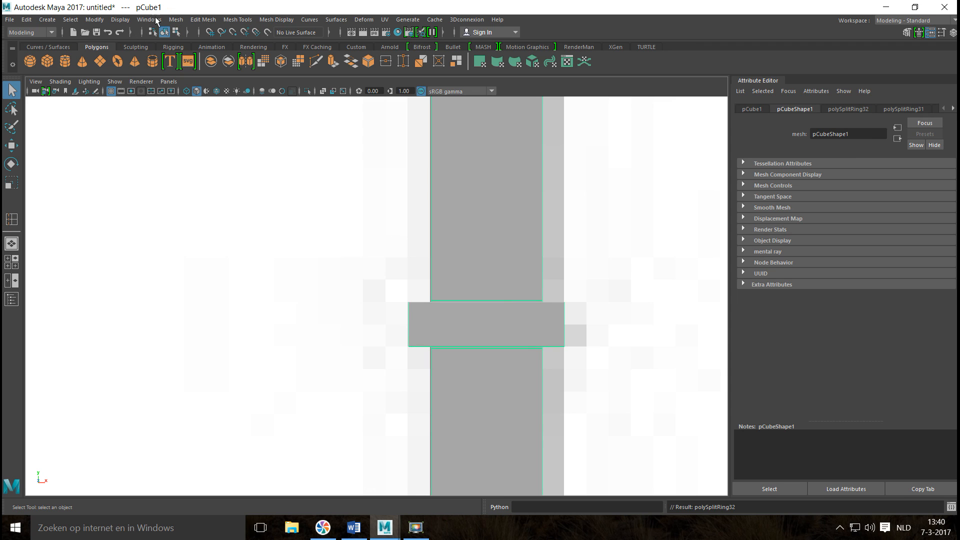
click(180, 23)
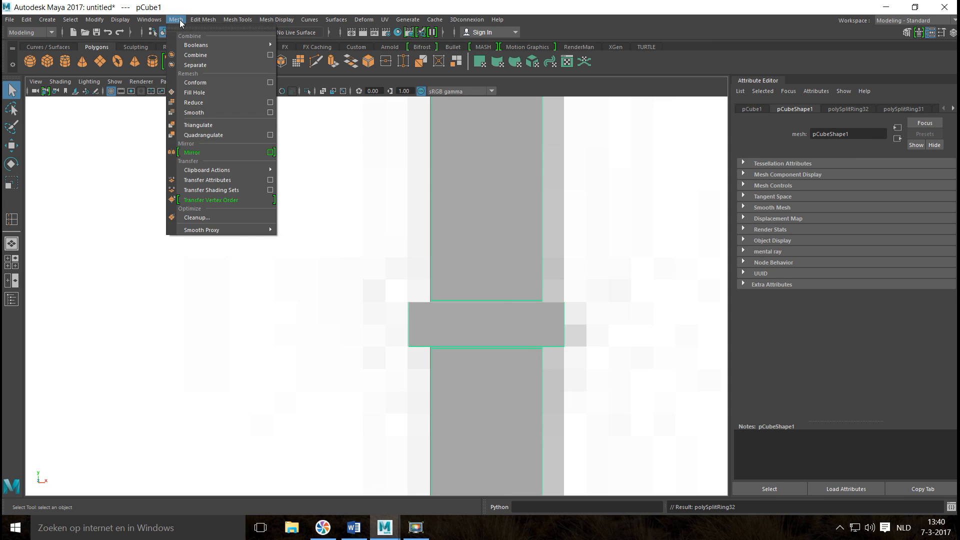
click(214, 111)
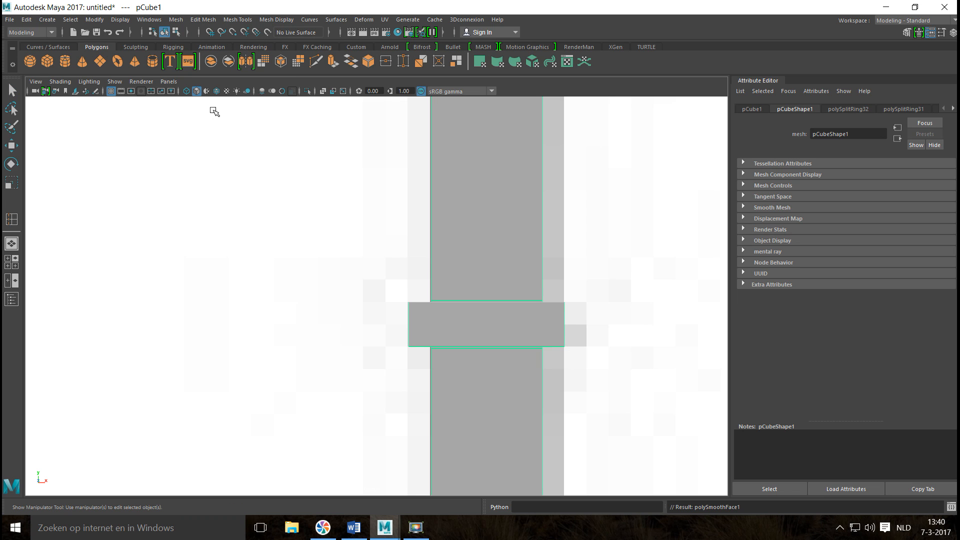
click(14, 262)
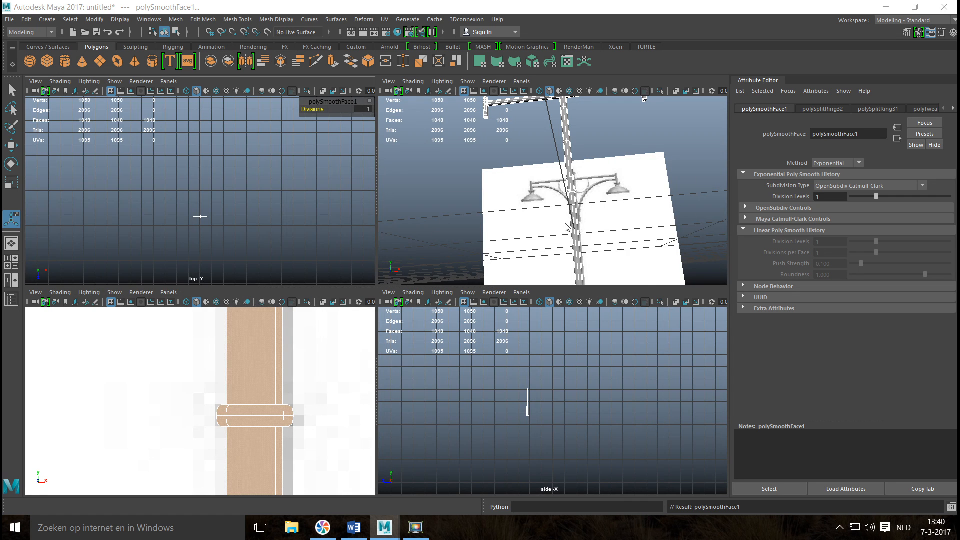
key(space)
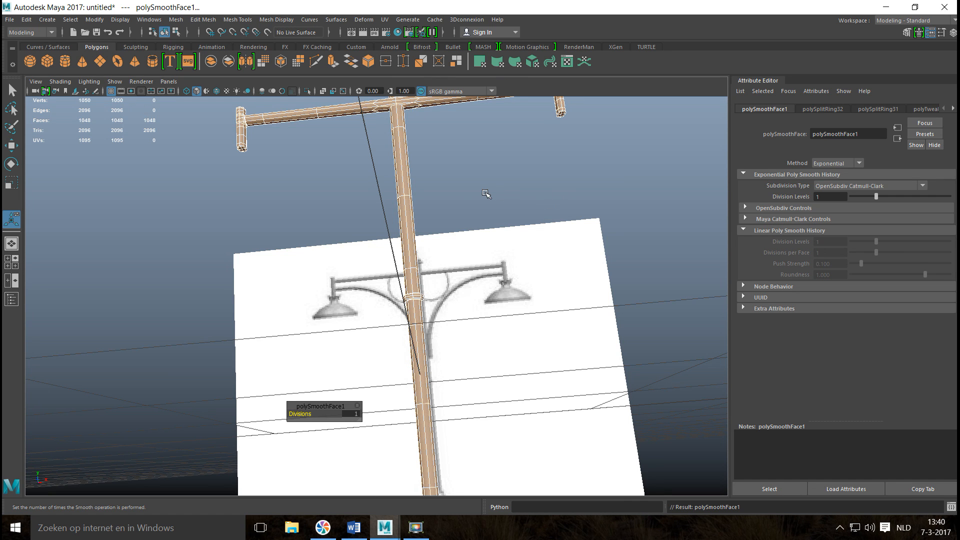
Deselect the street light, create a polygon torus and rotate it 90 degrees about the X axis so it stands upright facing front.
click(485, 193)
alt+drag(463, 195, 465, 325)
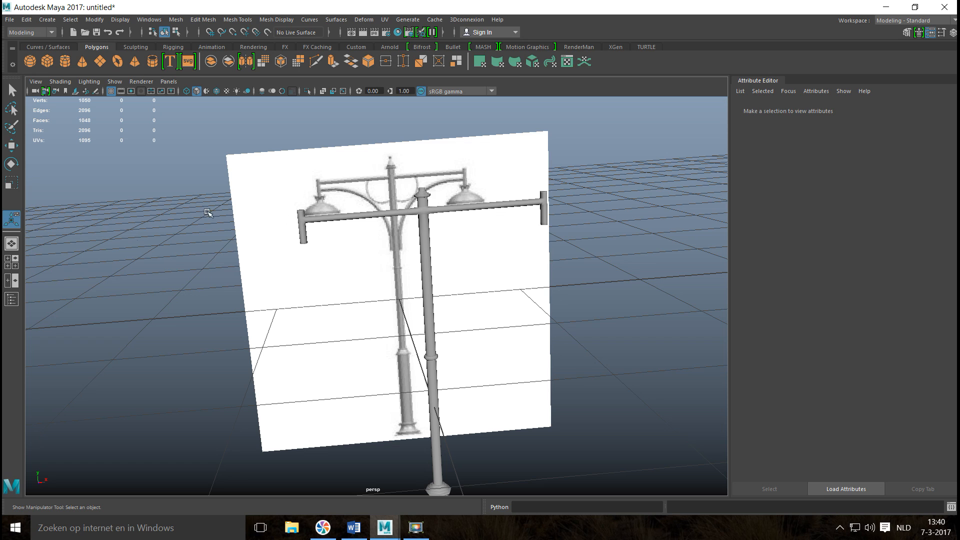
click(118, 61)
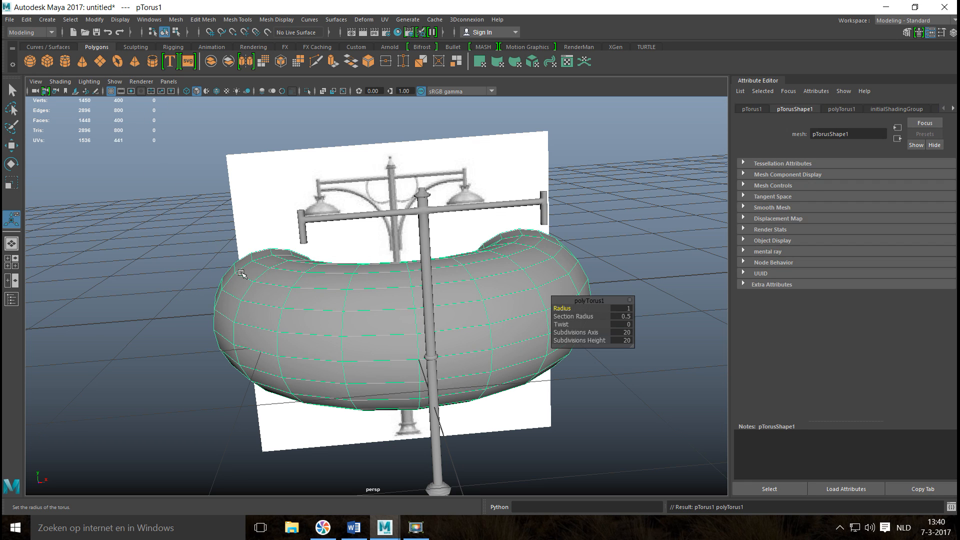
key(e)
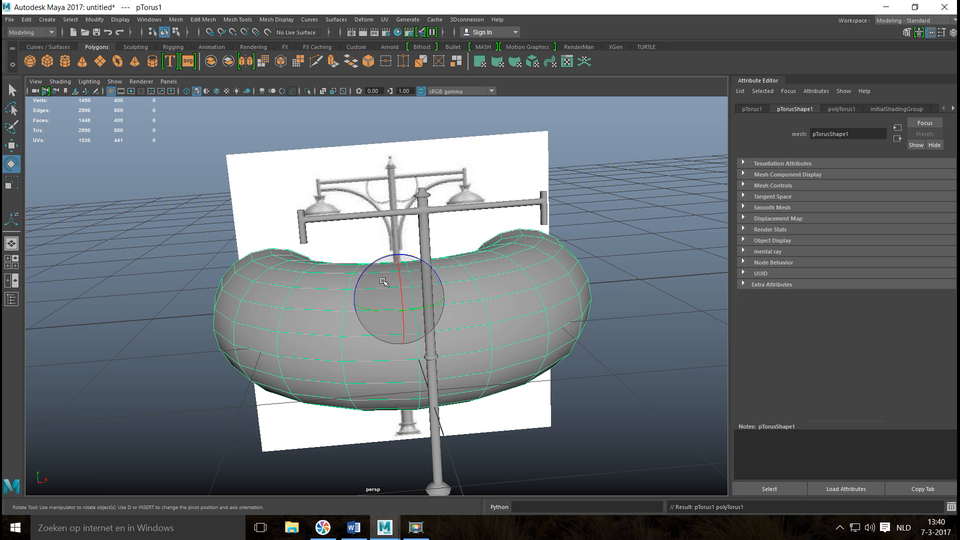
drag(399, 271, 394, 334)
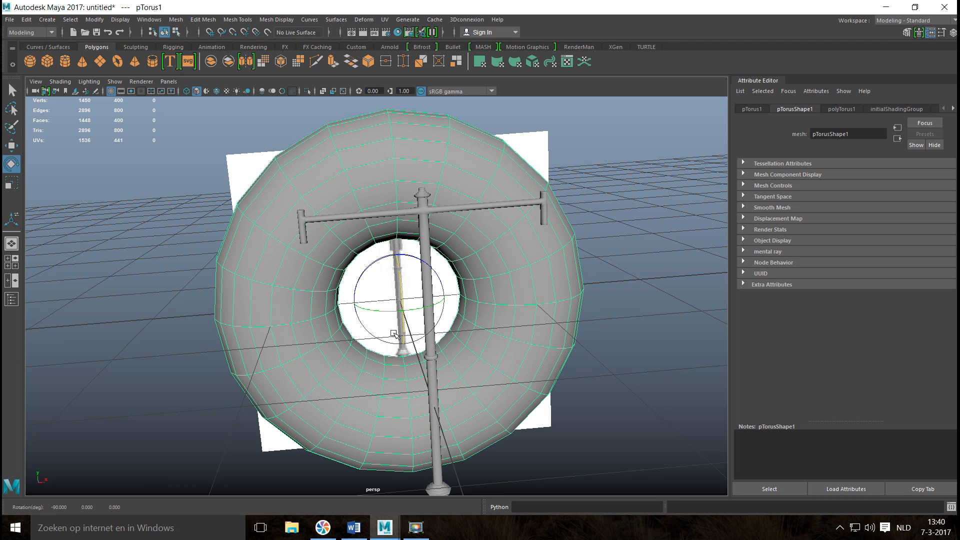
Set the torus's section radius to 0.1 in its creation attributes.
alt+drag(264, 325, 293, 320)
click(840, 109)
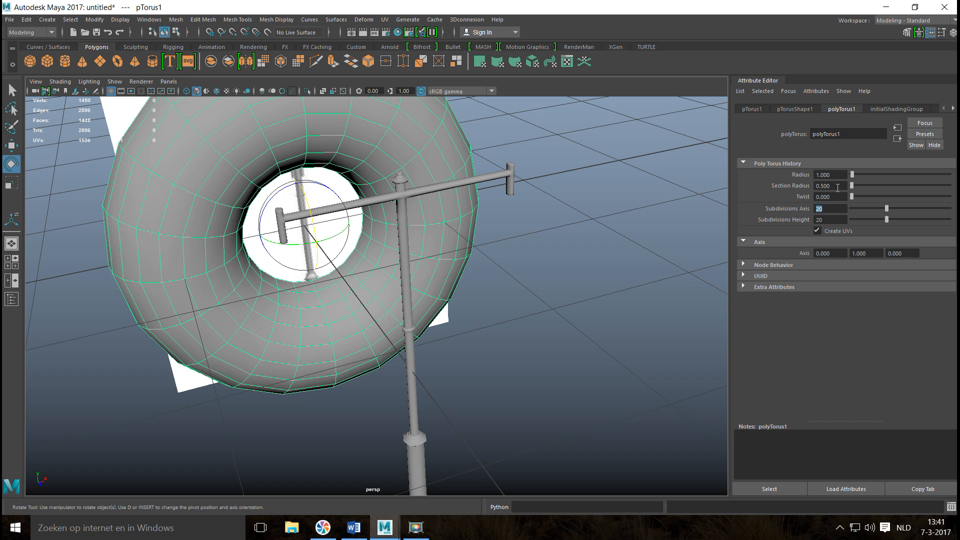
text(0.1)
key(Return)
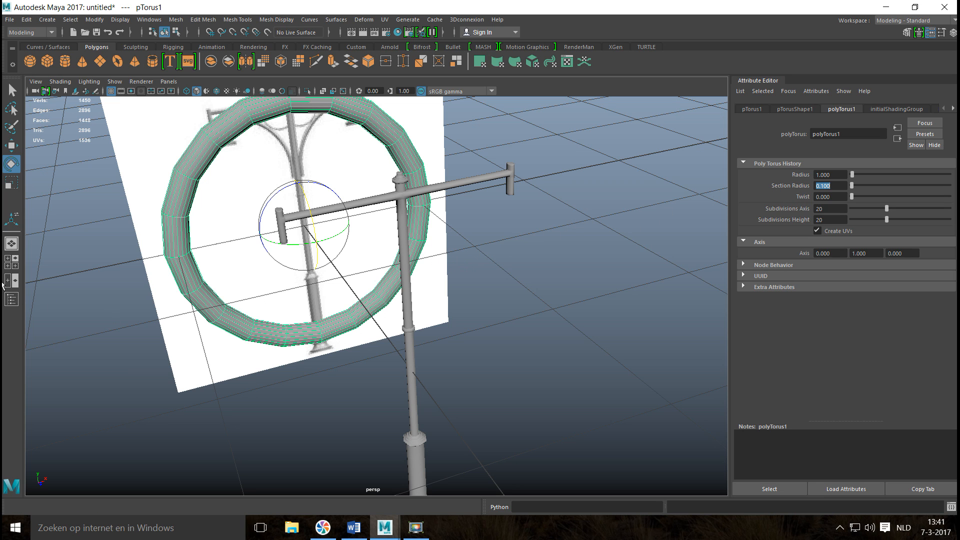
Show the torus in the full-size front view and move it about 1.14 cm along X, away from the pole.
click(14, 265)
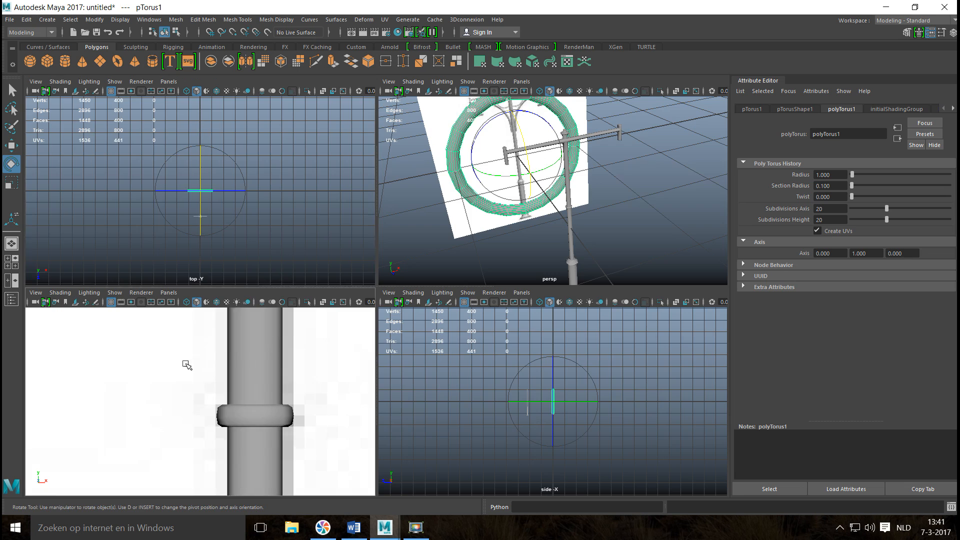
key(space)
scroll(329, 279, up, 3)
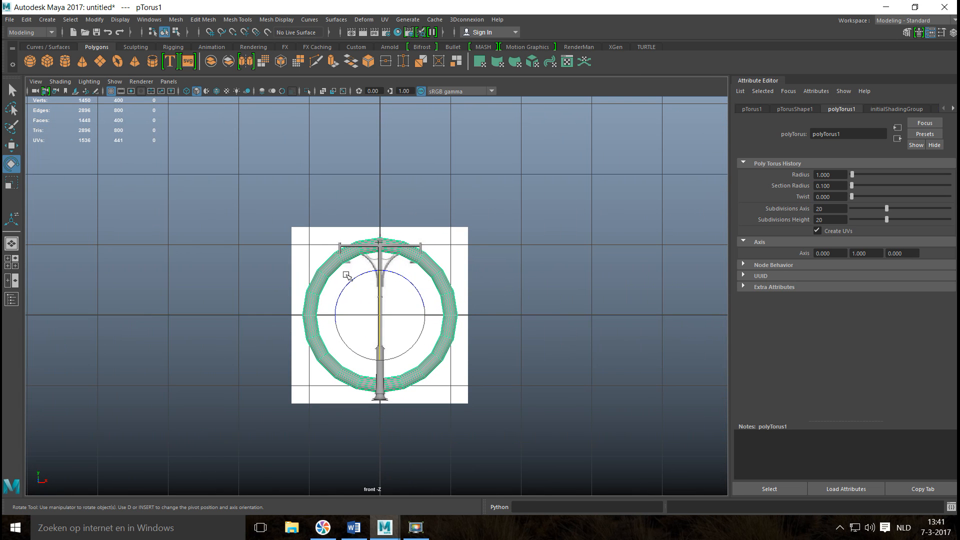
alt+middle_drag(330, 279, 310, 264)
key(w)
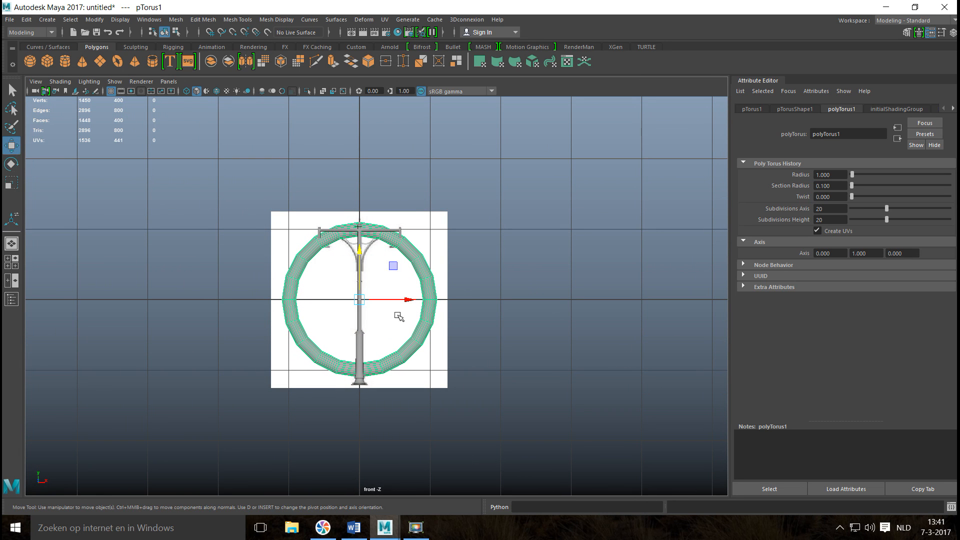
drag(408, 306, 488, 313)
key(f)
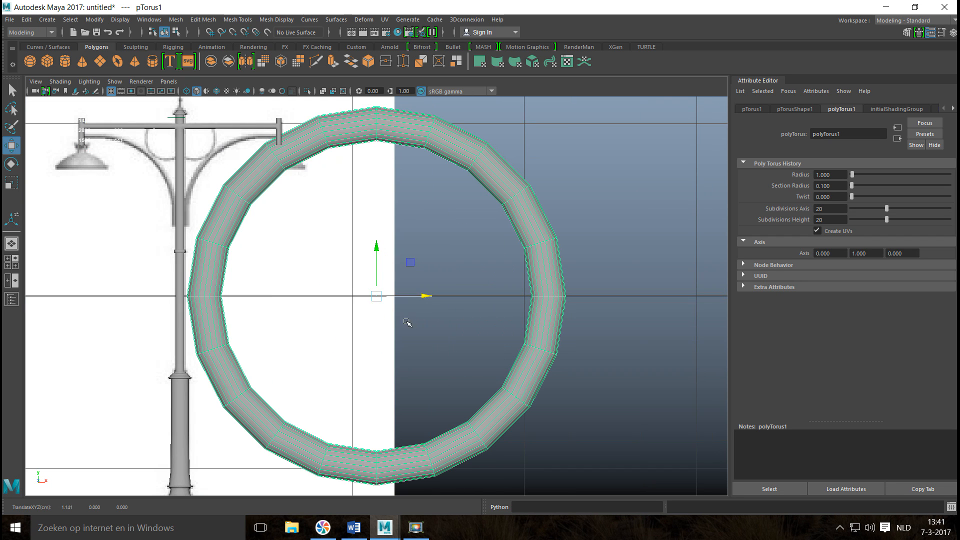
Scale the torus down uniformly and position it at about X 0.49, Y 0.48 so its arc follows the reference's right curved bracket.
key(r)
drag(377, 296, 231, 322)
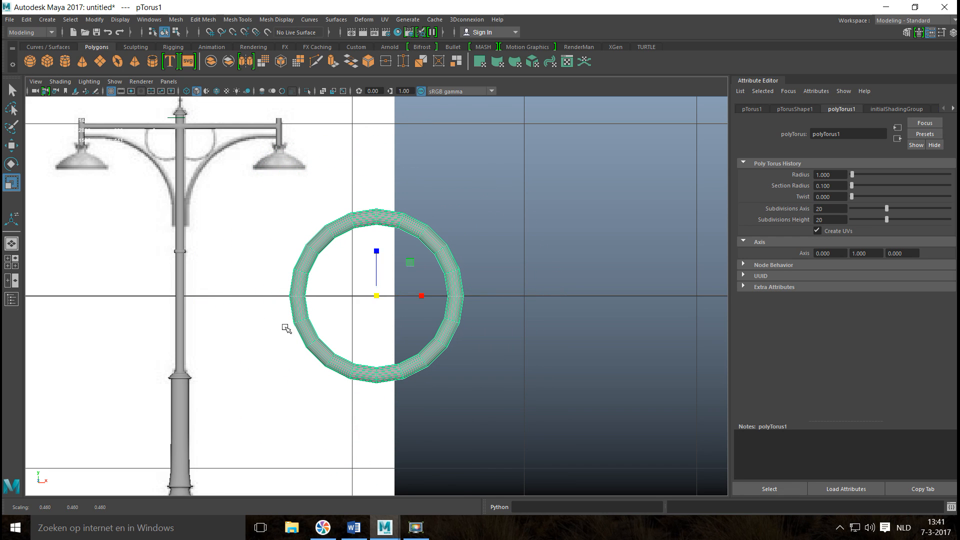
key(w)
drag(367, 290, 280, 225)
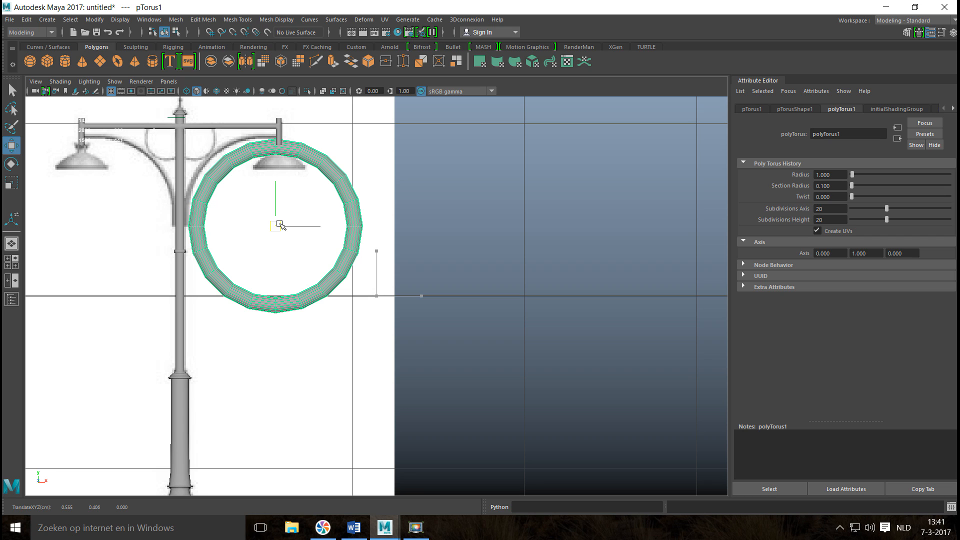
key(r)
mouse_move(275, 226)
mouse_down()
mouse_move(259, 239)
mouse_move(265, 215)
mouse_up()
key(w)
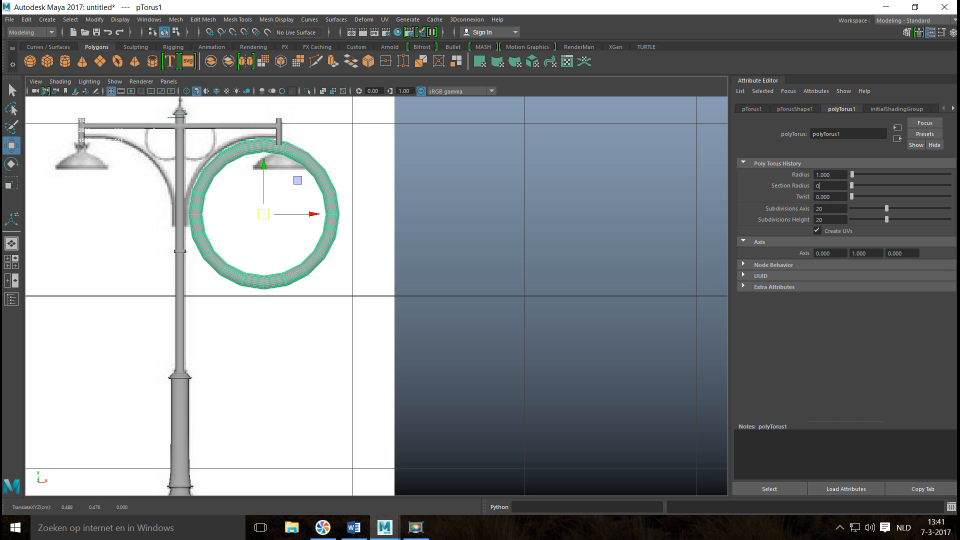
Set the torus's section radius to 0.04 to match the thickness of the reference bracket.
key(Return)
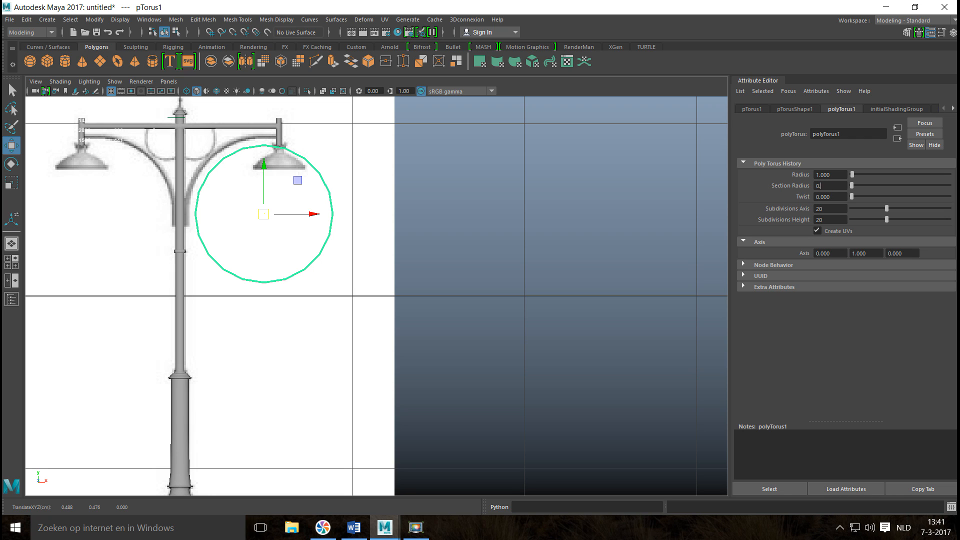
text(0.03)
key(Return)
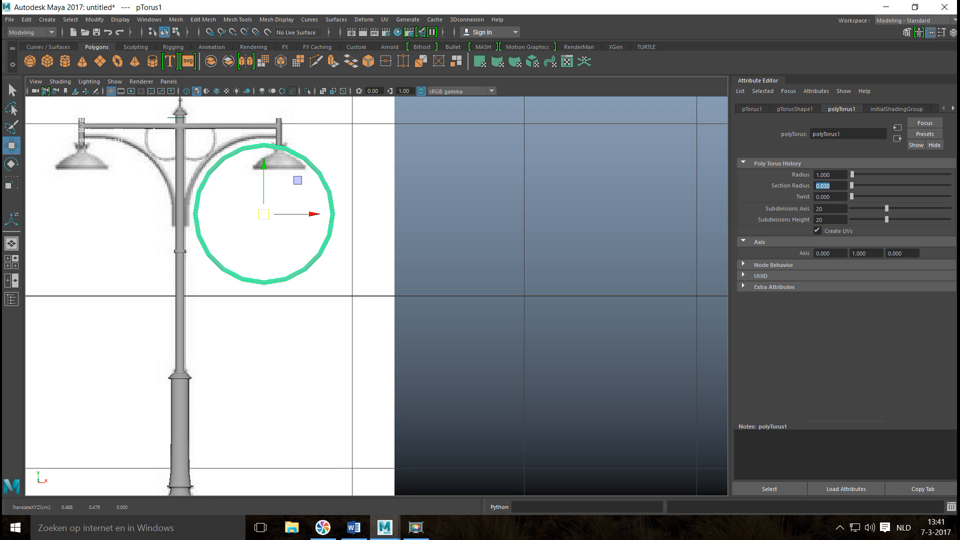
text(0.05)
key(Return)
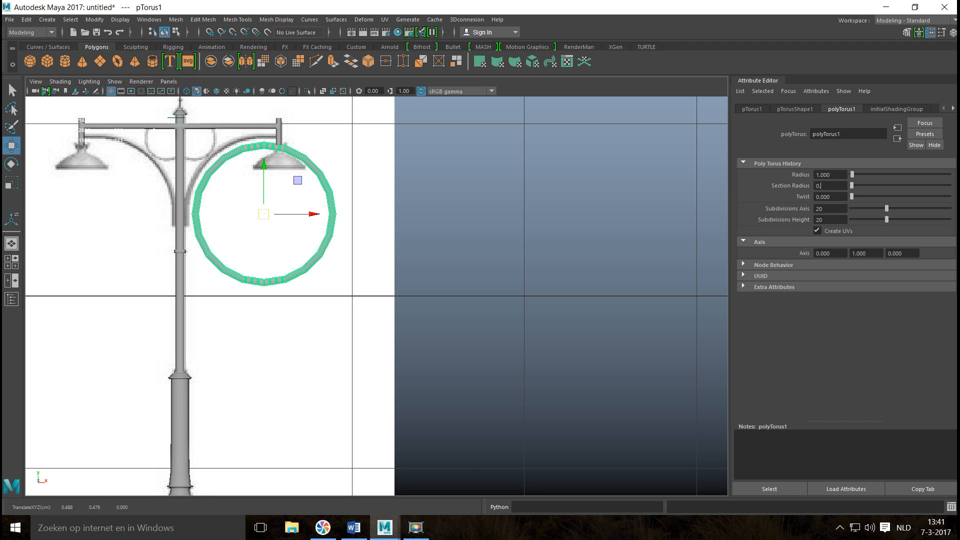
key(Return)
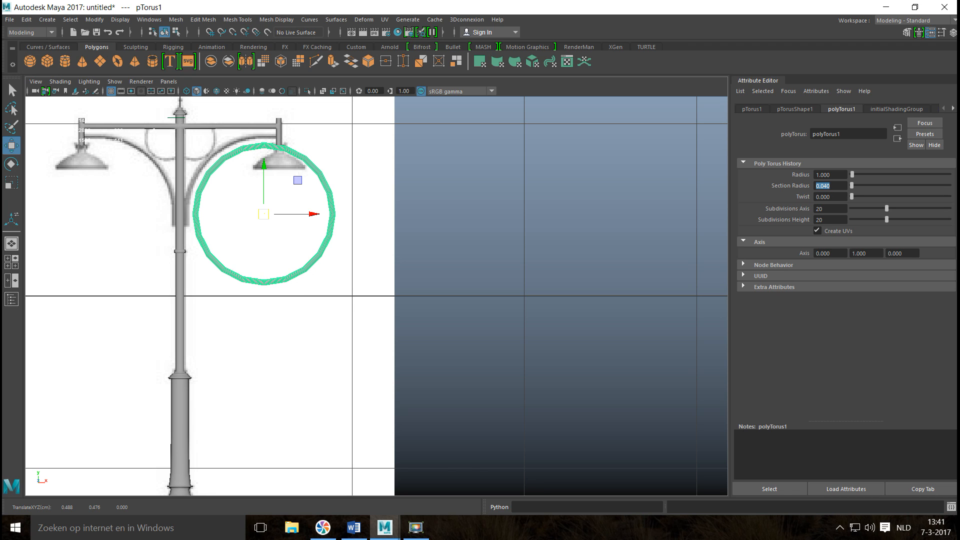
Set the torus's axis subdivisions and height subdivisions both to 30.
double_click(830, 207)
text(30)
key(Return)
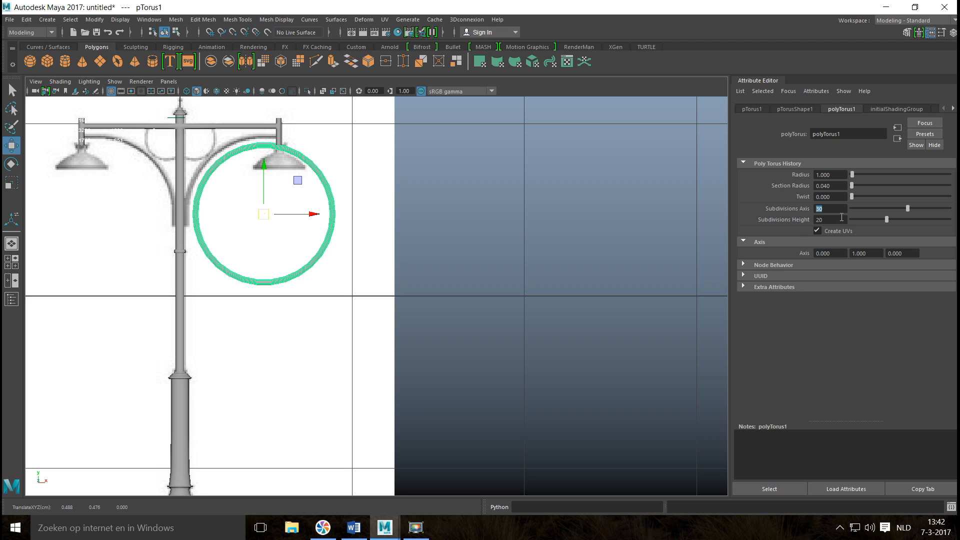
text(30)
key(Return)
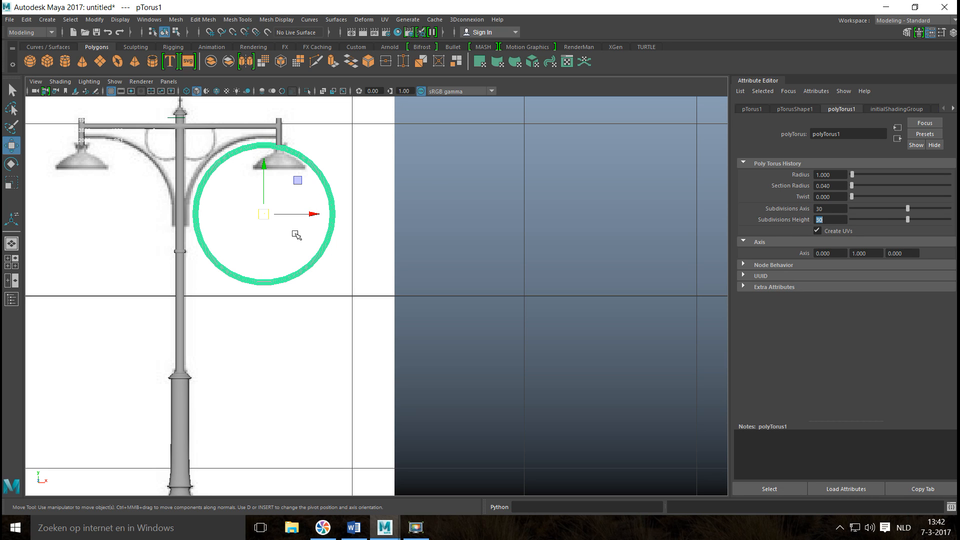
Move the torus to about X 0.44, Y 0.51 so its upper-left arc follows the reference's right bracket.
click(262, 215)
drag(263, 215, 255, 209)
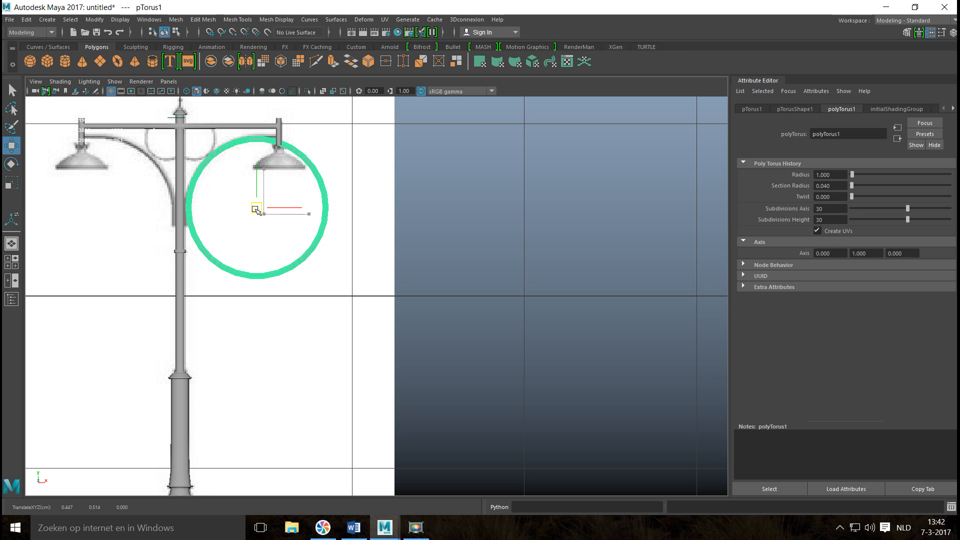
key(f)
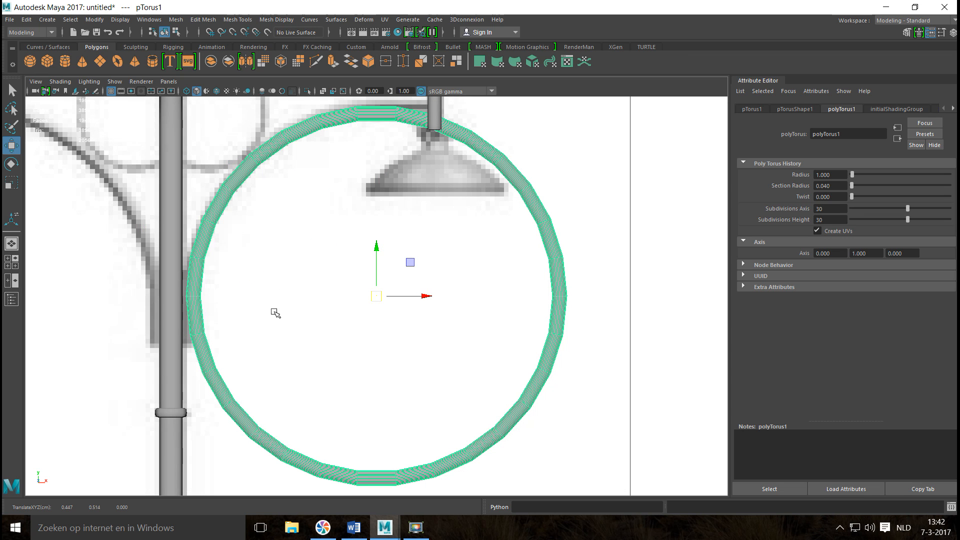
drag(435, 290, 429, 290)
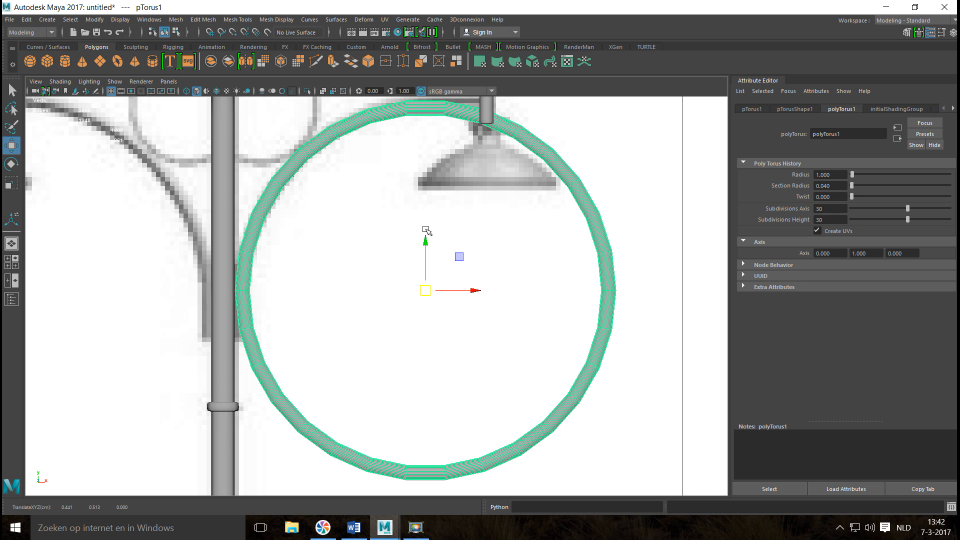
alt+middle_drag(426, 237, 427, 301)
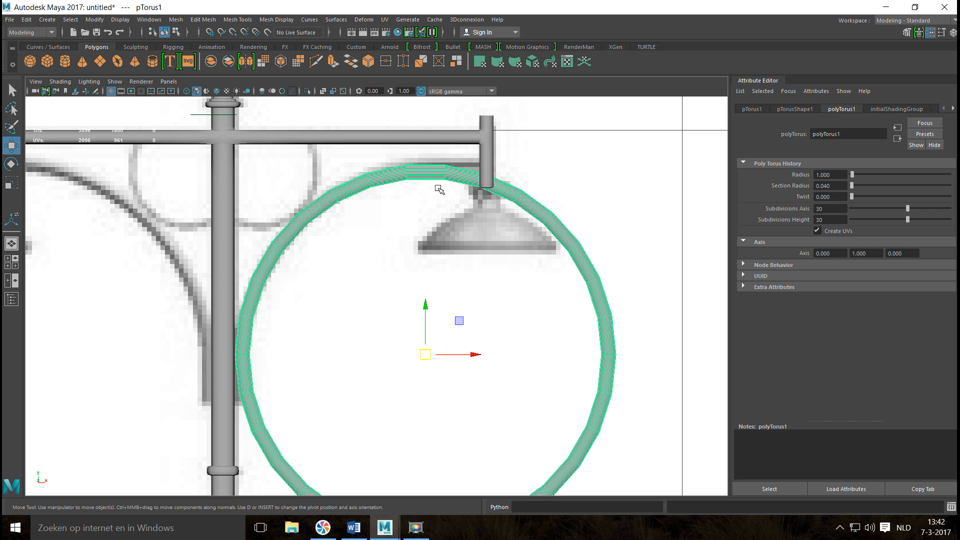
alt+middle_drag(439, 224, 438, 220)
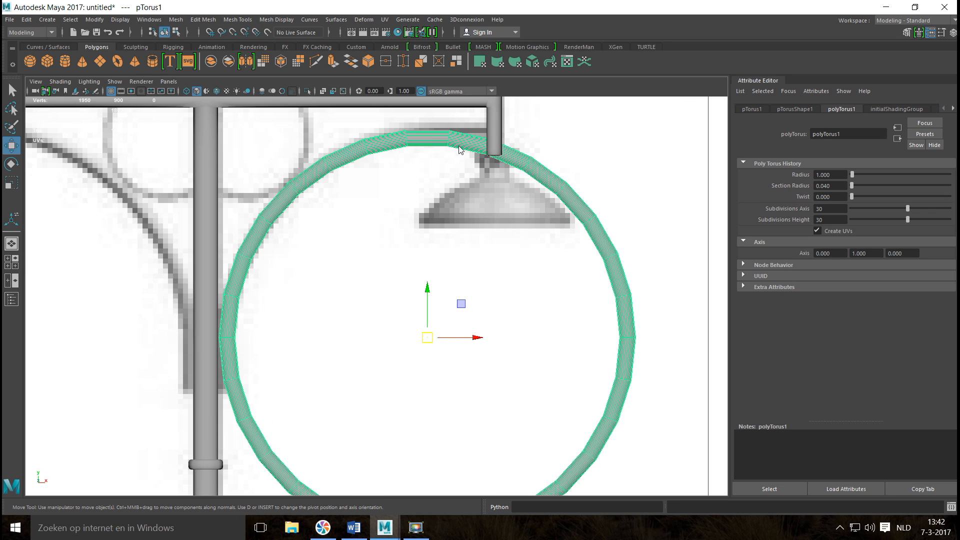
Delete the torus's faces outside the bracket curve, leaving only the upper-left quarter arc between the pole and the right lamp.
right_drag(459, 147, 458, 177)
drag(470, 123, 487, 196)
click(489, 268)
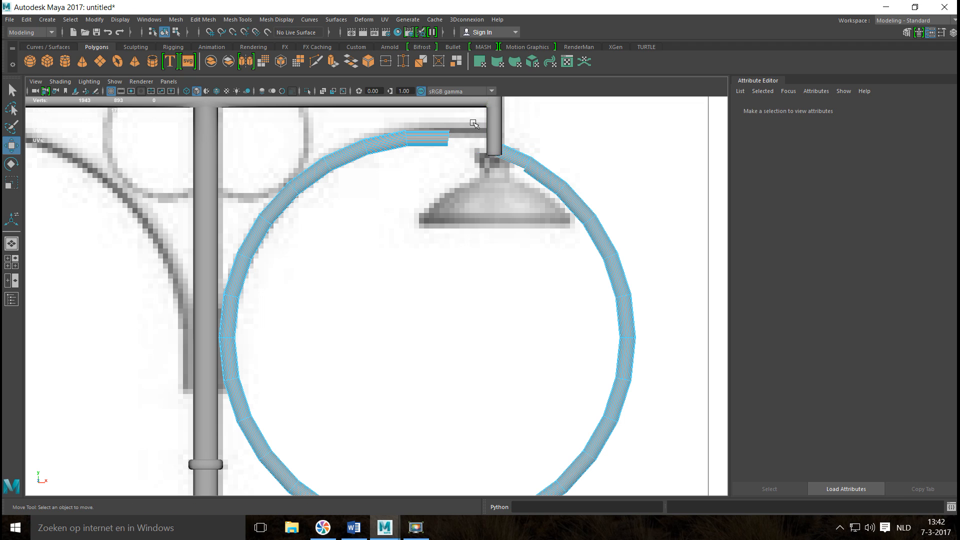
drag(600, 493, 600, 493)
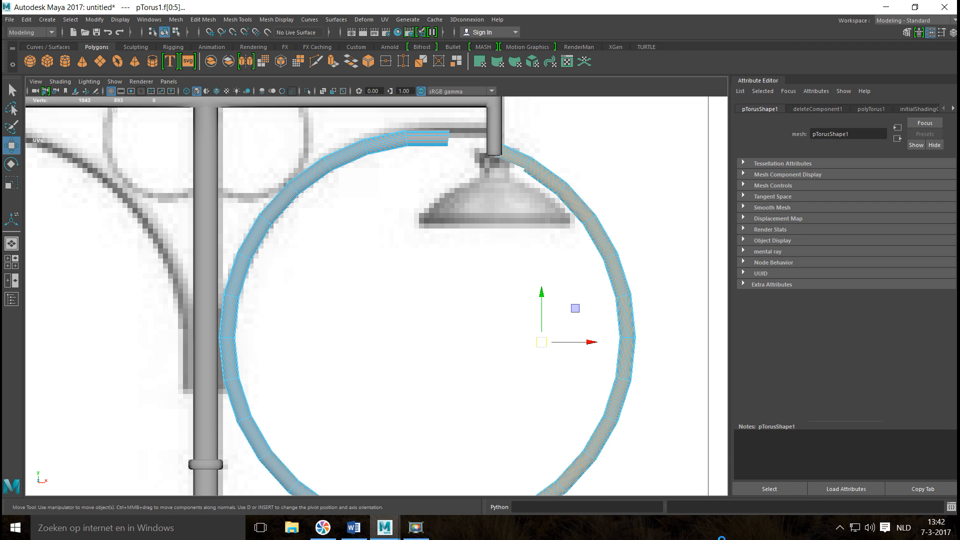
key(Delete)
alt+middle_drag(504, 428, 474, 268)
drag(216, 205, 545, 461)
key(Delete)
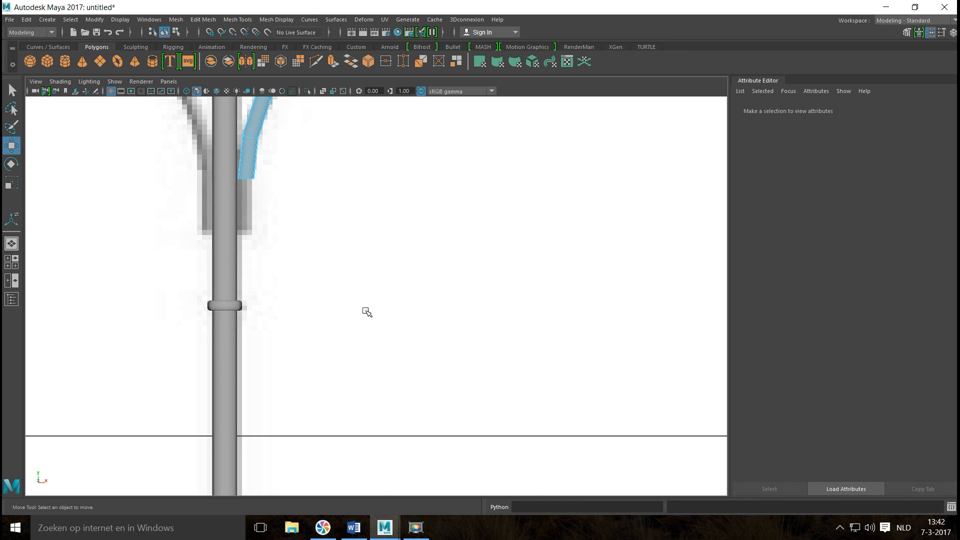
Extrude the open edge loop at the arc's lower end straight down along the pole to about Y 0.41.
scroll(397, 350, down, 4)
scroll(414, 332, up, 6)
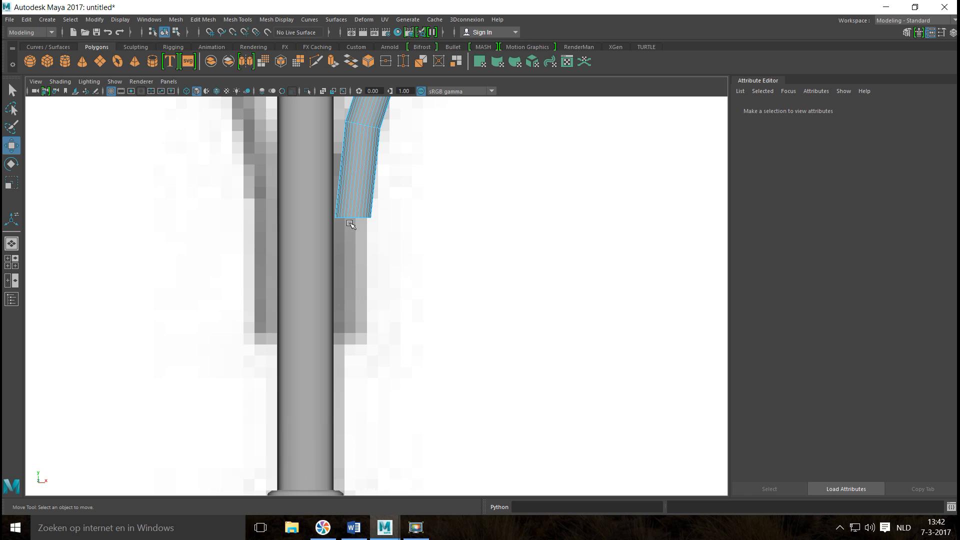
right_click(350, 225)
right_click(366, 202)
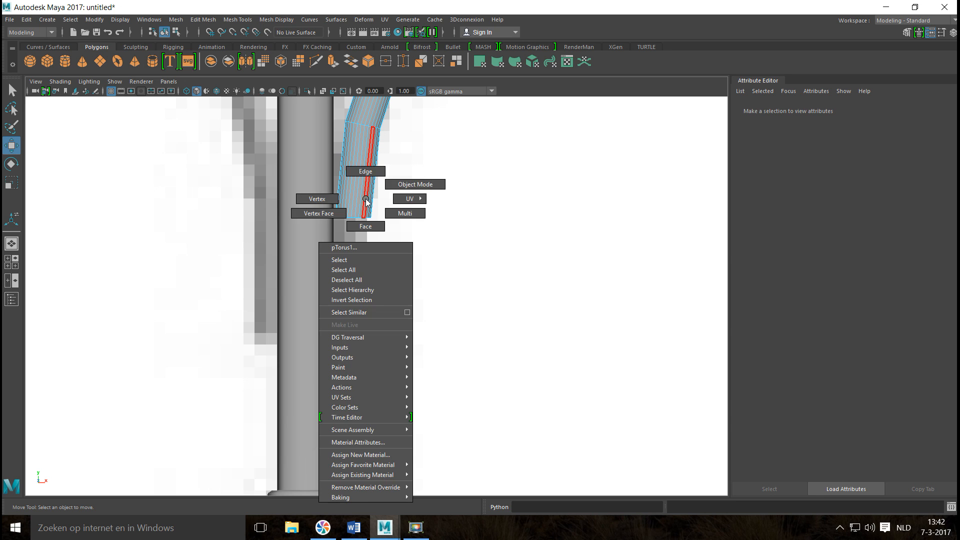
click(366, 171)
scroll(375, 246, up, 4)
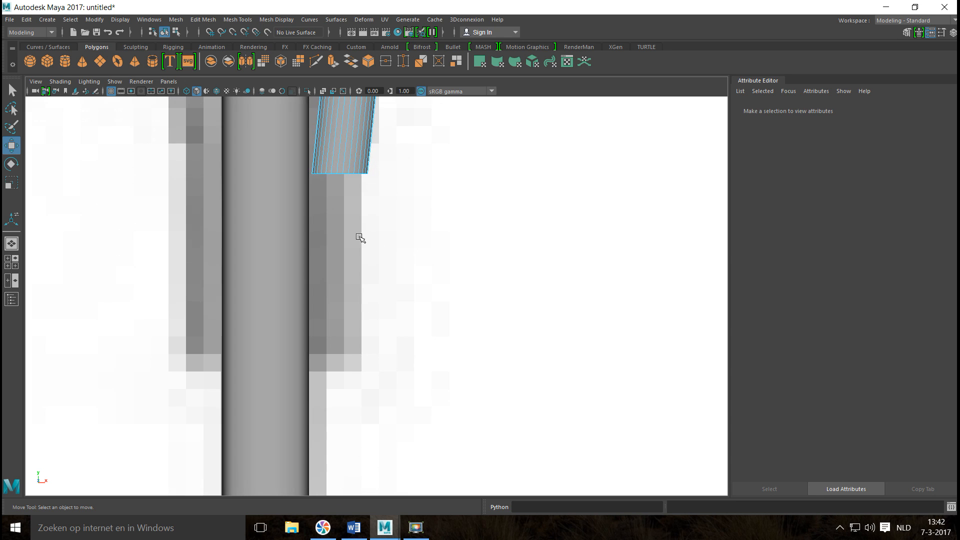
scroll(360, 237, up, 3)
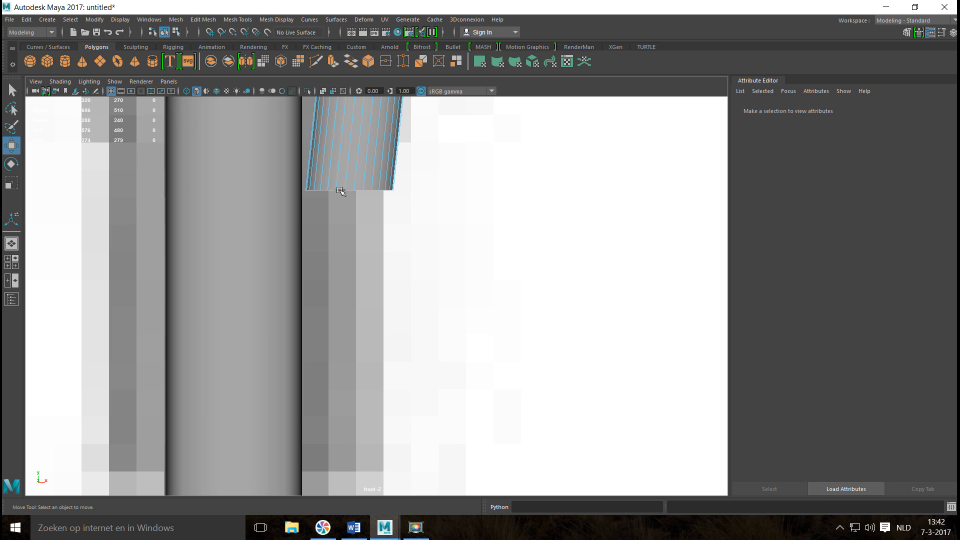
click(340, 190)
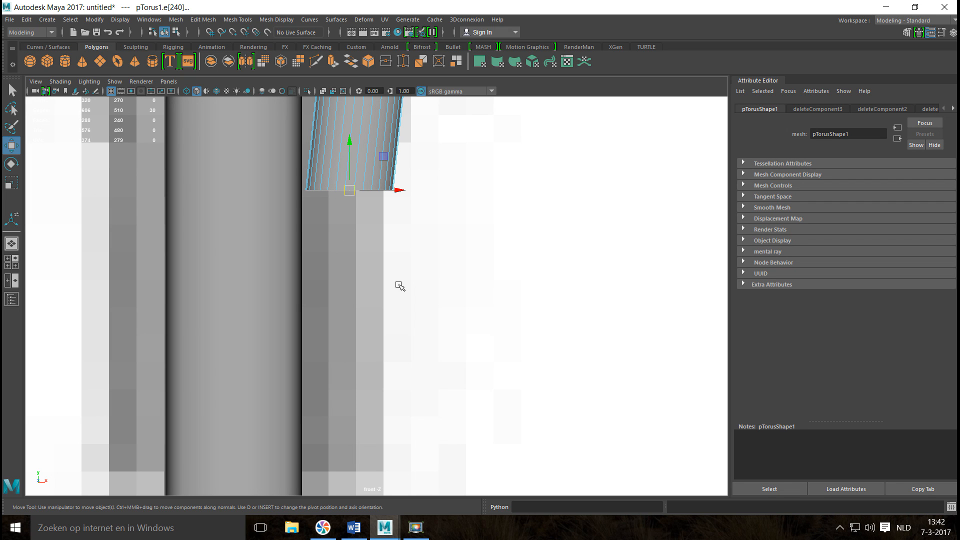
key(ctrl+e)
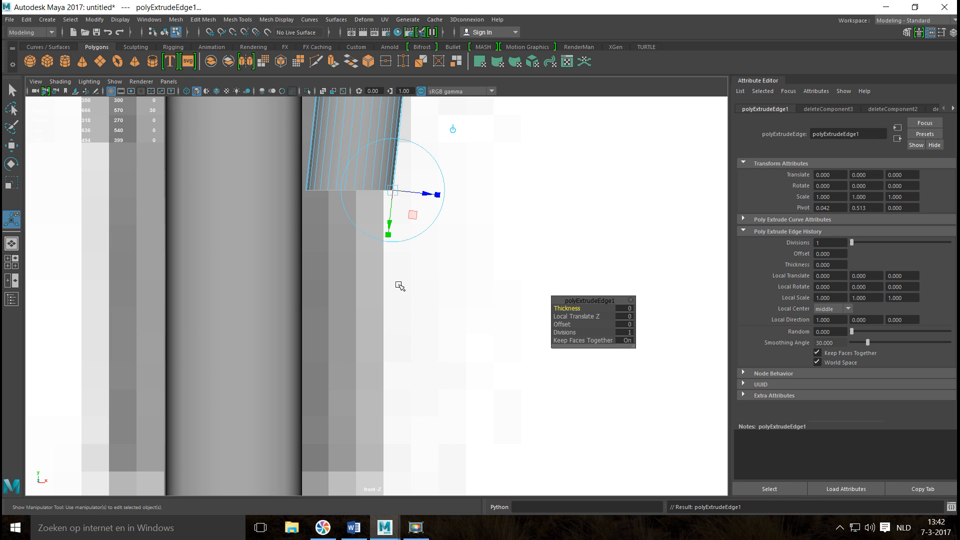
key(w)
drag(346, 140, 364, 420)
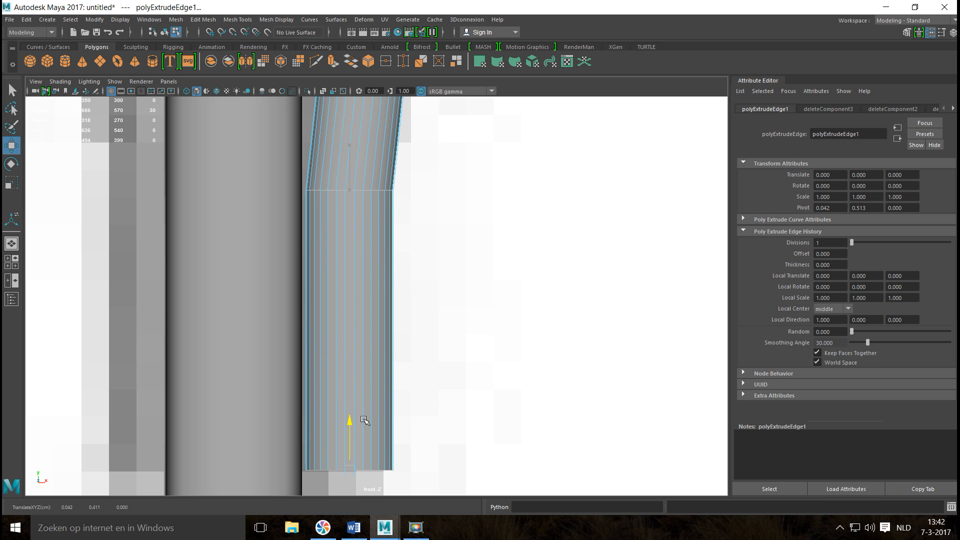
Move the vertex ring at the arc's upper end to about X 0.475, Y 0.914 to follow the reference curve.
scroll(395, 390, down, 10)
scroll(429, 347, up, 8)
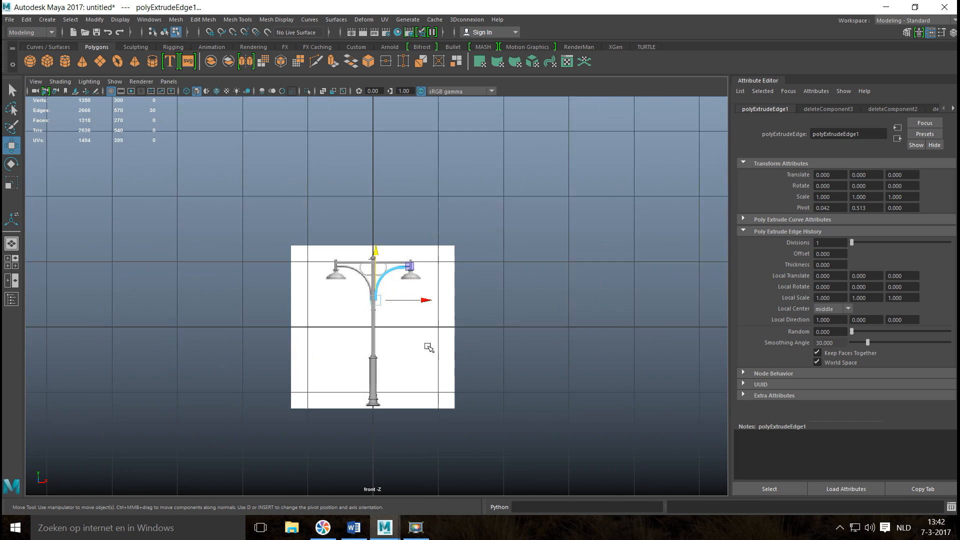
scroll(429, 323, up, 5)
scroll(349, 337, down, 1)
scroll(429, 332, up, 8)
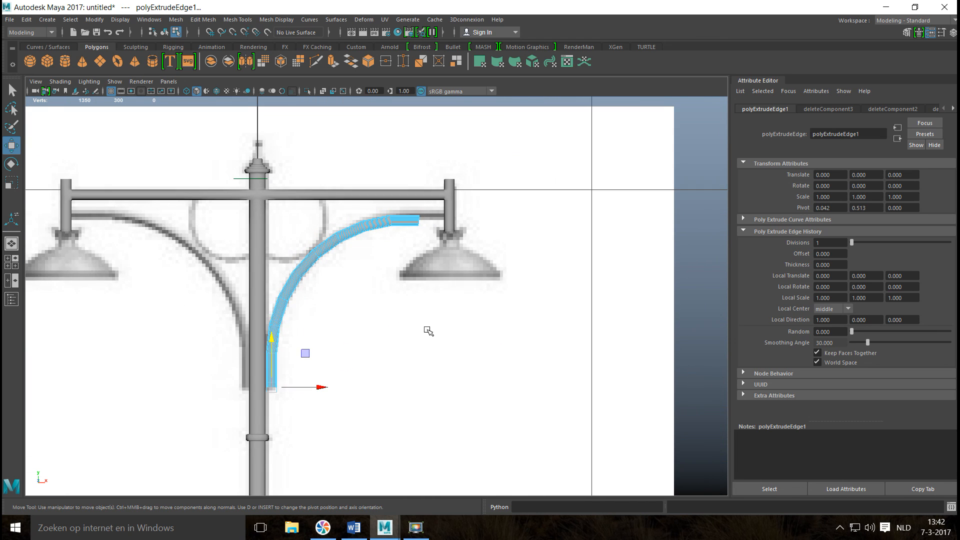
scroll(417, 300, down, 2)
scroll(403, 355, up, 5)
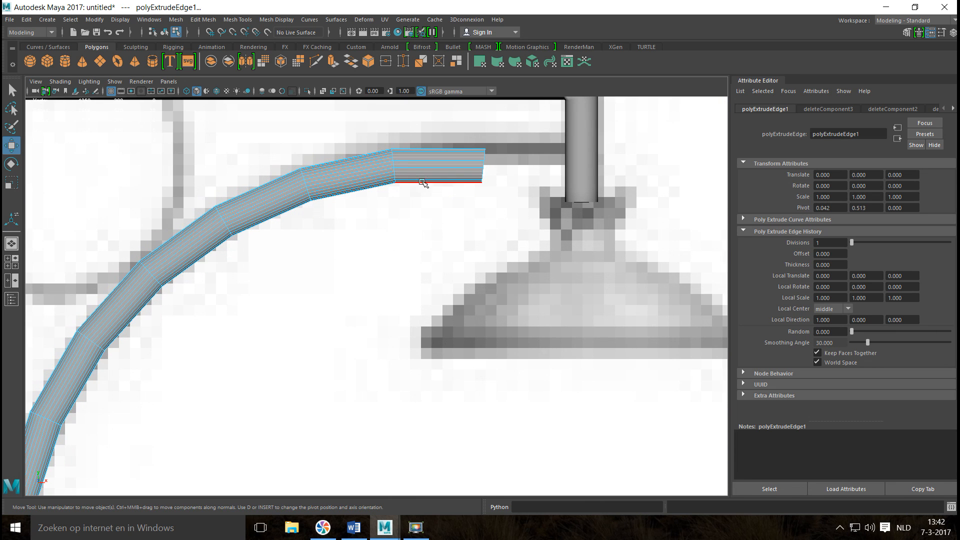
right_drag(459, 176, 413, 172)
drag(513, 214, 466, 132)
drag(489, 171, 478, 169)
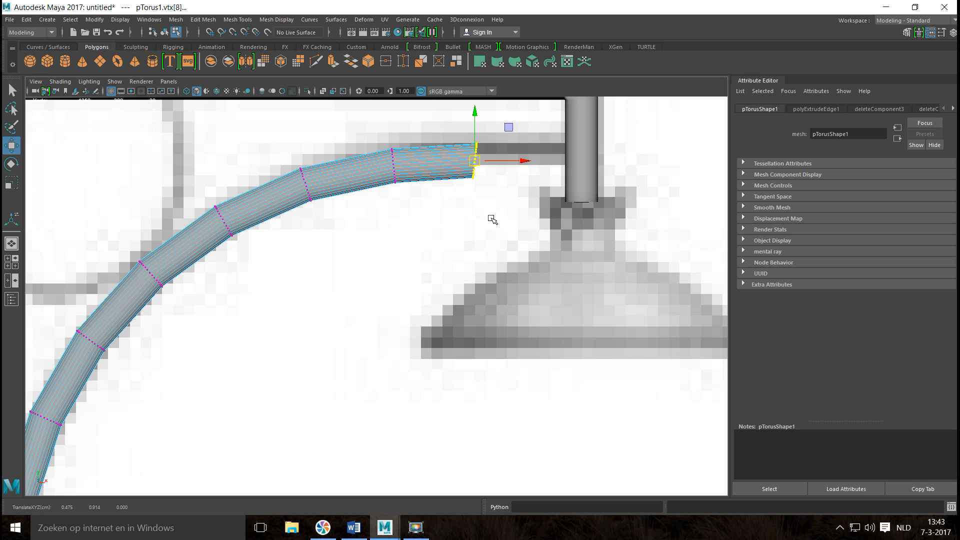
In the perspective view, extrude the open edge loop at the arc's upper end along X toward the right lamp.
click(14, 262)
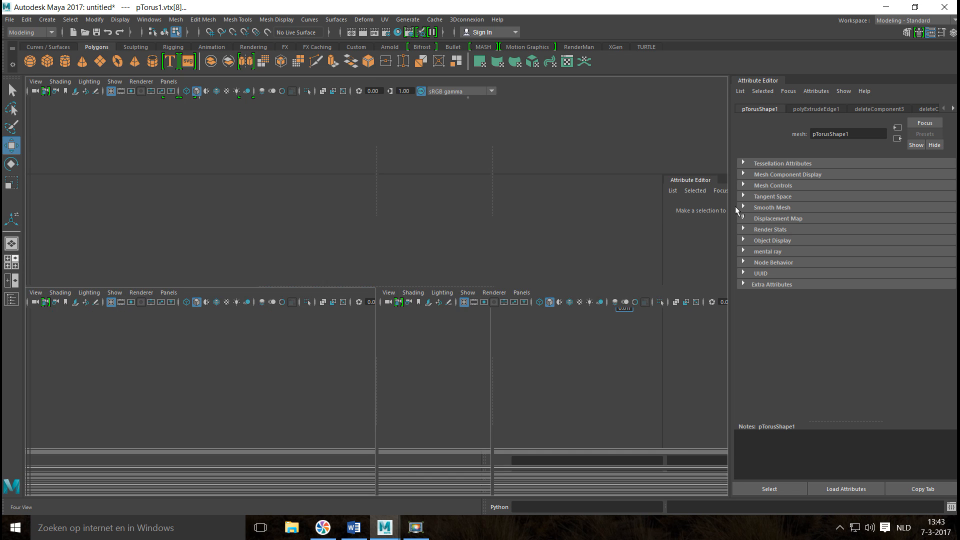
key(space)
key(f)
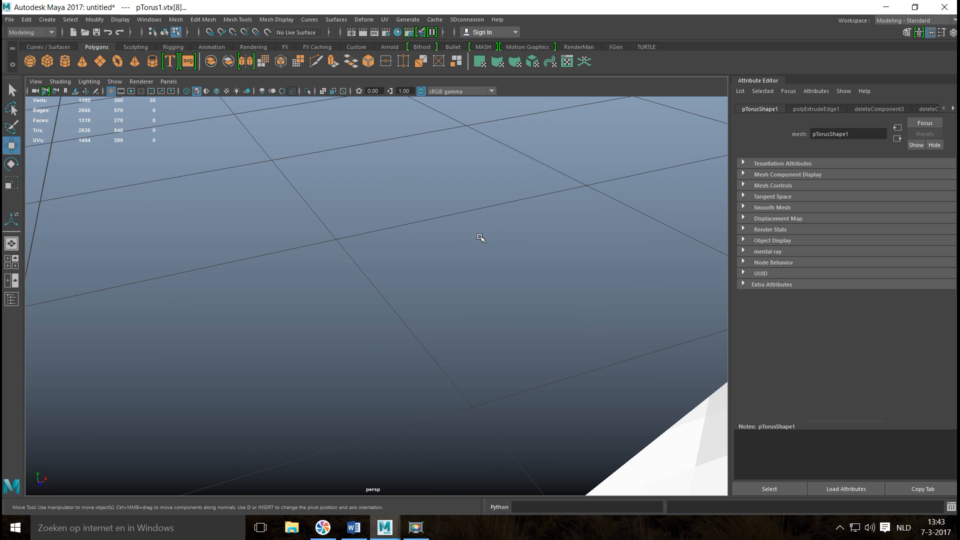
scroll(487, 251, up, 8)
alt+drag(471, 265, 364, 264)
right_drag(358, 262, 354, 202)
click(348, 262)
double_click(349, 262)
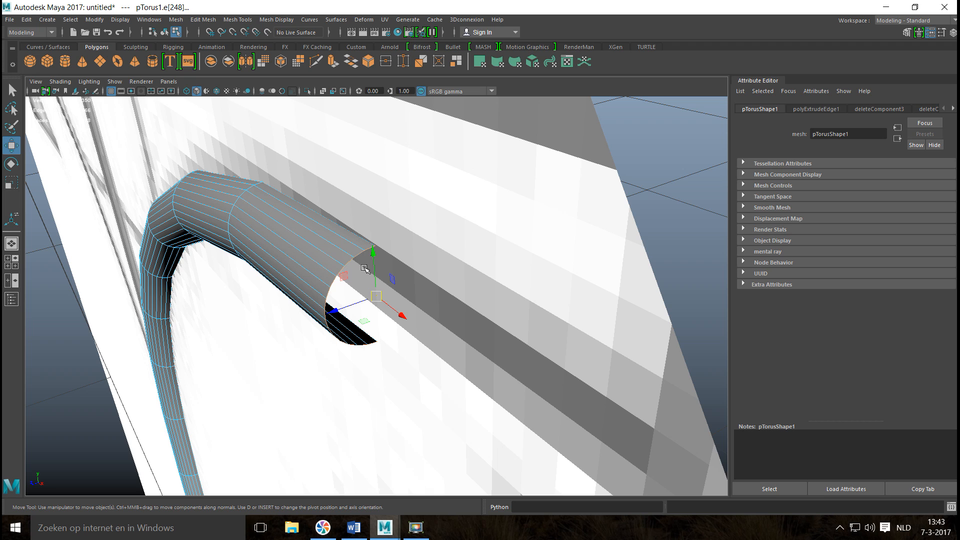
key(ctrl+e)
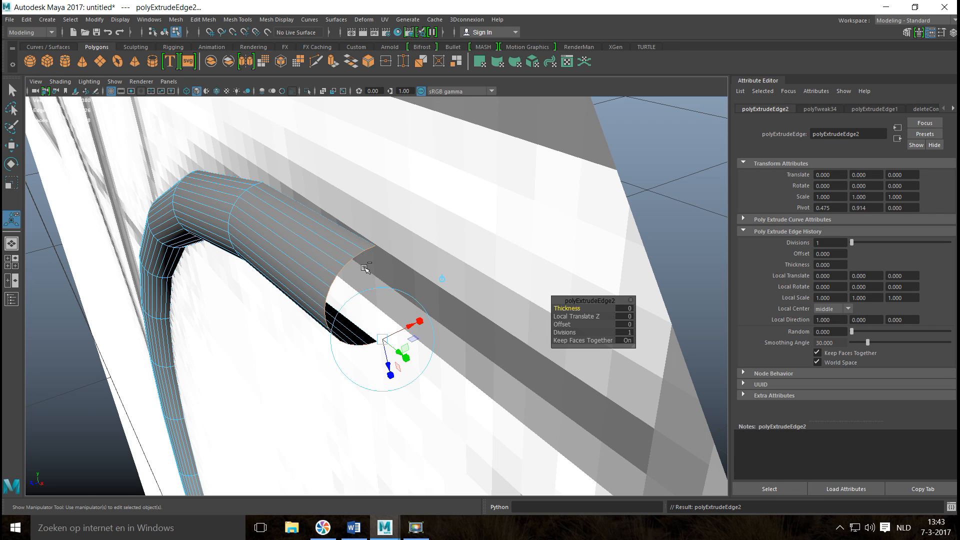
key(w)
drag(409, 318, 544, 424)
In the front view, straighten the extruded end loop with a slight rotation and move it to about X 0.558, meeting the lamp's vertical rod.
click(16, 262)
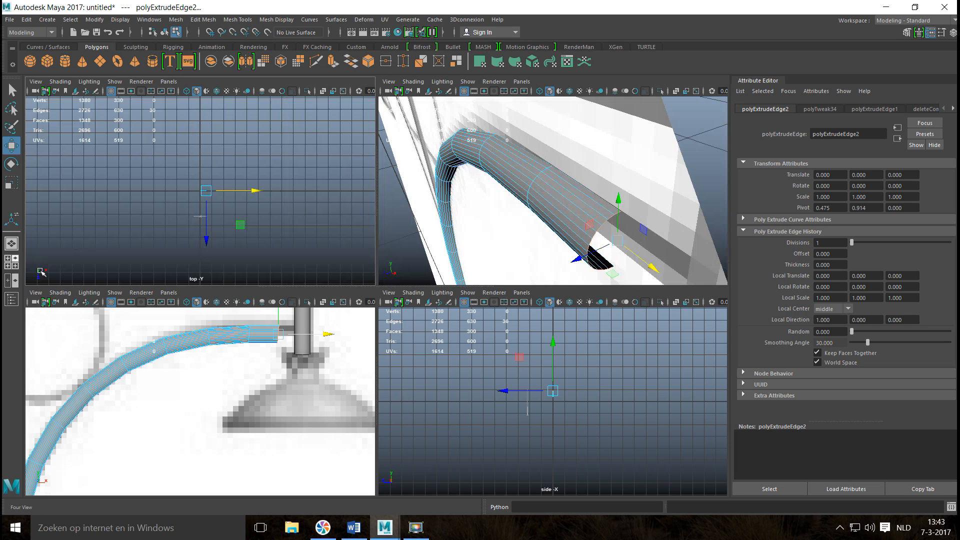
key(space)
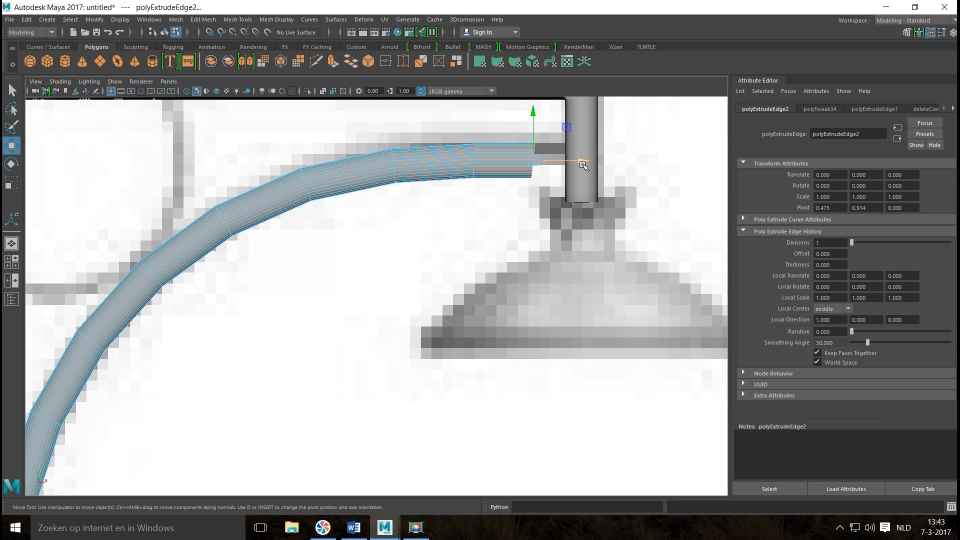
drag(585, 159, 612, 172)
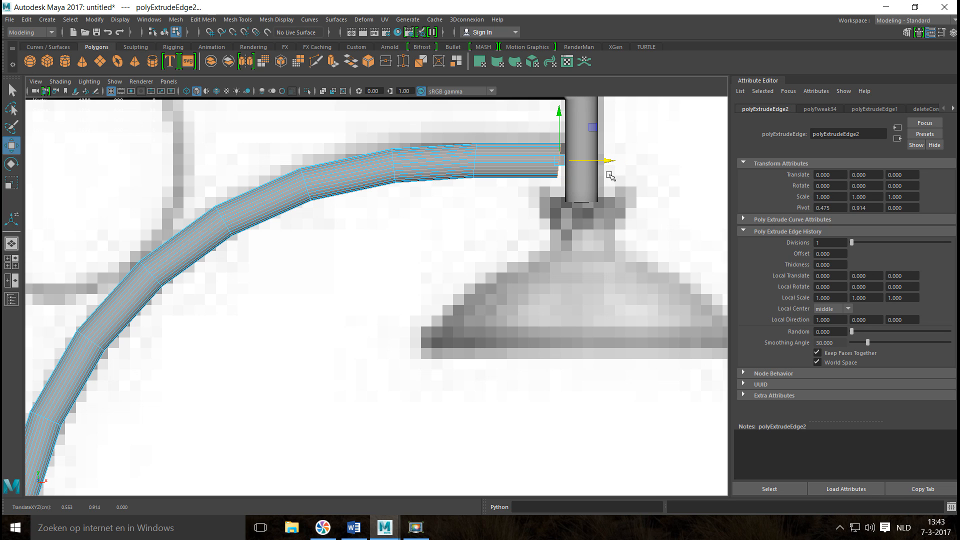
key(e)
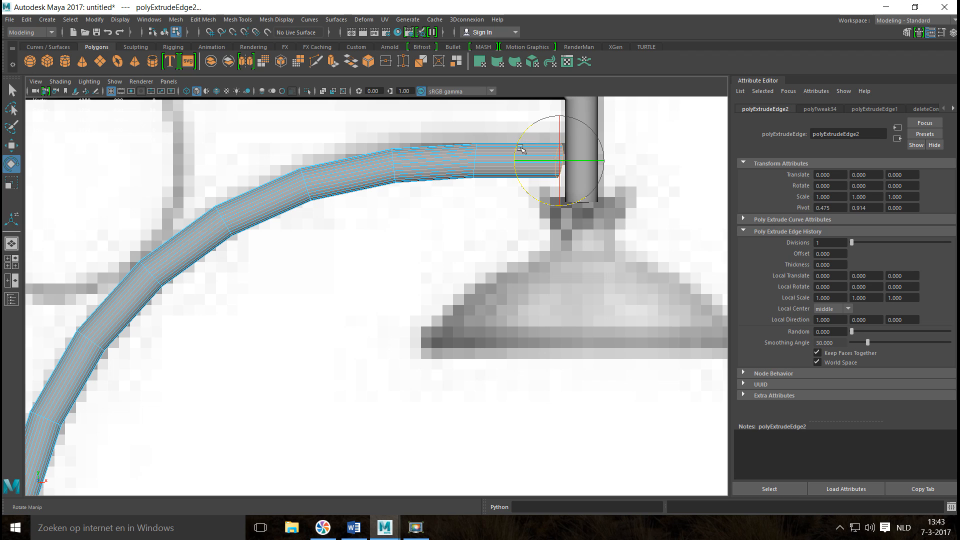
mouse_move(534, 182)
mouse_down()
mouse_move(530, 195)
mouse_move(528, 186)
mouse_move(520, 193)
mouse_up()
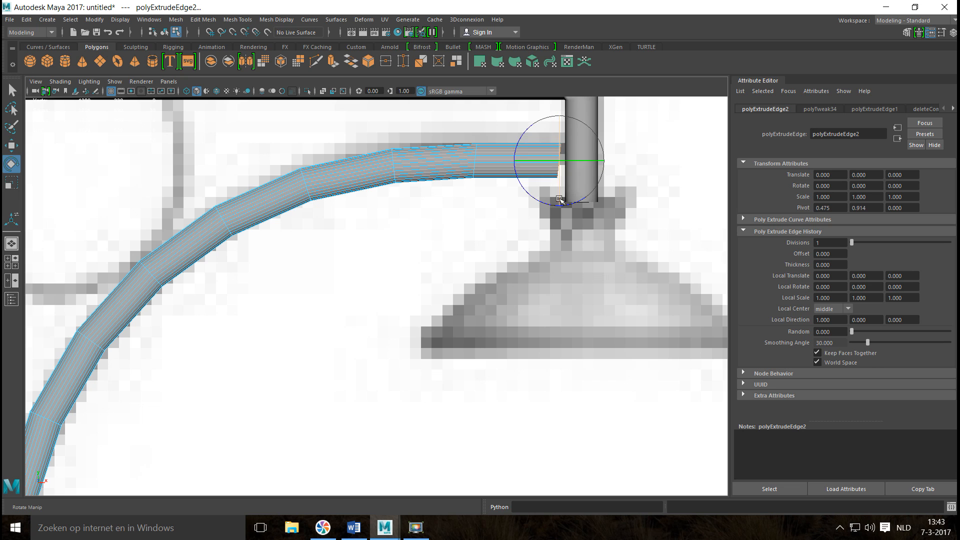
key(w)
drag(605, 159, 612, 160)
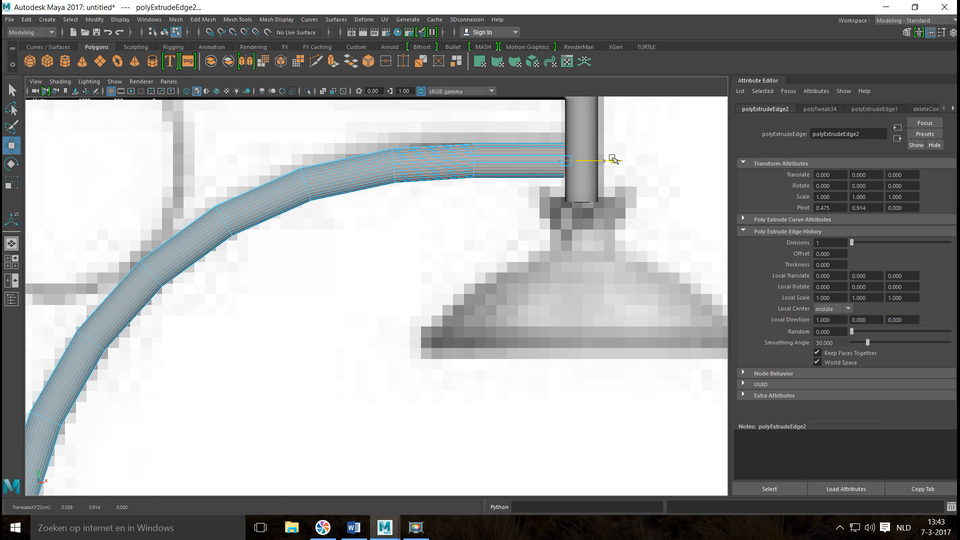
In the top view, move the whole curved bracket along Z until it is centred on the horizontal arm.
scroll(612, 160, down, 10)
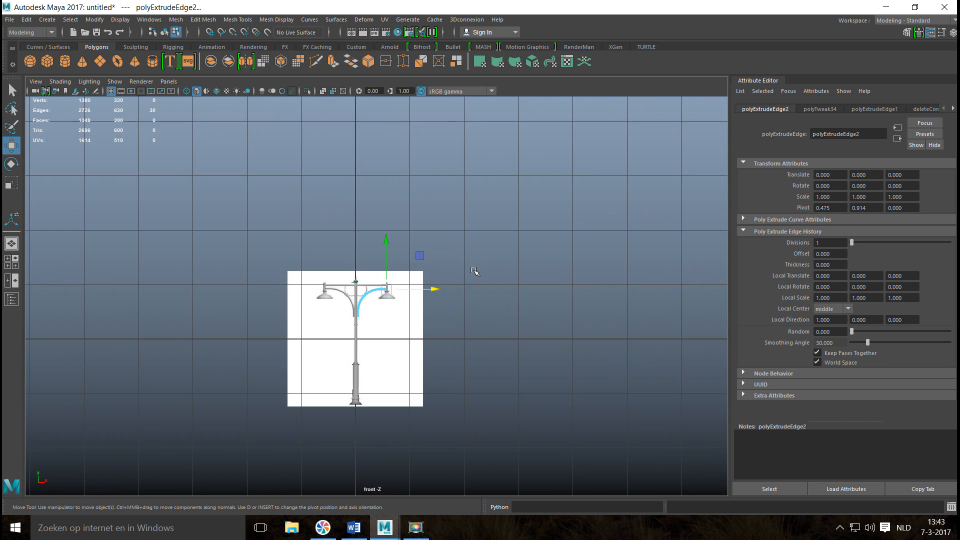
click(11, 262)
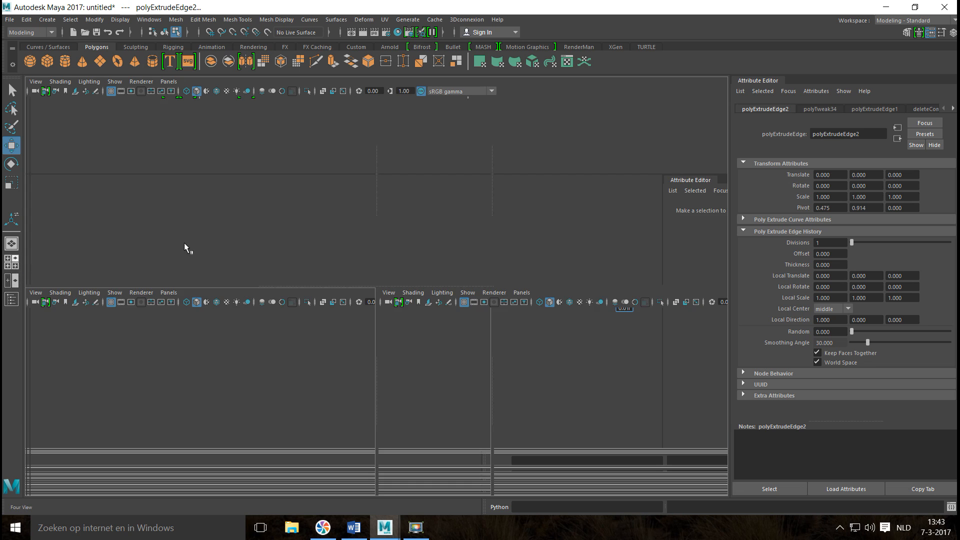
key(space)
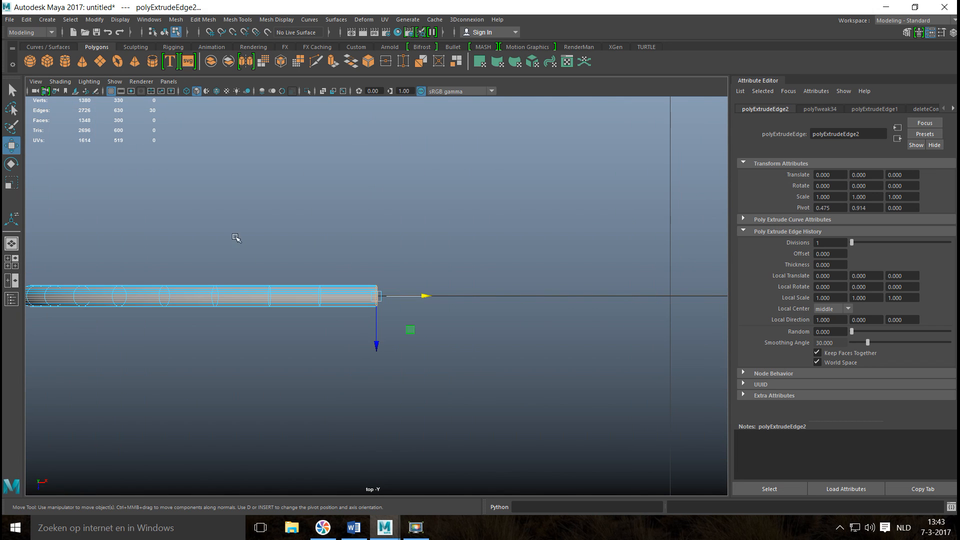
right_drag(235, 231, 300, 217)
alt+middle_drag(208, 334, 442, 234)
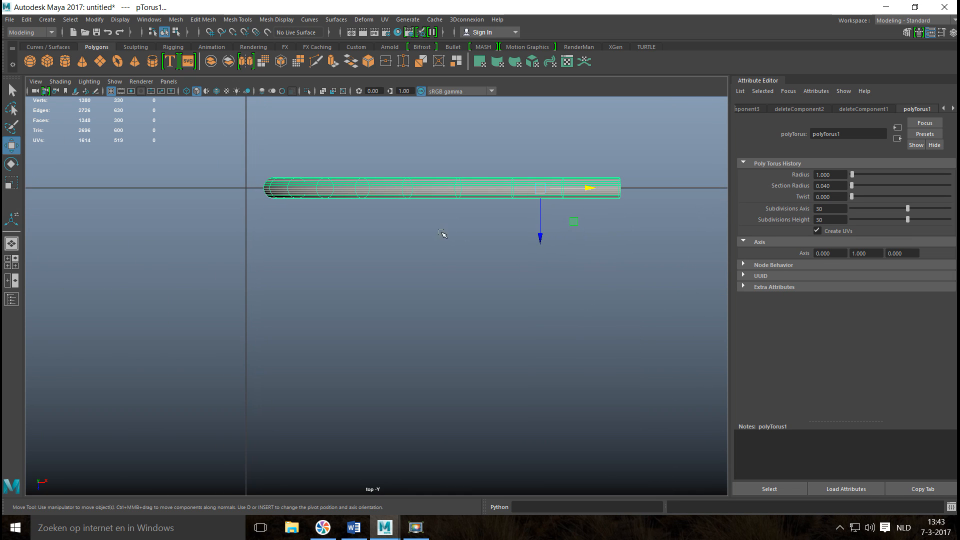
scroll(331, 293, down, 10)
drag(385, 337, 388, 397)
key(f)
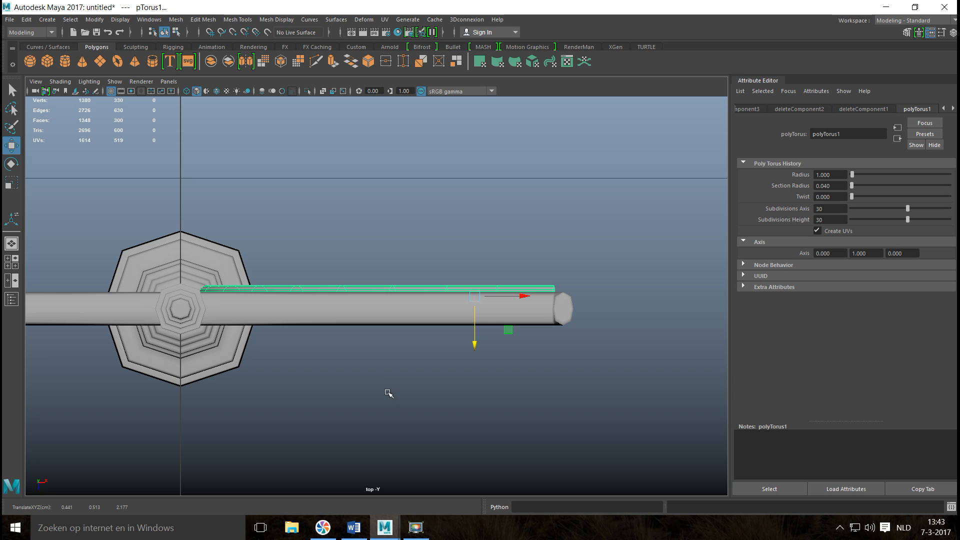
key(4)
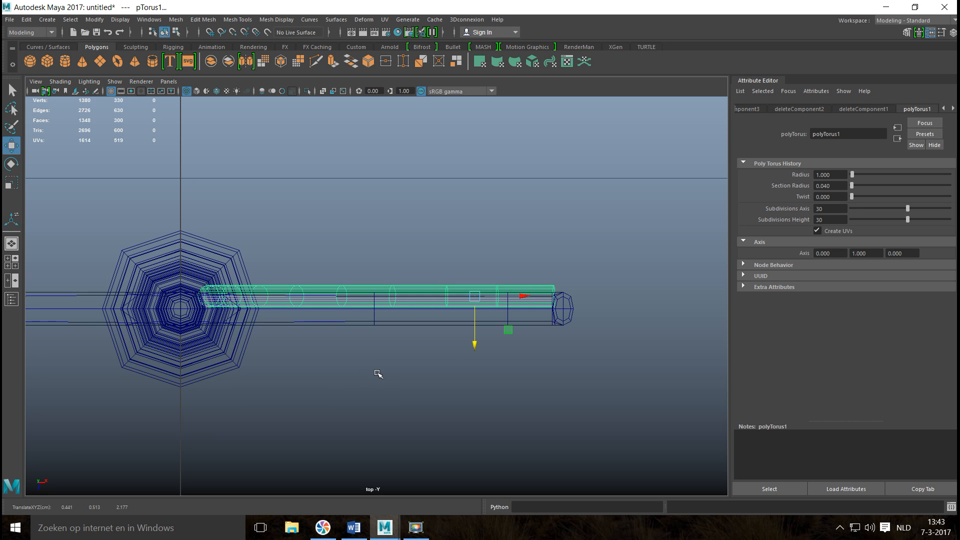
alt+middle_drag(382, 385, 398, 329)
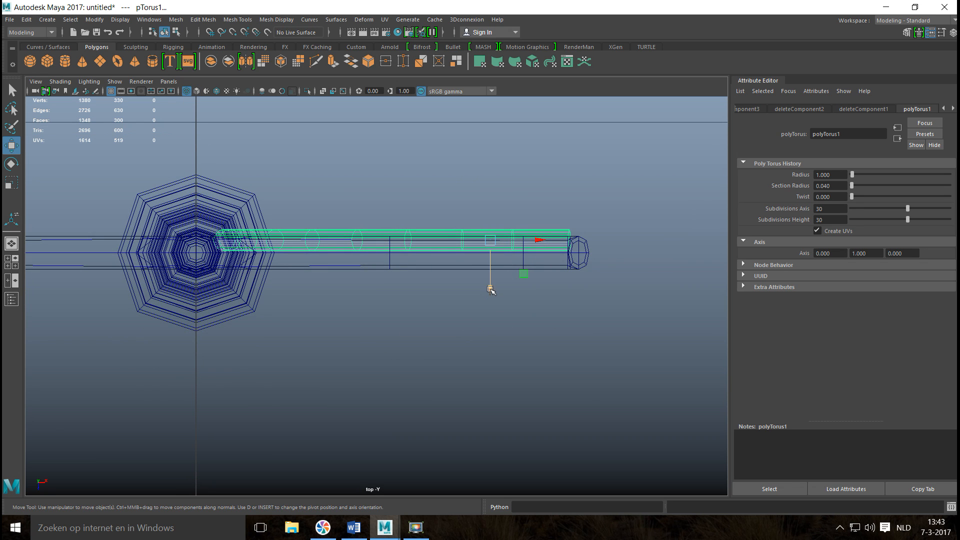
drag(490, 290, 489, 270)
Move the bracket's pivot along X onto the pole's centre axis with snapping.
key(v)
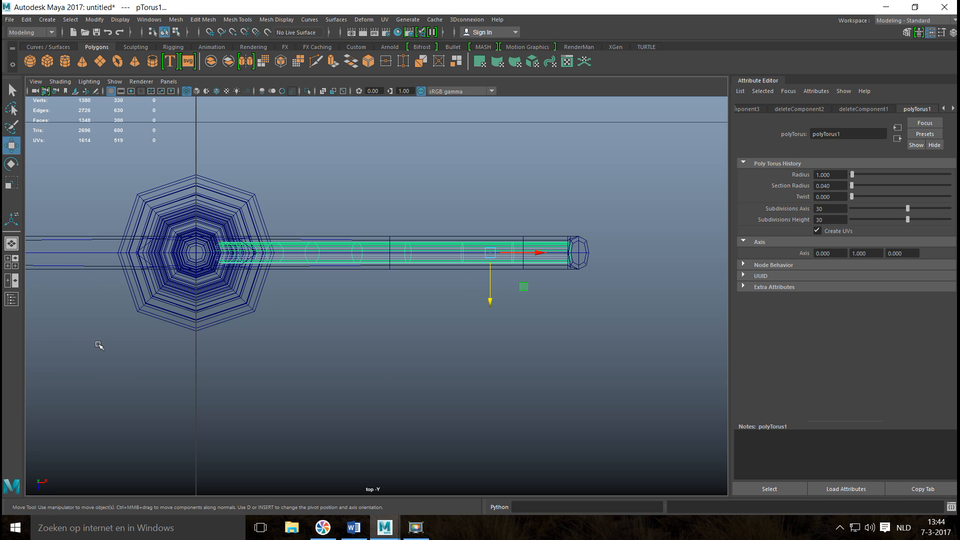
key(d)
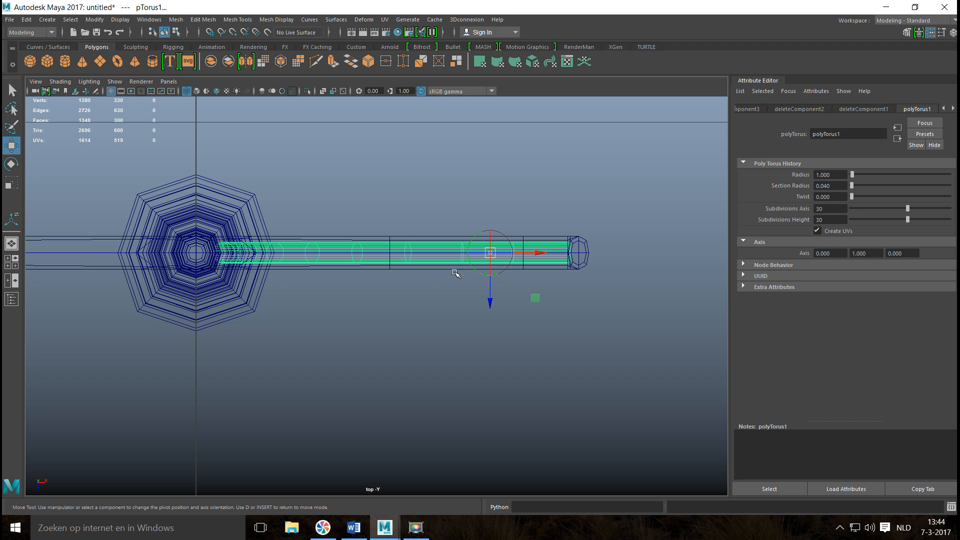
drag(537, 252, 162, 252)
key(d)
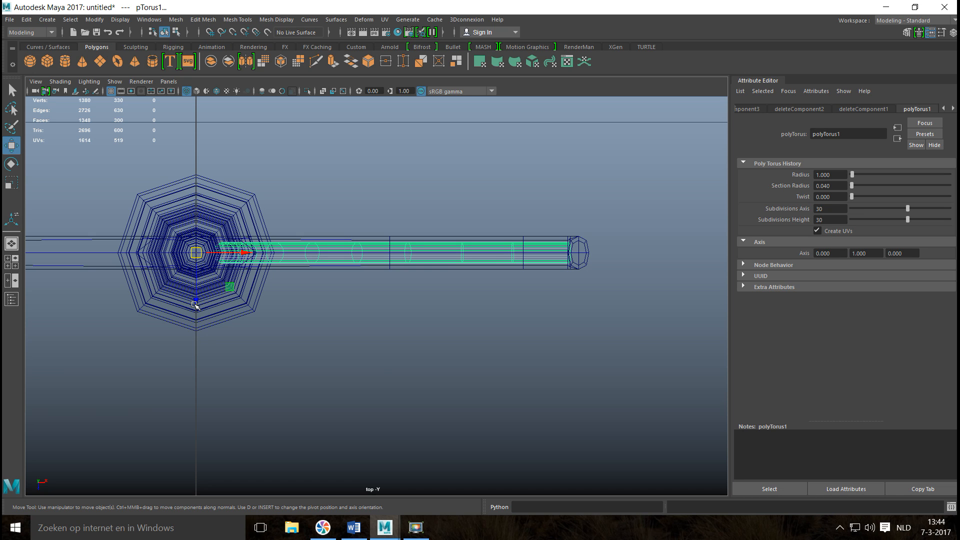
Duplicate the bracket and rotate the copy around the pole to the opposite side.
key(ctrl+d)
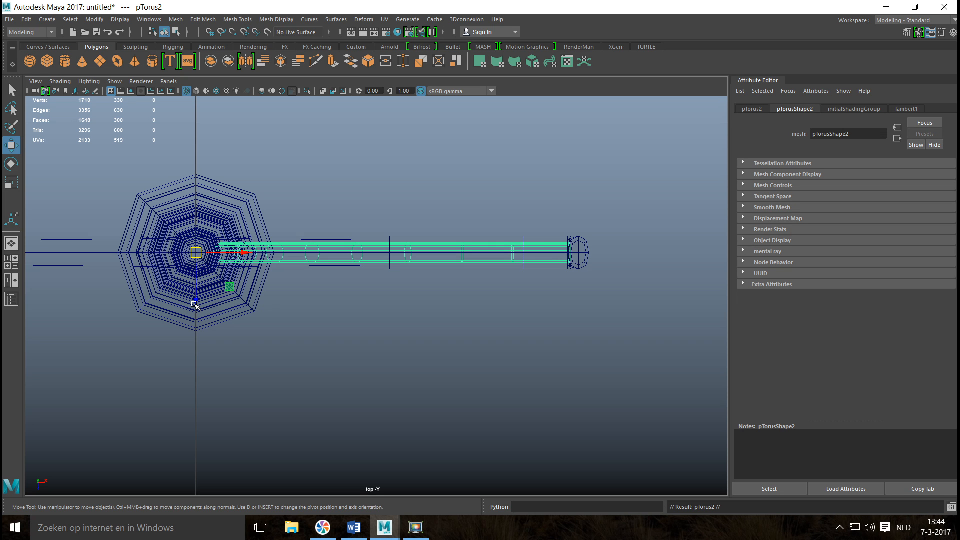
key(e)
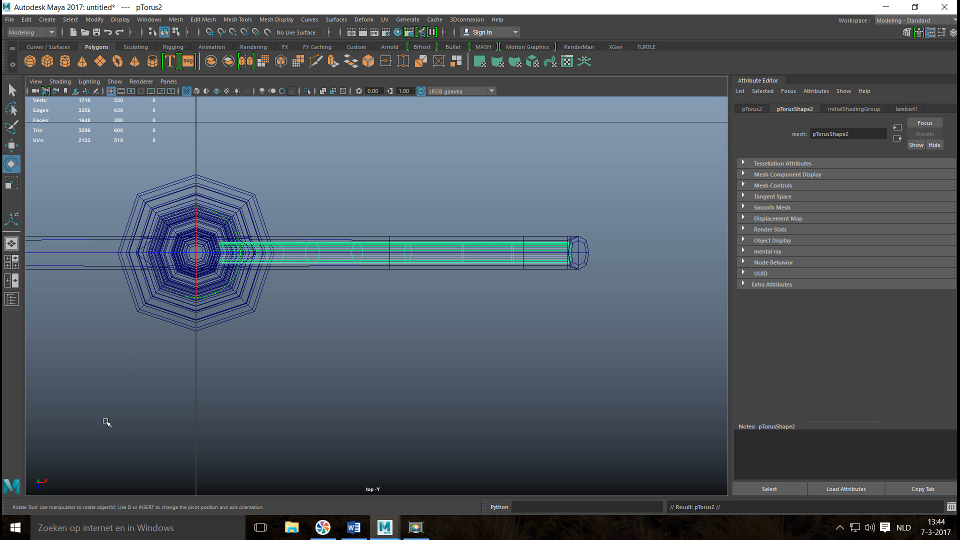
drag(236, 270, 221, 343)
Deselect the copy and examine both curved brackets against the pole and reference image in the perspective view.
click(11, 261)
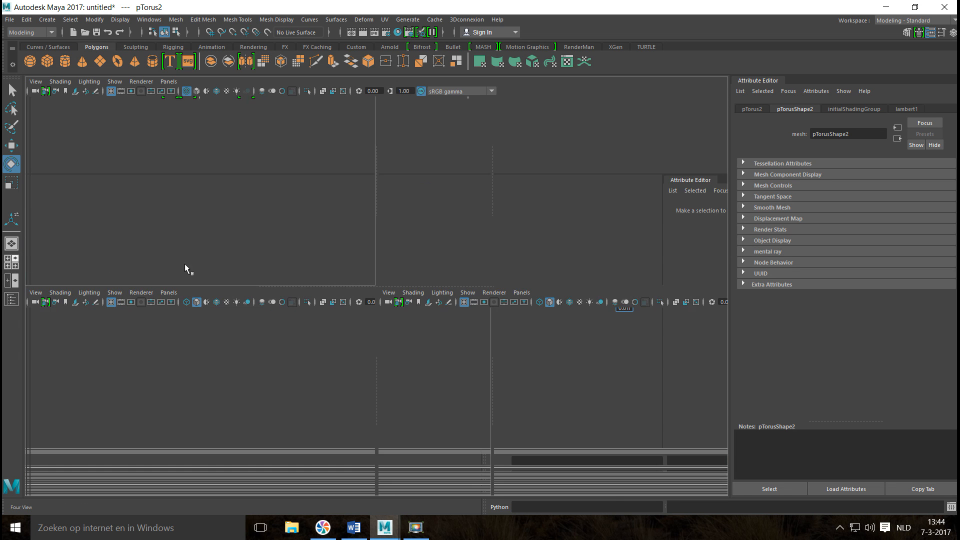
key(space)
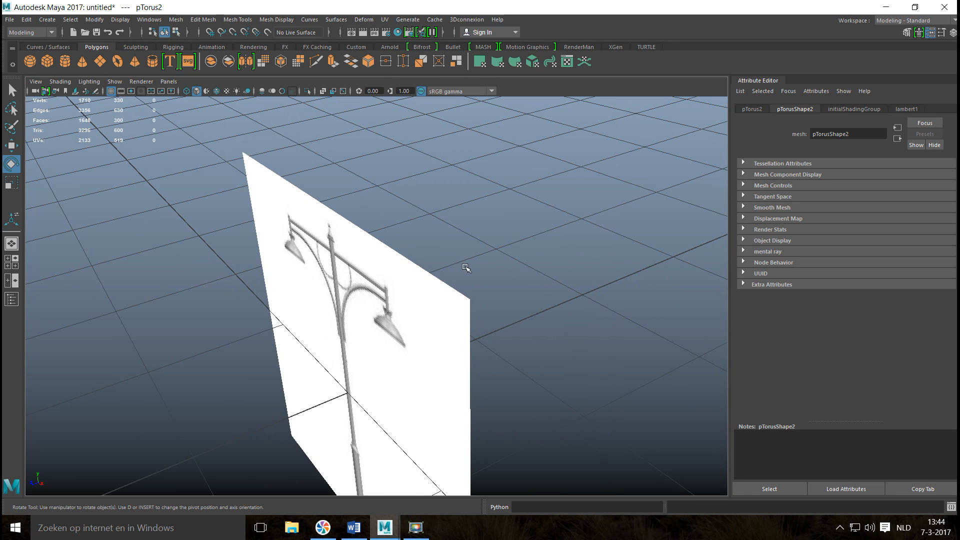
alt+drag(423, 282, 561, 207)
click(558, 230)
scroll(558, 230, up, 4)
alt+middle_drag(403, 255, 503, 267)
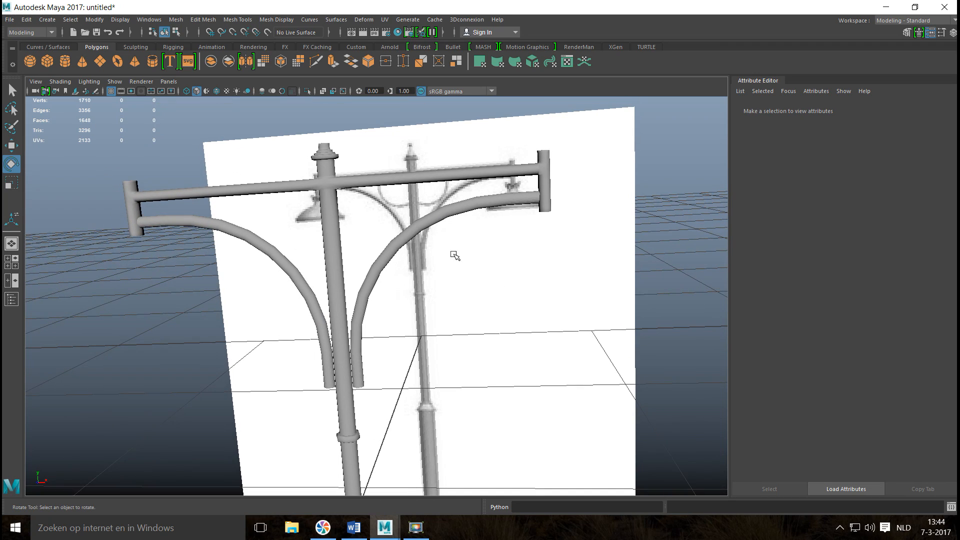
alt+middle_drag(416, 323, 396, 284)
alt+right_drag(396, 284, 152, 189)
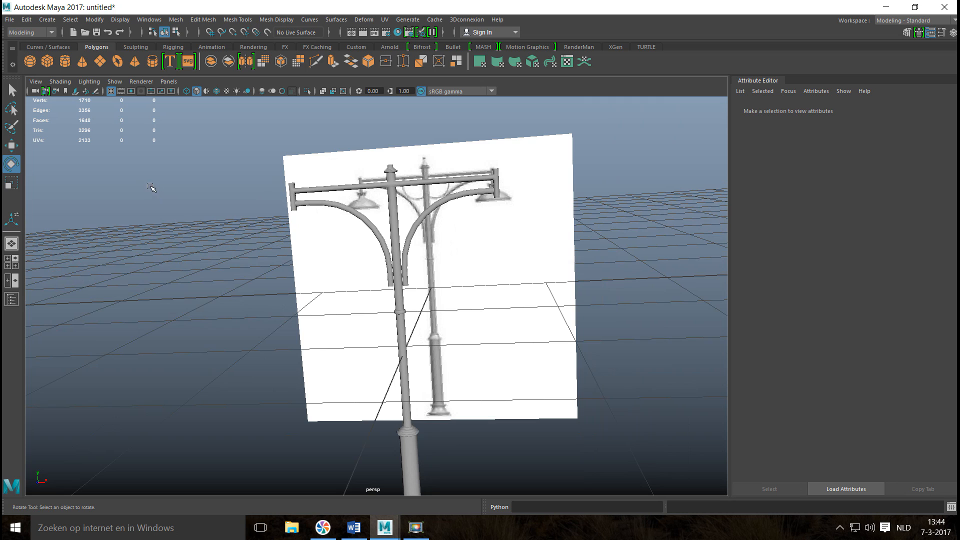
Create a polygon cylinder and move it along Z to about 4.325, in front of the street light.
click(65, 64)
alt+drag(280, 240, 398, 290)
key(w)
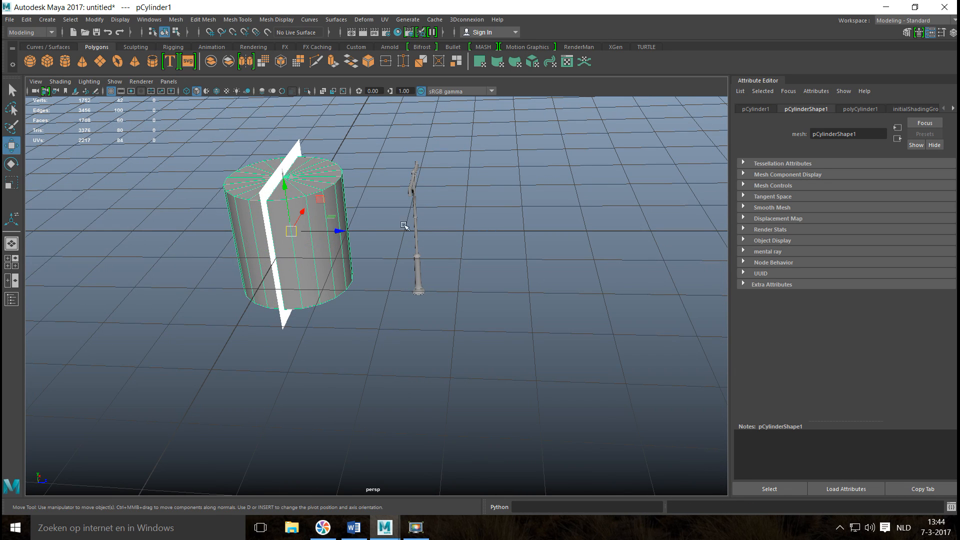
drag(340, 232, 599, 231)
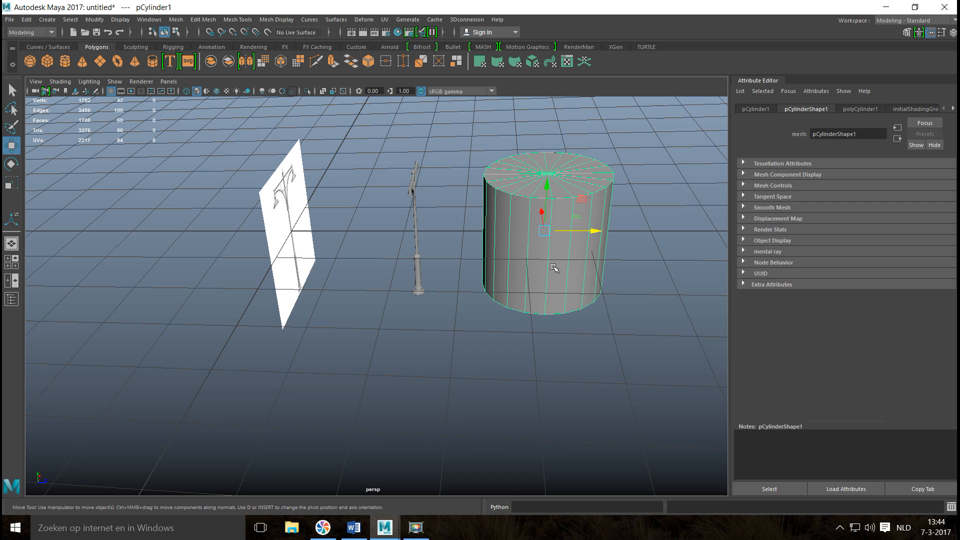
Set the new cylinder's cap subdivisions to 0.
key(ctrl+a)
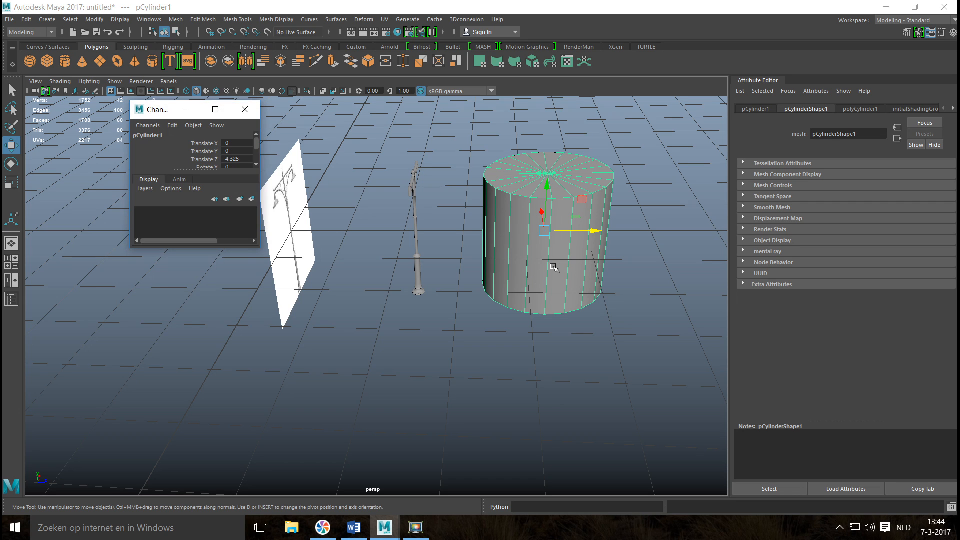
click(245, 109)
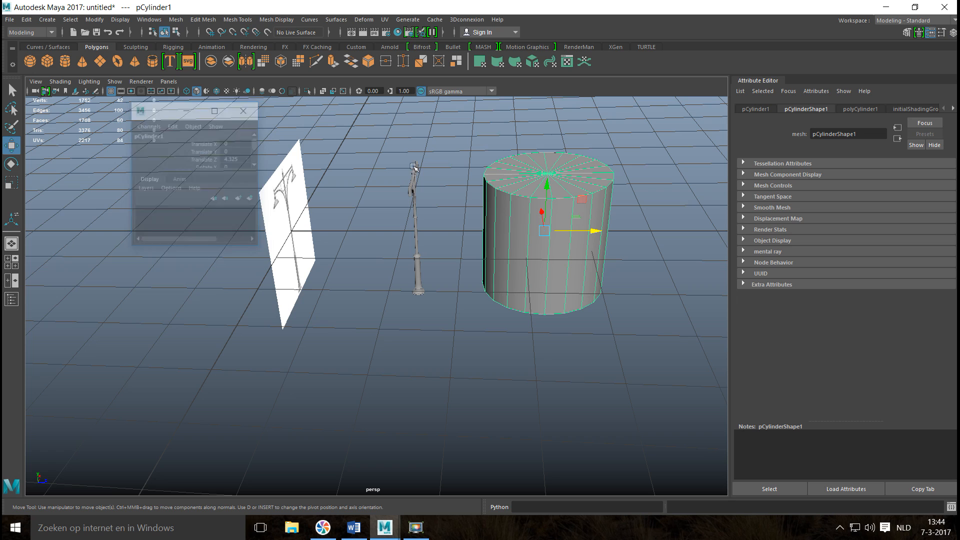
click(859, 110)
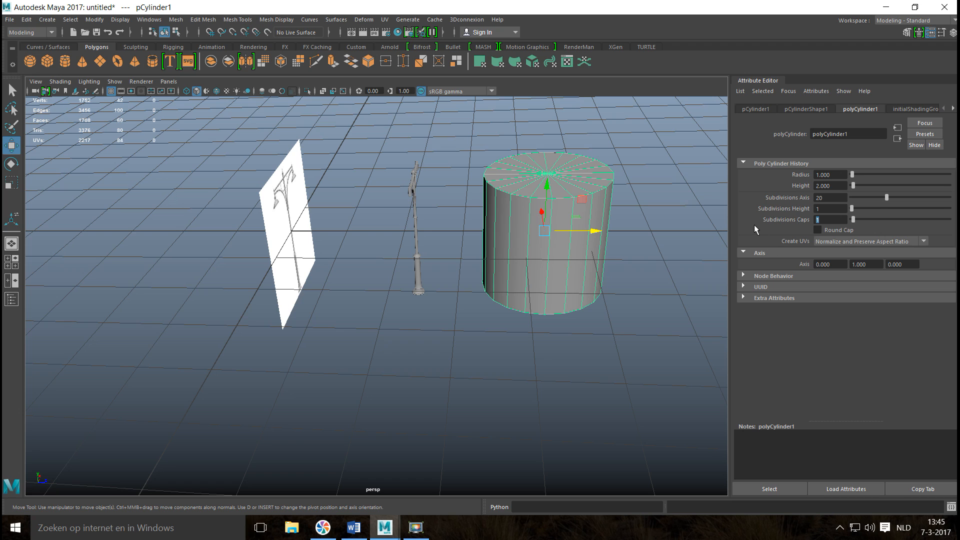
click(677, 269)
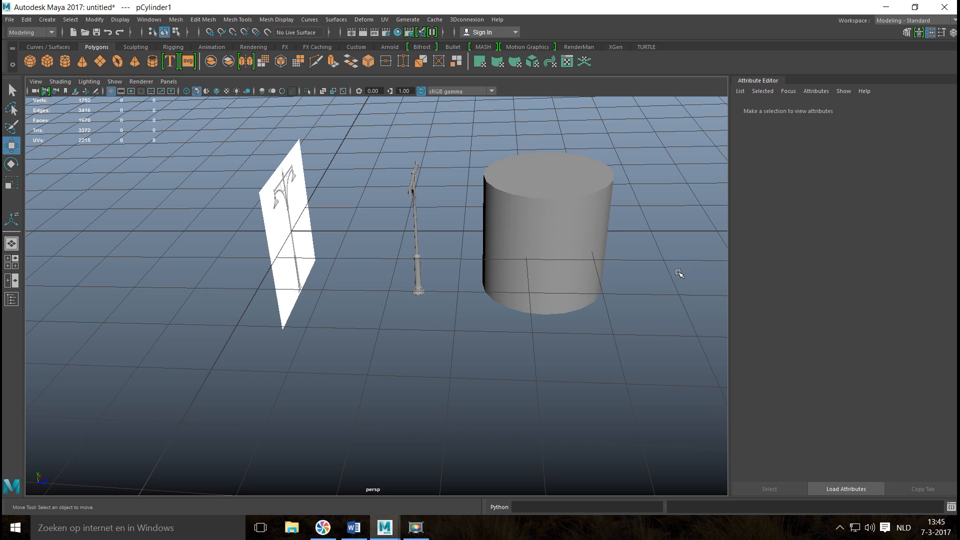
click(570, 215)
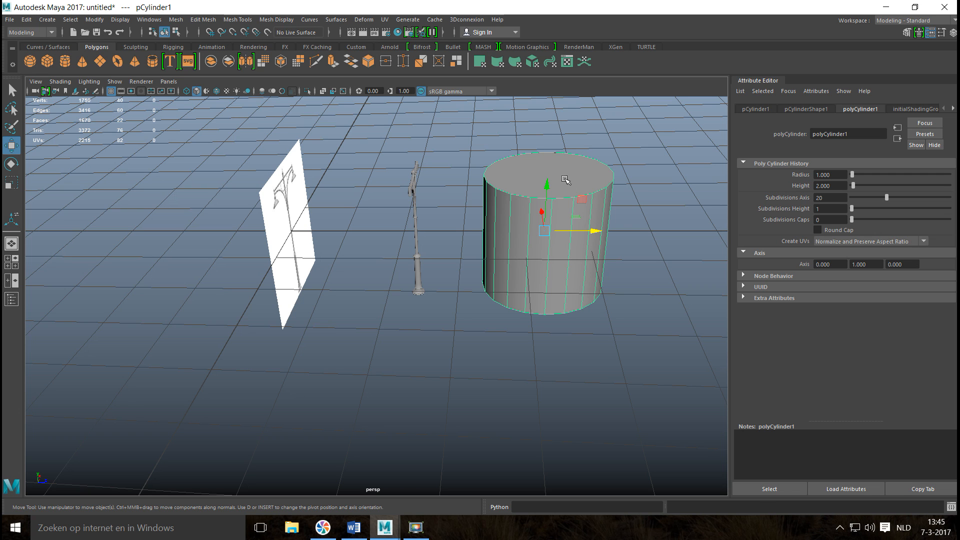
Delete the cylinder's bottom cap face and return to object selection.
alt+drag(561, 343, 561, 296)
right_drag(561, 296, 597, 244)
click(562, 323)
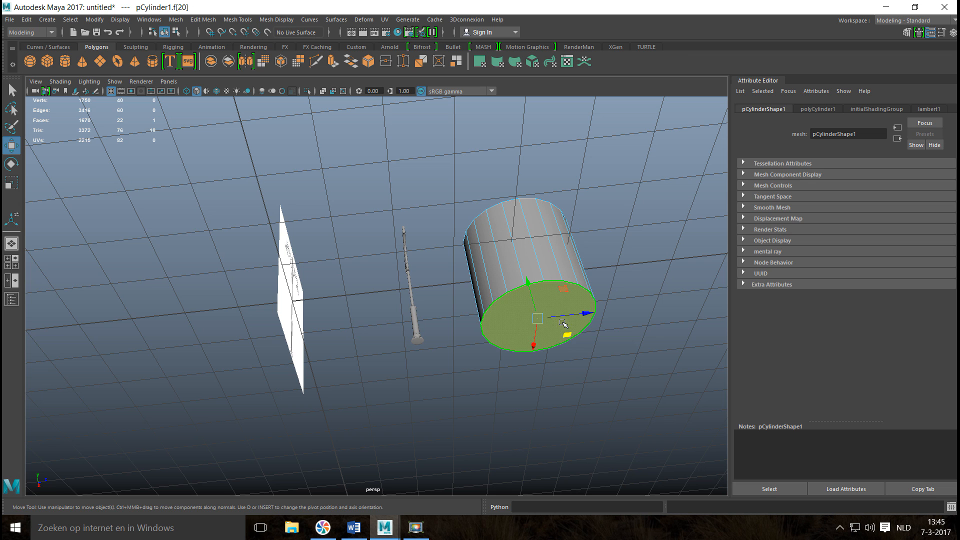
key(Delete)
right_drag(537, 256, 583, 216)
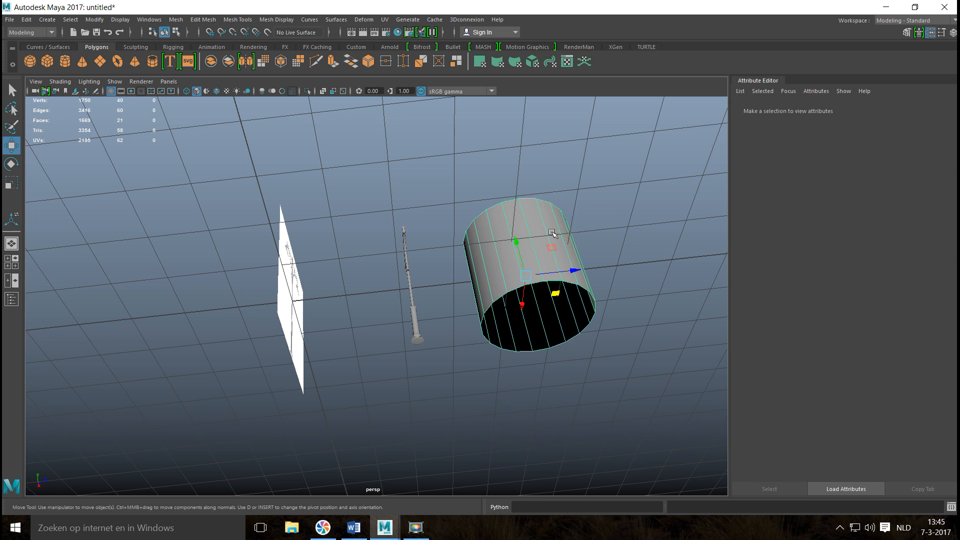
Scale the open cylinder down along Y into a thin disc.
alt+drag(553, 354, 526, 415)
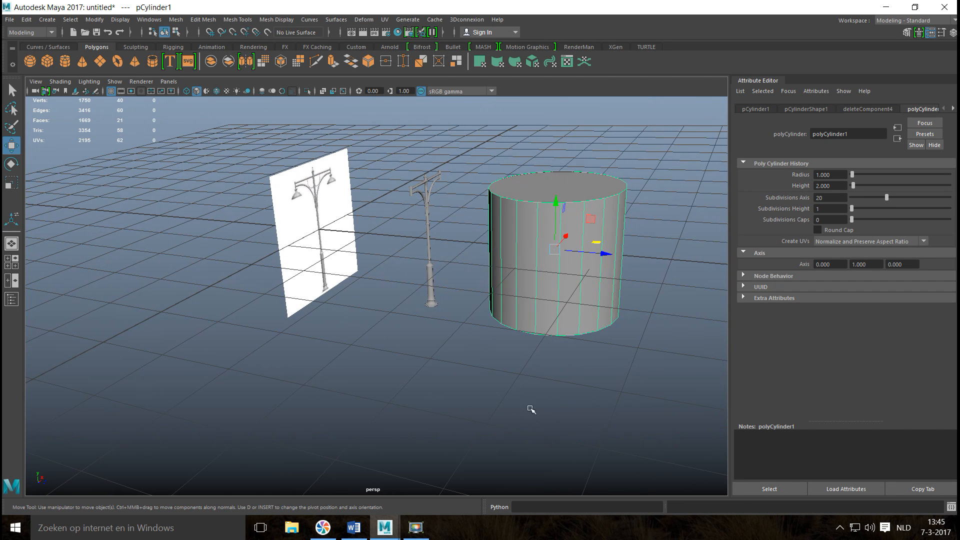
key(r)
drag(556, 203, 562, 248)
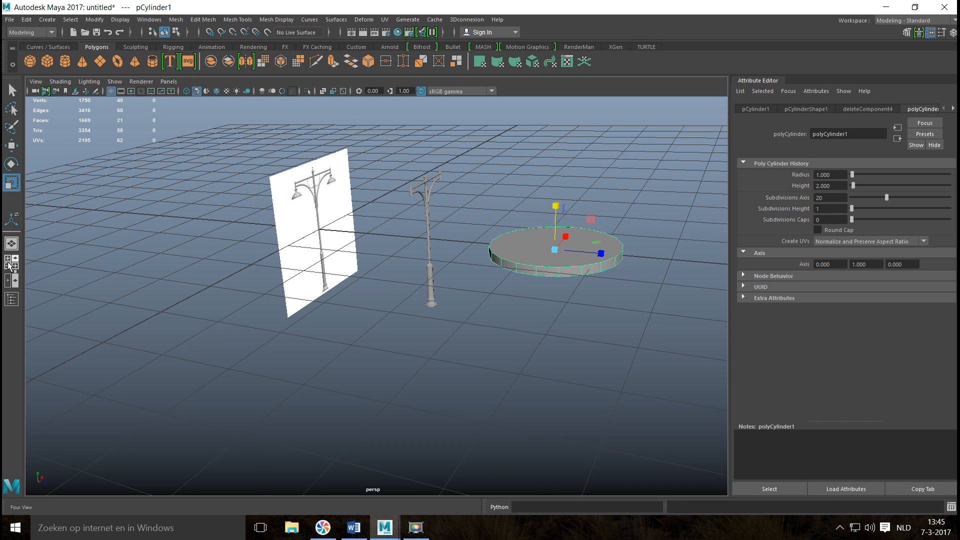
In the front view, move the disc along X and Y to just below the reference's left lampshade.
click(9, 260)
key(space)
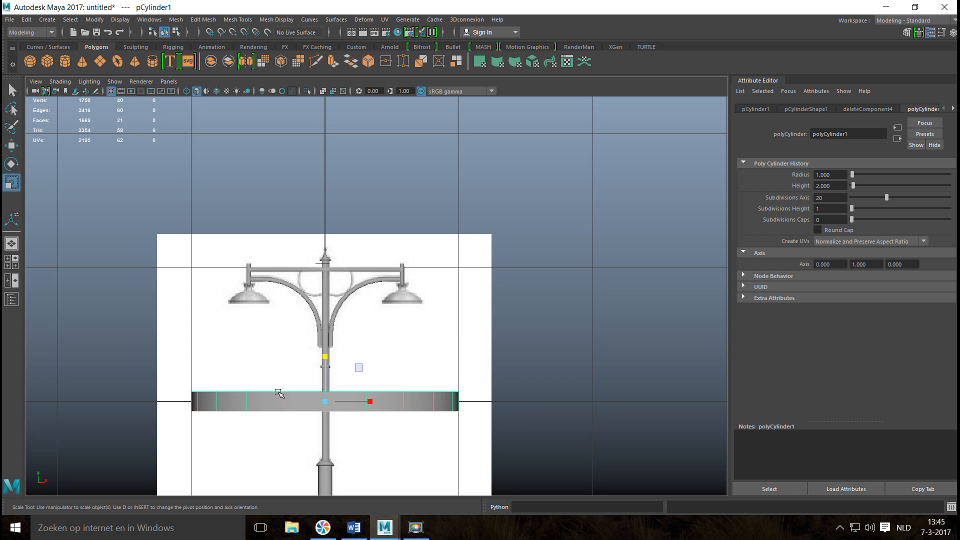
key(w)
drag(374, 403, 294, 401)
drag(243, 351, 238, 266)
Scale the disc uniformly to about the left lampshade's rim width and move it onto the rim at X -0.570, Y 0.741.
key(r)
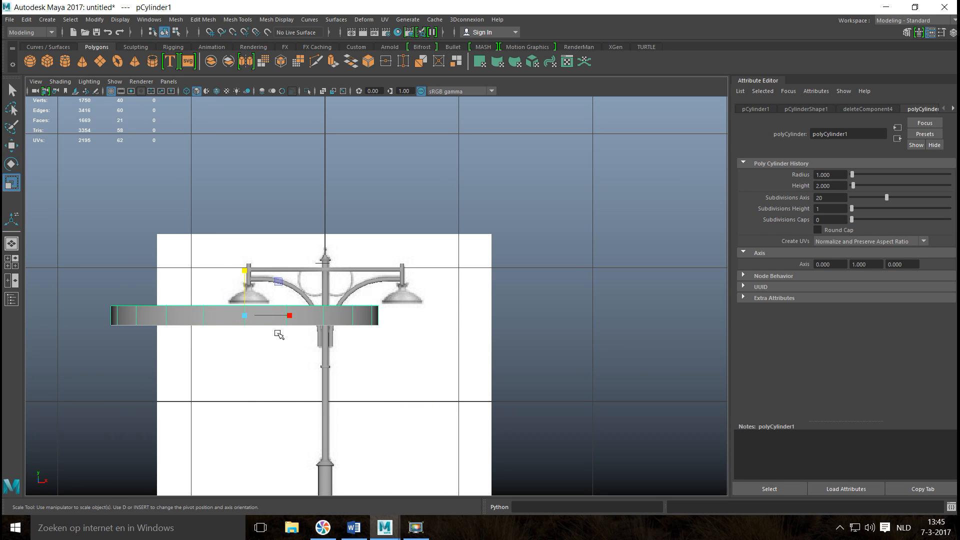
drag(238, 316, 80, 332)
key(f)
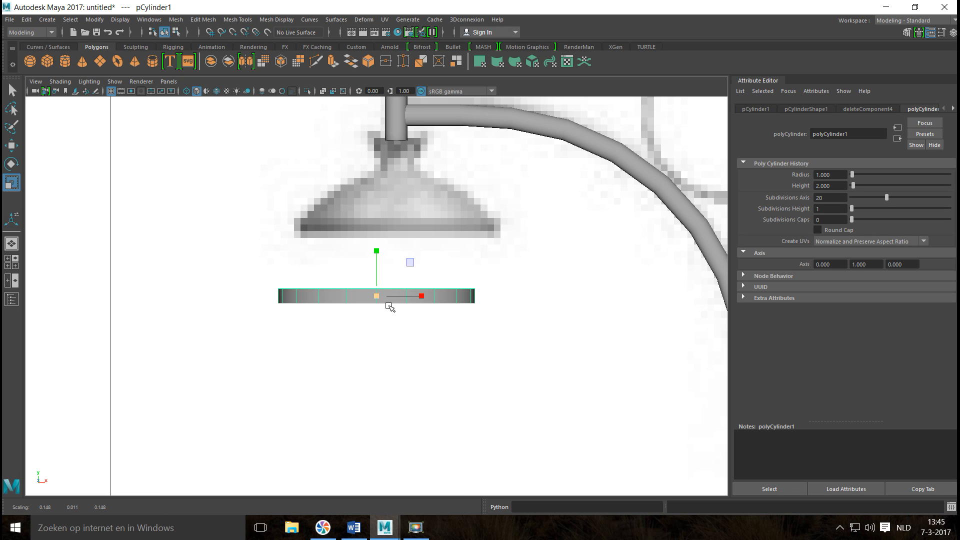
drag(376, 297, 444, 303)
key(w)
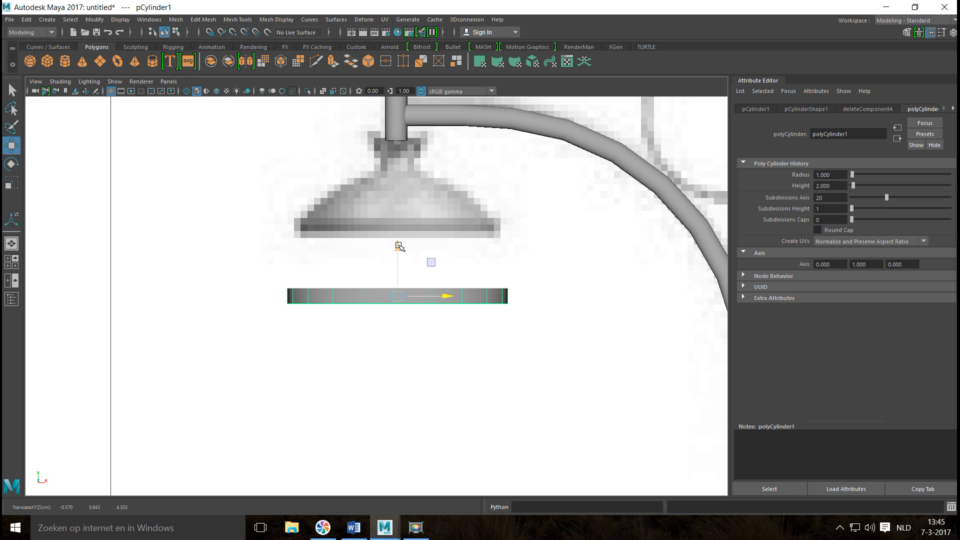
drag(398, 246, 383, 182)
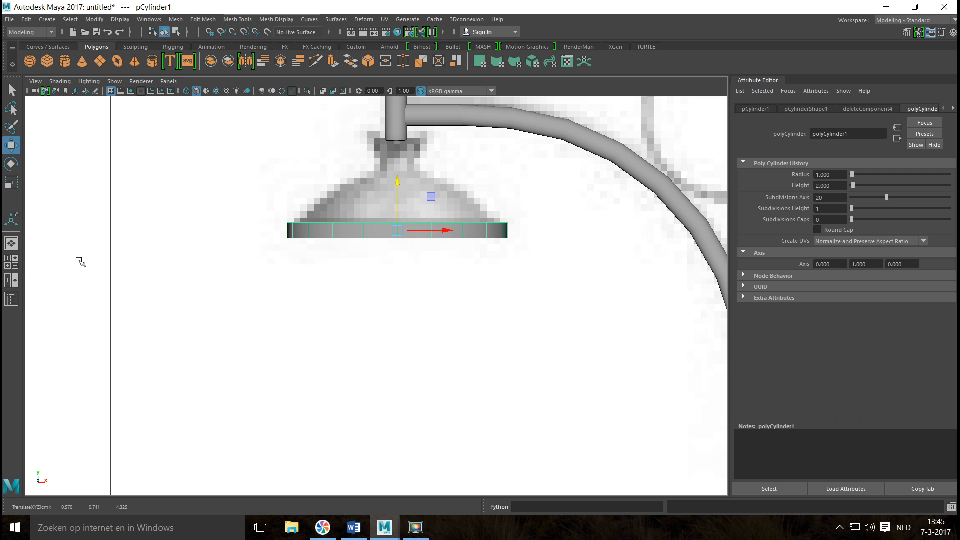
In the perspective view, extrude the disc's top cap face and scale it inward uniformly to about 0.94.
click(11, 262)
key(space)
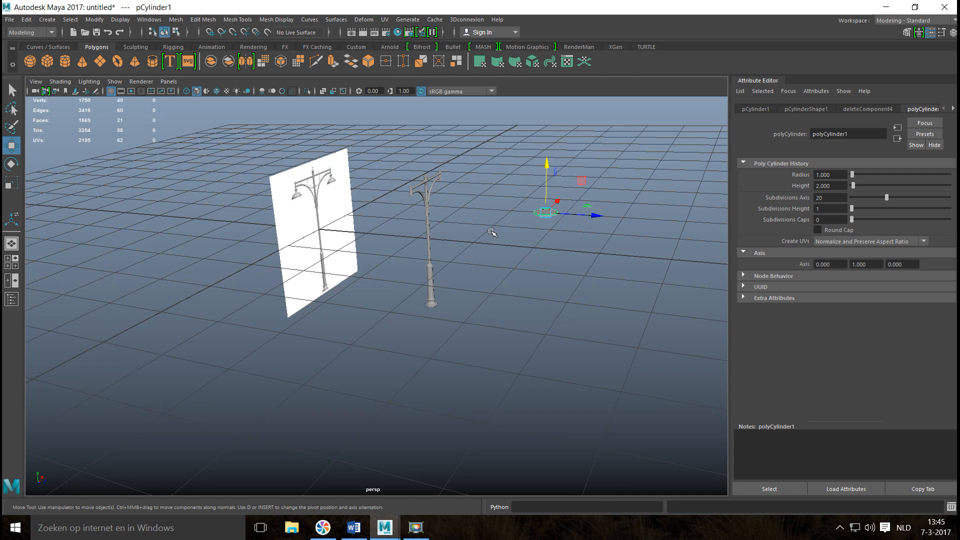
right_drag(452, 271, 456, 265)
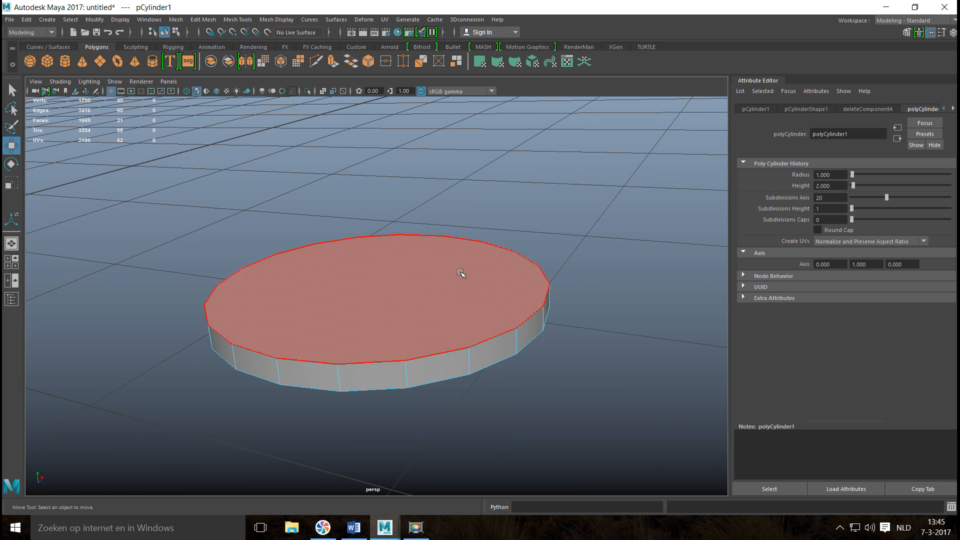
click(456, 265)
key(ctrl+e)
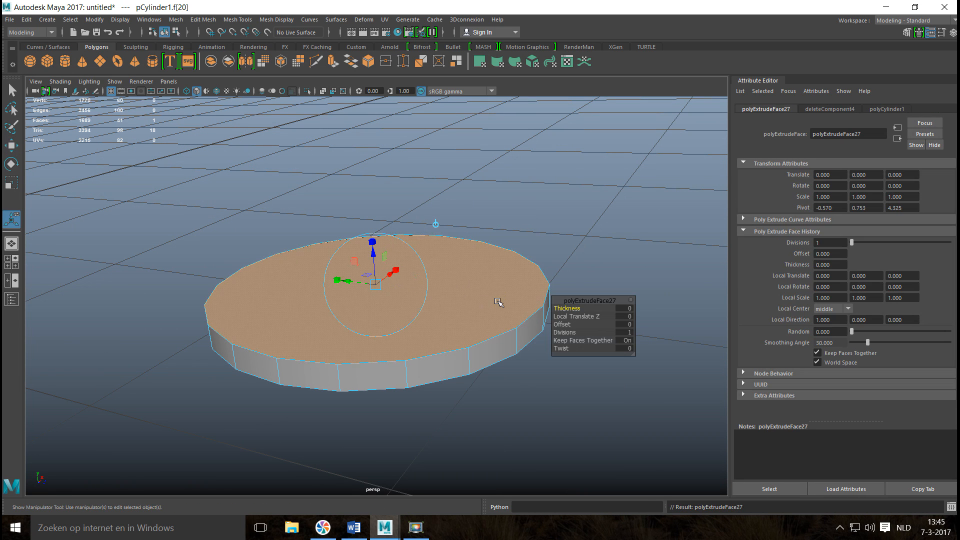
key(r)
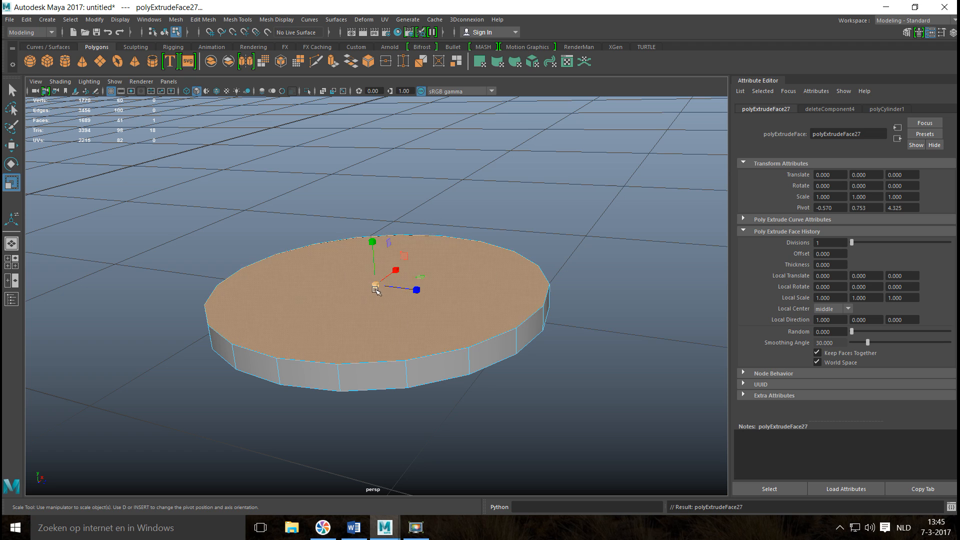
drag(377, 286, 363, 294)
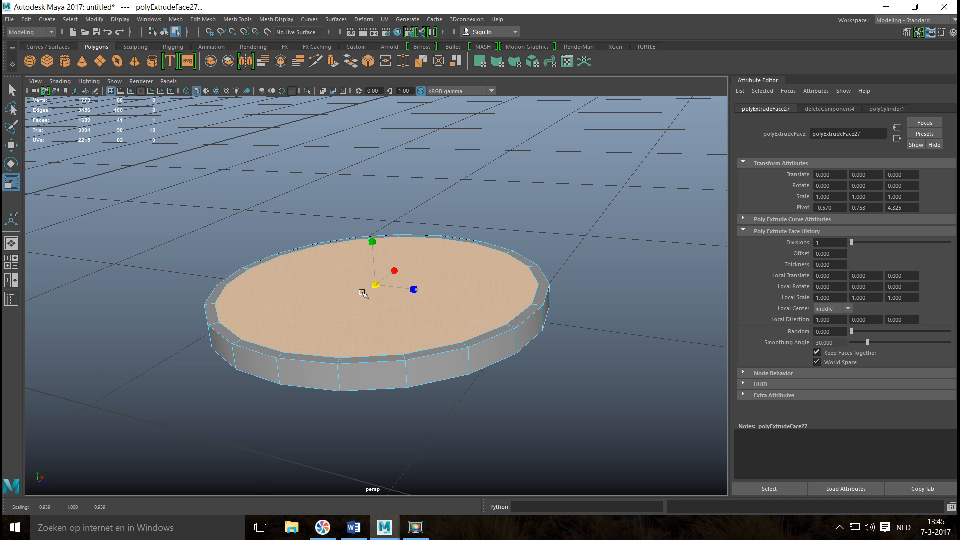
Extrude the inset cap up to about Y 0.762 and, in the front view, scale it to about 0.98.
key(ctrl+e)
key(w)
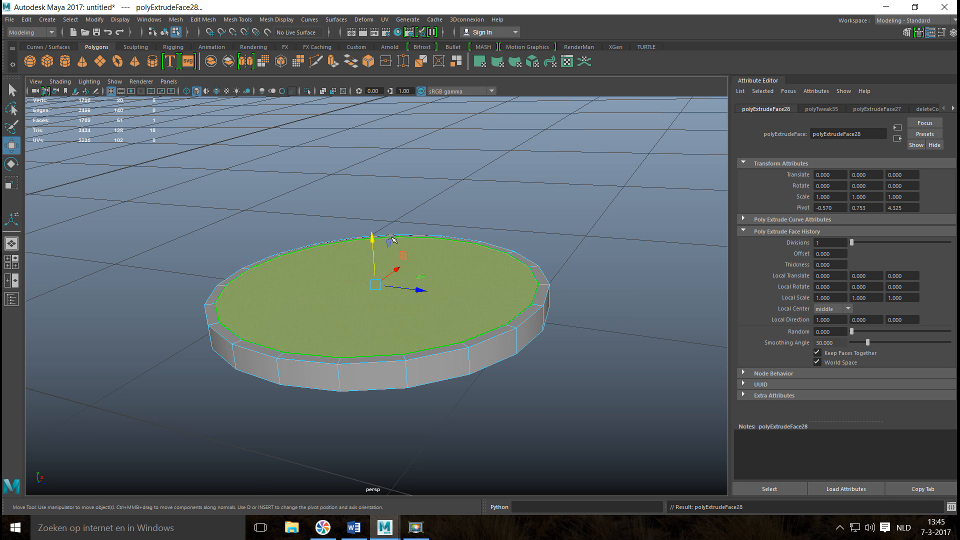
drag(371, 234, 372, 224)
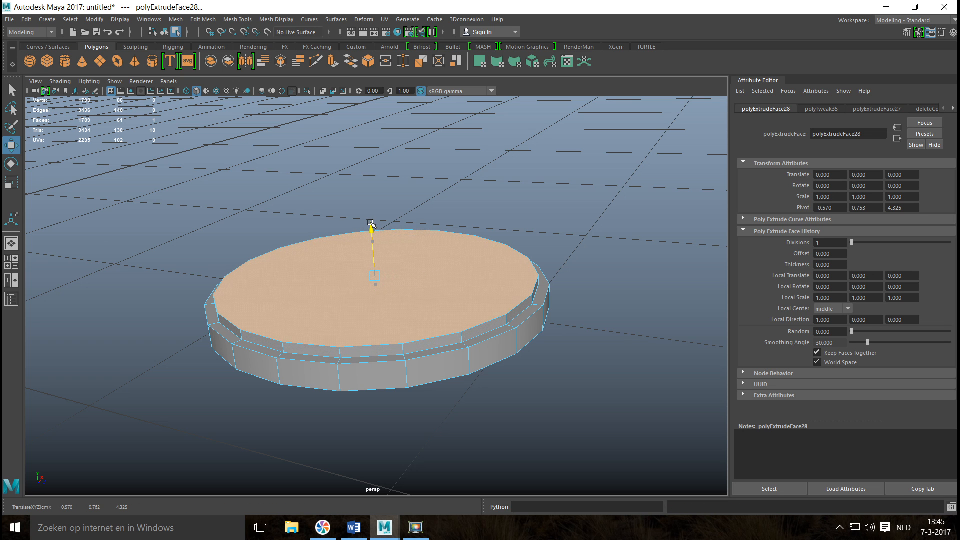
click(11, 262)
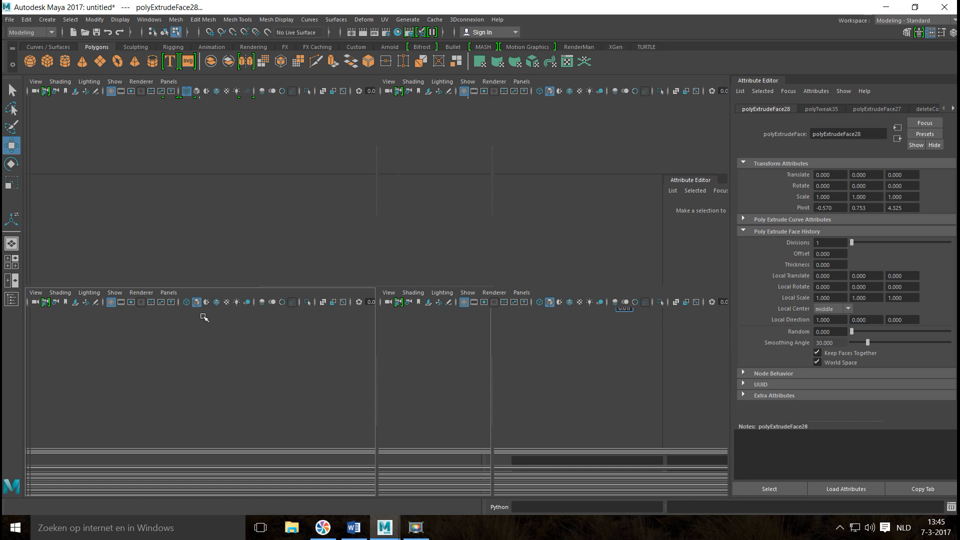
key(space)
alt+middle_drag(263, 310, 252, 396)
scroll(278, 382, up, 6)
key(r)
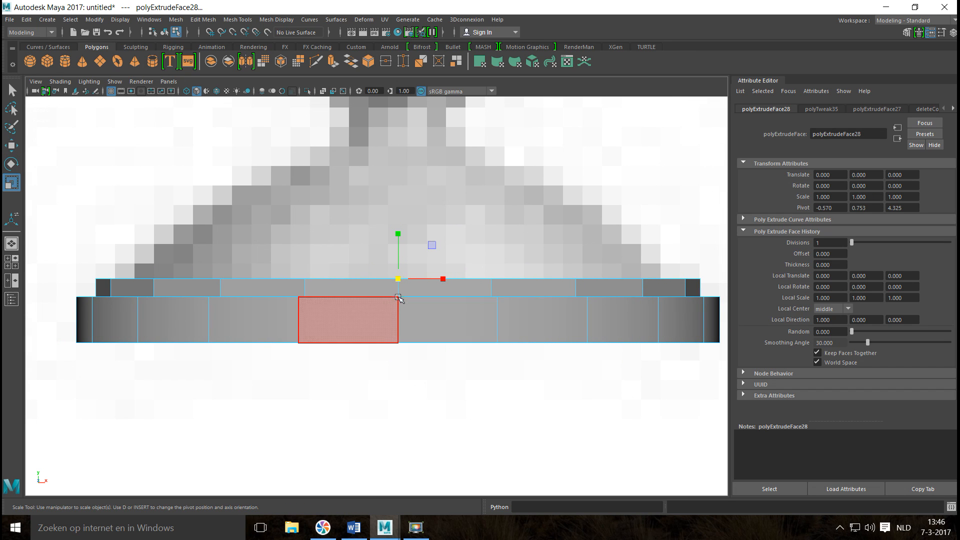
click(399, 278)
drag(400, 279, 393, 280)
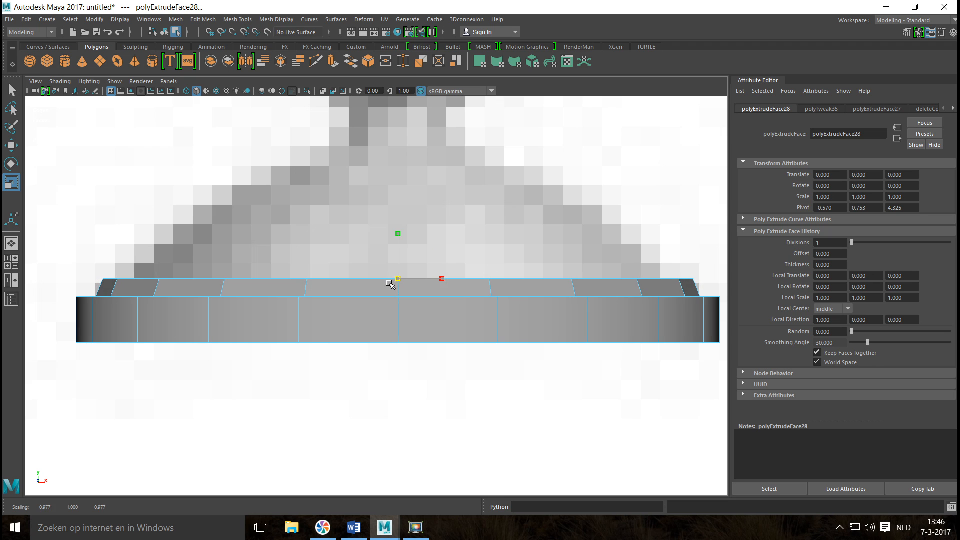
Extrude the top face up to about Y 0.775 and scale it inward to follow the reference shade's outline.
key(ctrl+e)
key(w)
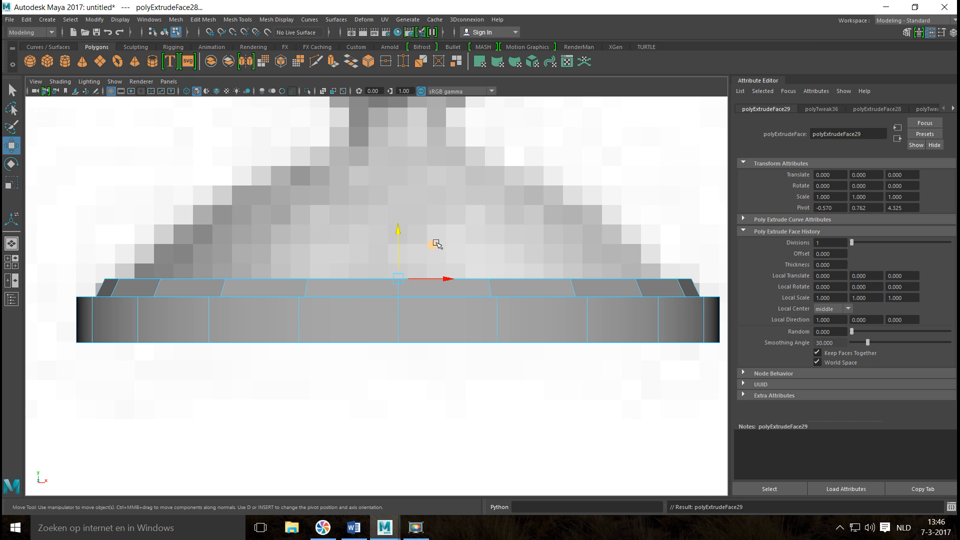
drag(400, 231, 397, 213)
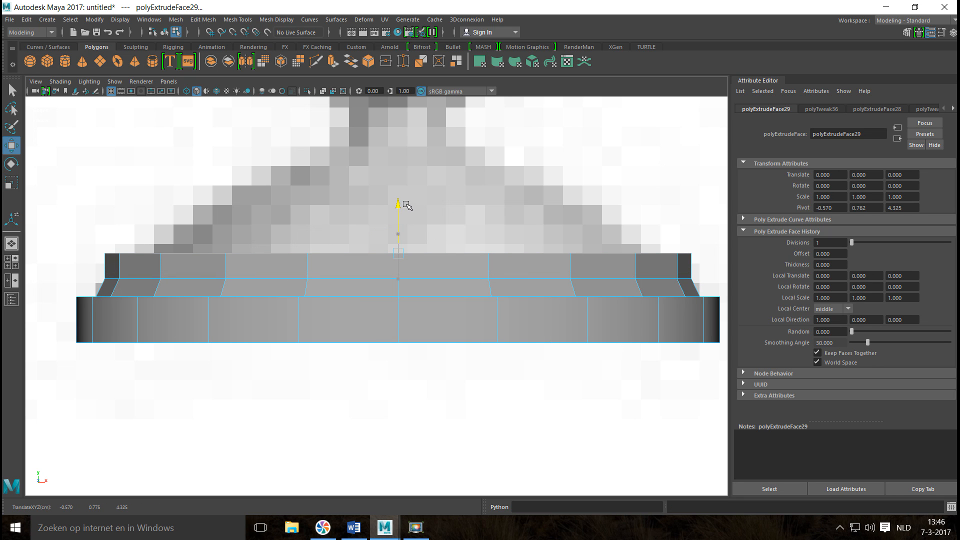
key(r)
drag(397, 254, 367, 261)
Extrude the top face up to about Y 0.790 and scale it inward to match the reference shade.
key(ctrl+e)
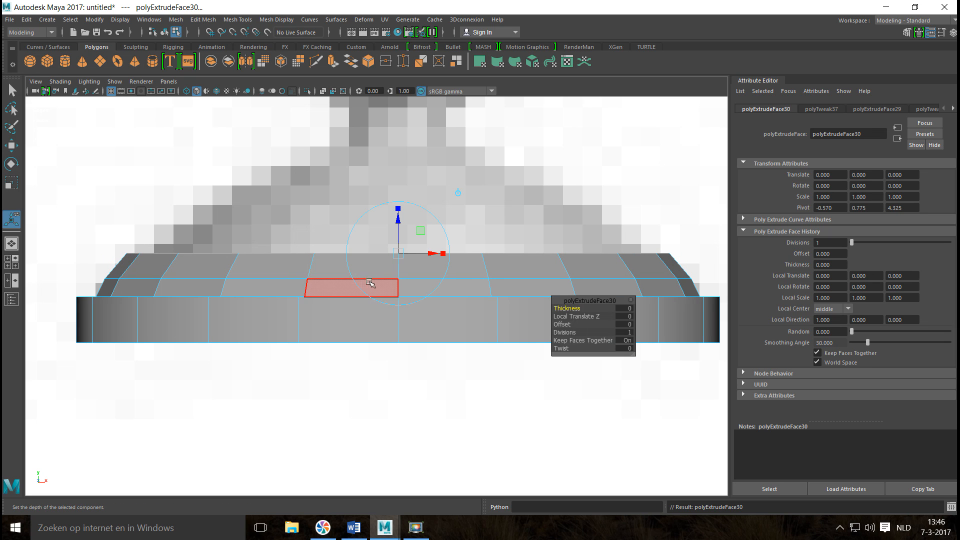
key(w)
drag(398, 208, 400, 180)
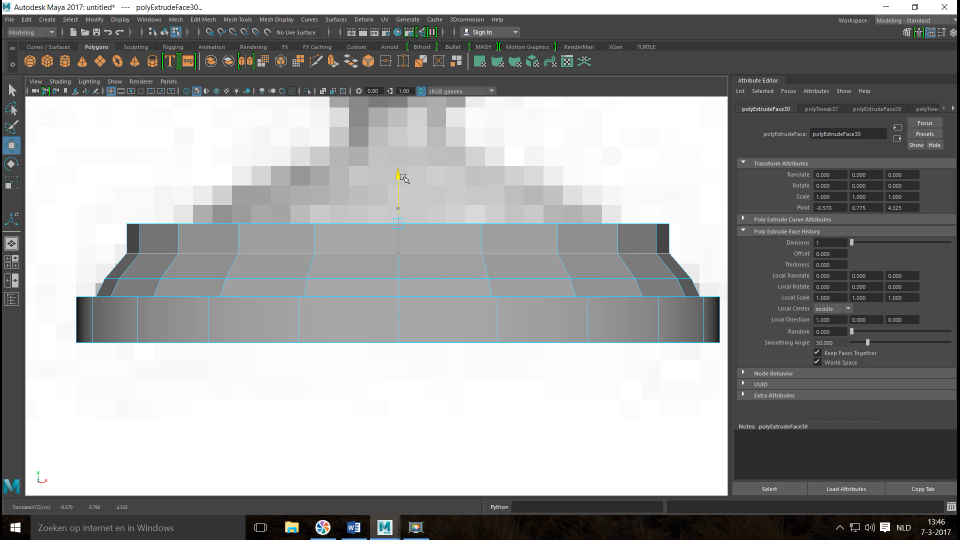
key(r)
drag(398, 224, 352, 230)
Extrude the top face up to about Y 0.807 and scale it inward to about 0.825.
key(ctrl+e)
key(w)
drag(398, 172, 397, 151)
key(r)
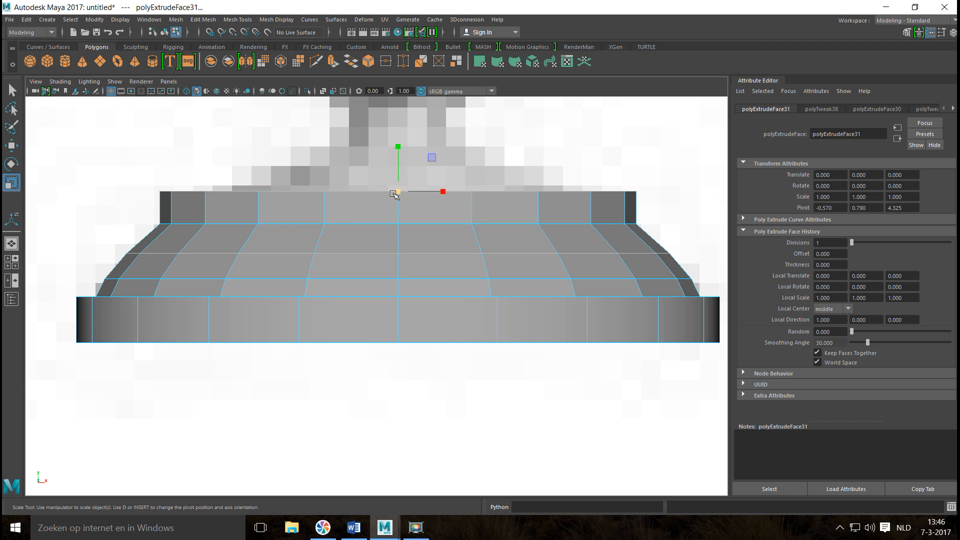
drag(397, 193, 336, 208)
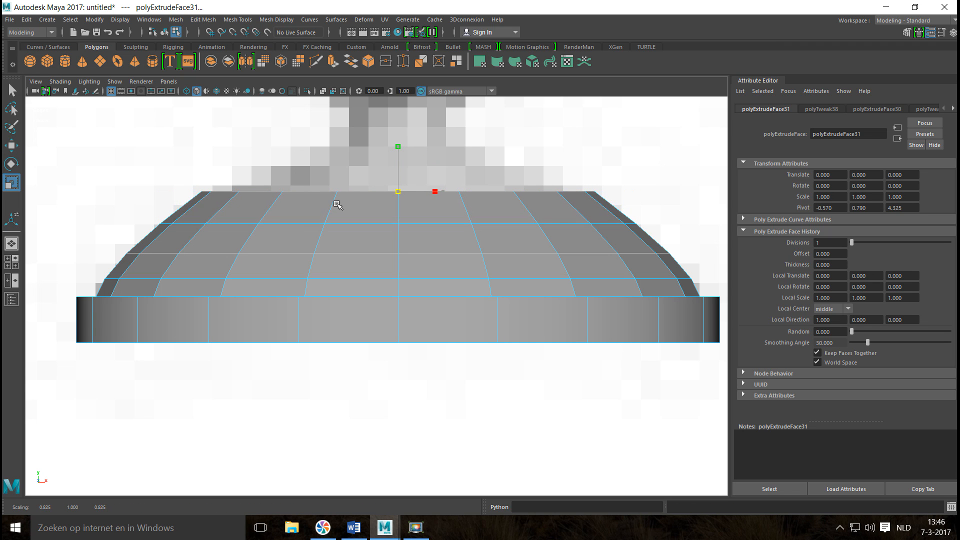
Extrude the top face up to about Y 0.824 and scale it inward to continue the dome's curve.
key(ctrl+e)
key(w)
drag(398, 142, 398, 109)
key(r)
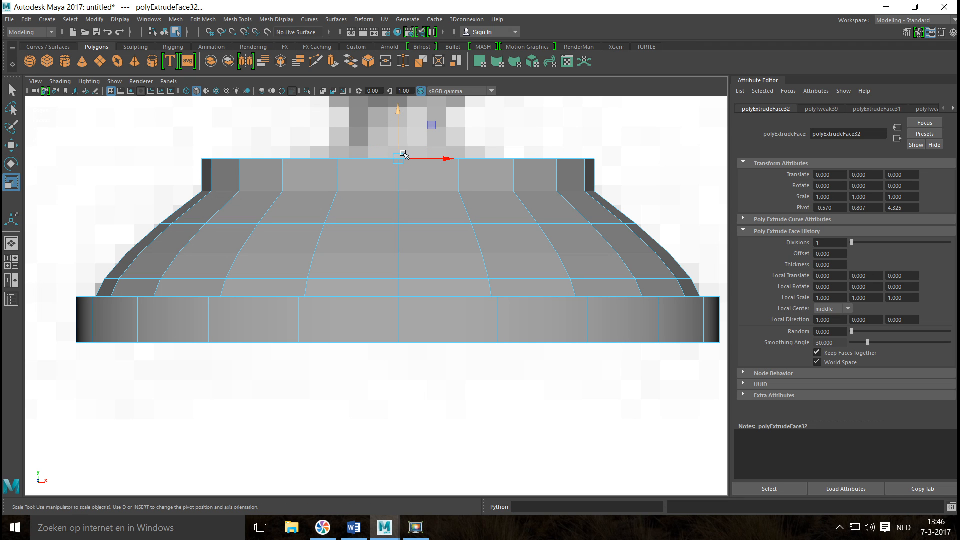
drag(398, 160, 315, 184)
Extrude the top face up to about Y 0.832 and scale it to about 0.516, closing the dome to neck width.
key(ctrl+e)
key(w)
drag(397, 110, 397, 94)
key(r)
drag(399, 142, 305, 165)
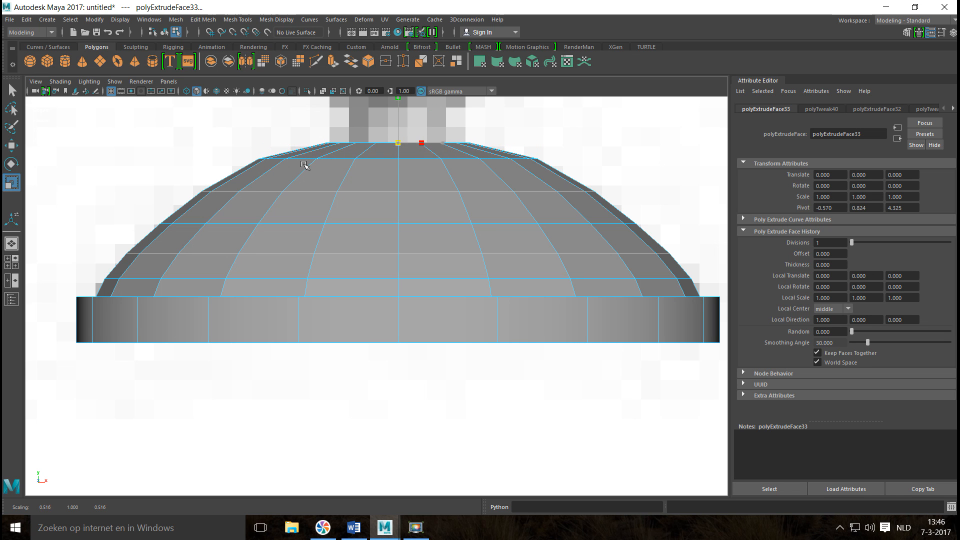
Extrude the dome's top face up to about Y 0.878 to form the neck reaching the vertical post.
scroll(338, 204, down, 10)
scroll(349, 258, up, 5)
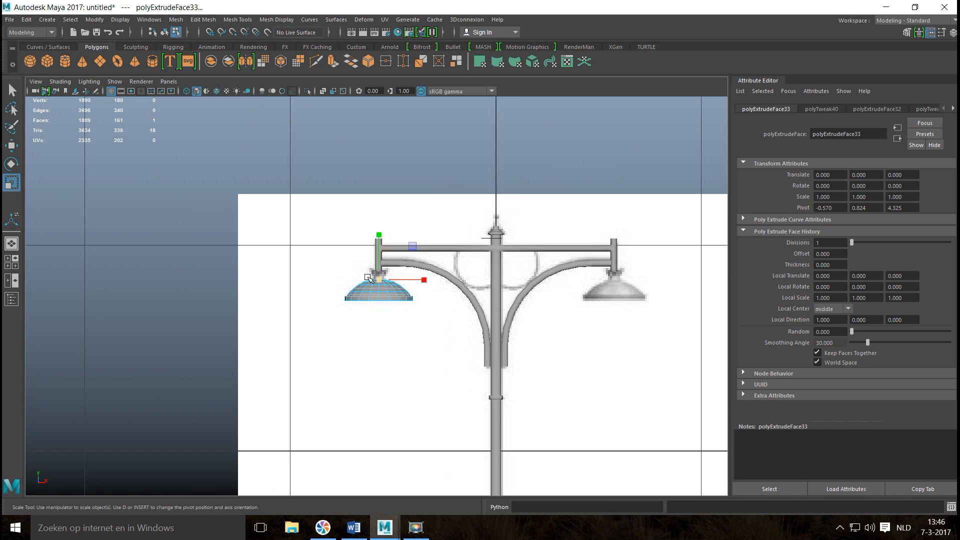
scroll(369, 278, up, 6)
key(ctrl+e)
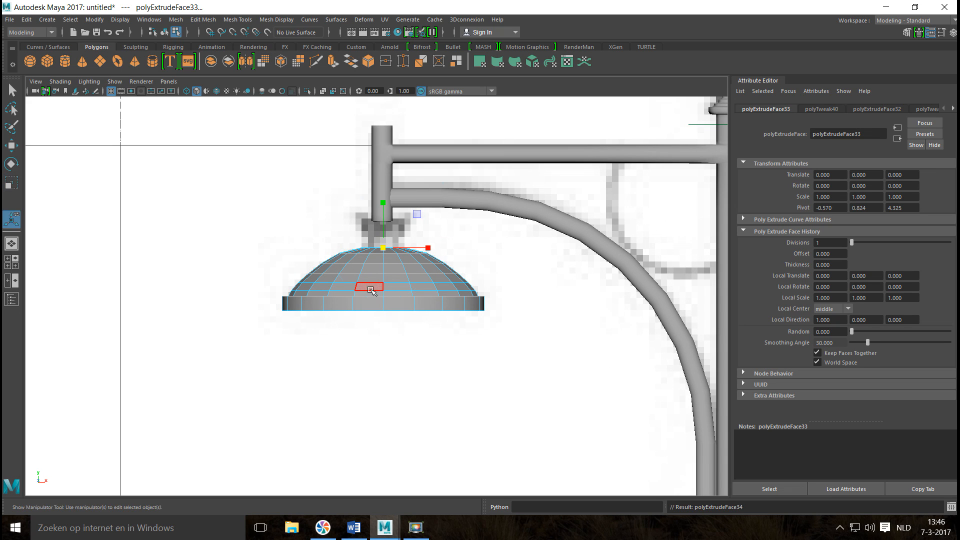
key(w)
drag(385, 200, 390, 177)
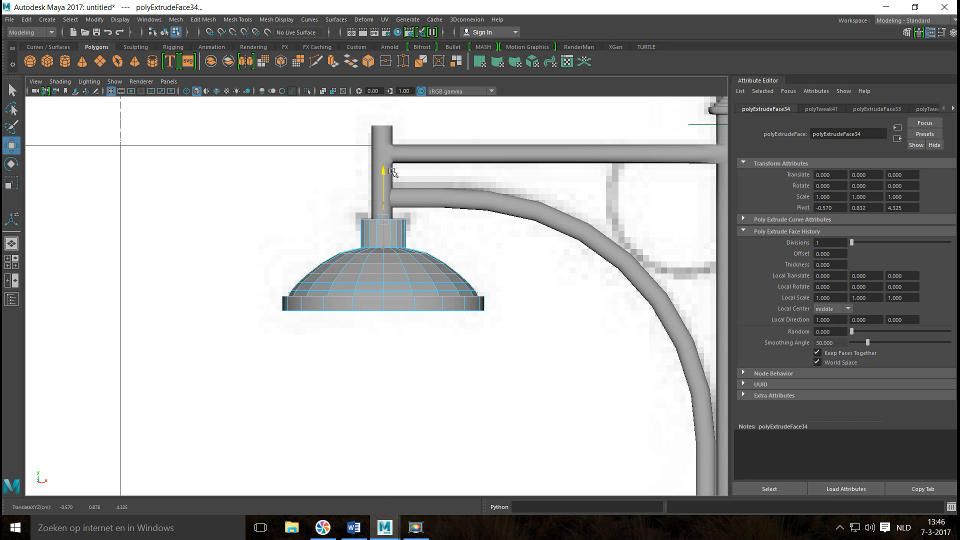
Insert a horizontal edge loop near the upper end of the lampshade's neck.
click(237, 19)
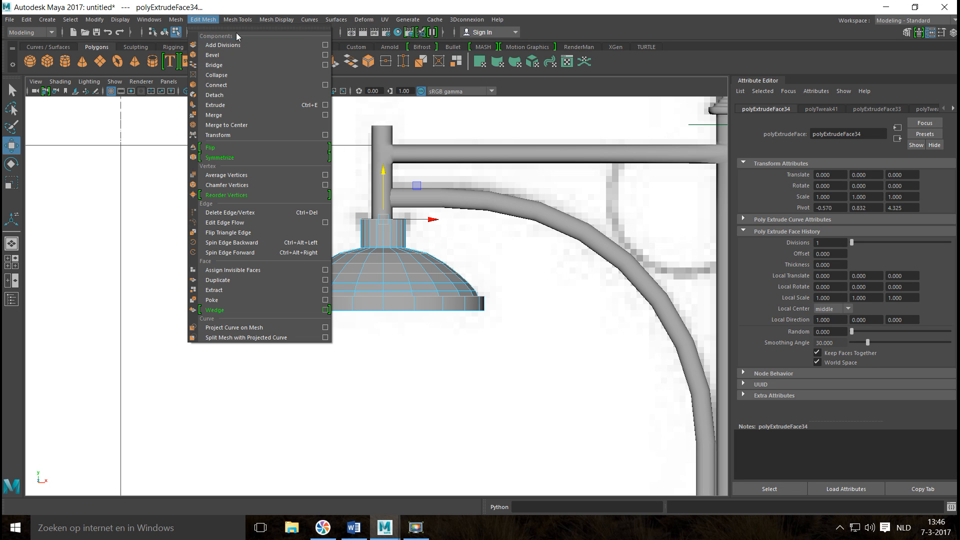
click(260, 94)
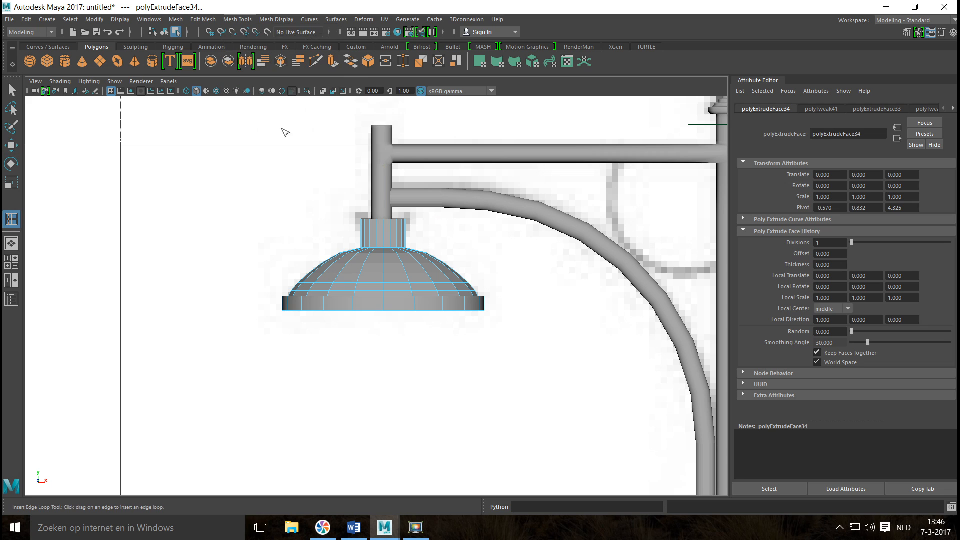
alt+middle_drag(351, 229, 343, 264)
scroll(385, 301, up, 5)
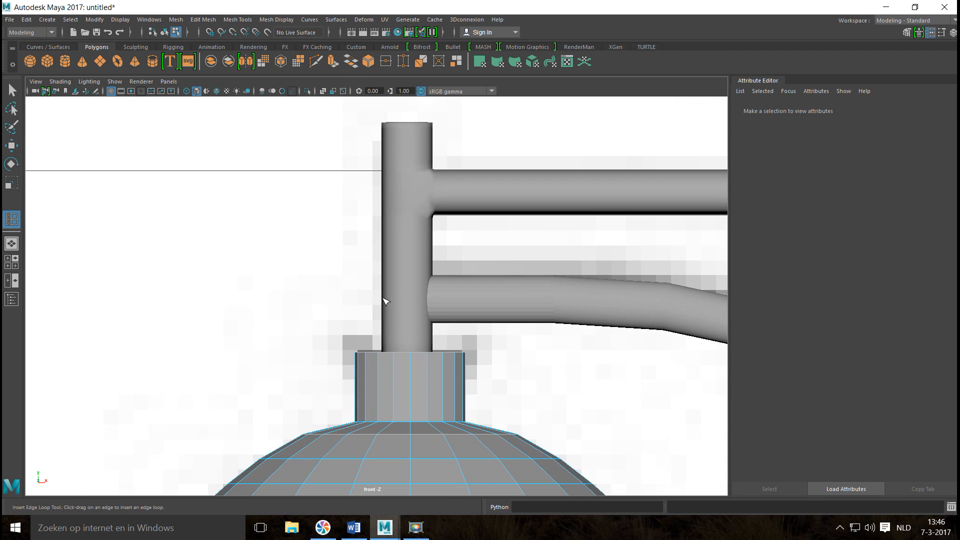
click(414, 372)
Select the ring of faces above the neck's new edge loop and extrude it outward with a thickness of 0.05.
key(q)
right_drag(410, 364, 406, 264)
click(332, 382)
drag(312, 361, 442, 367)
drag(510, 363, 528, 361)
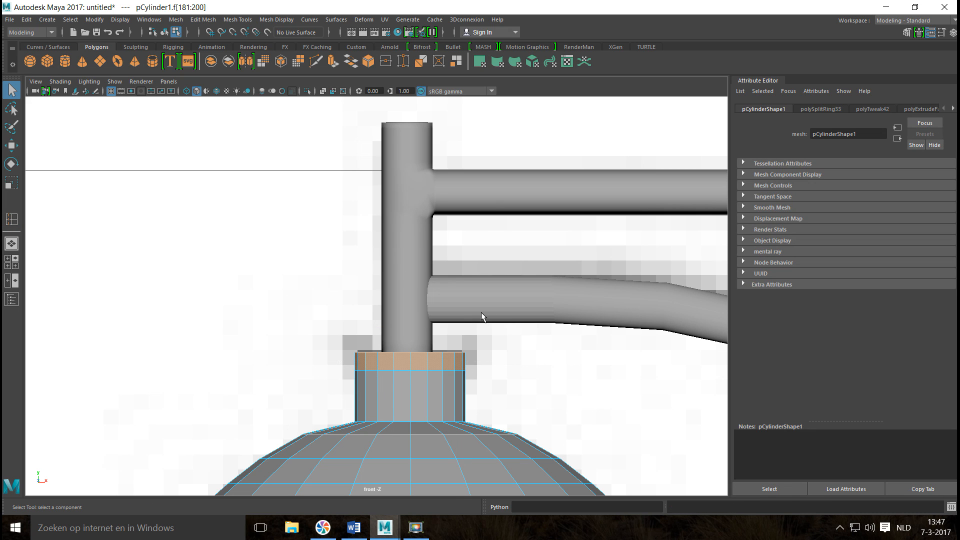
key(ctrl+e)
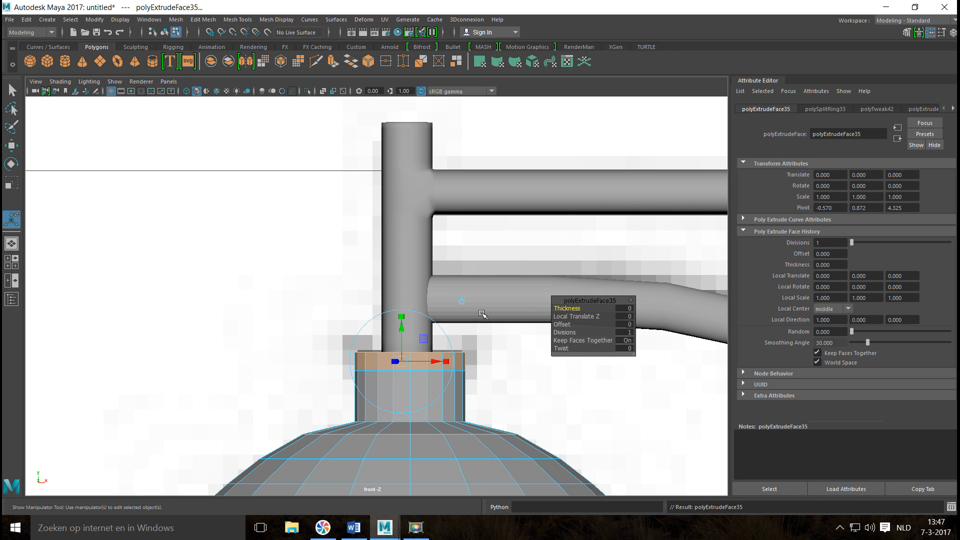
click(625, 309)
text(0.05)
key(Return)
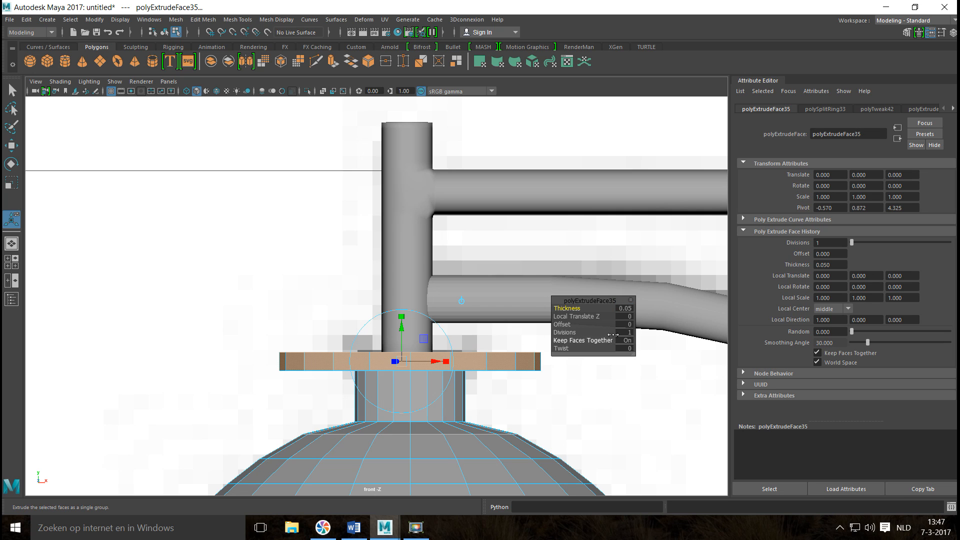
Set the neck collar extrusion's thickness to 0.01.
click(623, 309)
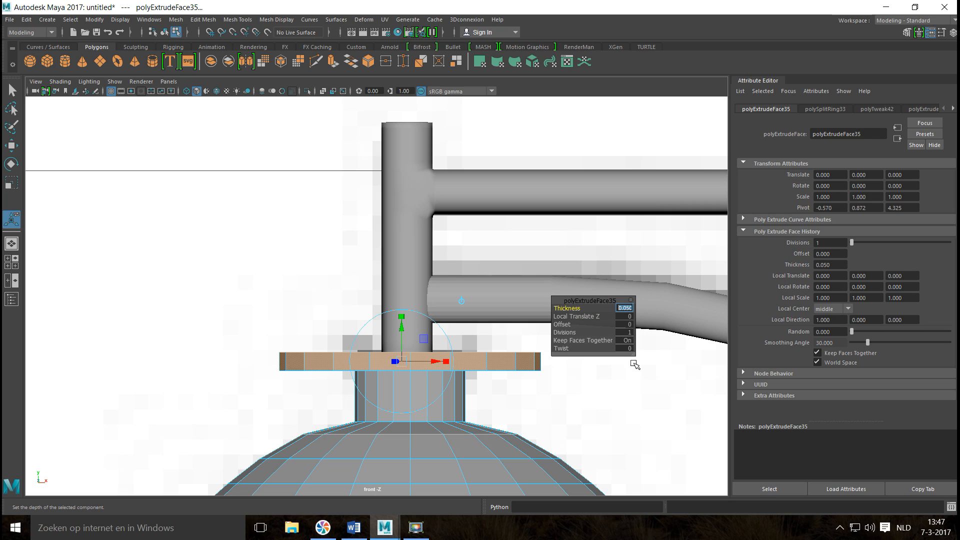
text(0.01)
key(Return)
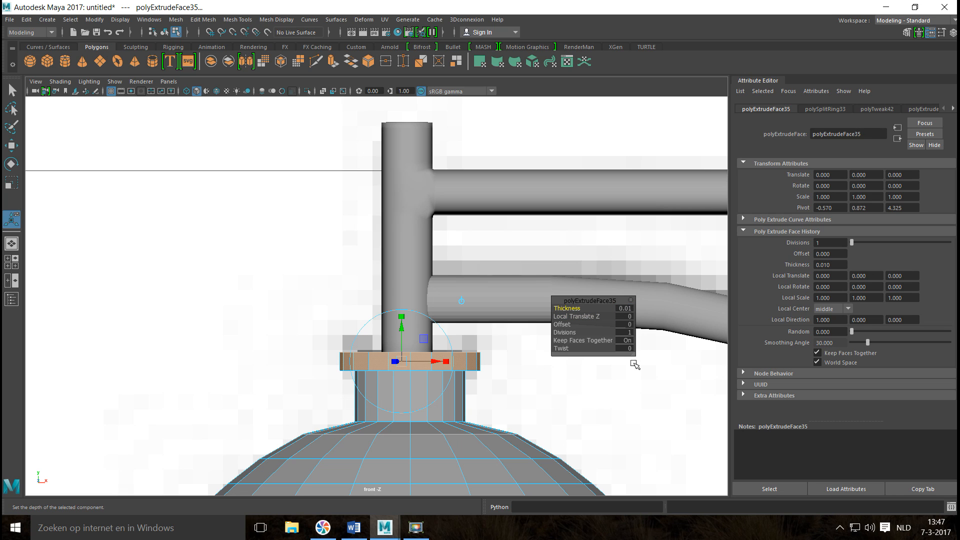
In the perspective view, preview the whole lampshade with mesh smoothing, and return it to unsmoothed display.
click(11, 262)
key(space)
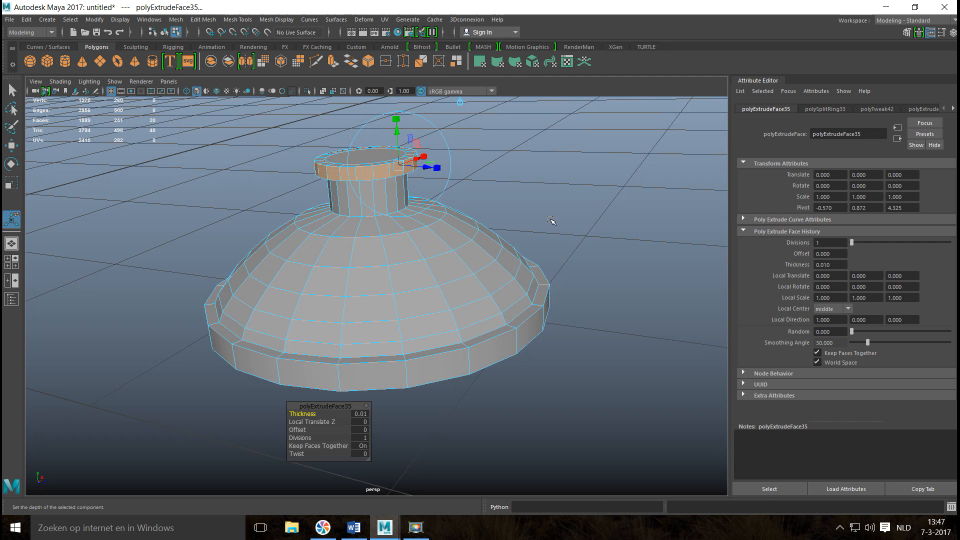
right_drag(425, 232, 473, 217)
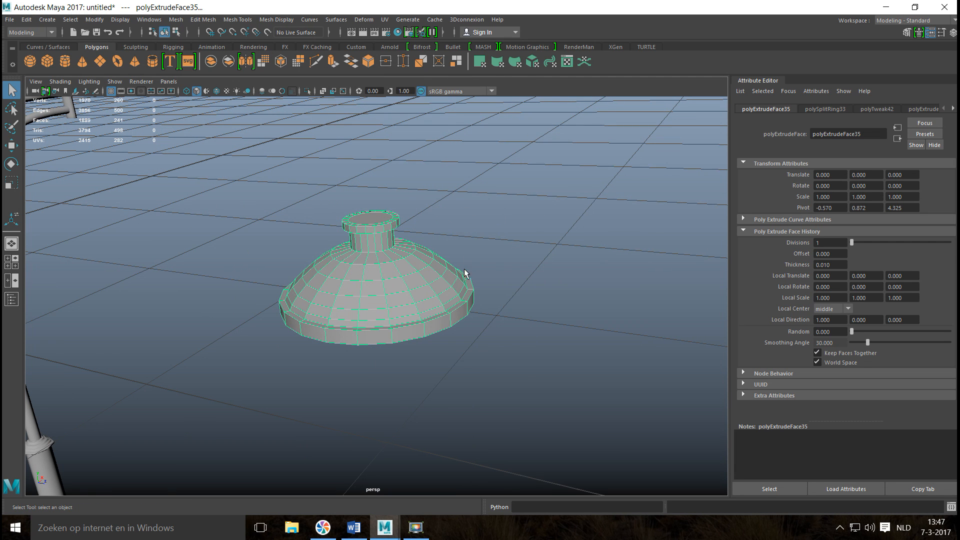
key(3)
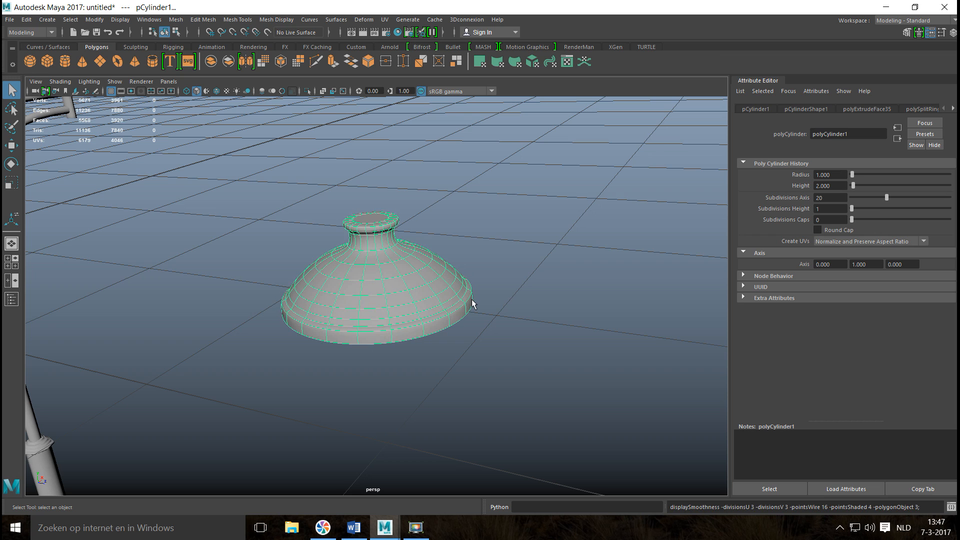
scroll(477, 307, up, 1)
scroll(478, 308, up, 2)
click(514, 245)
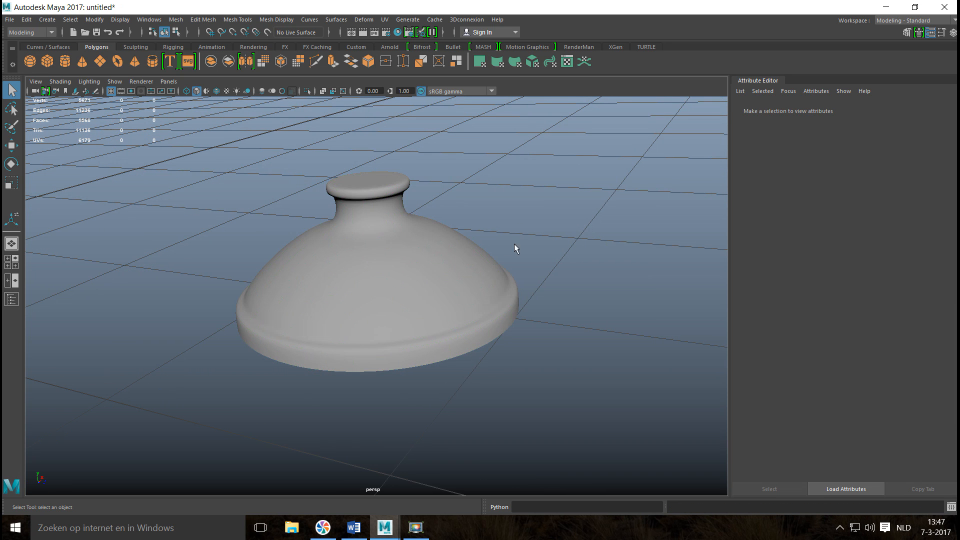
click(493, 278)
key(1)
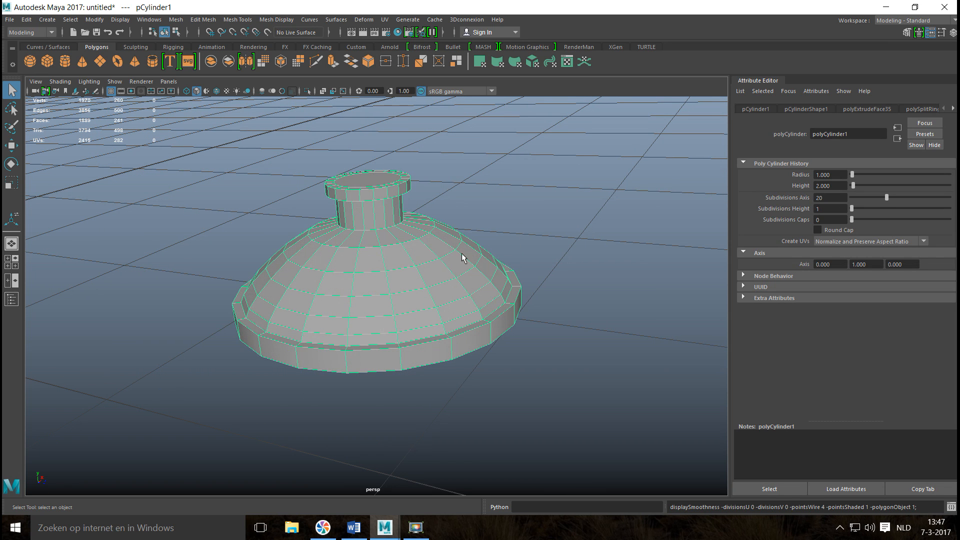
Insert edge loops close to the upper and lower edges of the neck collar's outer side.
click(264, 21)
mouse_move(238, 19)
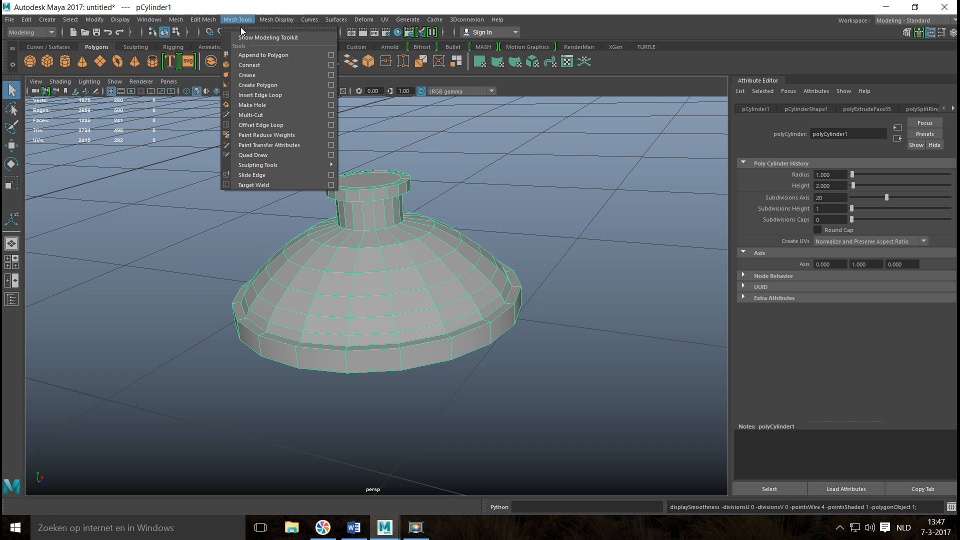
click(274, 99)
alt+drag(353, 235, 343, 221)
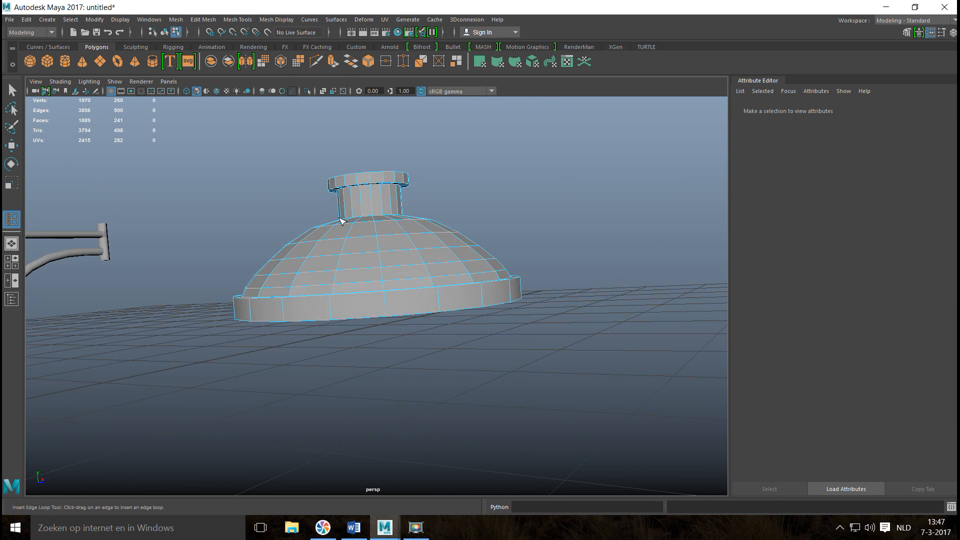
alt+middle_drag(336, 222, 343, 309)
scroll(359, 303, up, 8)
scroll(352, 299, down, 8)
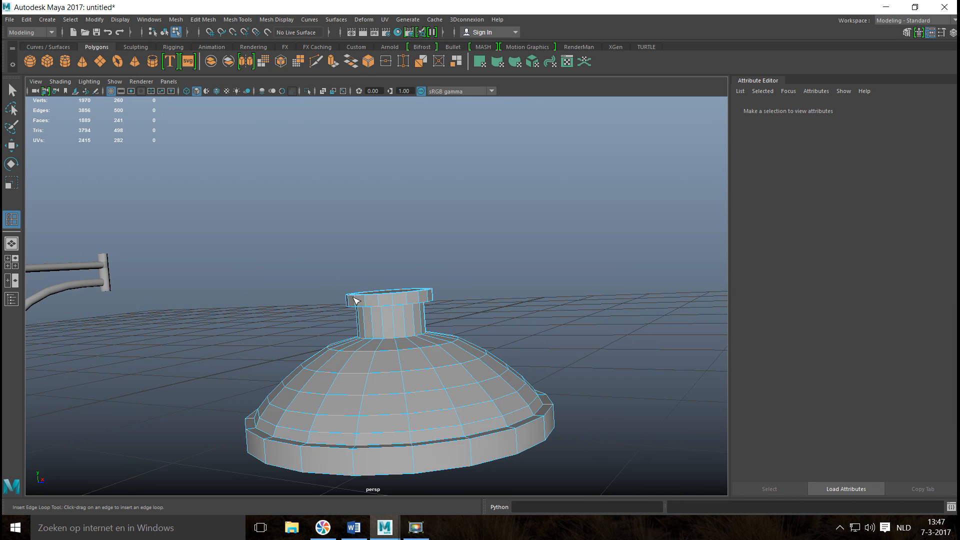
scroll(368, 303, up, 3)
scroll(372, 307, up, 3)
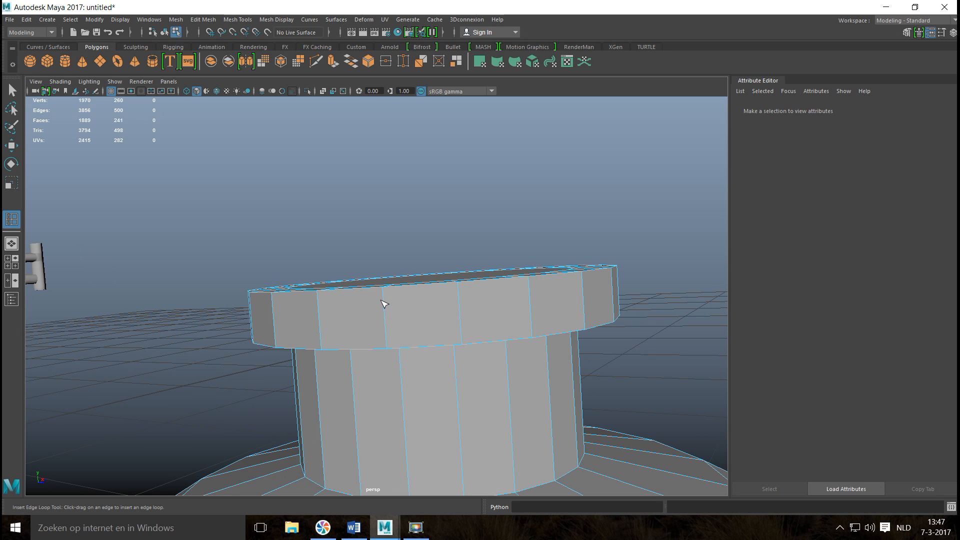
drag(388, 293, 374, 258)
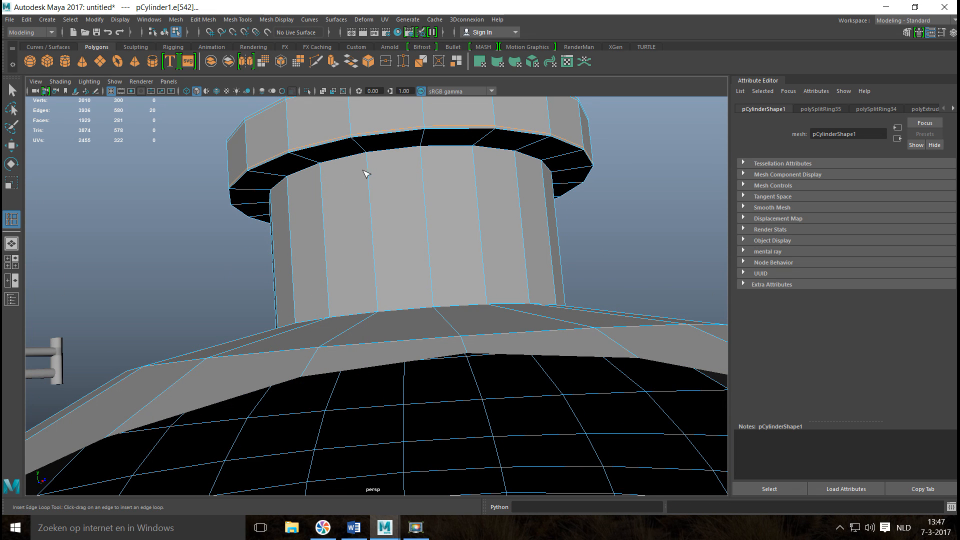
Insert supporting edge loops near the upper and lower ends of the neck and around the neck's base on the dome.
drag(367, 154, 367, 154)
alt+drag(362, 234, 366, 253)
alt+middle_drag(358, 258, 321, 119)
alt+drag(321, 120, 382, 231)
Insert supporting edge loops where the dome meets the rim, on the rim's ledge and along the rim's outer side.
scroll(382, 231, down, 5)
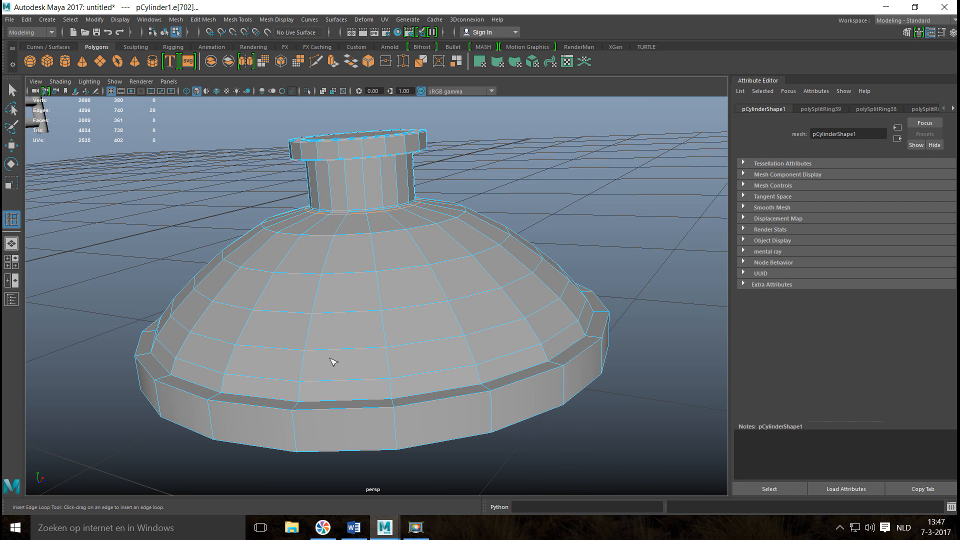
drag(394, 391, 393, 407)
click(393, 408)
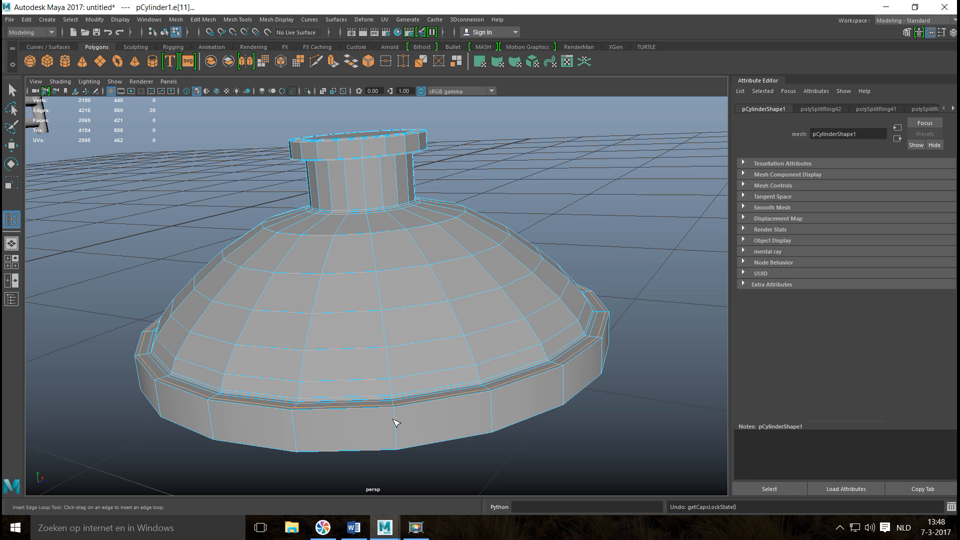
drag(395, 412, 399, 436)
drag(399, 450, 397, 447)
Select the whole lampshade, preview it with mesh smoothing, and return it to unsmoothed display.
key(q)
right_drag(403, 250, 437, 216)
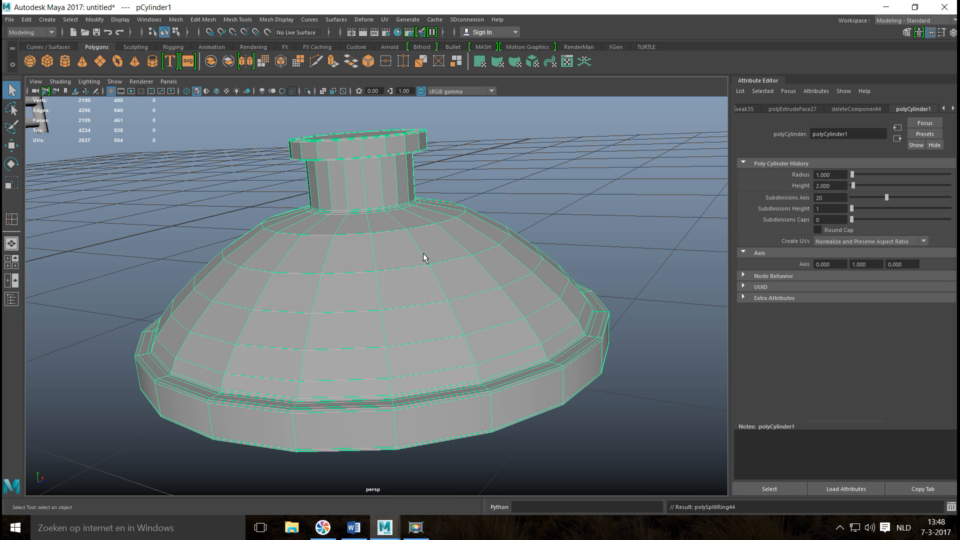
click(404, 257)
scroll(404, 257, down, 5)
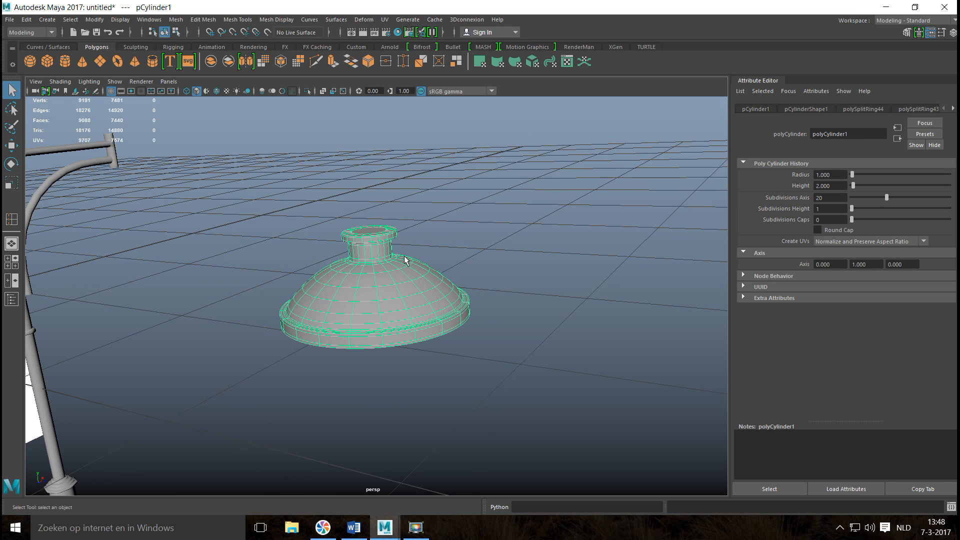
alt+drag(404, 257, 360, 265)
key(1)
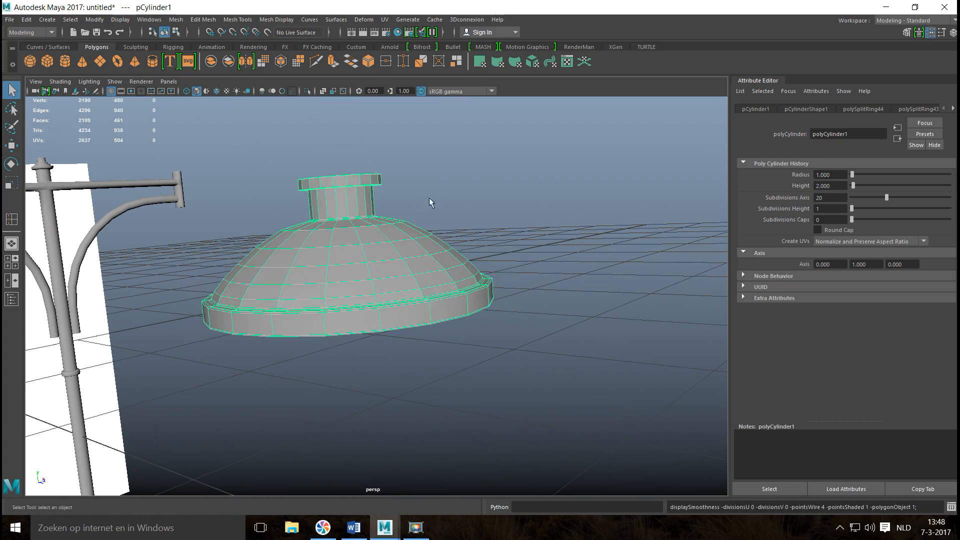
Extrude all faces of the lampshade with a thickness of 0.01, and deselect it.
key(ctrl+e)
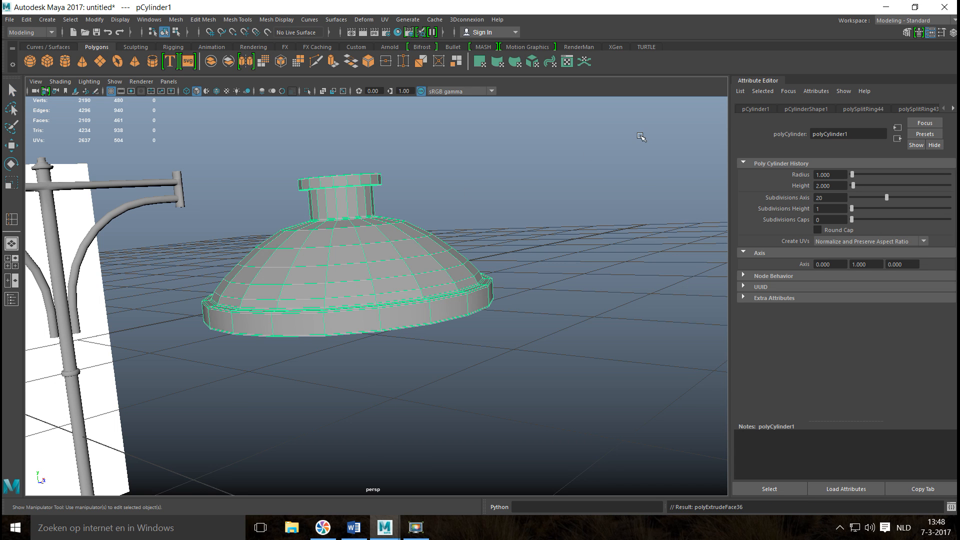
click(625, 308)
text(0.0)
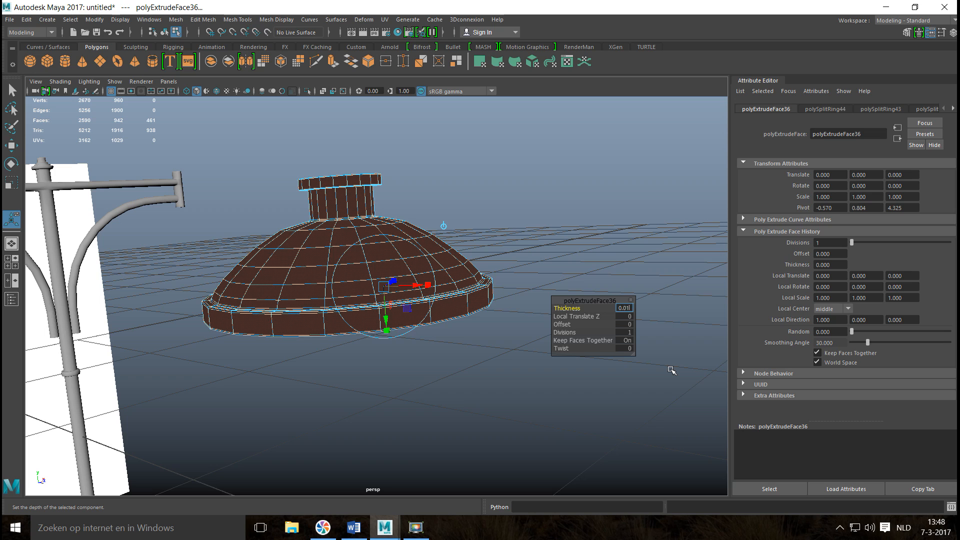
text(1)
key(Return)
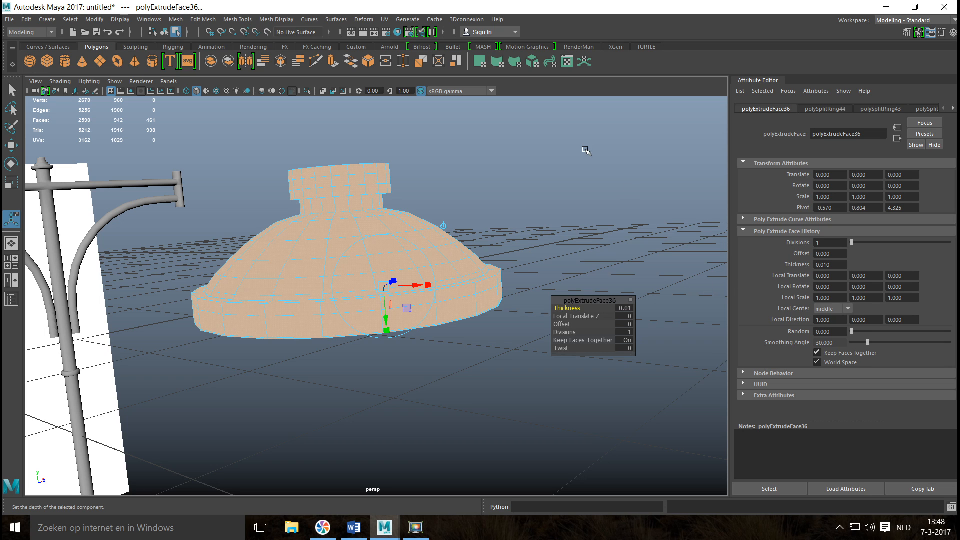
click(568, 184)
alt+drag(381, 204, 235, 293)
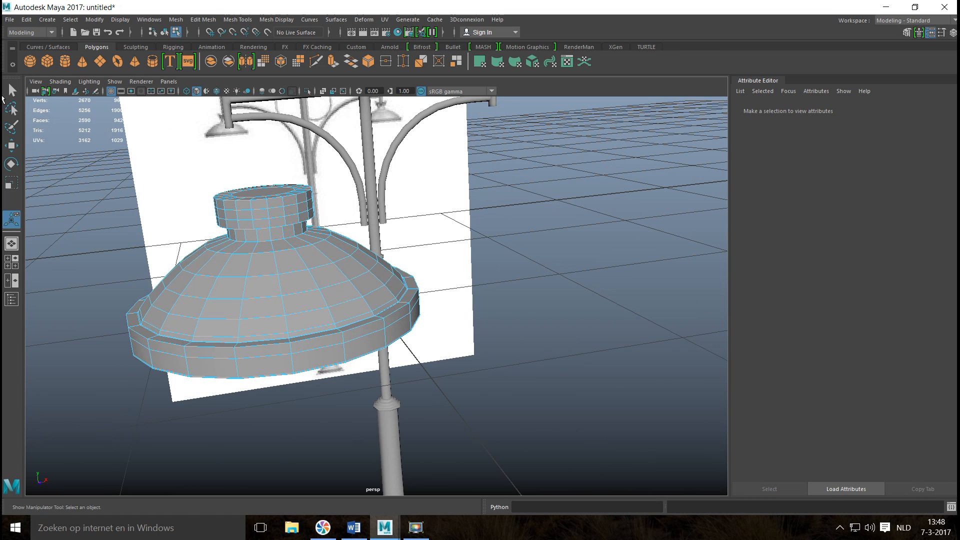
Select the lampshade object and apply the Smooth operation to its mesh.
click(175, 21)
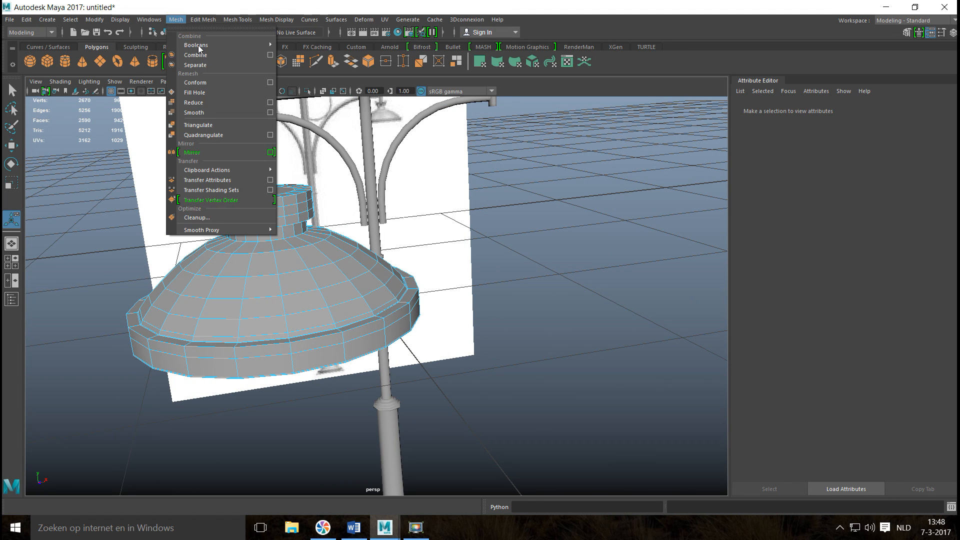
click(204, 112)
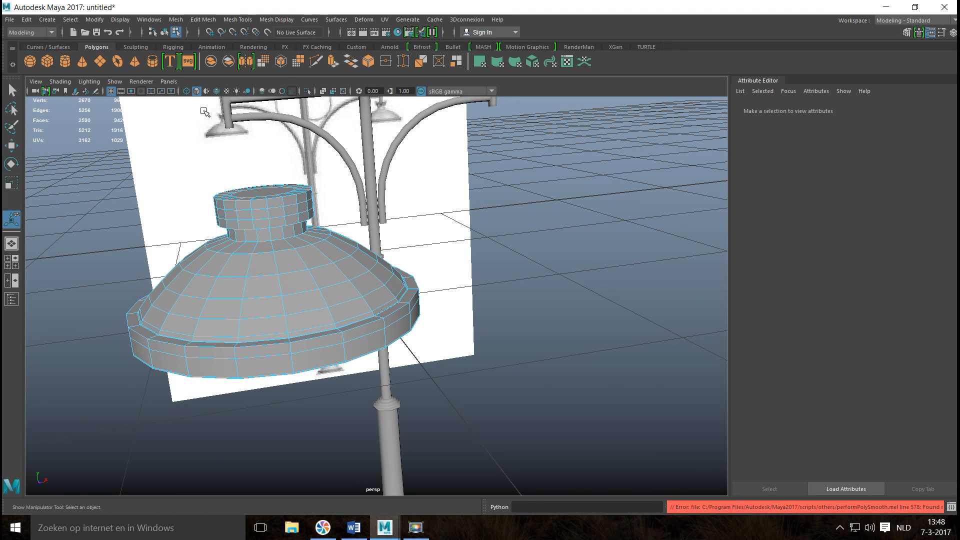
right_drag(364, 279, 400, 212)
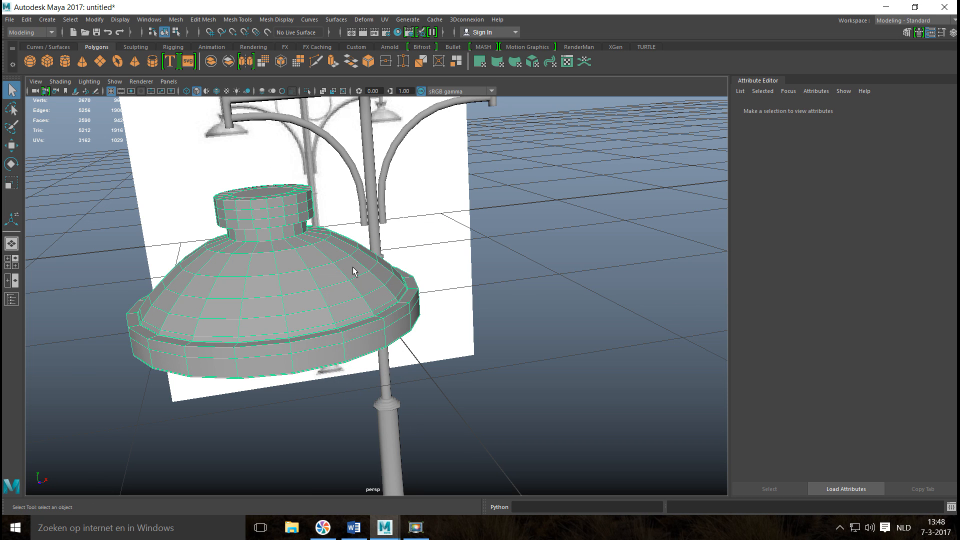
click(176, 19)
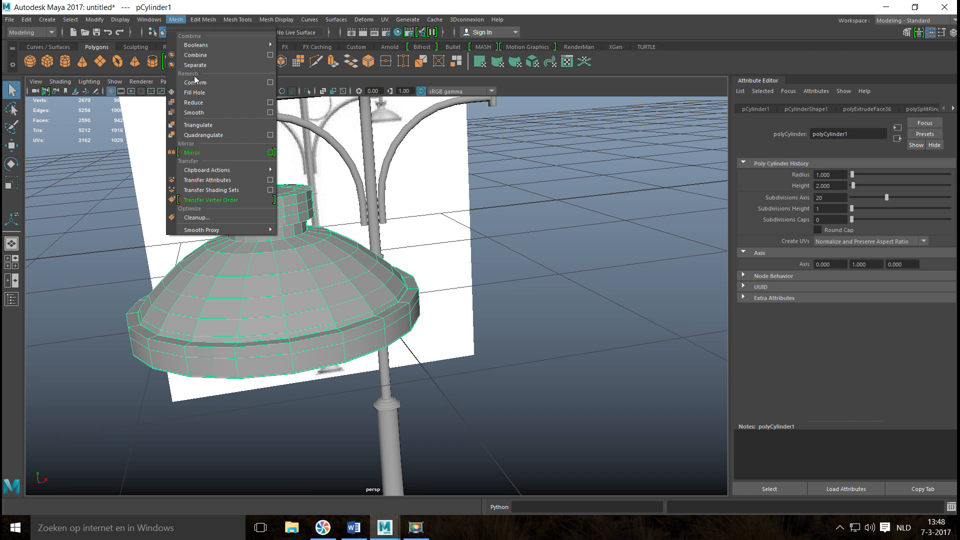
click(195, 112)
click(515, 243)
alt+drag(515, 243, 465, 265)
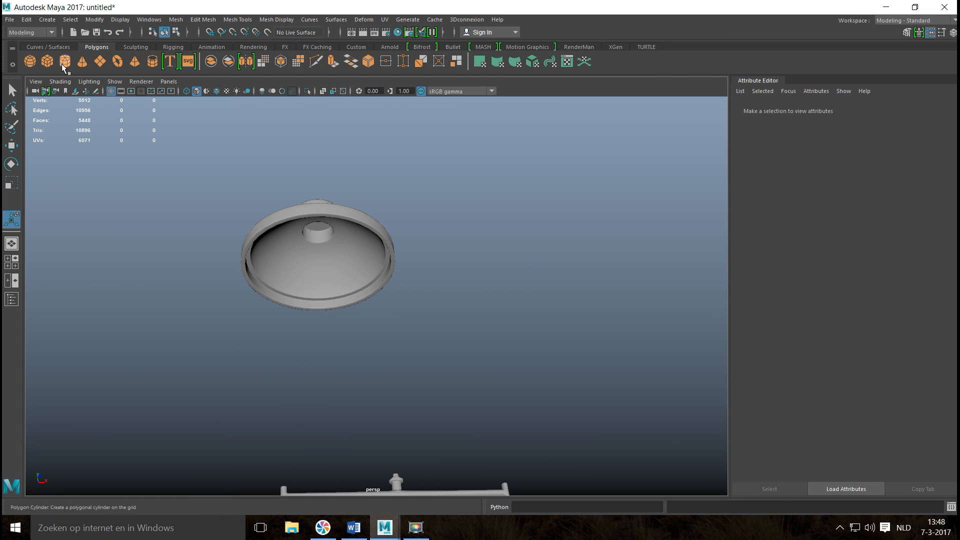
Create a polygon sphere for the bulb, move it near the lampshade and scale it down to bulb size.
alt+drag(252, 192, 357, 349)
key(w)
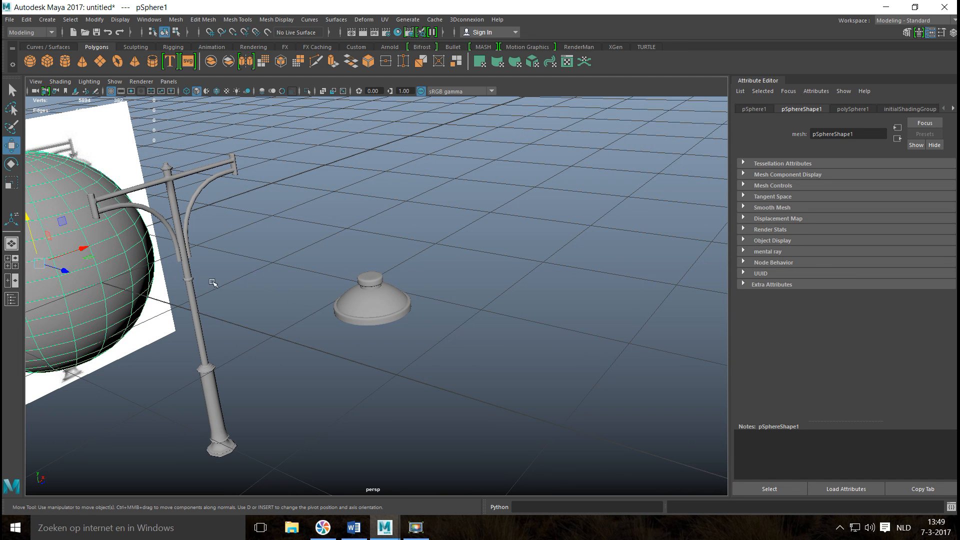
drag(60, 270, 450, 418)
key(r)
drag(396, 375, 114, 414)
In the front view, move the sphere directly beneath the left lampshade, to about X -0.561 and Y 0.690.
click(11, 262)
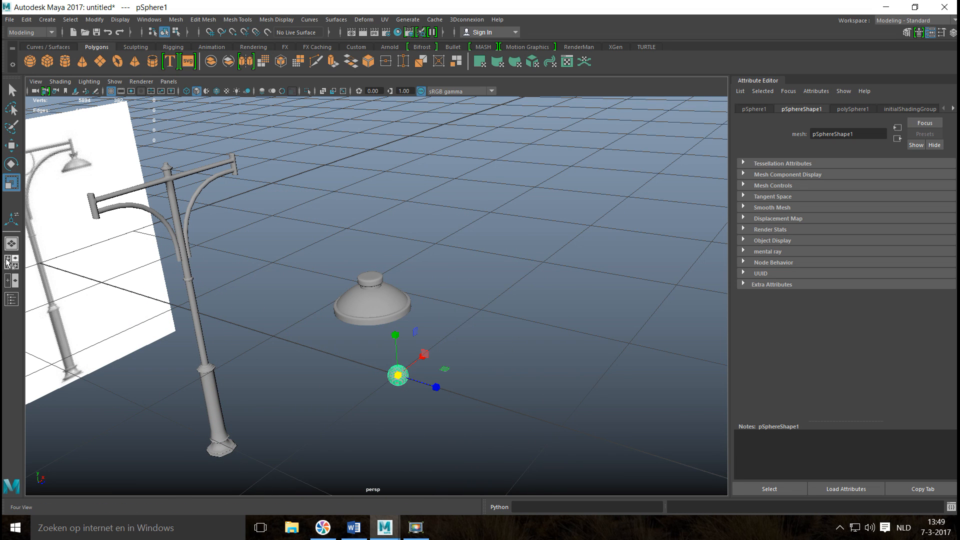
key(space)
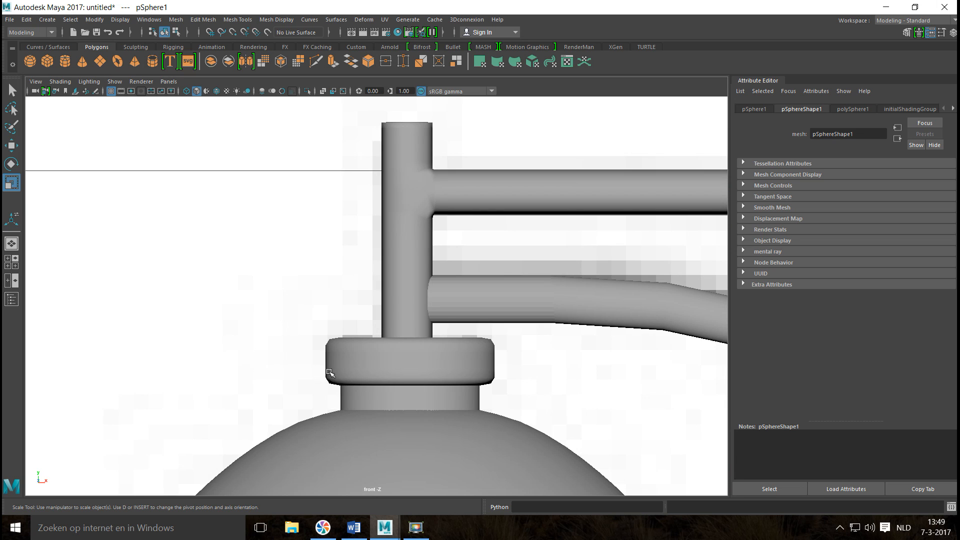
scroll(349, 381, down, 20)
scroll(362, 368, up, 8)
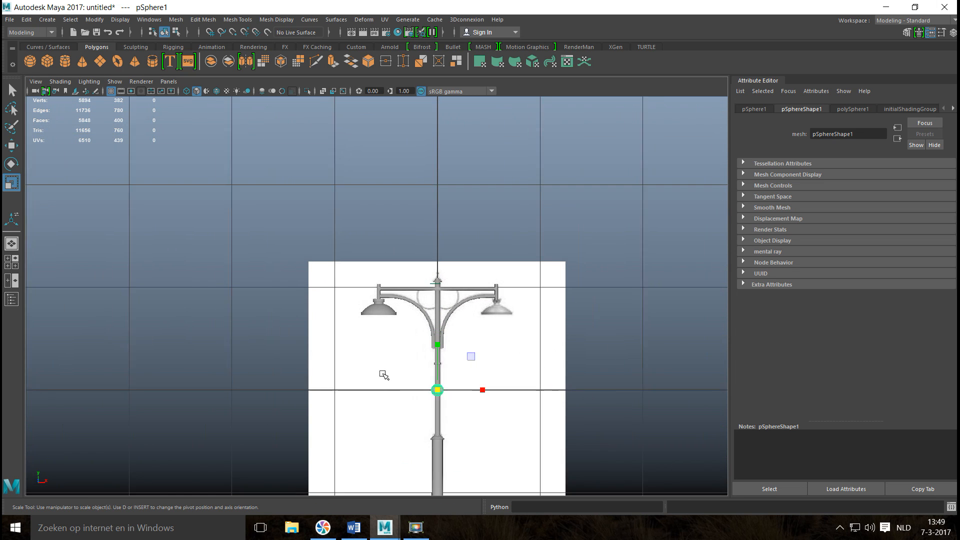
key(w)
drag(445, 346, 460, 288)
drag(486, 324, 423, 325)
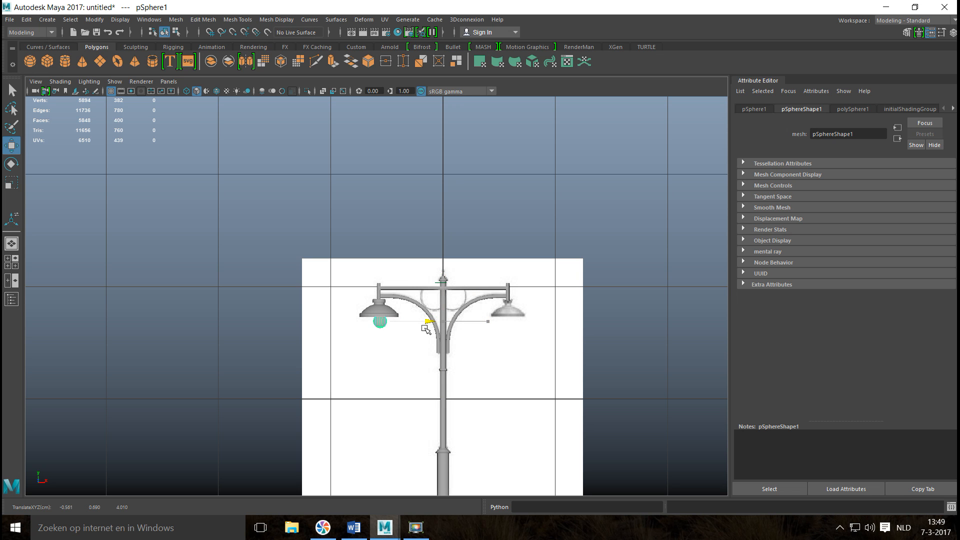
With wireframe display, raise the sphere into the lampshade to about Y 0.778 and shift it to X -0.570.
key(f)
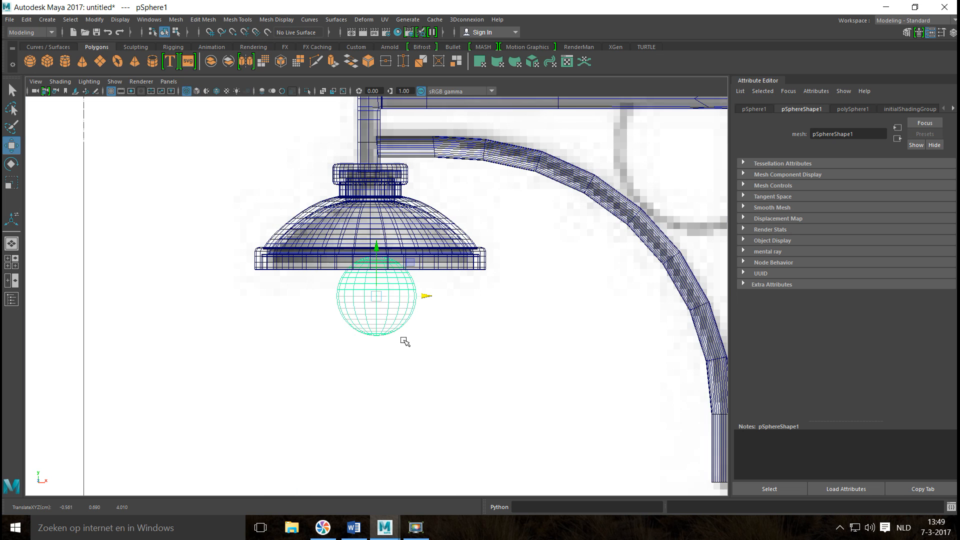
scroll(395, 293, up, 2)
drag(380, 242, 387, 172)
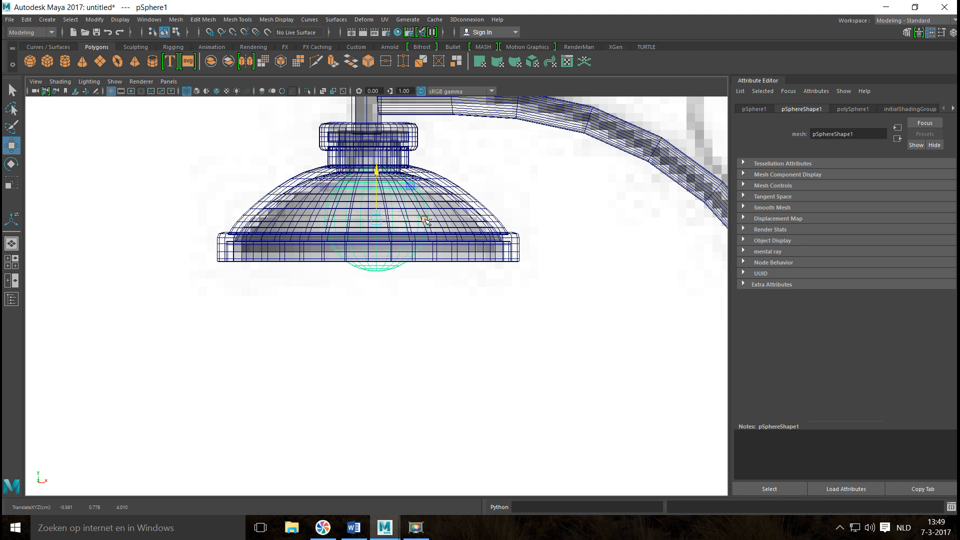
drag(424, 220, 367, 220)
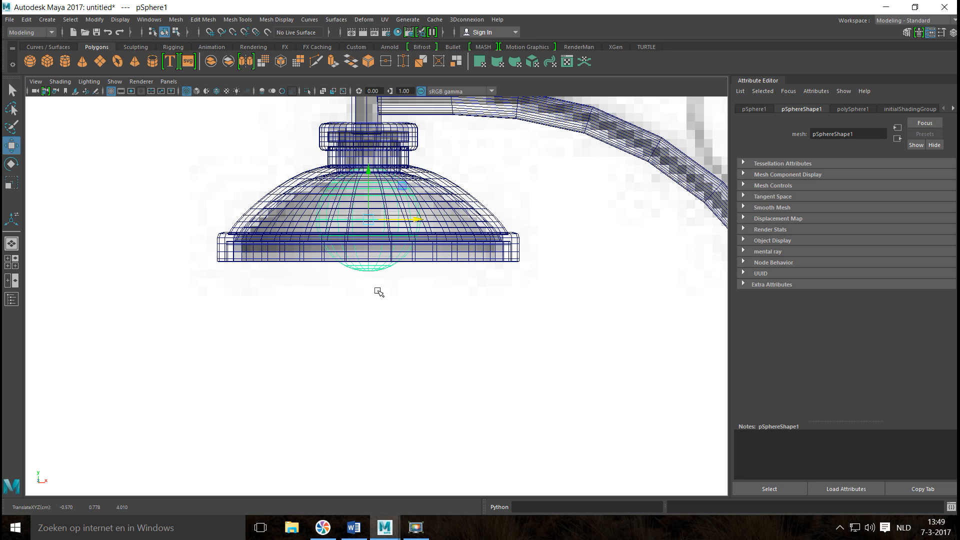
Scale the sphere down uniformly and raise it to about Y 0.807 so it sits fully inside the dome.
key(r)
drag(366, 220, 336, 225)
key(w)
drag(374, 170, 374, 144)
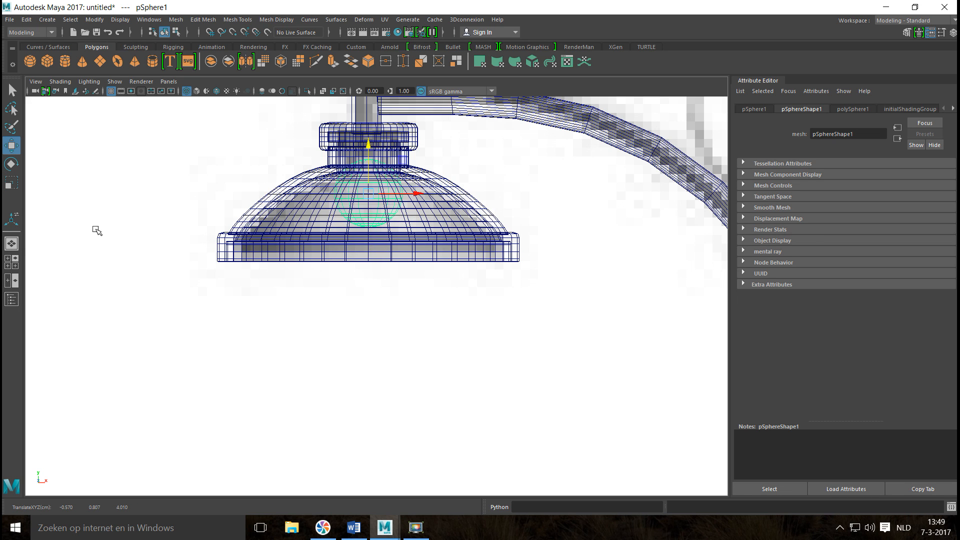
In the top view, snap the sphere along the Z axis to the lampshade's centre vertex.
click(11, 262)
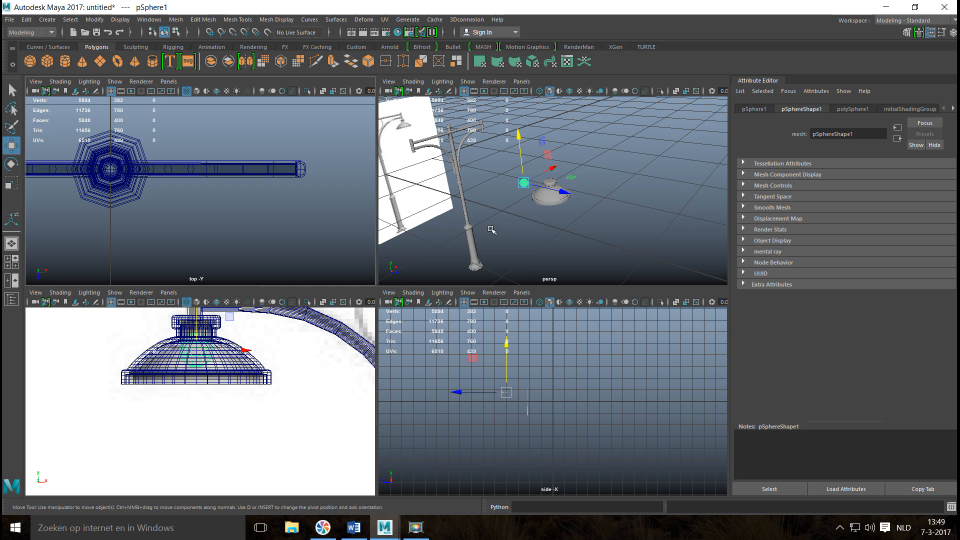
key(space)
key(f)
scroll(489, 229, down, 8)
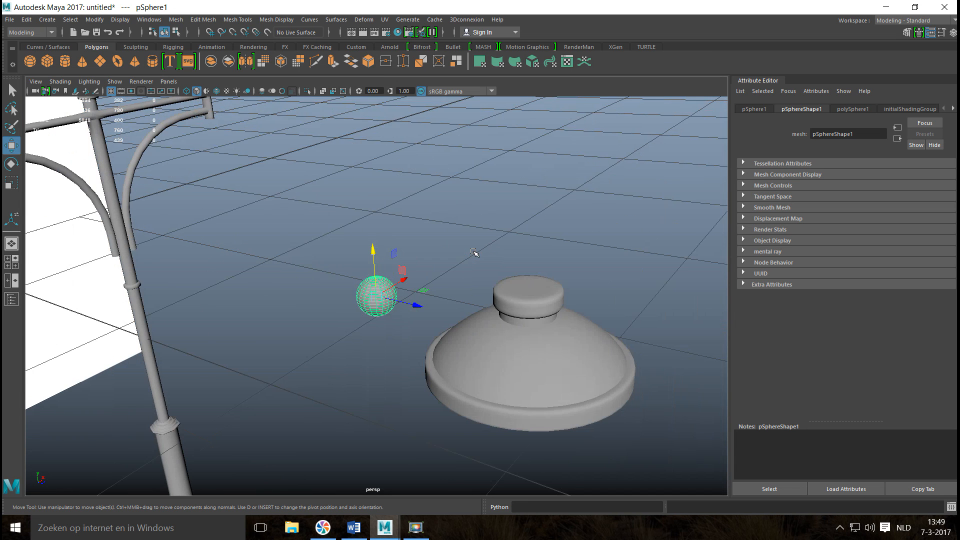
alt+drag(468, 278, 564, 287)
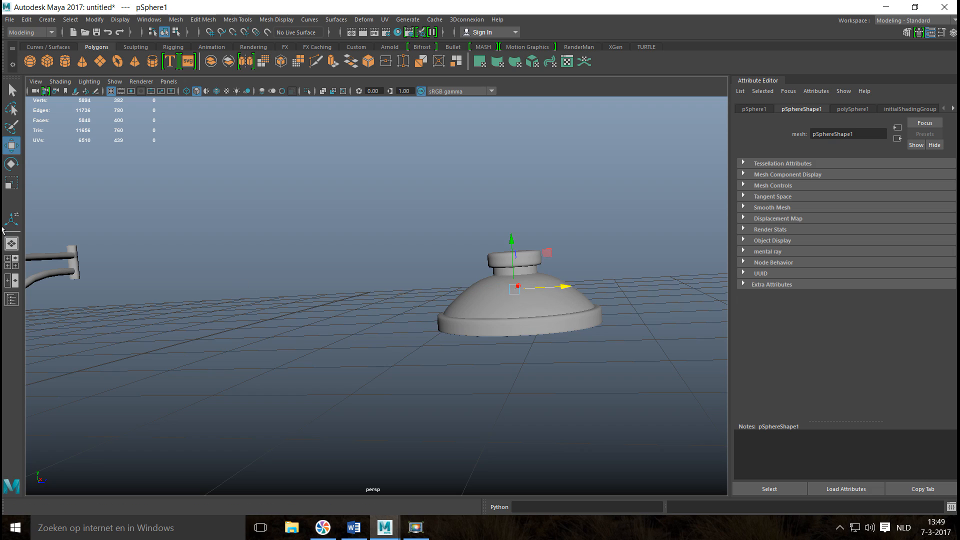
click(15, 265)
key(space)
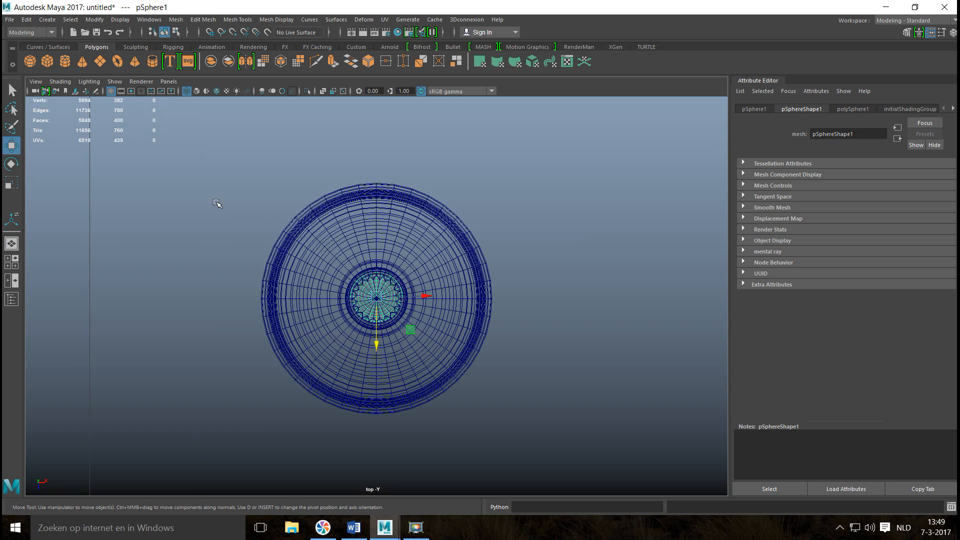
scroll(346, 295, up, 5)
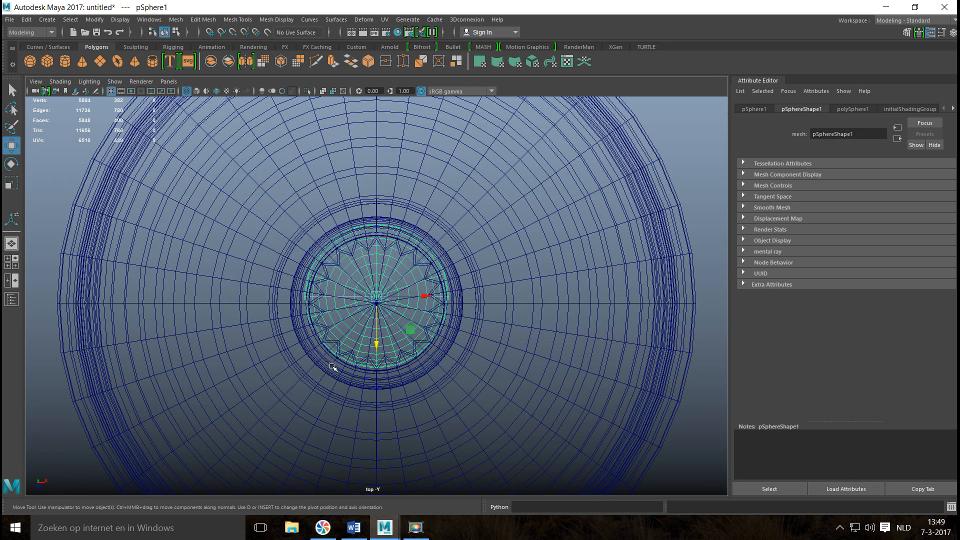
key(v)
drag(375, 344, 376, 300)
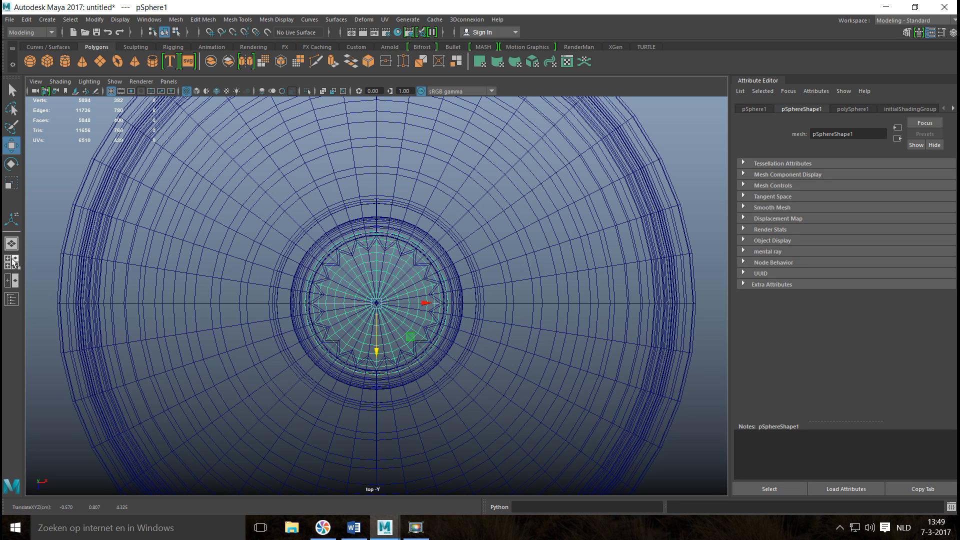
Combine the left lampshade and the bulb sphere inside it into one mesh, and clear the selection.
click(11, 262)
key(space)
key(f)
scroll(544, 240, down, 5)
alt+drag(533, 270, 456, 403)
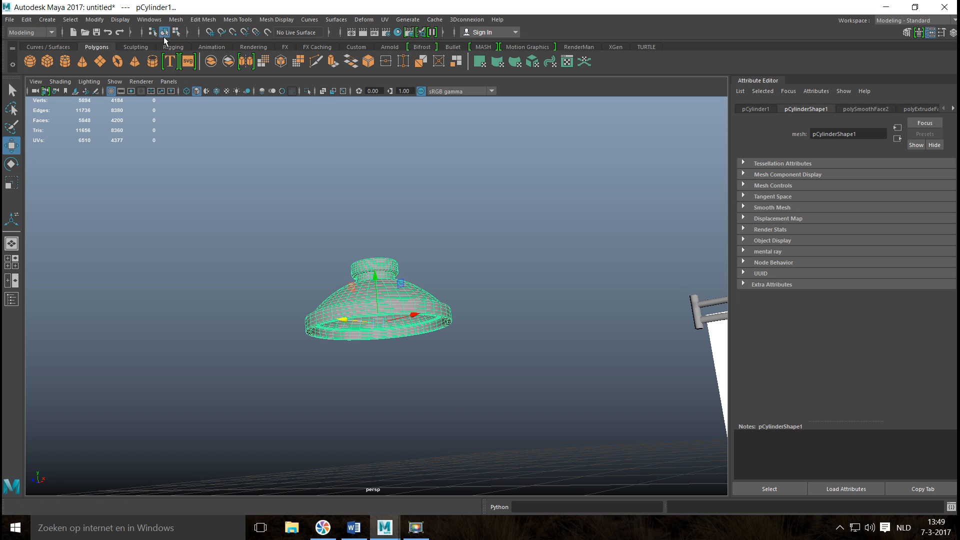
click(176, 19)
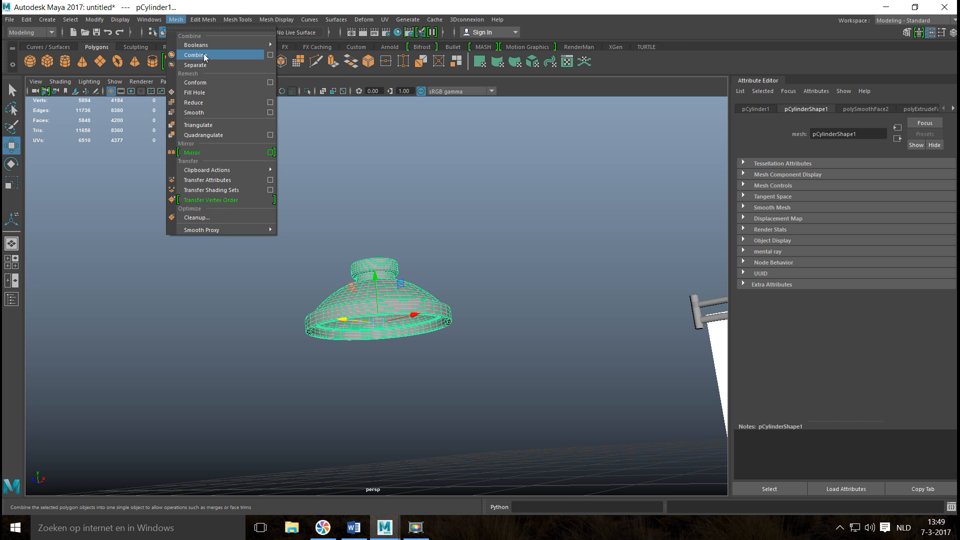
click(205, 55)
click(234, 214)
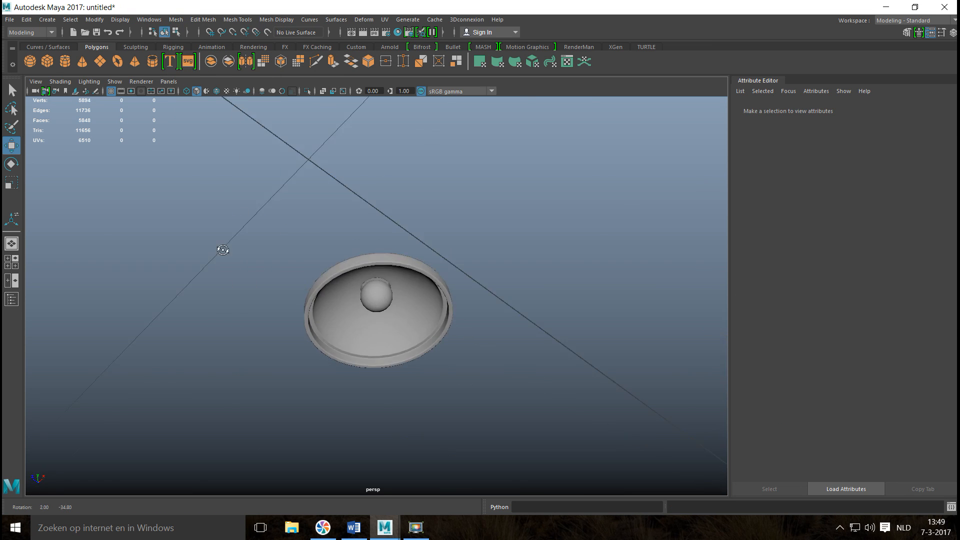
In the top view, move the combined lamp along Z and snap it into line with the post's arm, at translate Z -2.129.
click(380, 305)
alt+drag(380, 305, 480, 395)
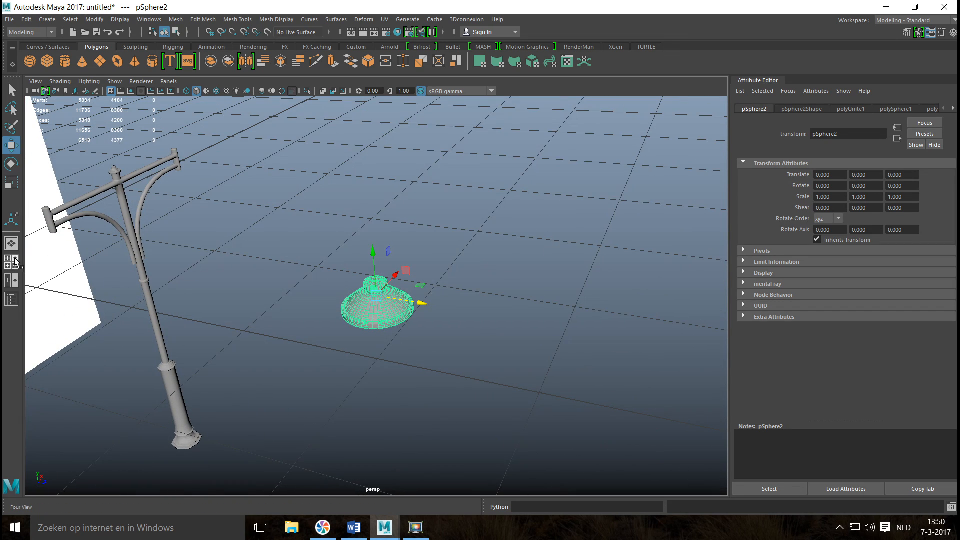
click(11, 261)
key(space)
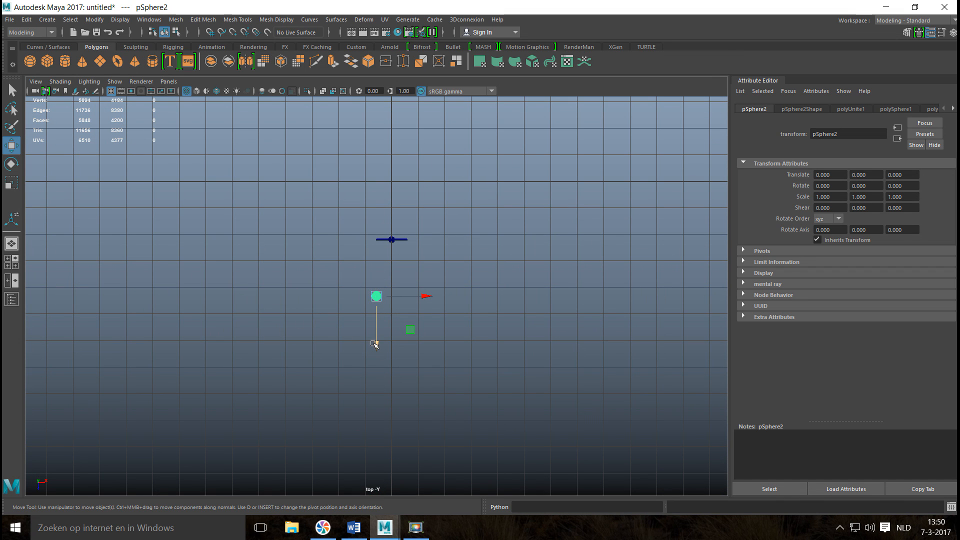
drag(374, 344, 383, 289)
key(f)
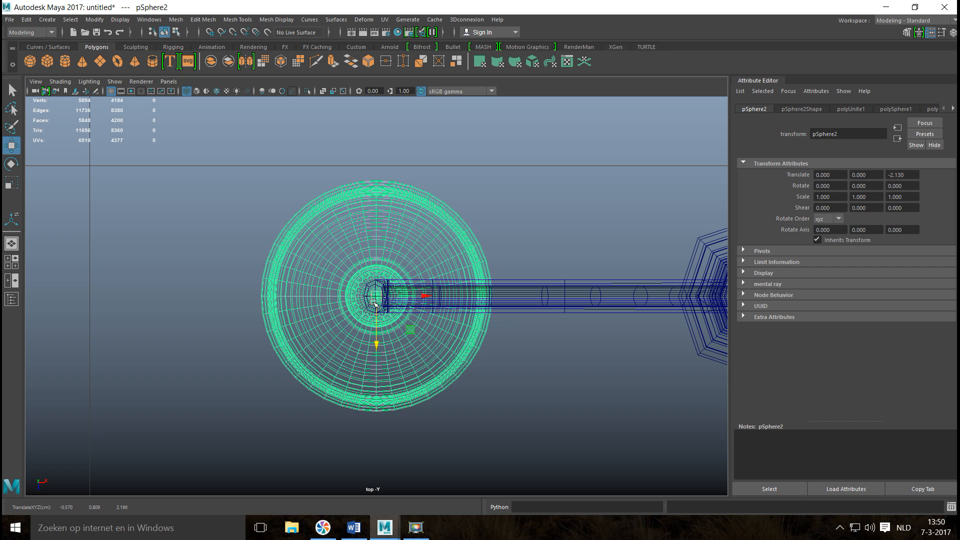
drag(376, 340, 376, 303)
drag(377, 353, 377, 329)
drag(389, 285, 390, 296)
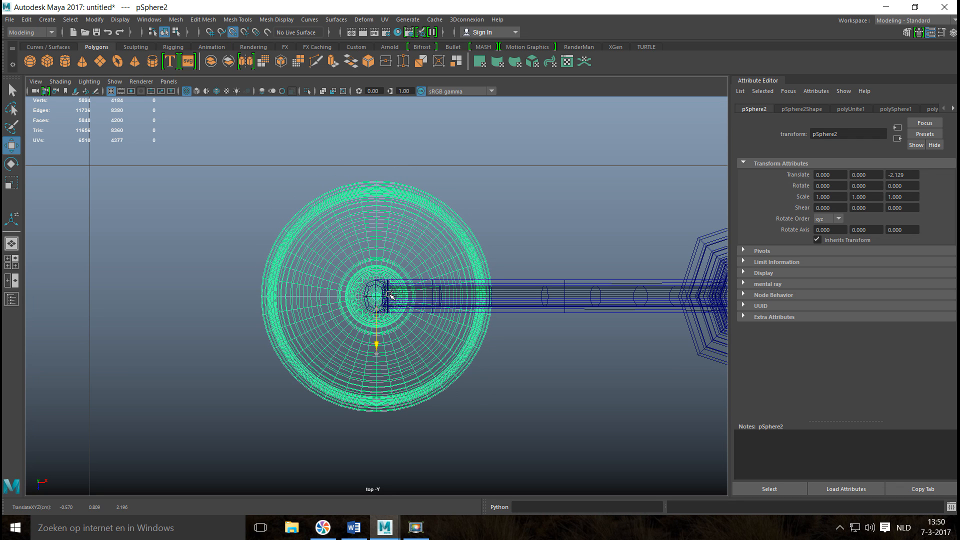
scroll(389, 303, down, 12)
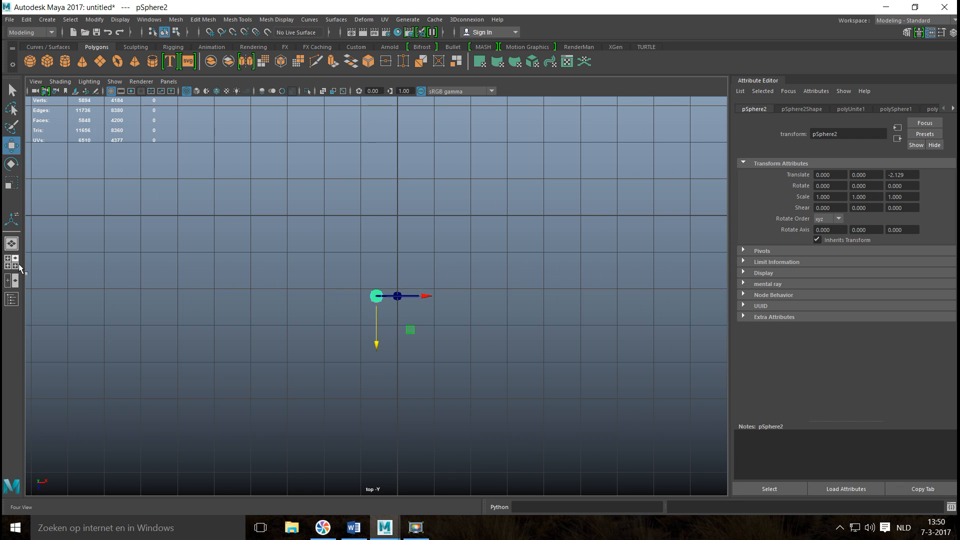
In the top view, move the lamp's pivot along X to the post's centre and snap it to the grid at X 0.
click(17, 264)
key(space)
scroll(354, 256, down, 8)
scroll(354, 256, up, 4)
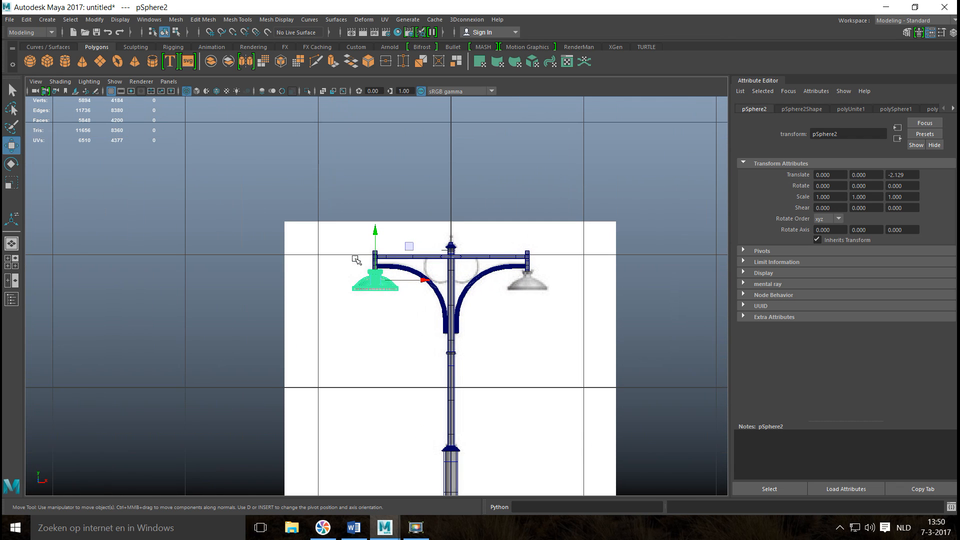
alt+middle_drag(360, 304, 249, 322)
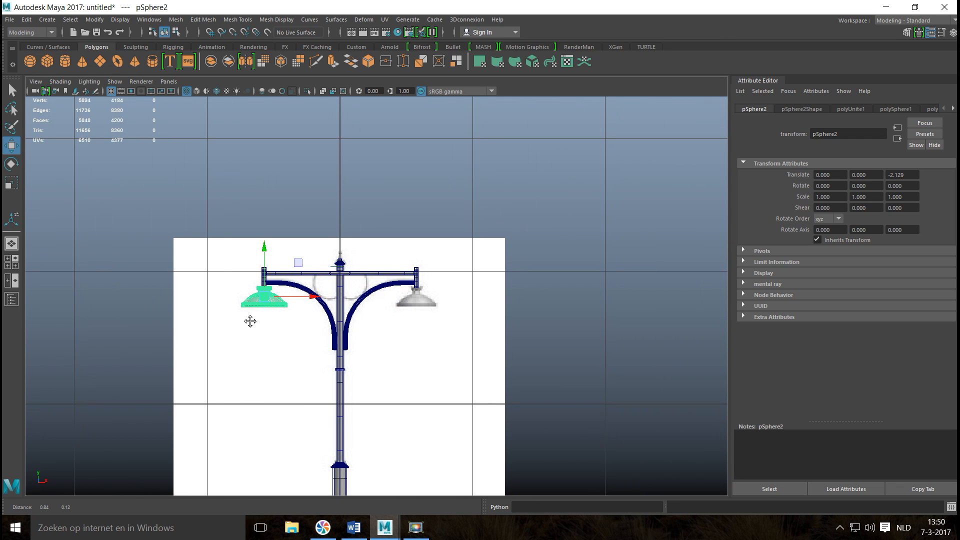
click(15, 265)
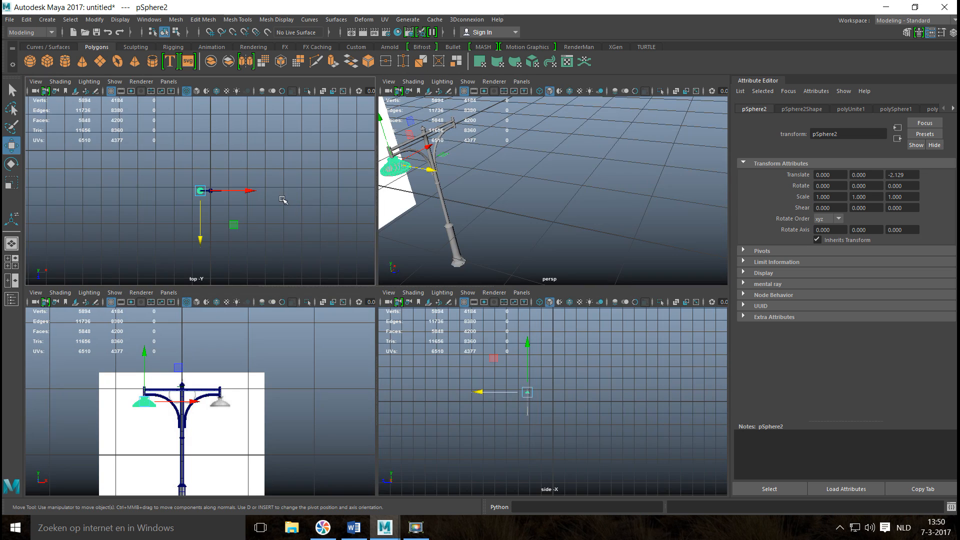
key(space)
scroll(413, 245, up, 5)
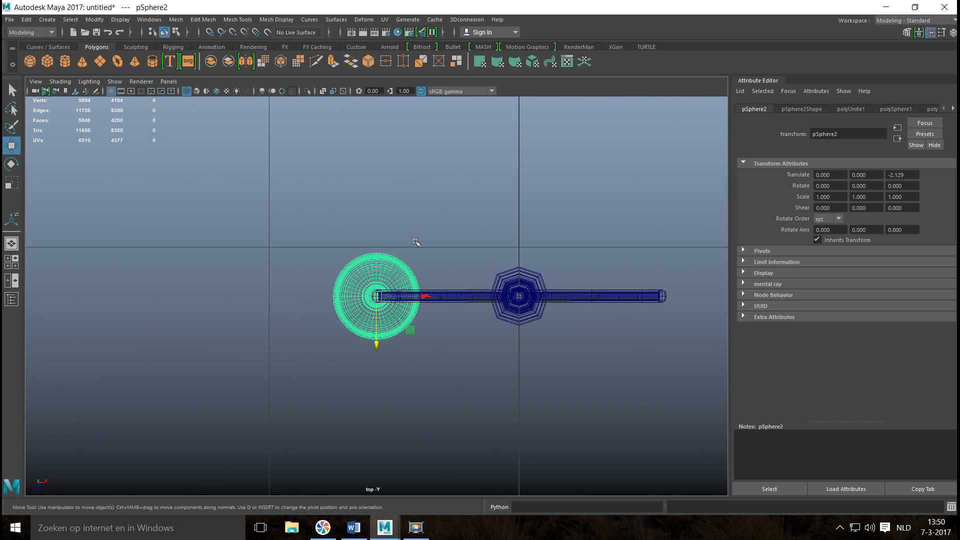
alt+middle_drag(404, 279, 292, 259)
key(d)
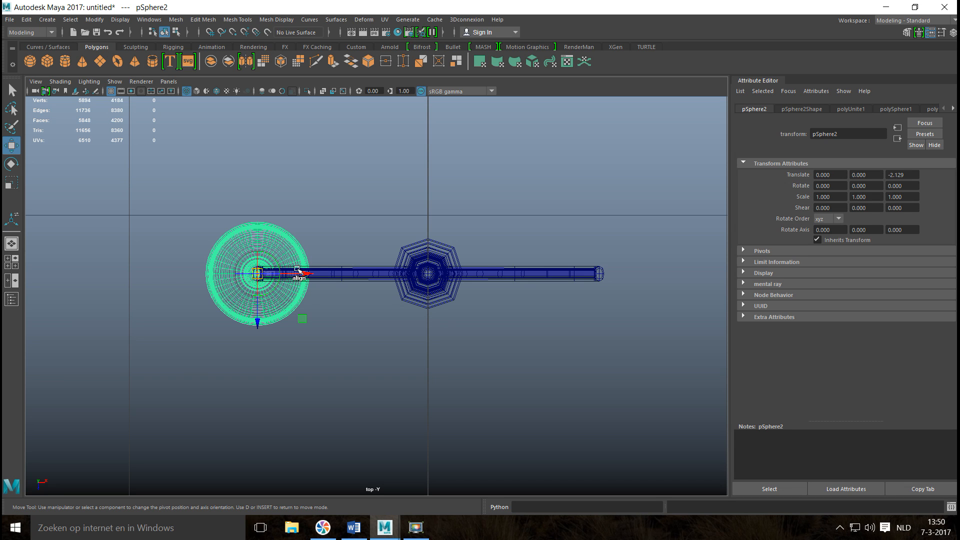
drag(305, 271, 456, 281)
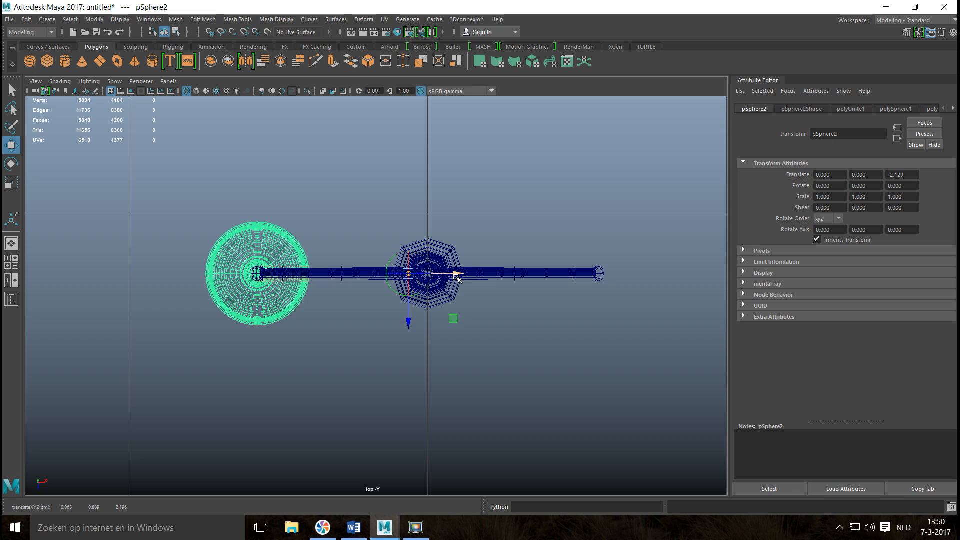
key(x)
drag(456, 273, 462, 275)
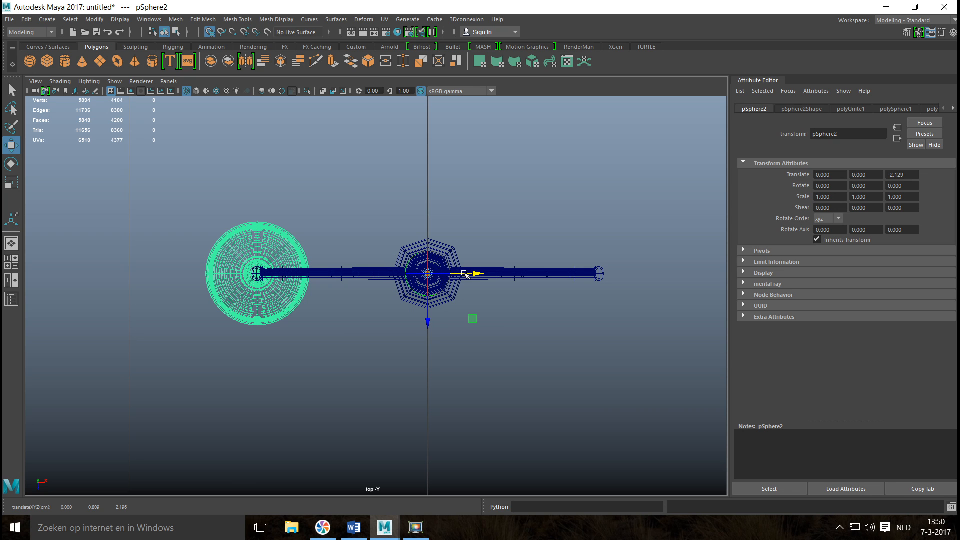
key(Insert)
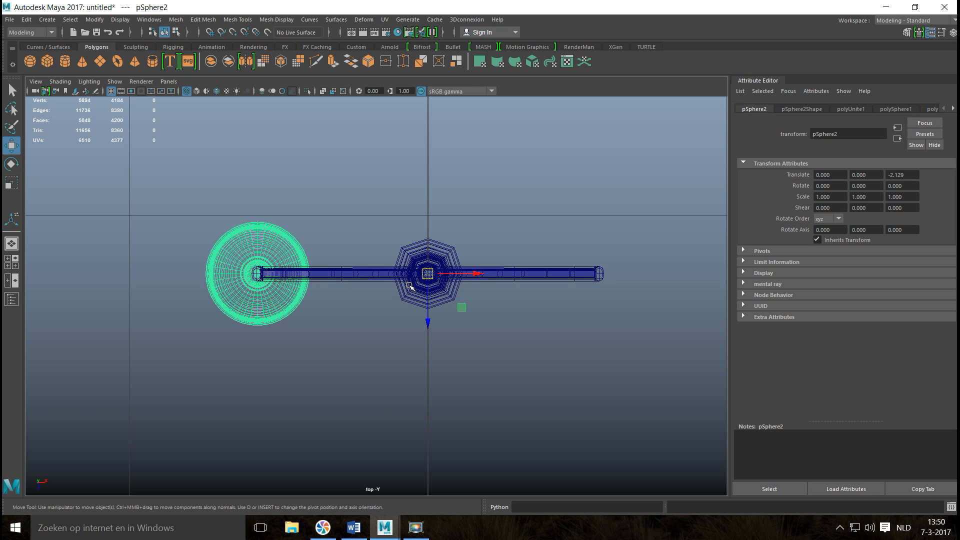
Duplicate the lamp and rotate the copy -180 degrees about Y, onto the opposite end of the arm.
key(ctrl+d)
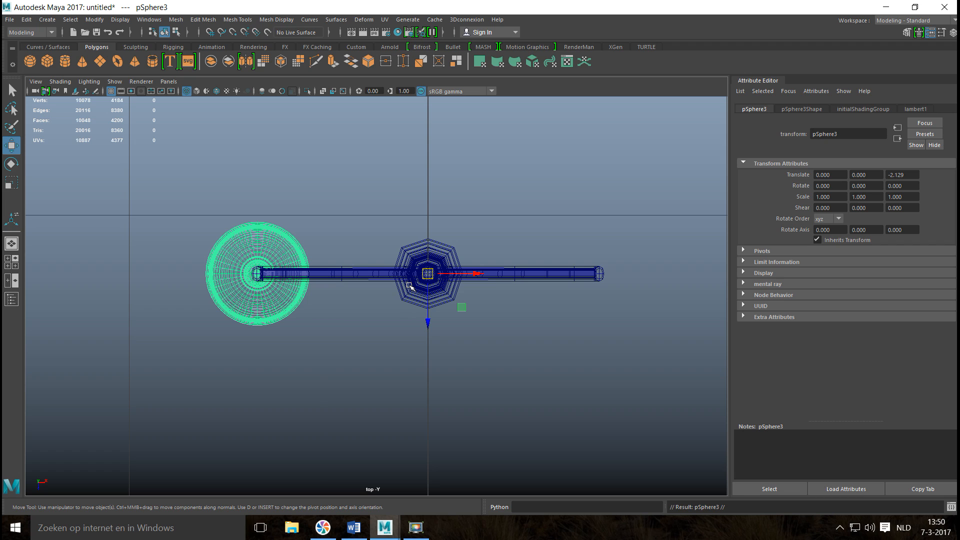
key(e)
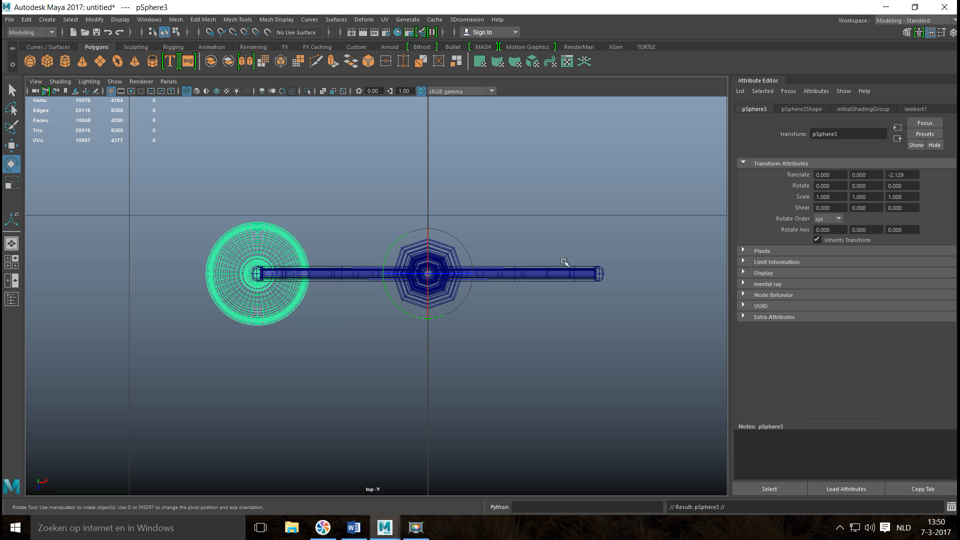
drag(394, 250, 502, 292)
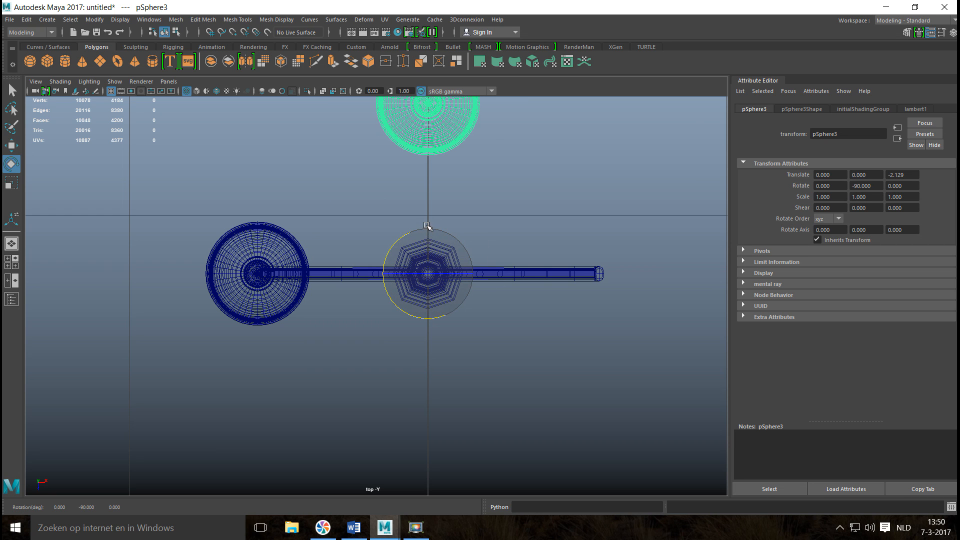
drag(399, 237, 460, 250)
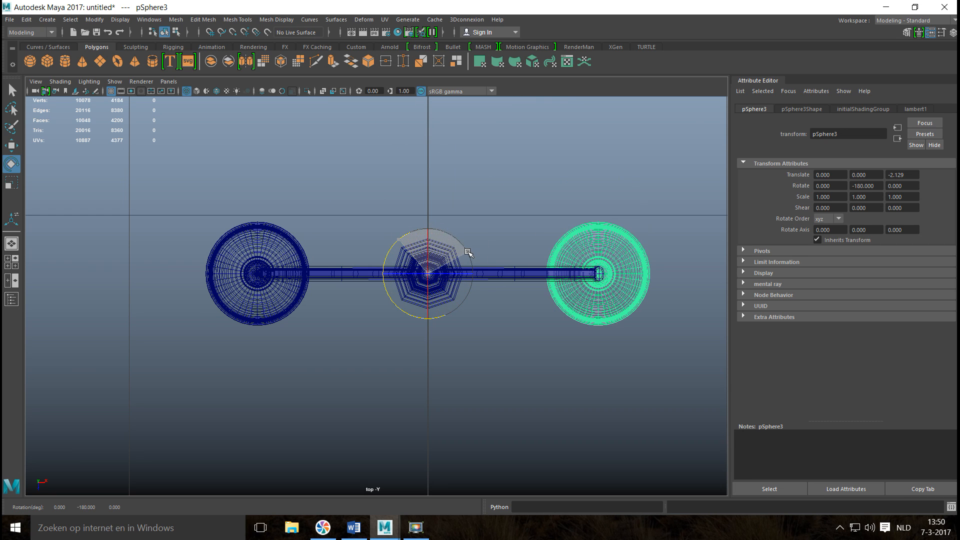
Examine both lamps on the post in the perspective view, with nothing selected, and compare them with the reference image.
click(14, 267)
key(space)
scroll(472, 219, down, 3)
alt+drag(415, 295, 391, 294)
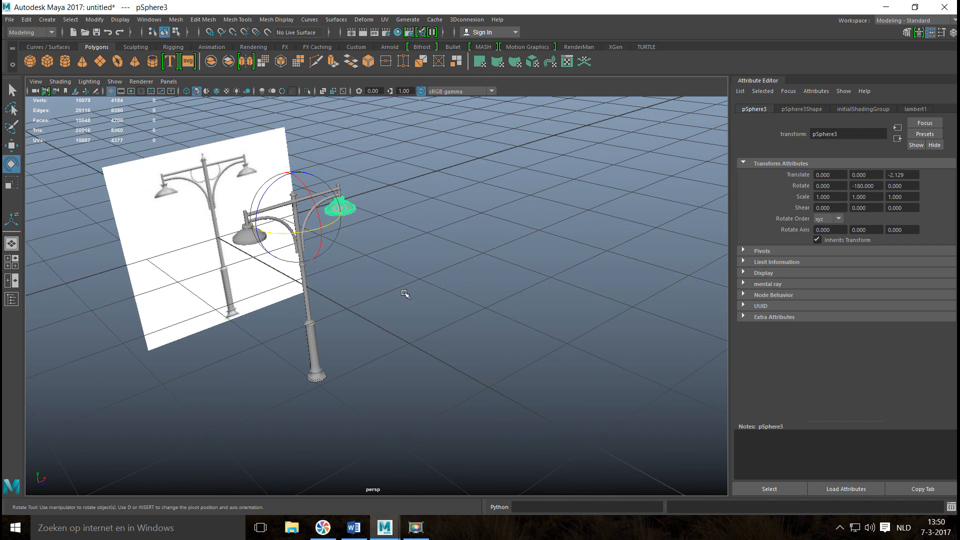
click(404, 295)
alt+middle_drag(377, 307, 470, 364)
scroll(471, 354, up, 4)
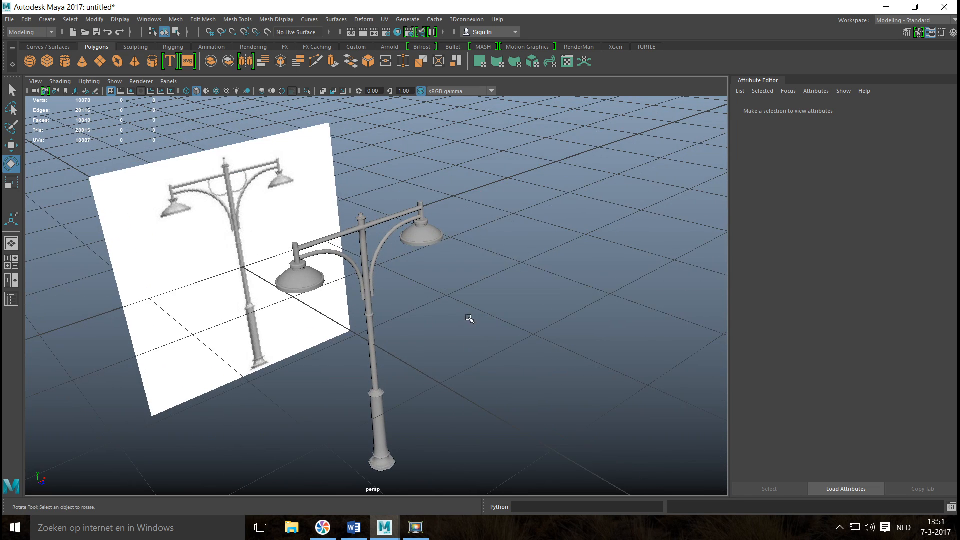
alt+middle_drag(470, 319, 488, 390)
scroll(255, 286, up, 4)
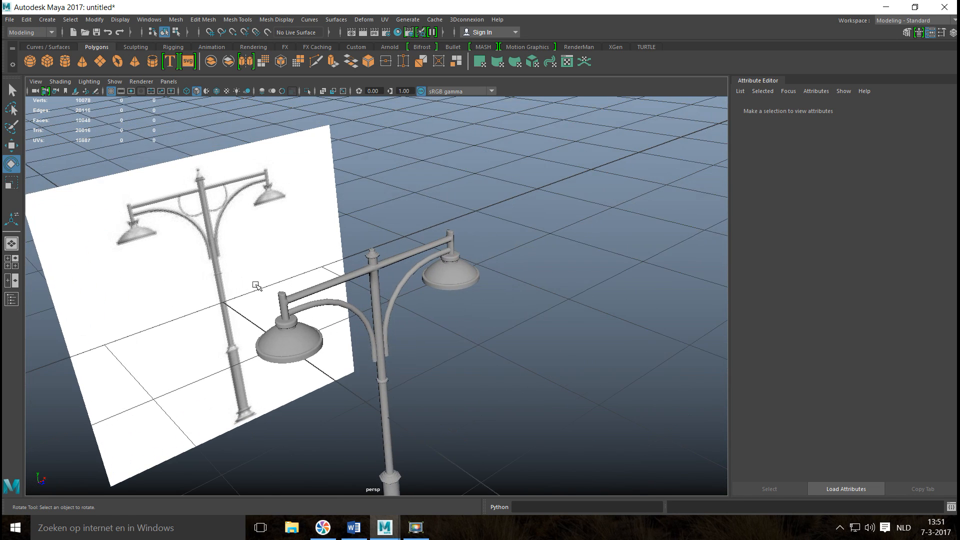
Create a polygon sphere and scale it down uniformly to about 0.113 in the top view.
click(31, 64)
scroll(163, 196, down, 2)
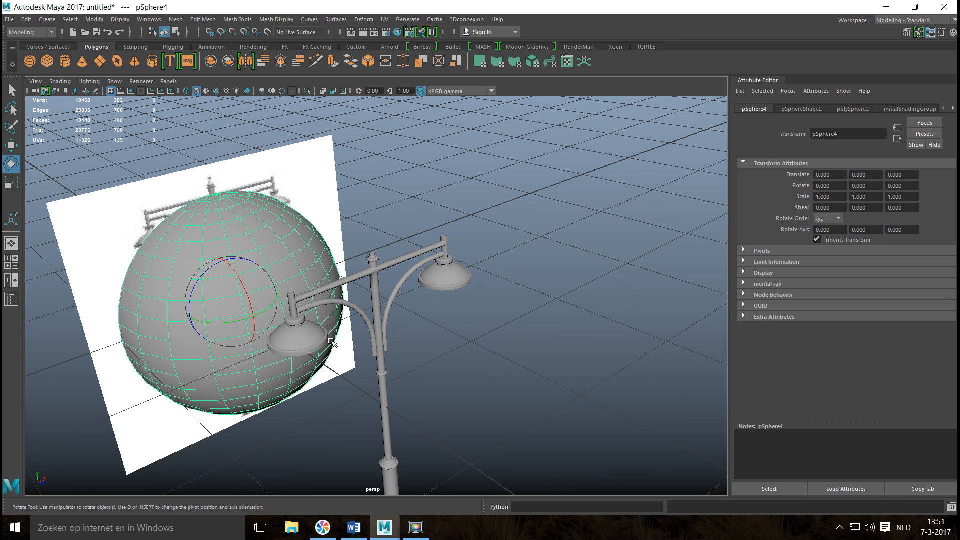
key(w)
click(11, 260)
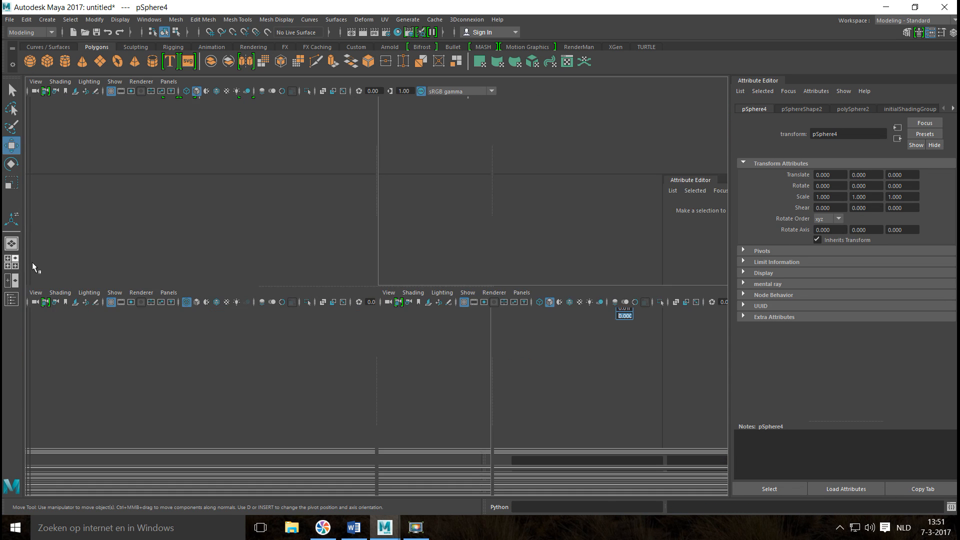
key(space)
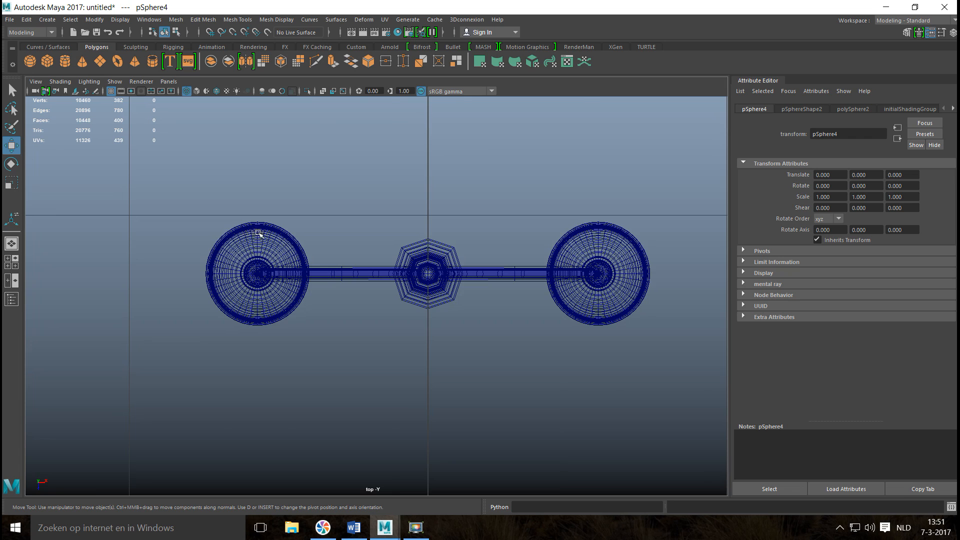
scroll(258, 234, down, 10)
key(r)
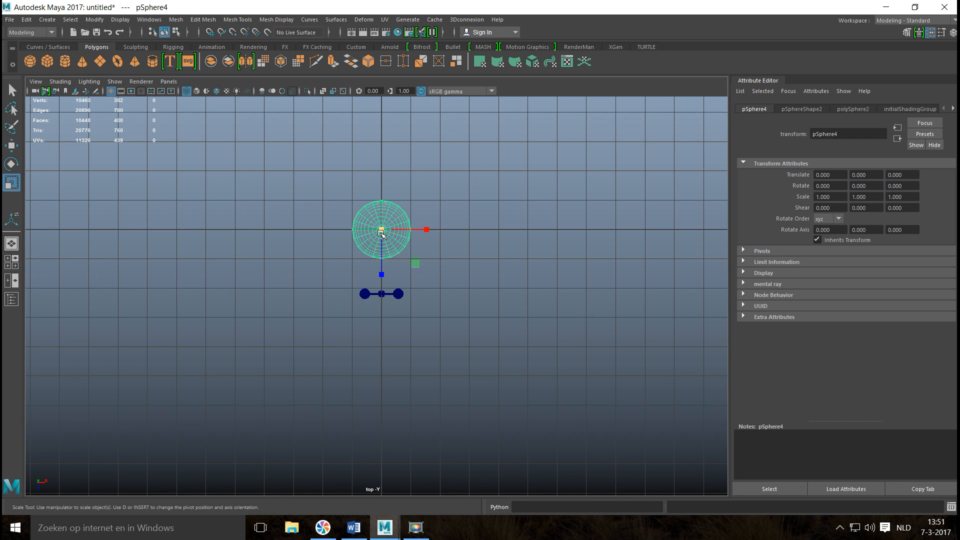
drag(381, 233, 338, 243)
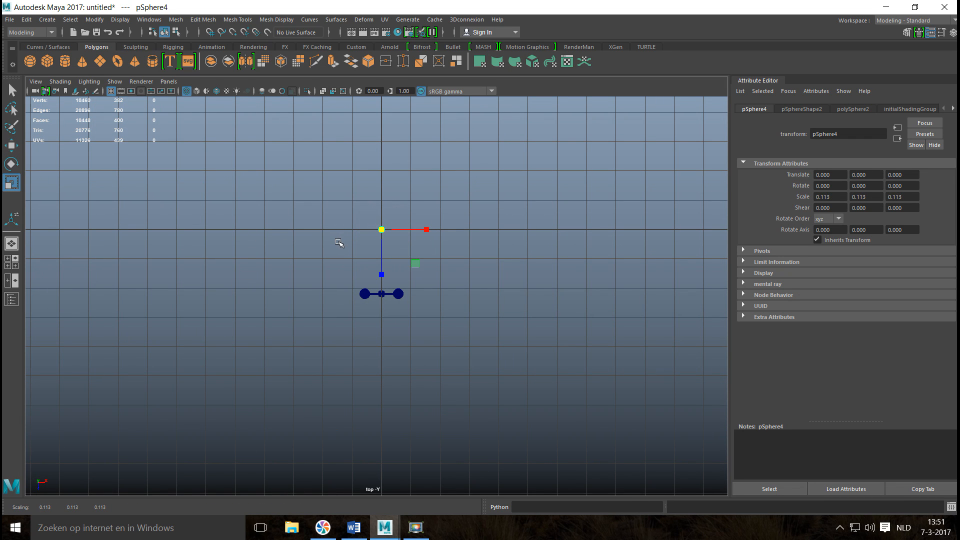
key(f)
scroll(338, 281, down, 12)
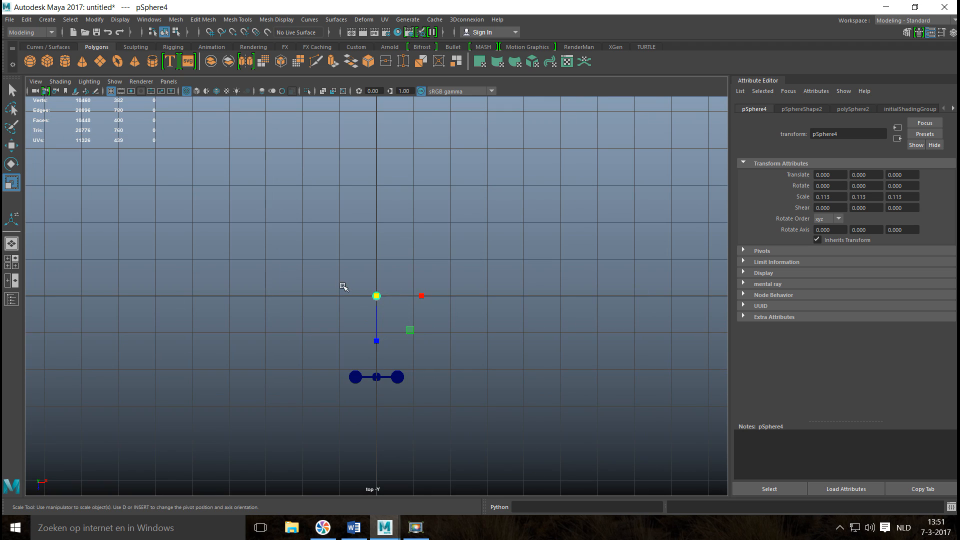
drag(376, 342, 377, 398)
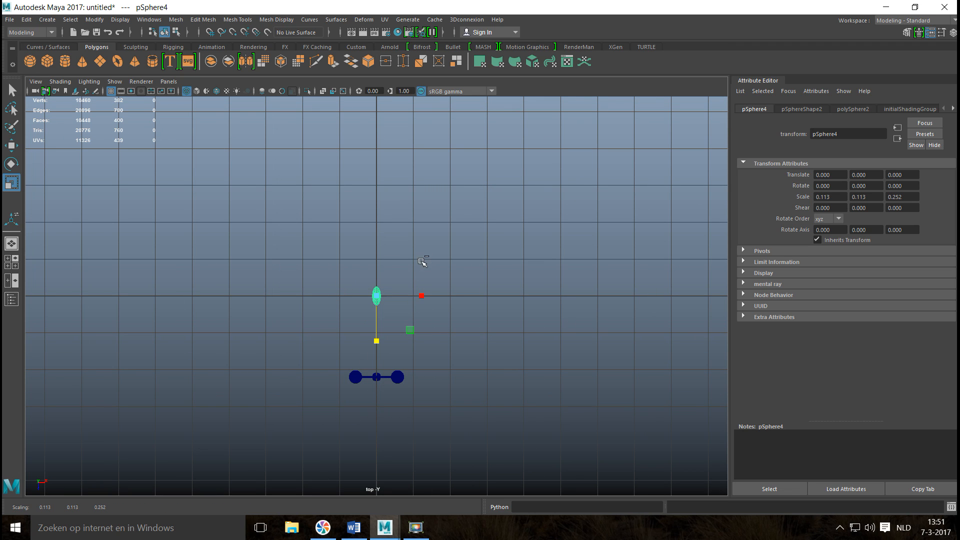
key(ctrl+z)
click(377, 297)
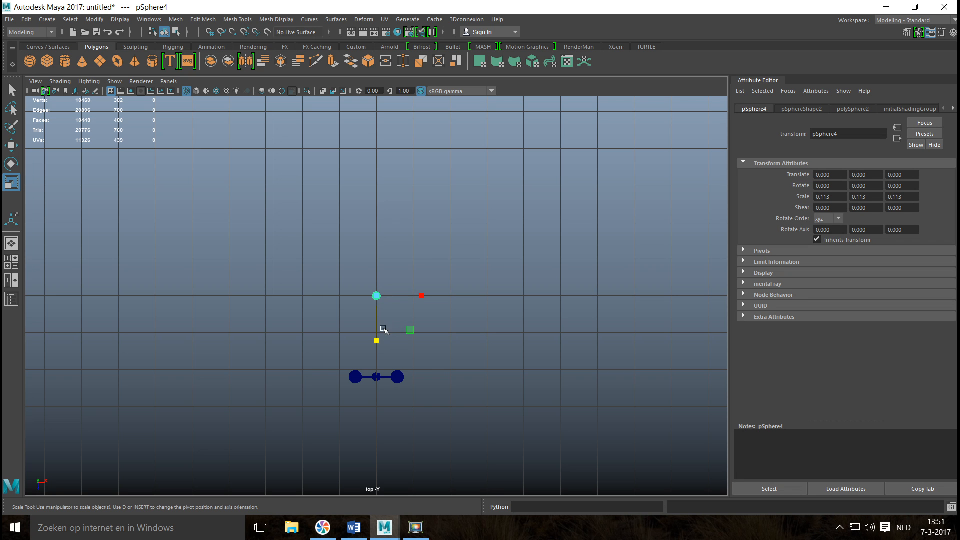
In the top view, move the small sphere along Z onto the post and snap it to the post's centre vertex, at Z 2.196.
key(w)
drag(378, 341, 378, 428)
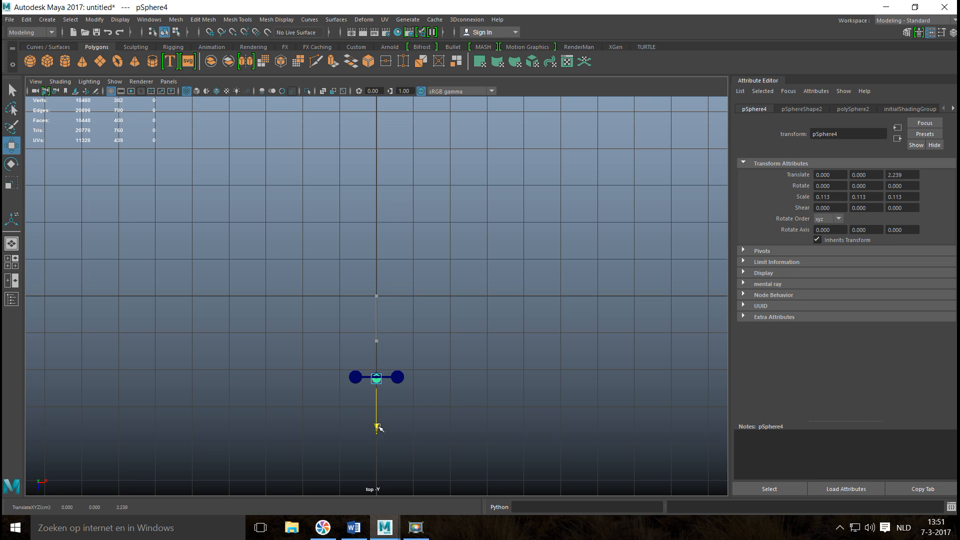
key(f)
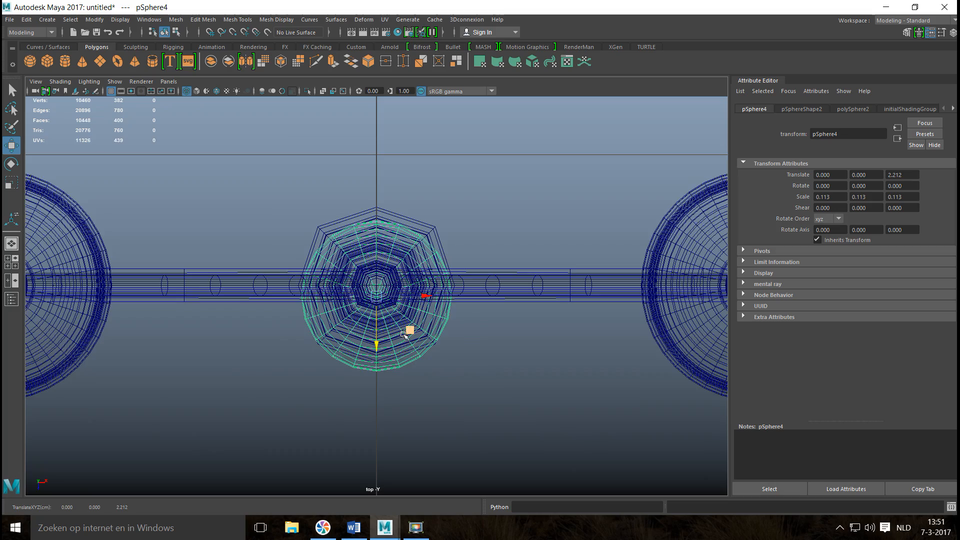
scroll(406, 335, up, 3)
scroll(395, 349, up, 2)
key(v)
drag(375, 346, 372, 285)
scroll(372, 285, down, 5)
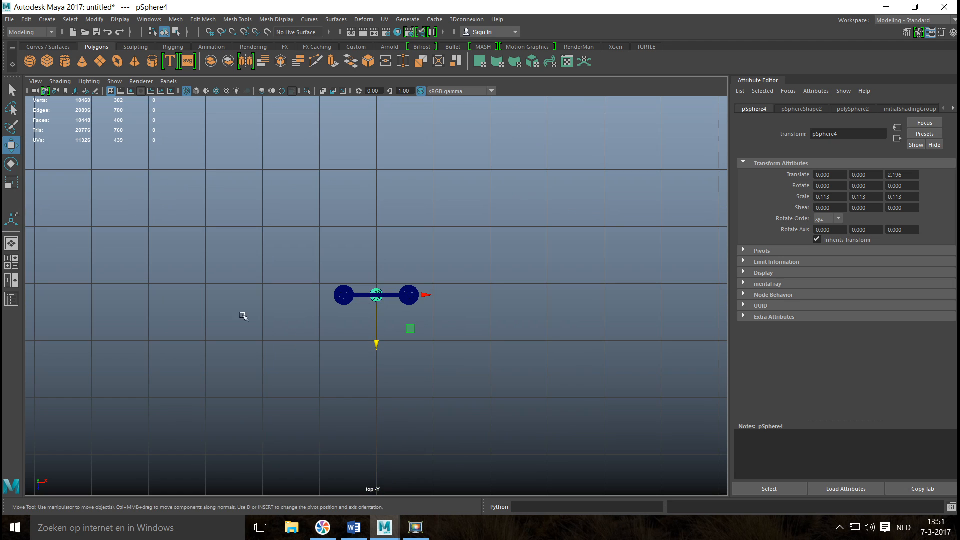
In the front view, raise the small sphere along Y to the top of the post, at Y 1.143.
click(11, 261)
key(space)
scroll(221, 386, up, 5)
scroll(260, 352, down, 8)
scroll(261, 352, down, 3)
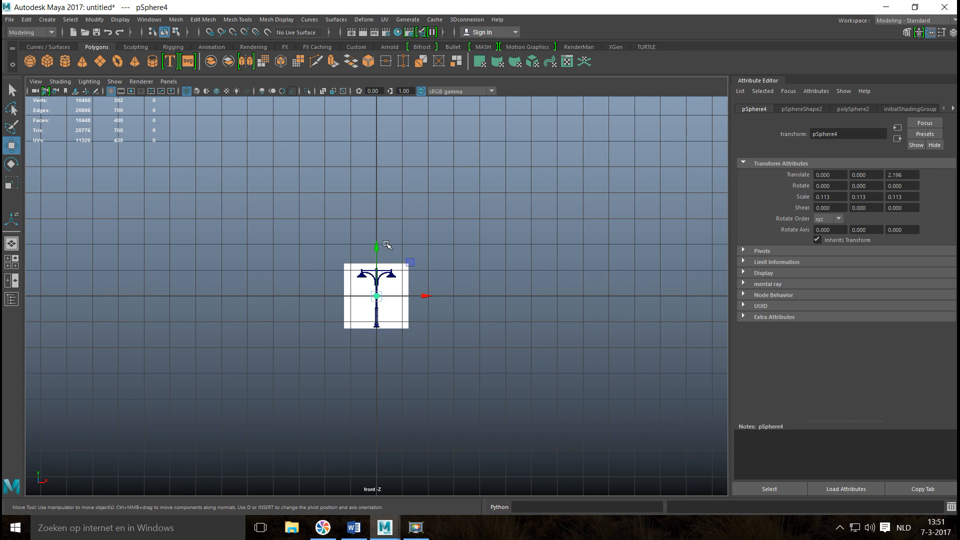
drag(378, 245, 386, 219)
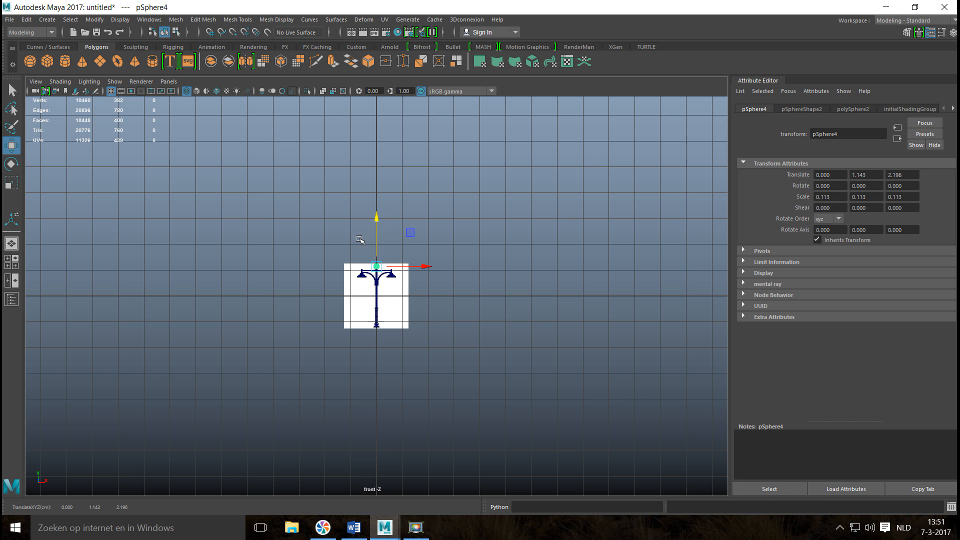
key(f)
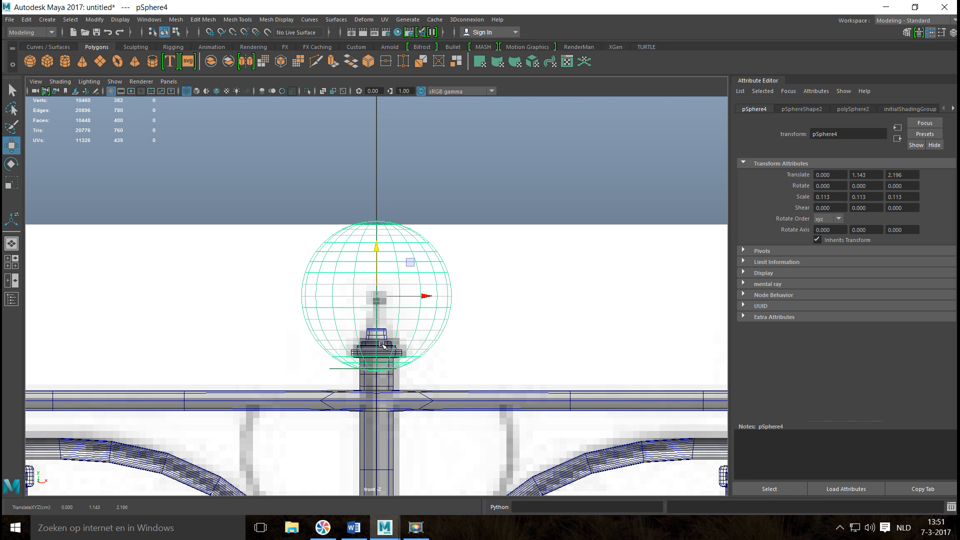
Shade the front view, scale the sphere uniformly to 0.033 and lower it onto the post's finial, at Y 1.120.
key(5)
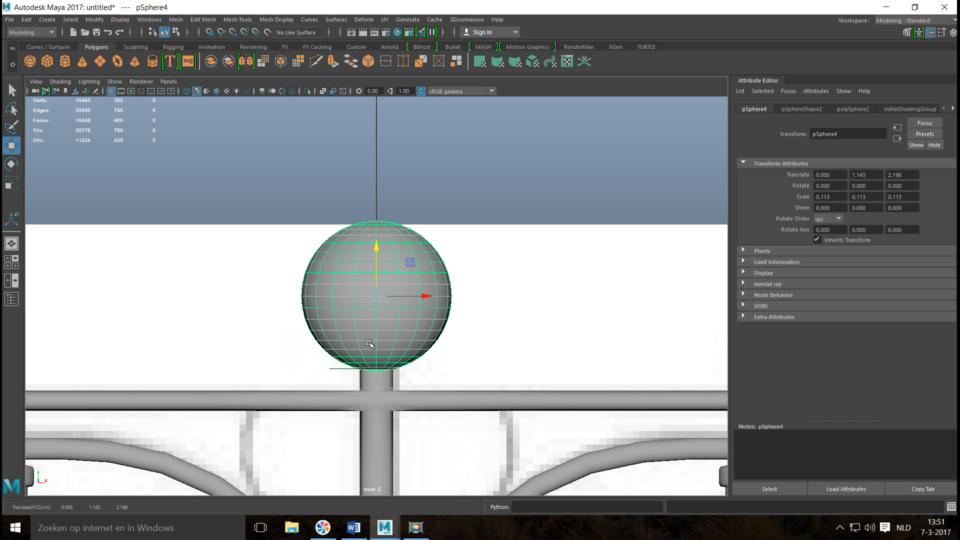
key(r)
drag(374, 297, 285, 317)
key(w)
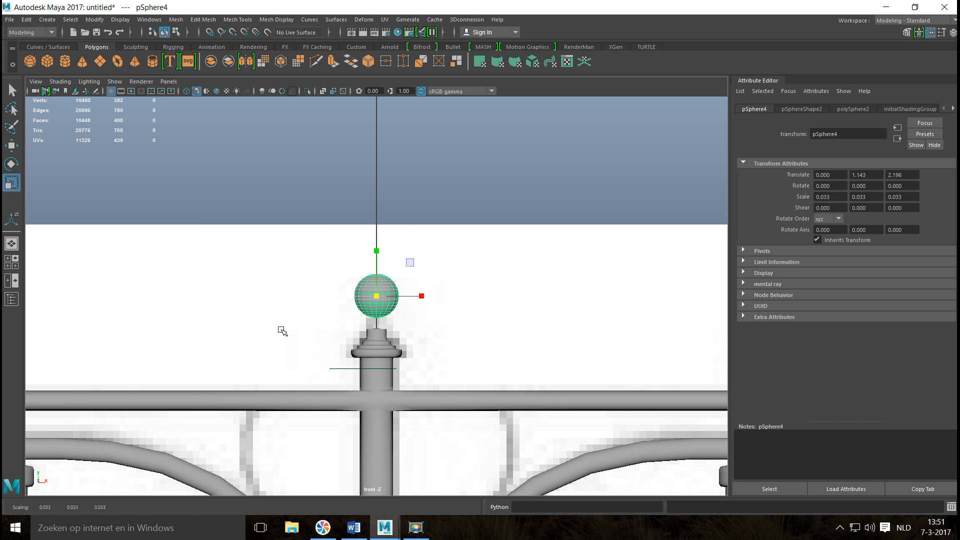
drag(377, 247, 379, 263)
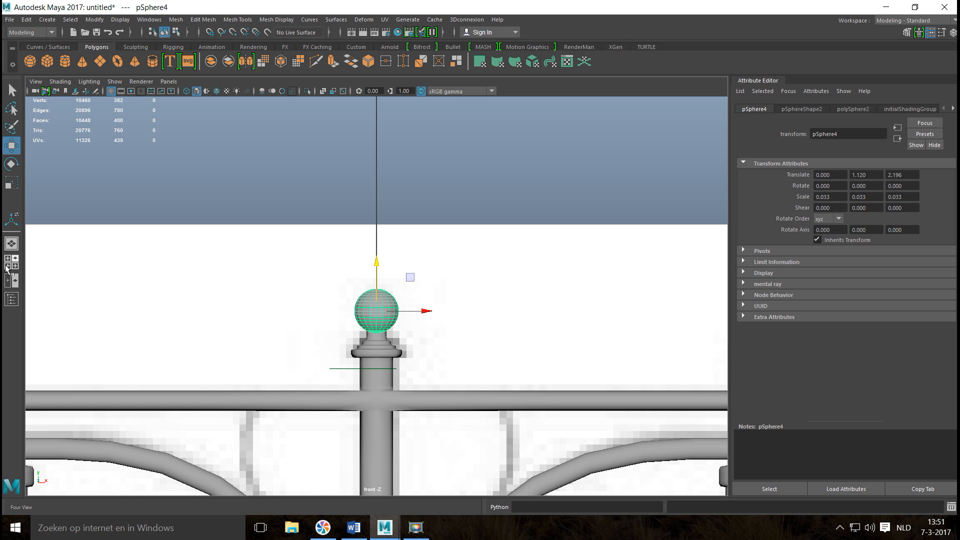
Examine the whole street light in the perspective view with nothing selected, and compare its top with the reference image.
click(11, 262)
key(space)
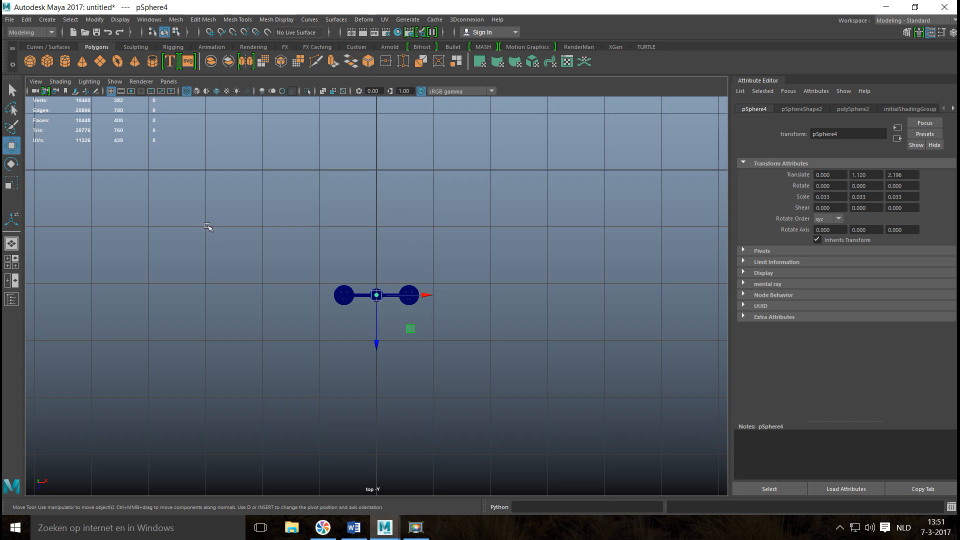
click(11, 262)
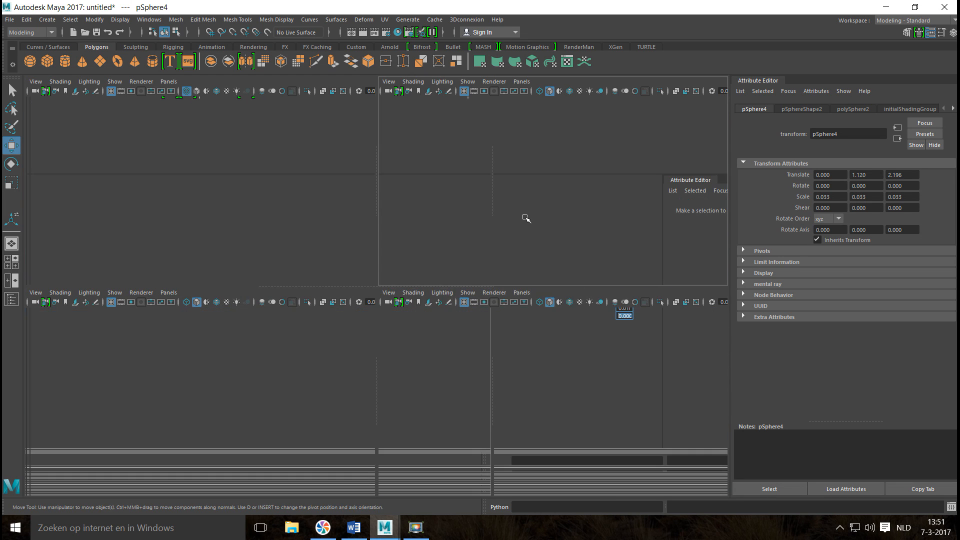
key(space)
click(551, 236)
alt+drag(557, 230, 446, 206)
alt+middle_drag(441, 280, 431, 204)
alt+drag(431, 204, 436, 155)
alt+middle_drag(430, 284, 528, 73)
scroll(510, 134, down, 3)
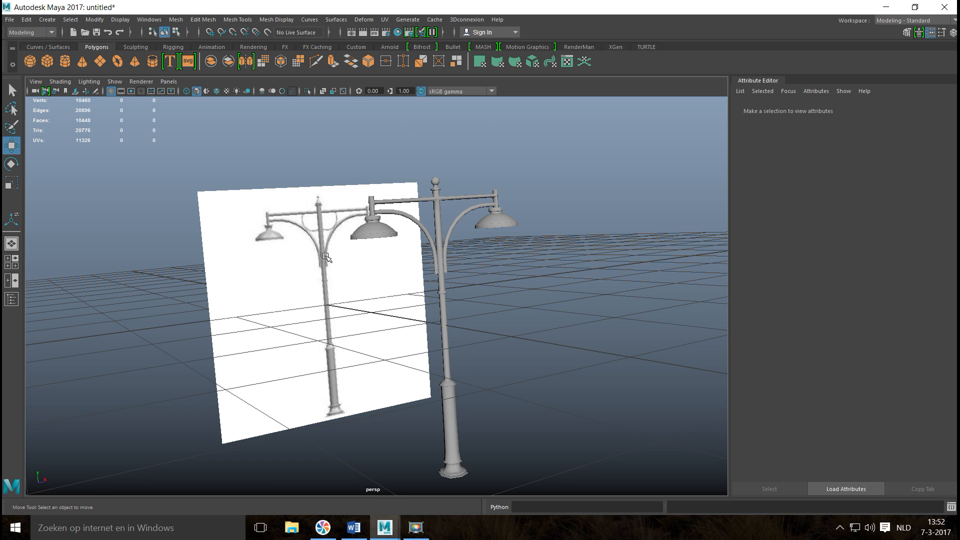
alt+middle_drag(330, 289, 337, 321)
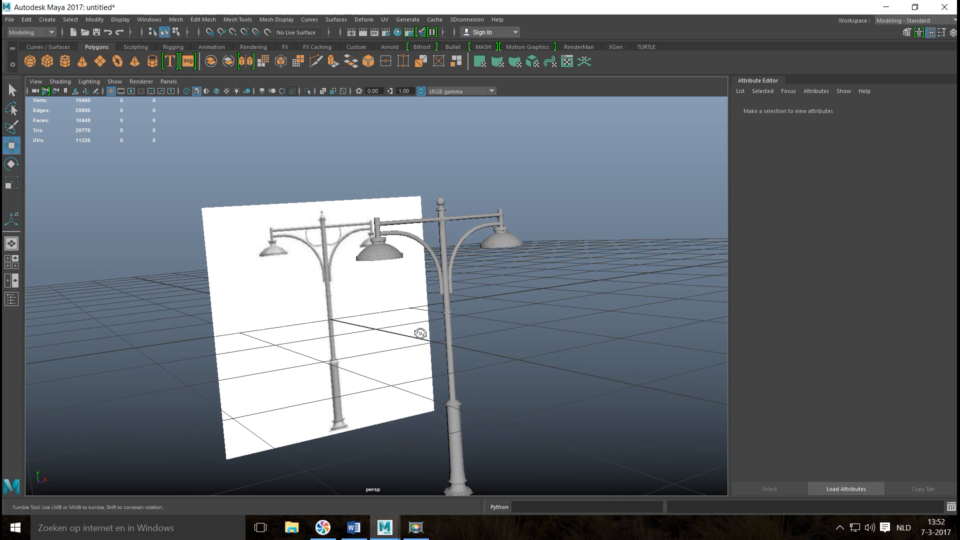
alt+drag(420, 335, 398, 334)
alt+middle_drag(386, 336, 251, 365)
alt+drag(336, 330, 319, 344)
alt+middle_drag(321, 343, 255, 389)
scroll(308, 344, up, 3)
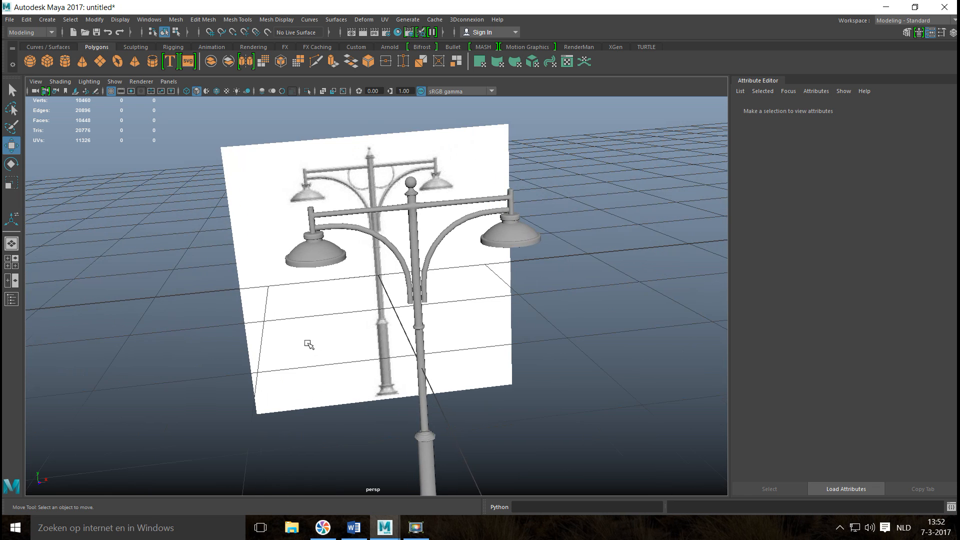
alt+middle_drag(310, 334, 332, 369)
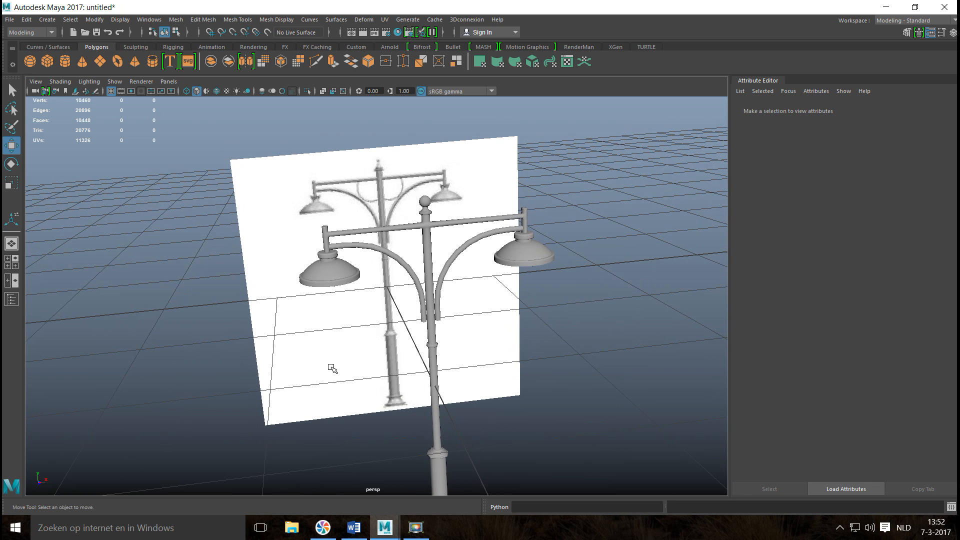
Create a polygon torus, move it forward along Z to about 3.286 and rotate it 90 degrees about X.
click(118, 62)
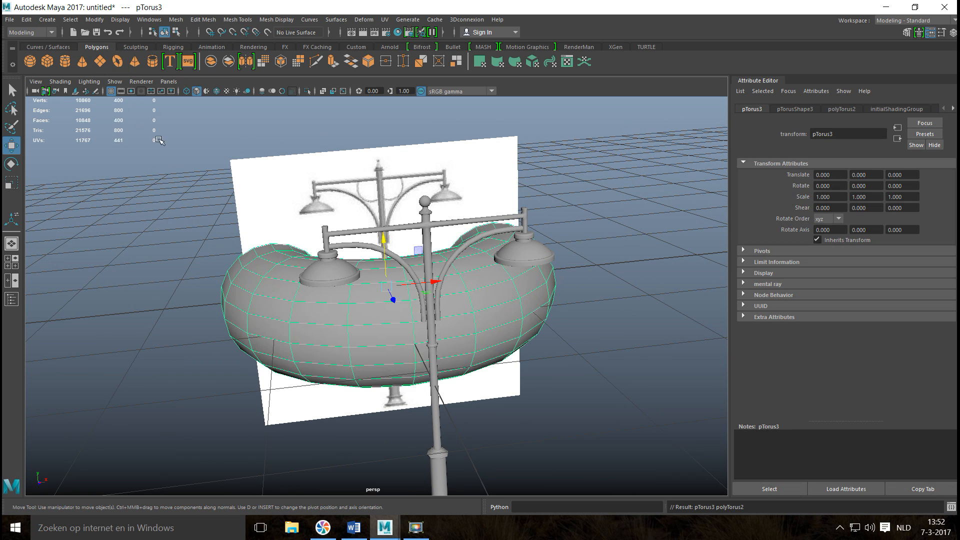
scroll(251, 244, down, 3)
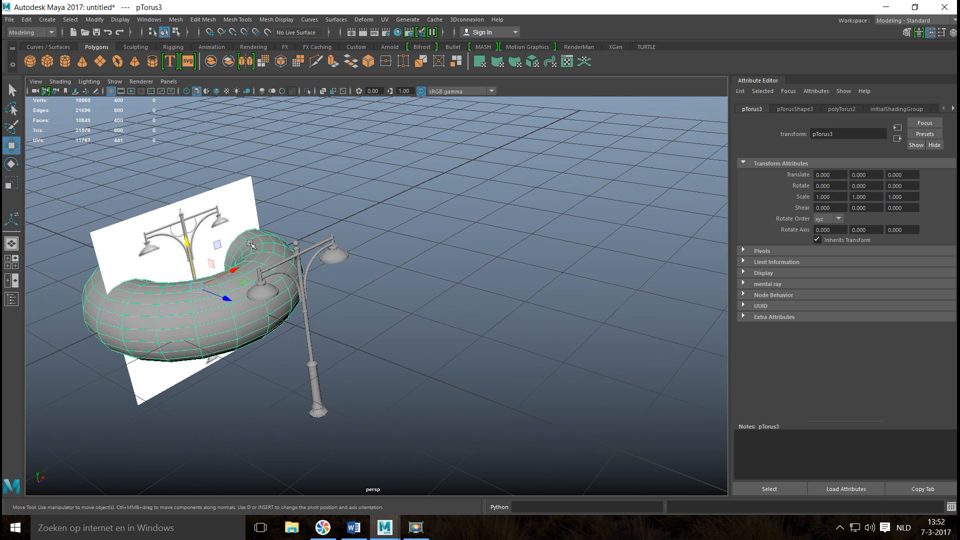
drag(233, 299, 419, 370)
key(e)
drag(382, 330, 416, 384)
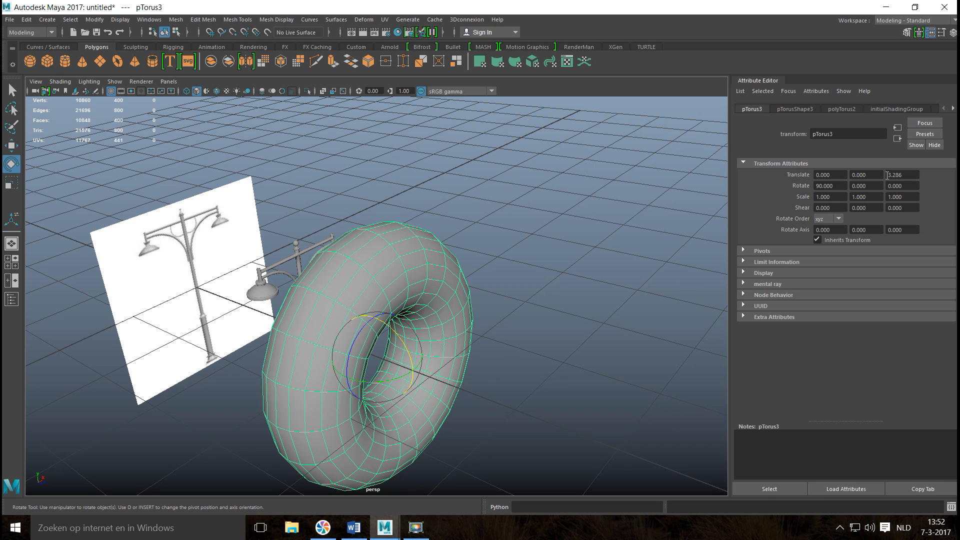
Set the torus's axis and height subdivisions to 30 each.
click(841, 110)
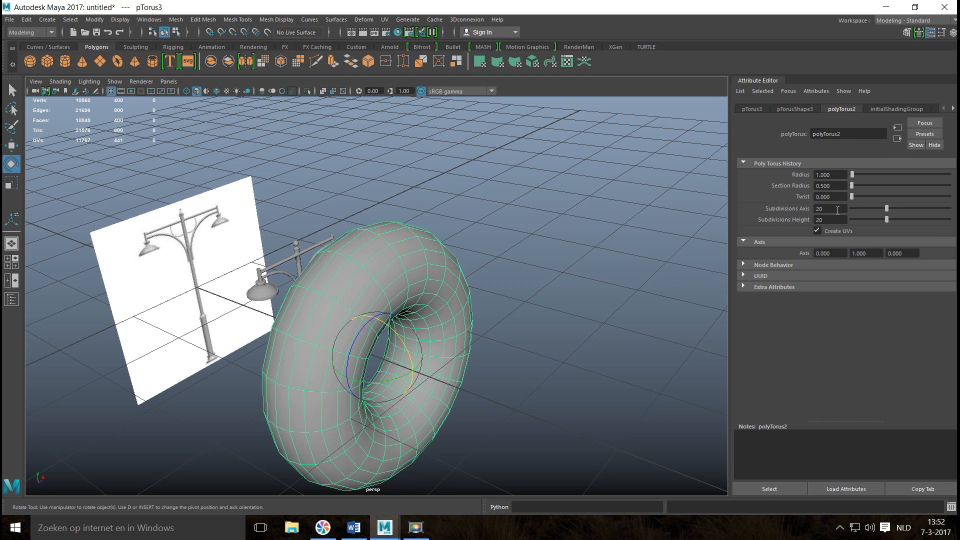
key(Tab)
text(3)
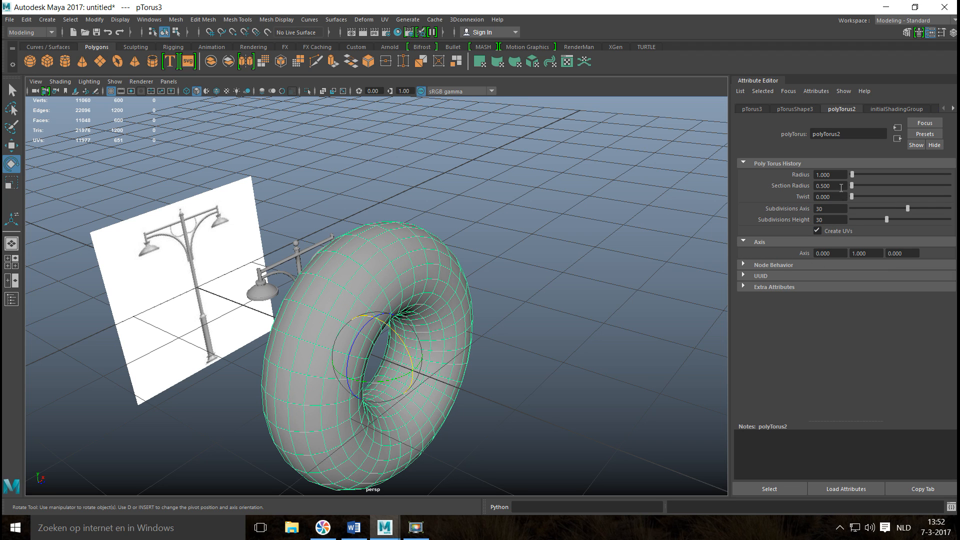
Thin the torus into a ring by trying section radii of 0.01 and 0.03 and settling on 0.02.
click(839, 186)
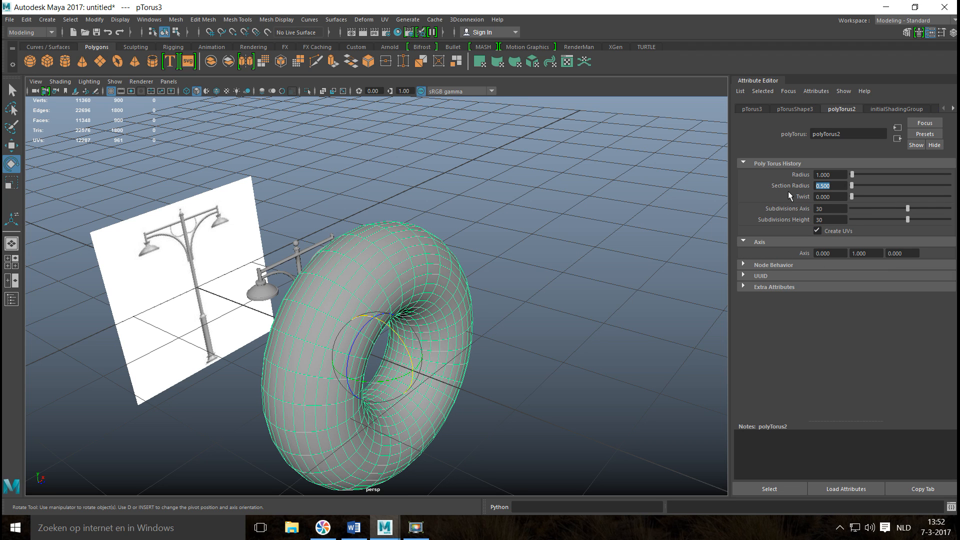
text(0.01)
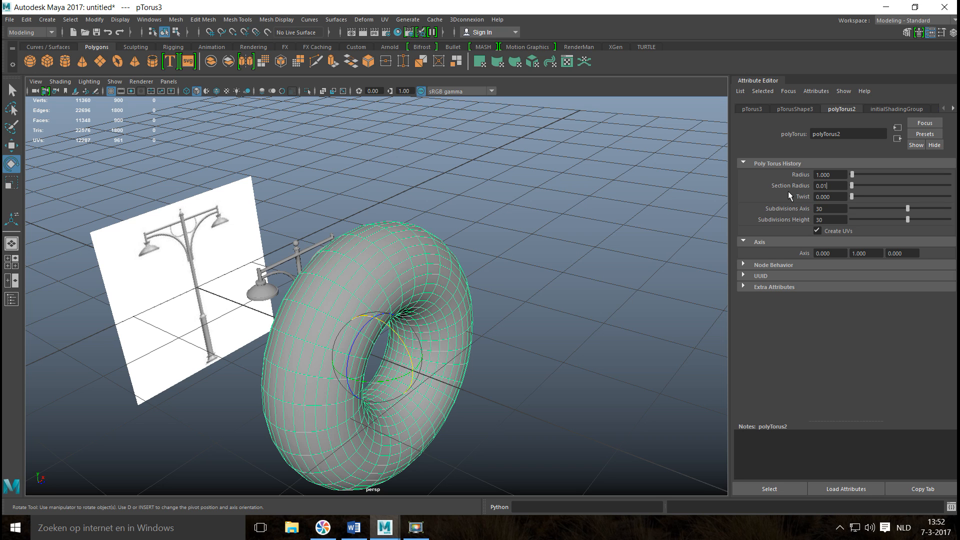
key(Return)
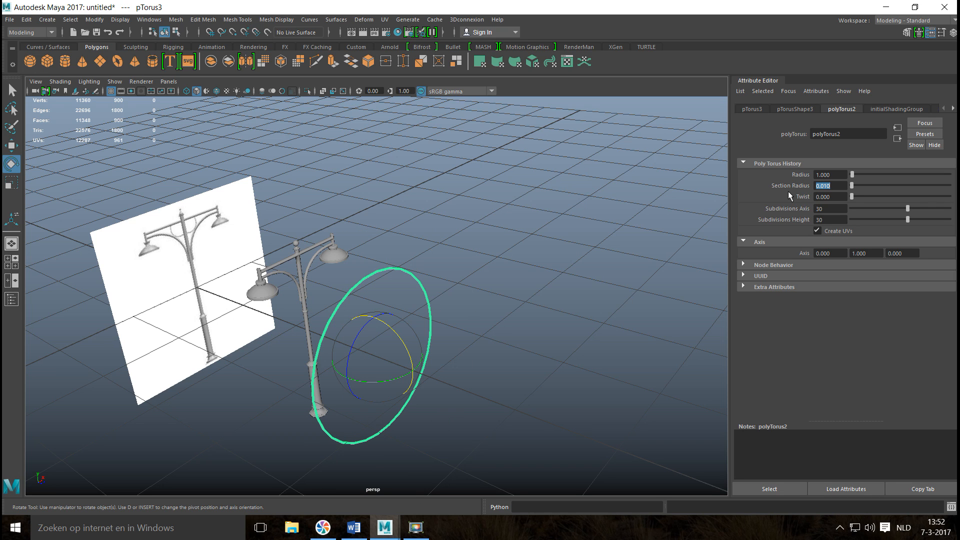
text(0.03)
key(Return)
text(0.02)
key(Return)
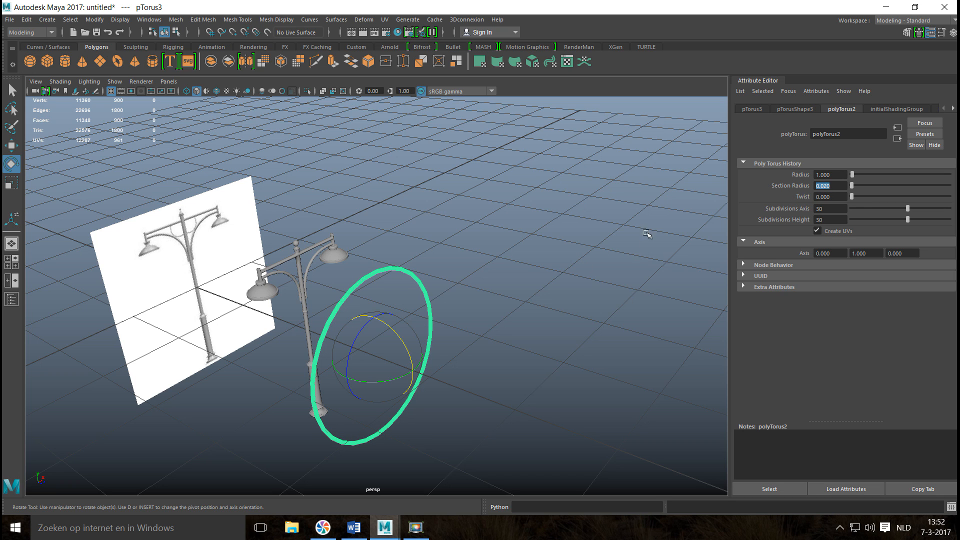
Move the ring back along Z to the street light's post, at about Z 2.101.
click(352, 300)
click(354, 294)
key(w)
drag(415, 372, 339, 344)
In the front view, scale the ring uniformly to about 0.197 and raise it to the crossbar, at Y 0.961.
click(7, 266)
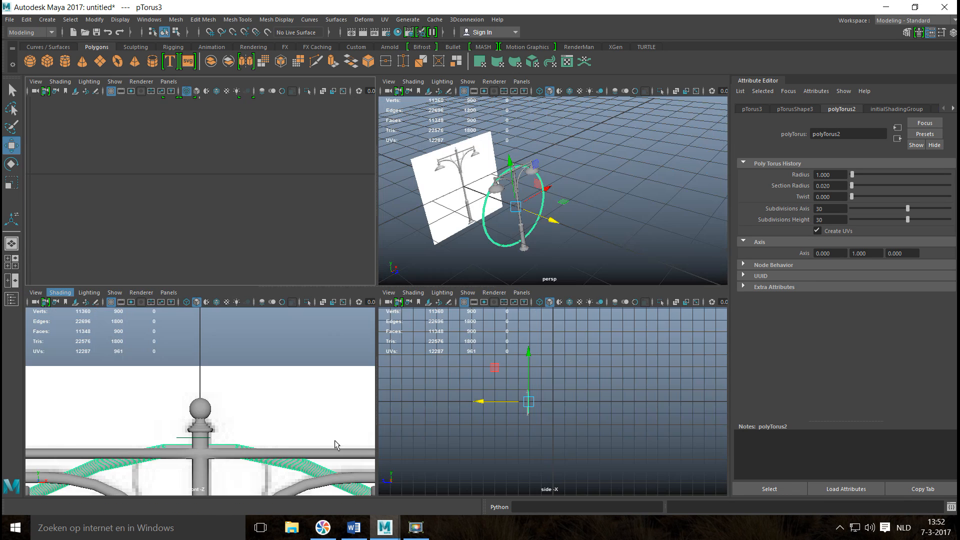
key(space)
scroll(309, 393, down, 5)
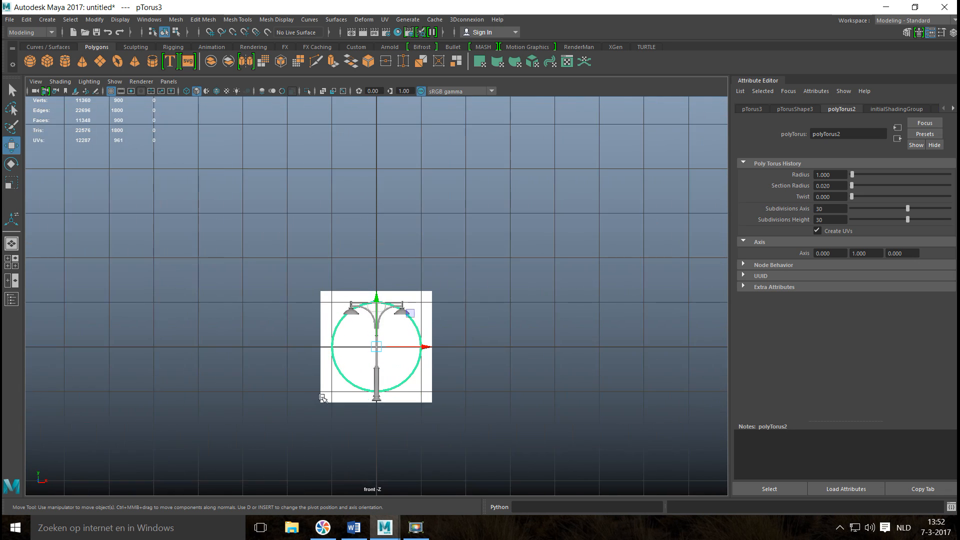
scroll(336, 388, up, 6)
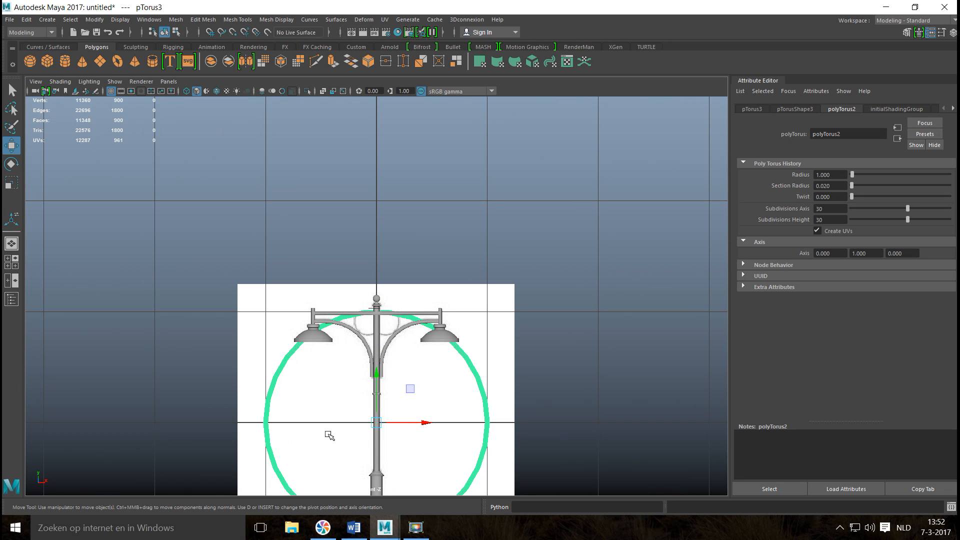
key(r)
drag(377, 422, 253, 431)
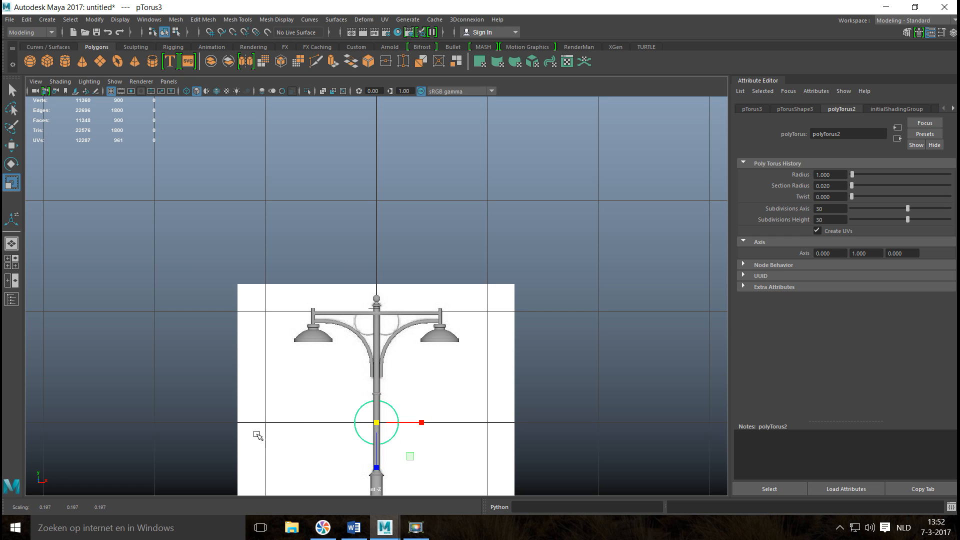
key(w)
drag(378, 391, 357, 298)
key(f)
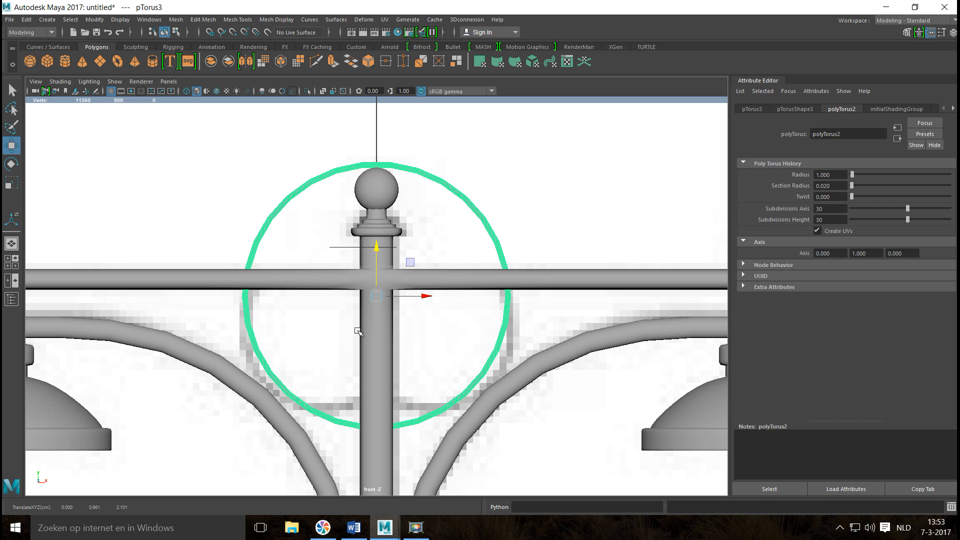
Shift the ring along X to about -0.034 and scale it down further, by a uniform factor near 0.119.
drag(423, 297, 403, 299)
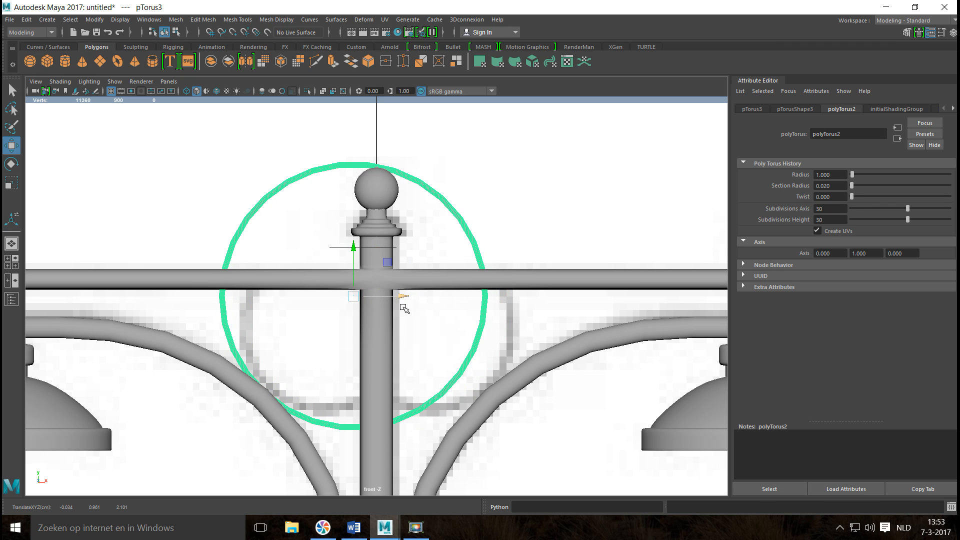
key(r)
drag(354, 296, 280, 322)
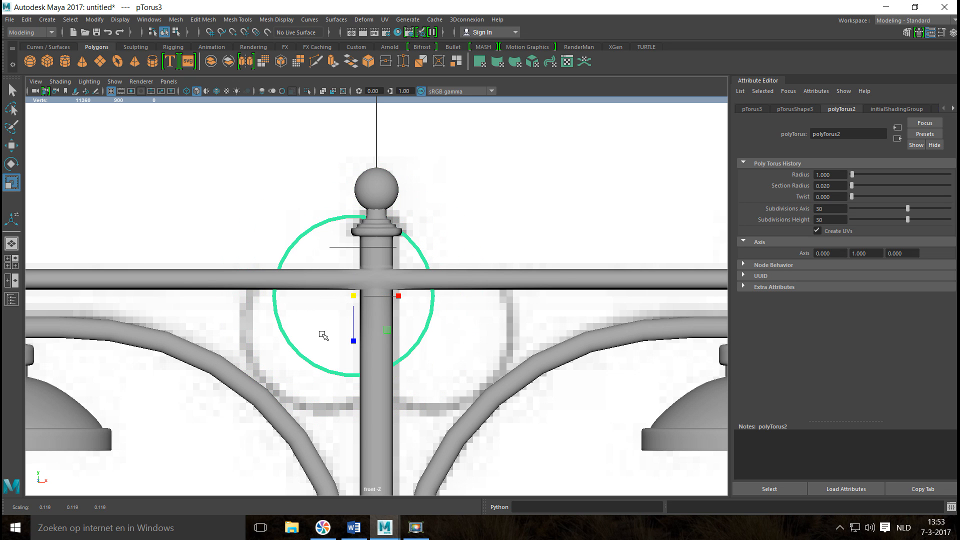
Move the ring over the reference's left arc, at X -0.079 and Y 0.905, and set its section radius to 0.04.
key(w)
drag(346, 297, 321, 338)
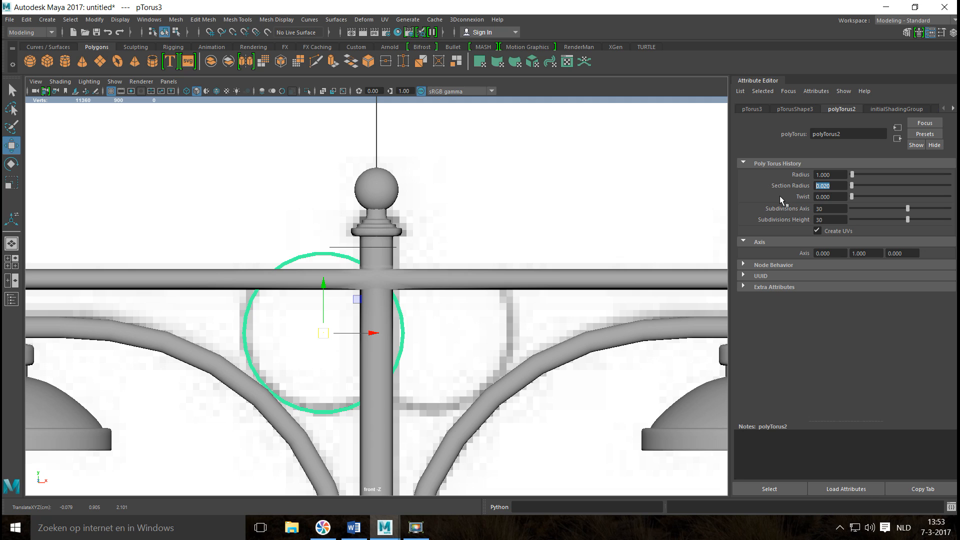
text(0.04)
key(Return)
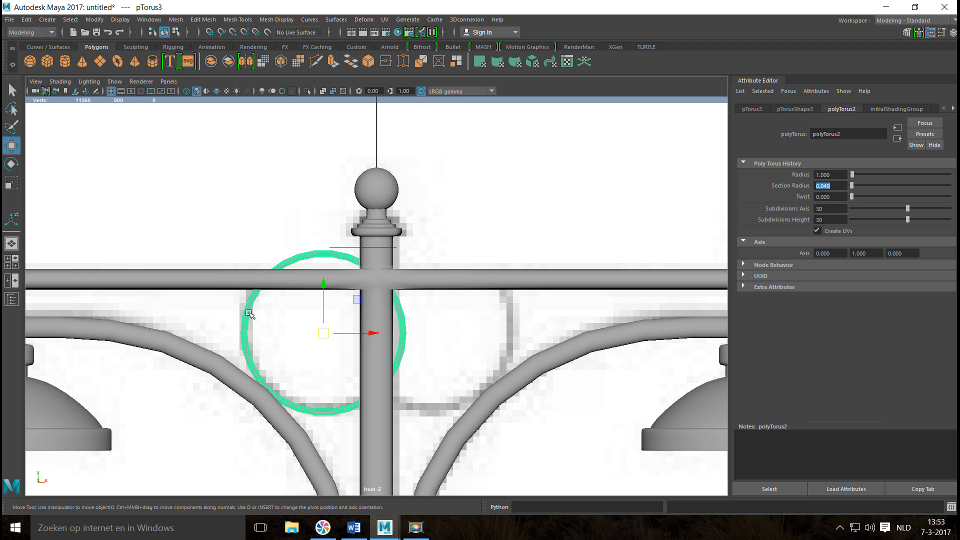
Switch the ring to face selection and delete its upper faces above and behind the crossbar.
right_drag(250, 315, 265, 266)
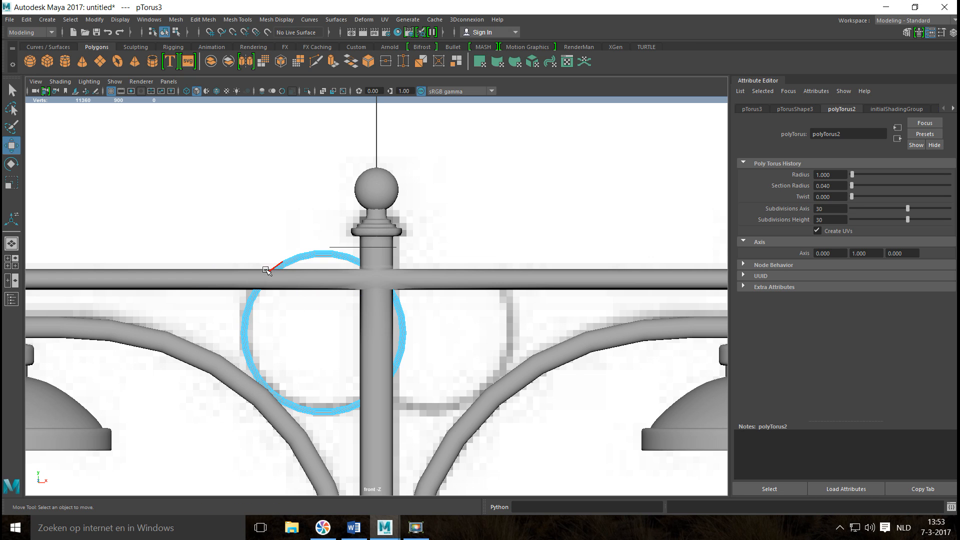
click(172, 220)
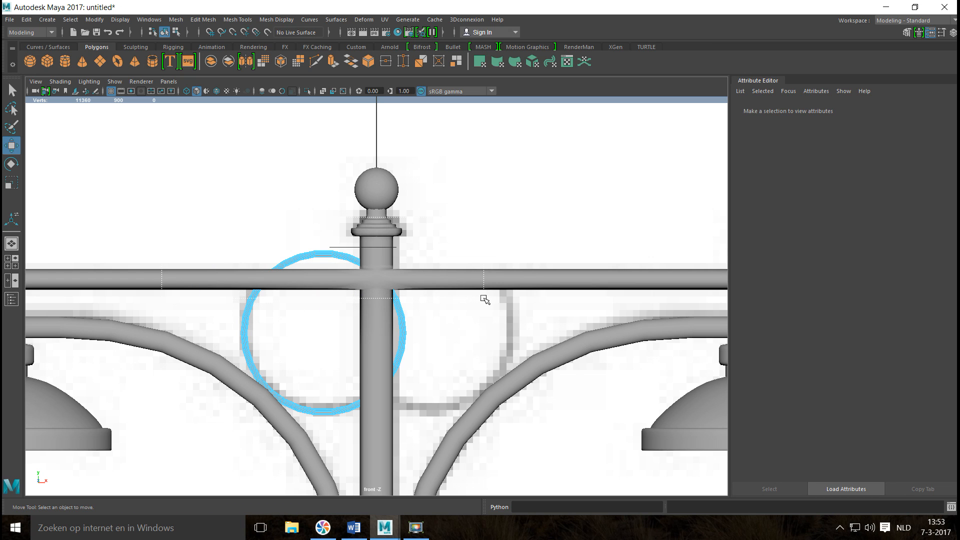
drag(483, 298, 484, 298)
click(477, 324)
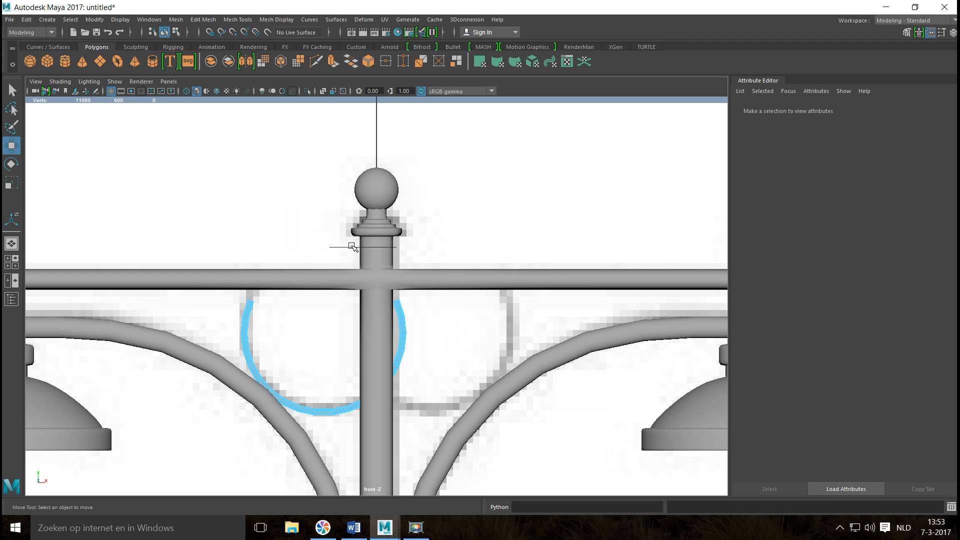
Delete the ring's faces right of the post's left edge and trim the leftover end faces, keeping only the lower-left arc.
drag(350, 244, 467, 432)
key(Delete)
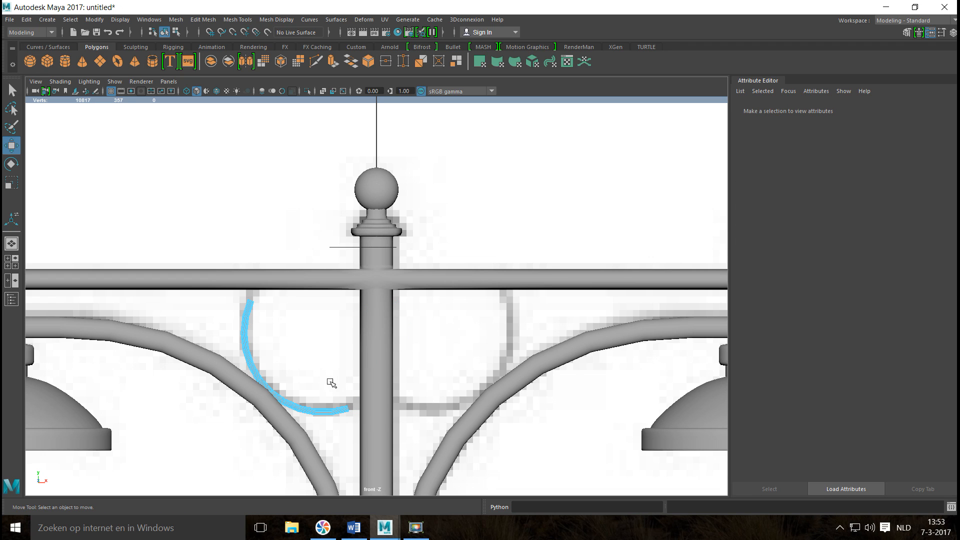
drag(326, 374, 364, 453)
key(Delete)
drag(302, 305, 302, 307)
key(Delete)
click(11, 261)
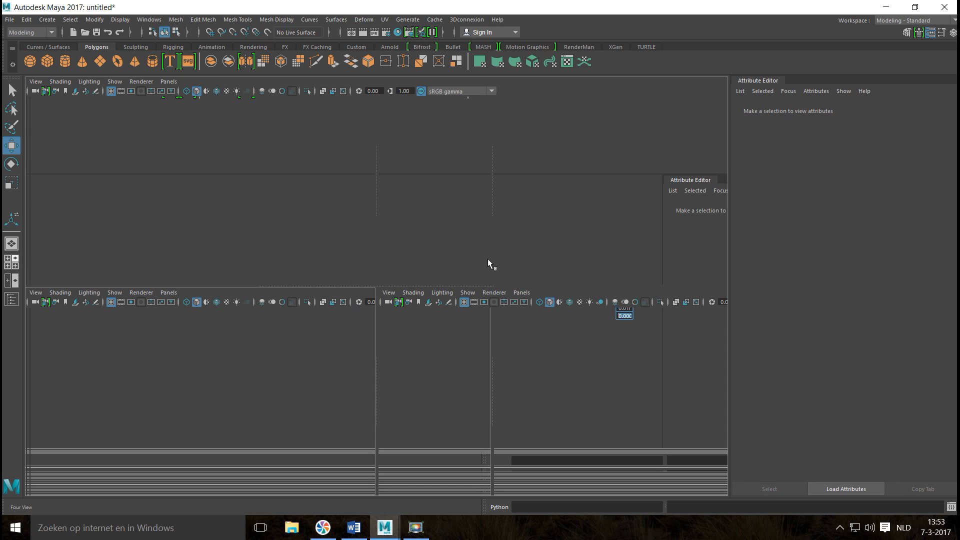
Select the lower-left arc and move it along Z to about 2.196, centring it on the crossbar in the top view.
key(space)
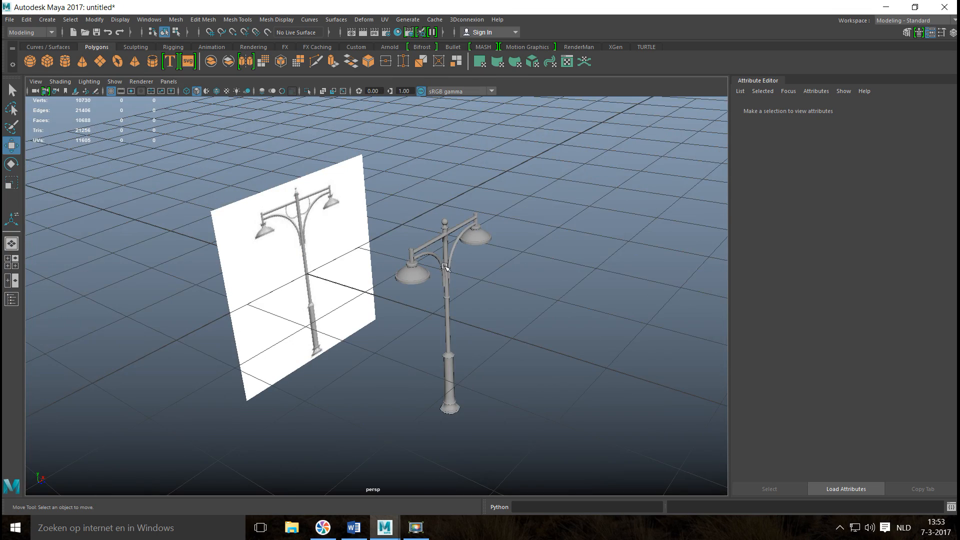
scroll(446, 278, up, 3)
alt+drag(445, 277, 347, 328)
scroll(375, 300, up, 5)
alt+middle_drag(375, 263, 417, 384)
click(395, 324)
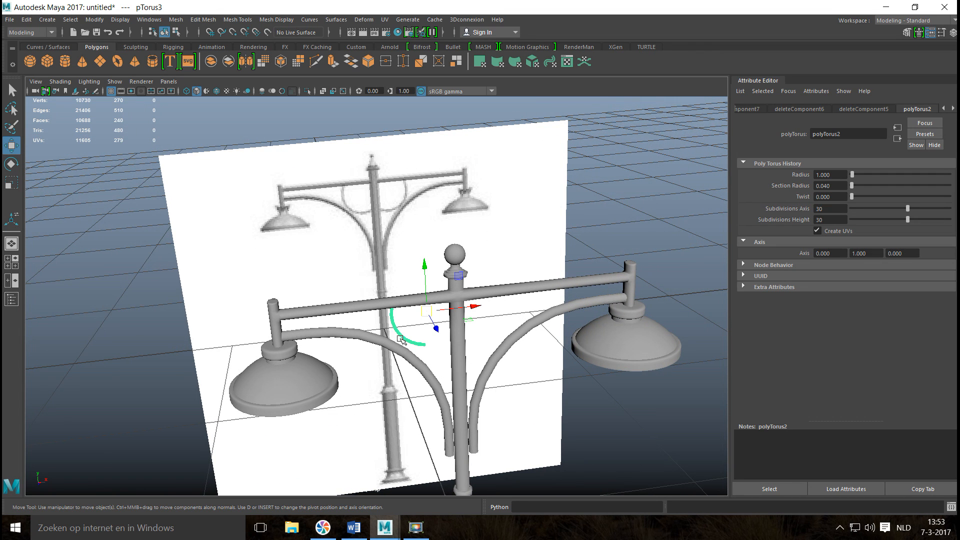
alt+drag(383, 375, 334, 405)
click(11, 262)
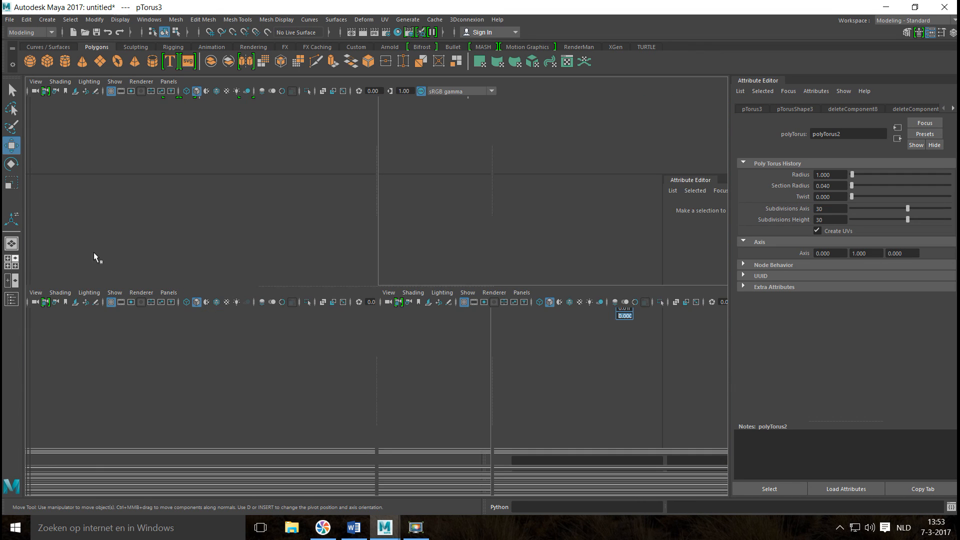
key(space)
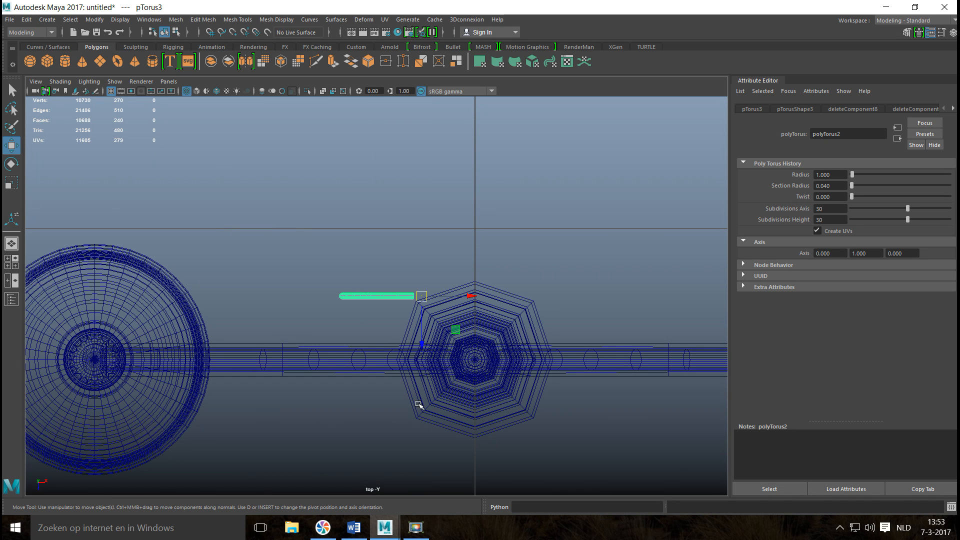
key(v)
drag(422, 337, 424, 374)
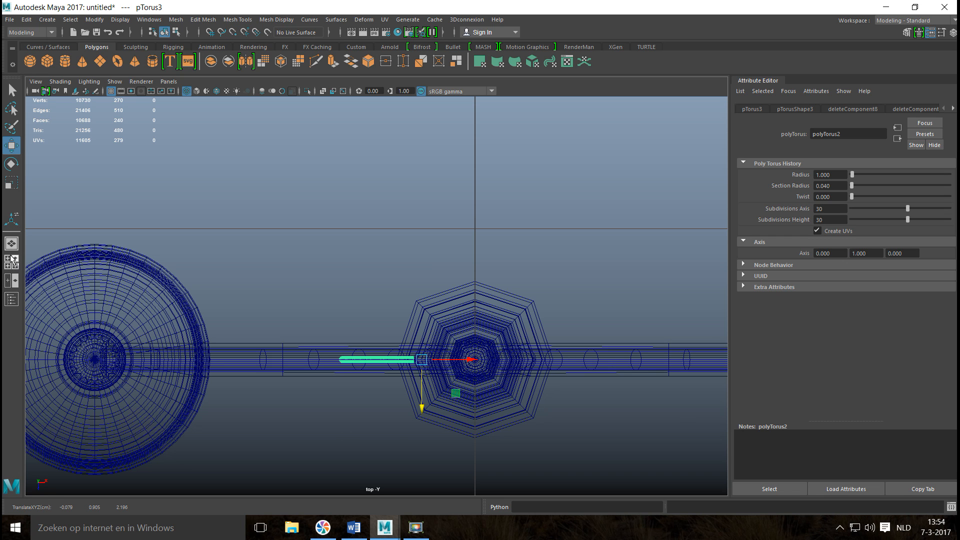
Select the edge loop at the arc's upper end and raise it to the crossbar's underside, at Y about 0.973.
key(space)
key(space)
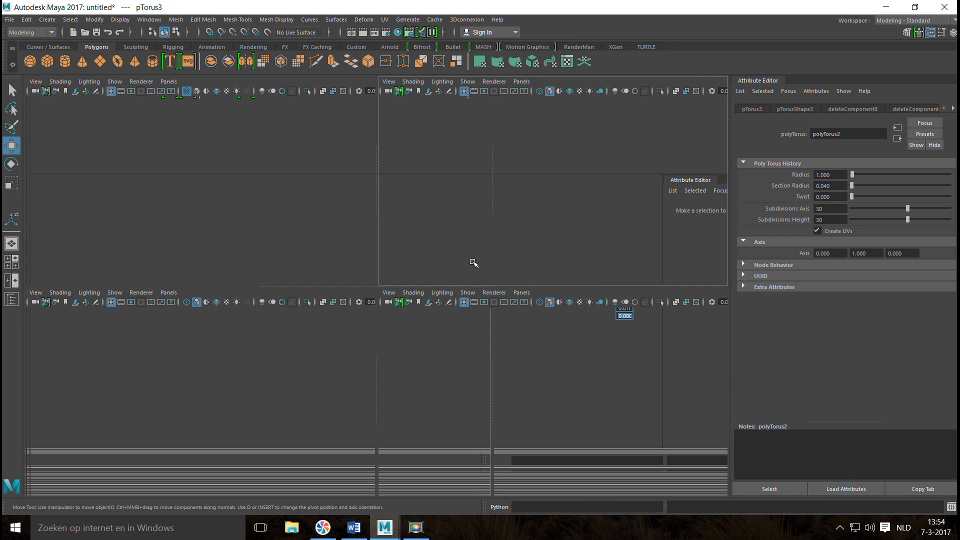
scroll(455, 290, up, 5)
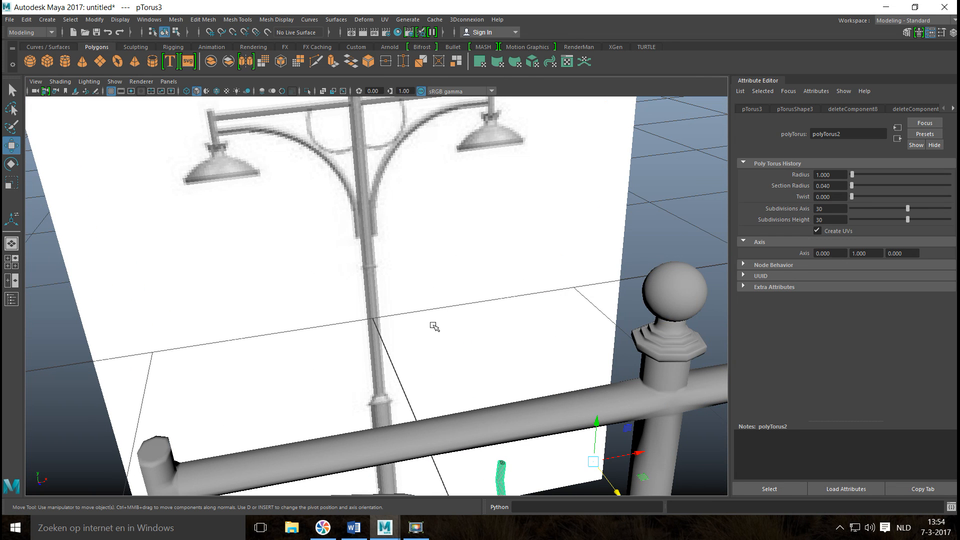
key(f)
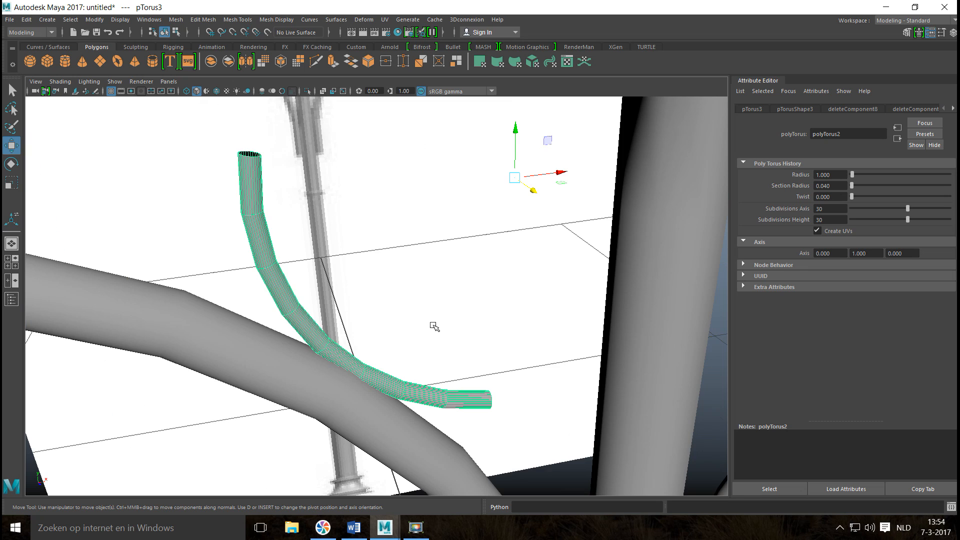
right_drag(258, 165, 249, 146)
click(250, 159)
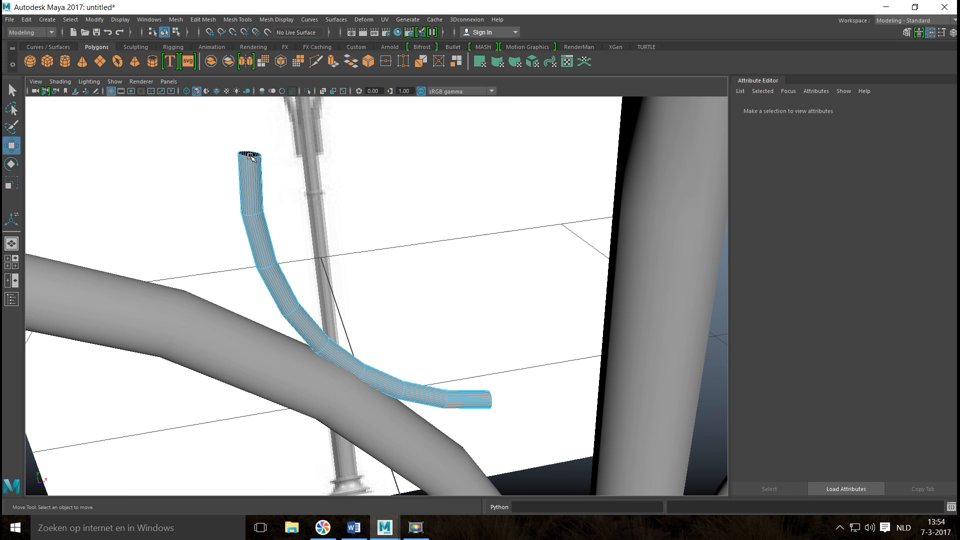
click(250, 156)
scroll(264, 196, down, 5)
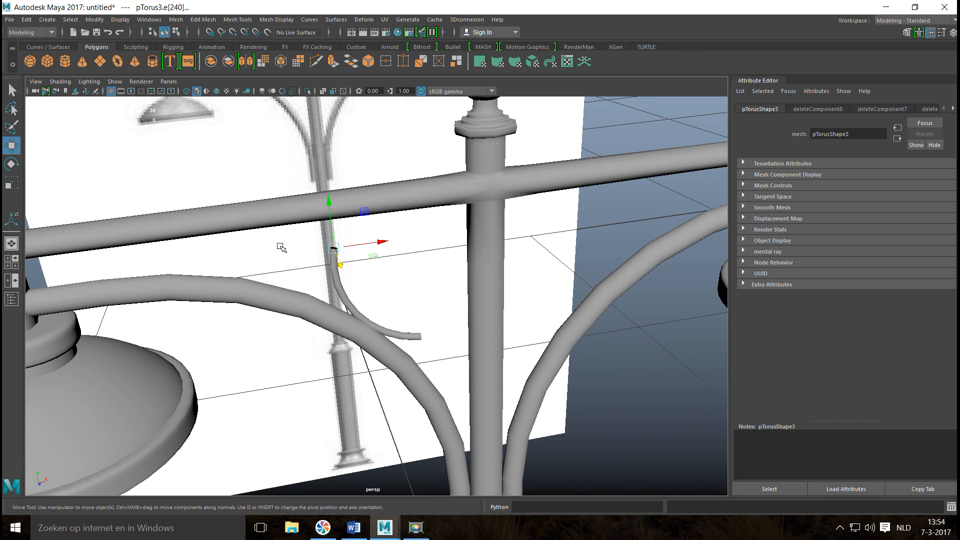
drag(329, 228, 339, 162)
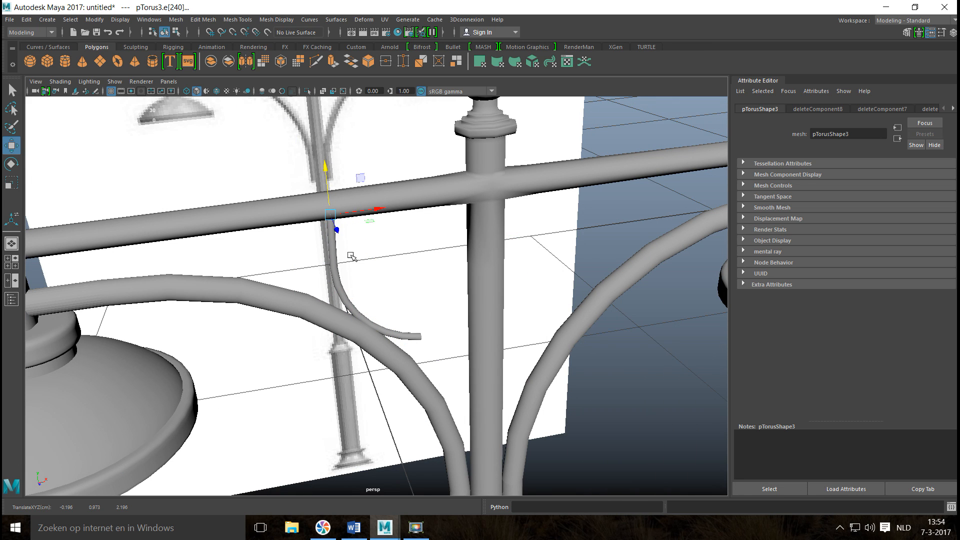
Select the edge loop at the arc's lower end and extend it along X to the post.
scroll(388, 323, up, 5)
click(477, 399)
right_drag(478, 399, 475, 205)
click(491, 400)
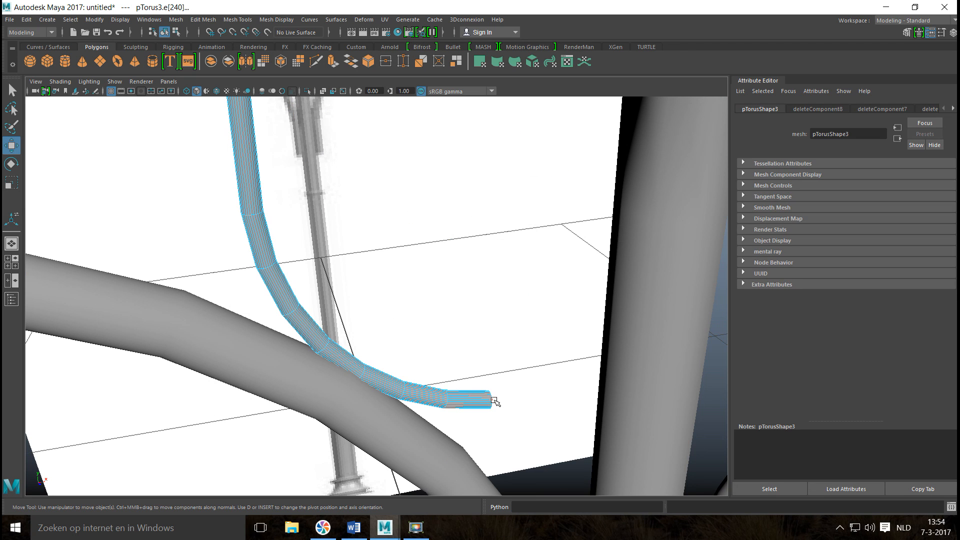
double_click(492, 400)
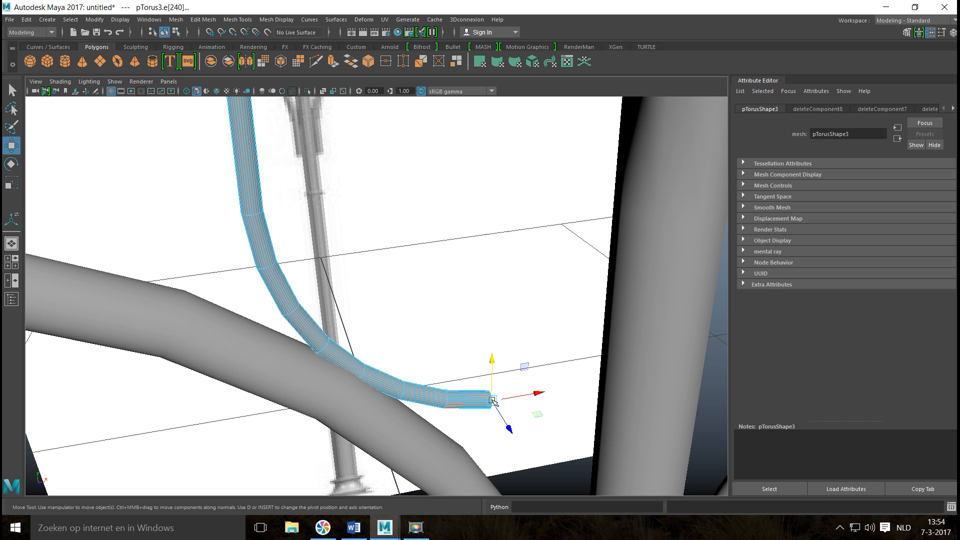
drag(538, 391, 665, 381)
alt+right_drag(665, 380, 584, 404)
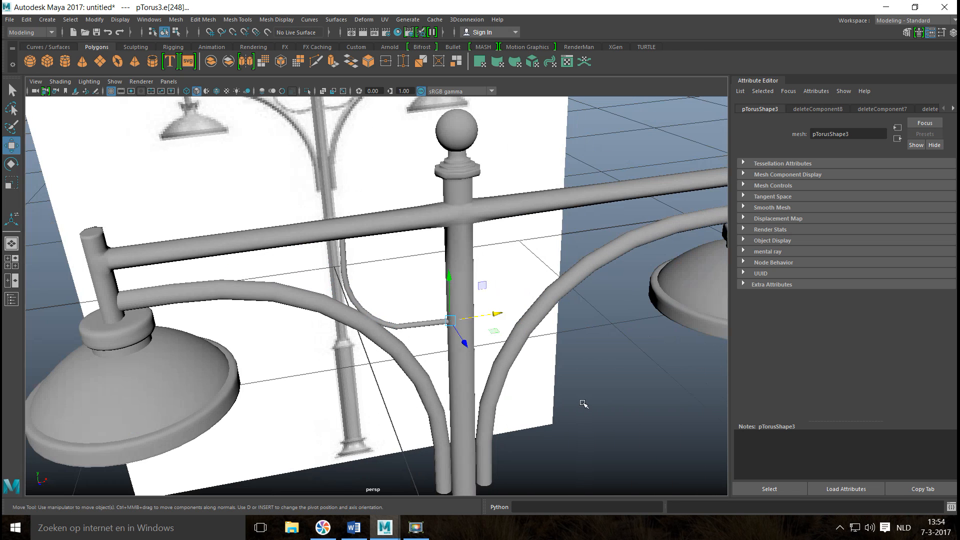
In the front wireframe view, raise the arc's post-side end loop to Y about 0.791 so the lower run is level.
click(12, 262)
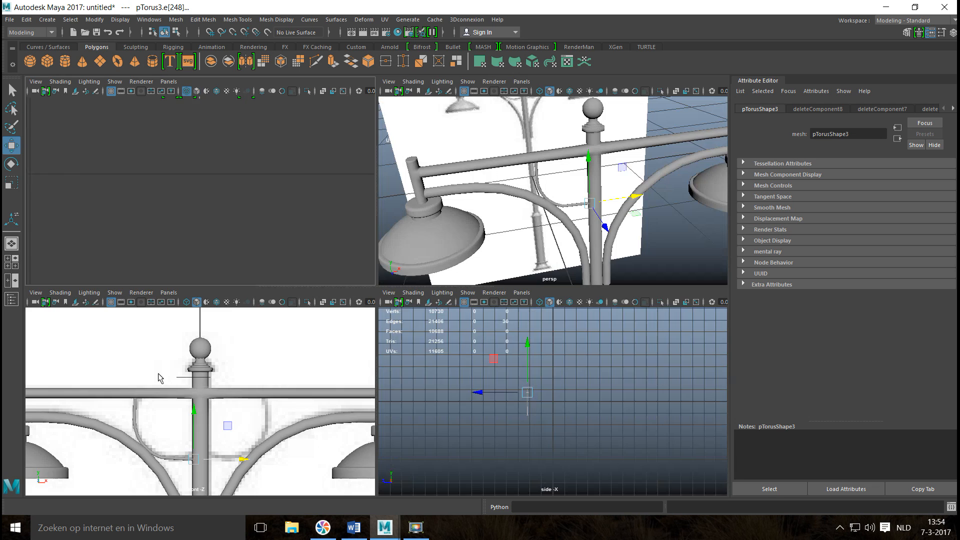
key(space)
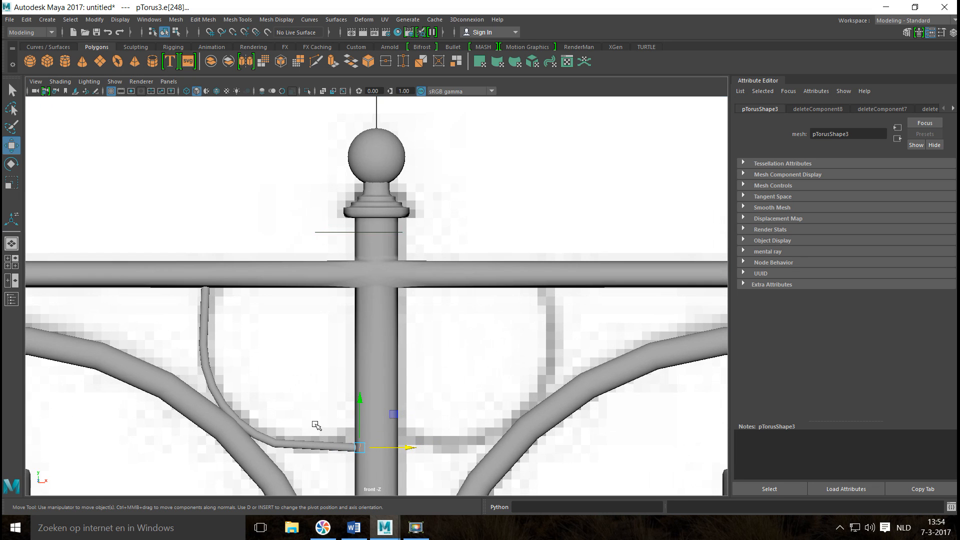
key(4)
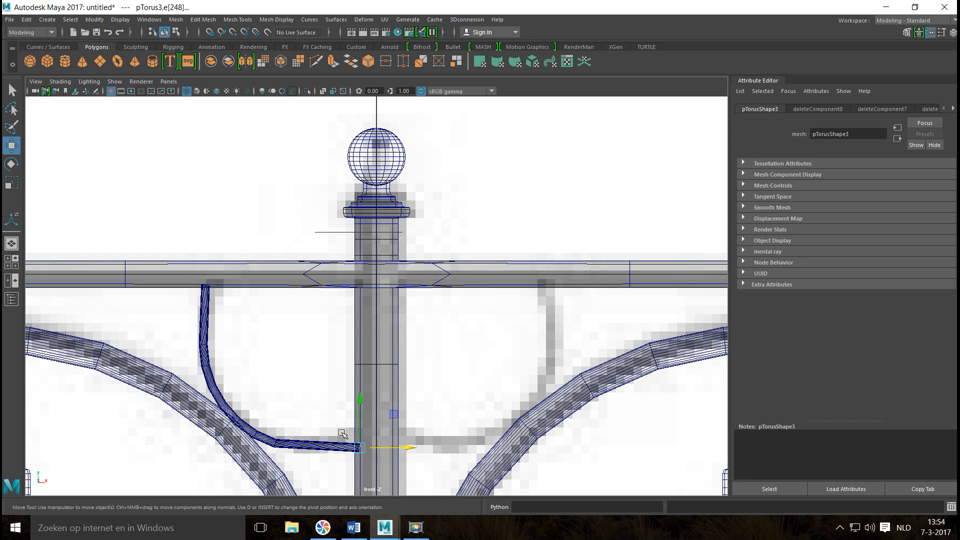
alt+middle_drag(342, 434, 376, 273)
scroll(482, 340, up, 12)
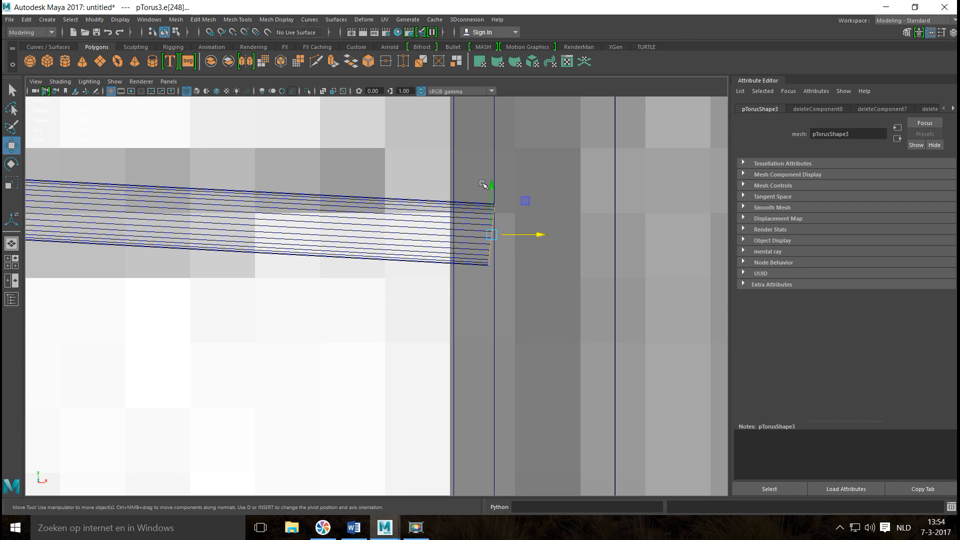
drag(492, 189, 491, 157)
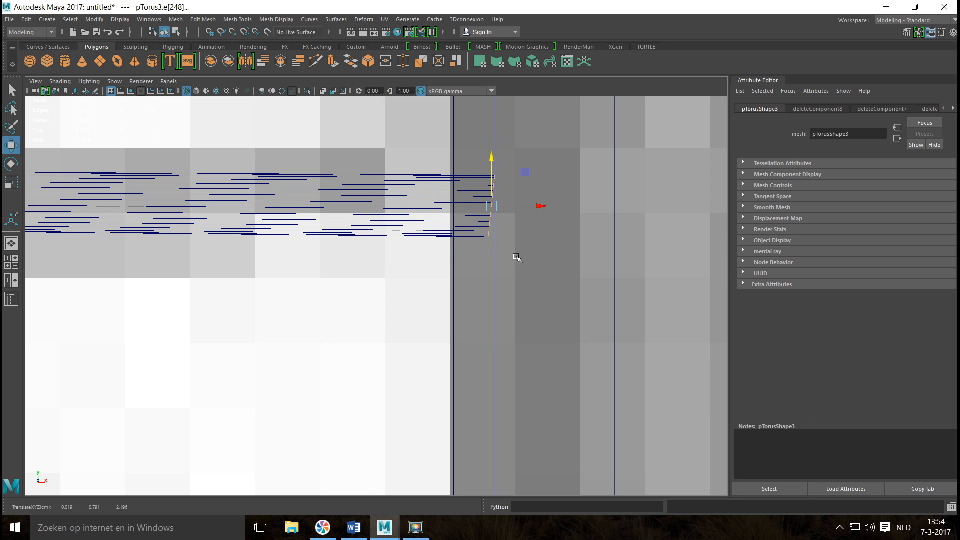
Try to rotate the arc's post-side end loop upright, and undo the rotation.
key(e)
drag(515, 251, 519, 245)
drag(457, 181, 476, 199)
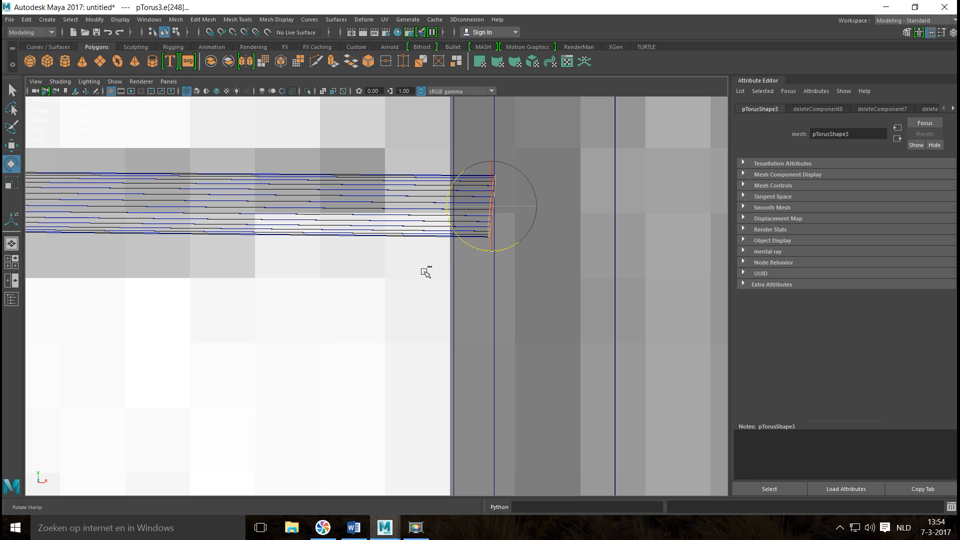
key(ctrl+z)
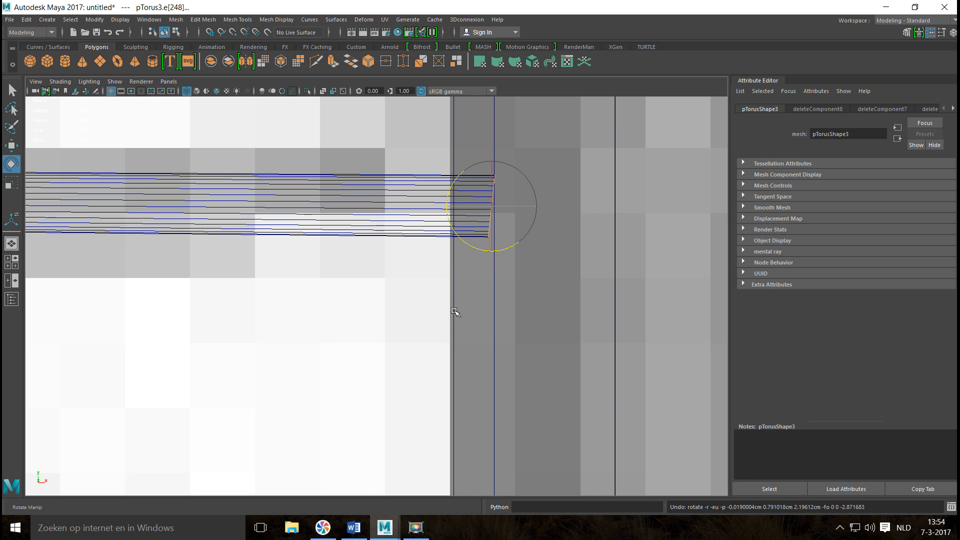
Push the arc's post-side end slightly into the post, adjusting its end vertices to X about -0.018.
key(w)
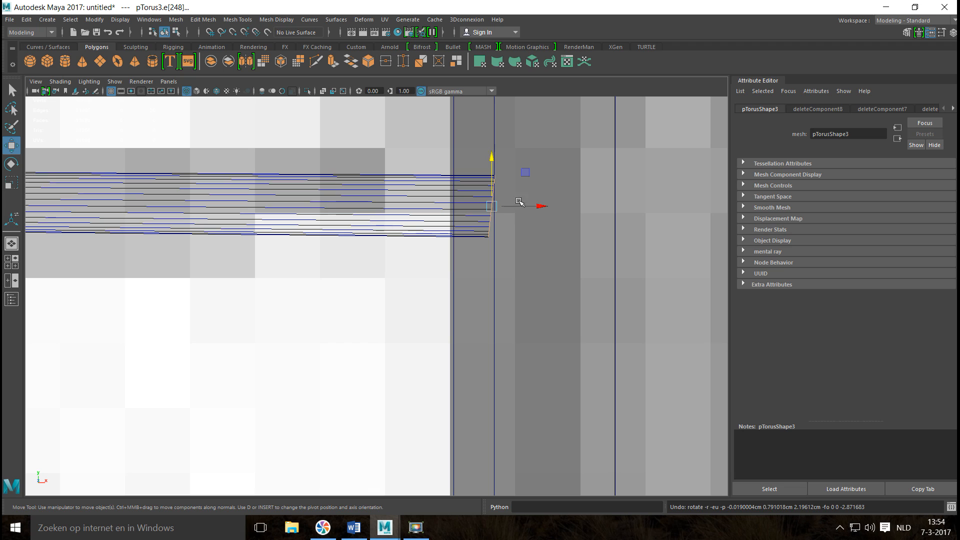
click(542, 205)
drag(542, 205, 559, 205)
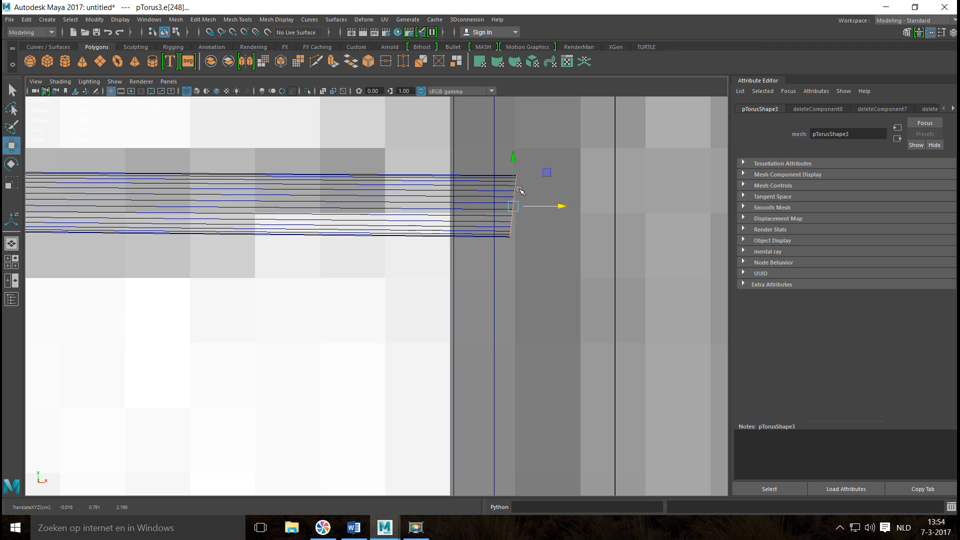
right_click(512, 188)
click(456, 188)
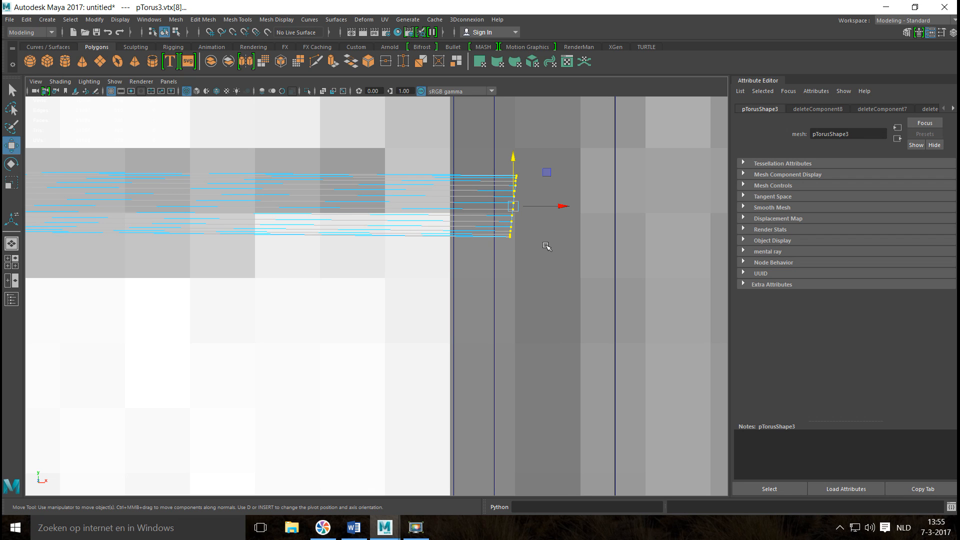
key(v)
mouse_move(556, 205)
mouse_down()
mouse_move(571, 206)
mouse_move(544, 215)
mouse_up()
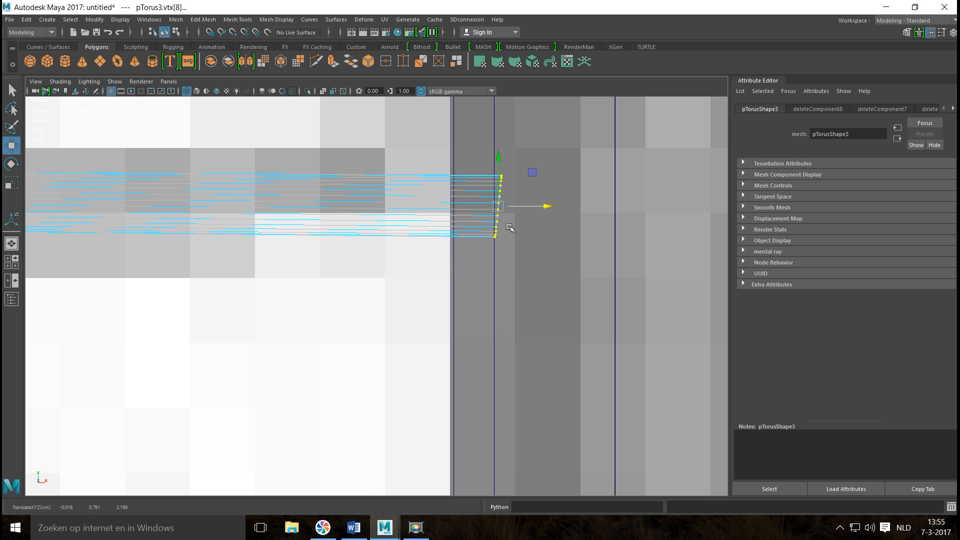
Return the arc to object selection, duplicate it and rotate the copy about its vertical axis to face the opposite way.
scroll(478, 263, down, 15)
scroll(475, 283, up, 8)
scroll(477, 277, up, 5)
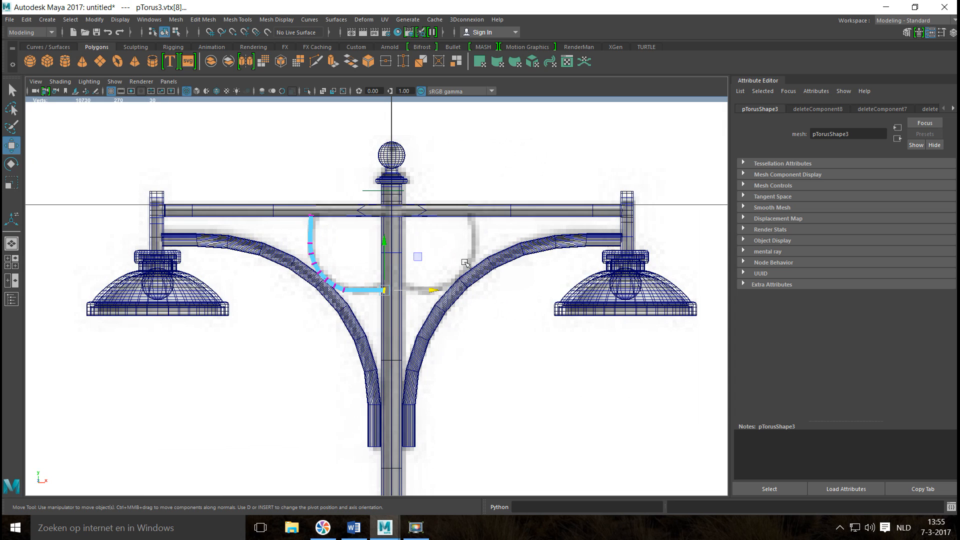
alt+middle_drag(381, 284, 437, 279)
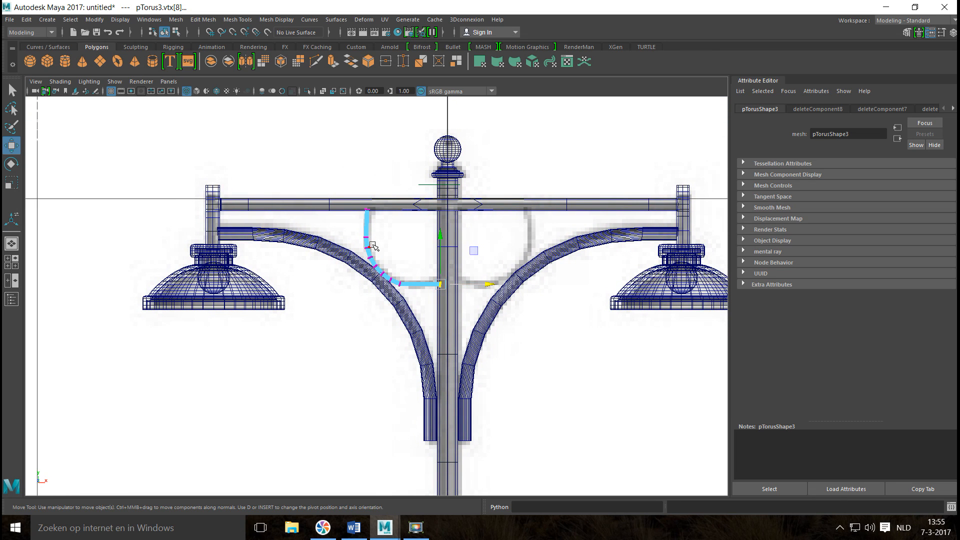
right_drag(369, 249, 375, 242)
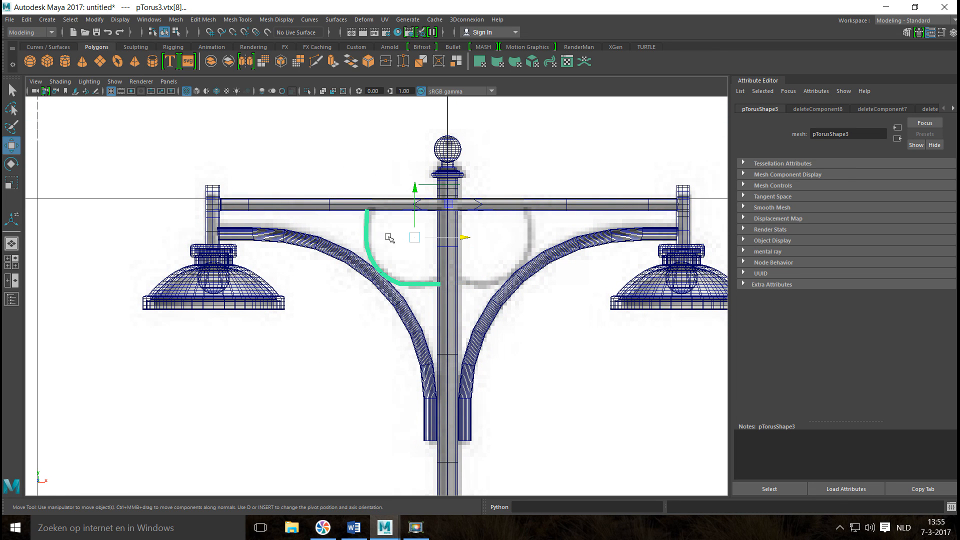
scroll(318, 298, up, 2)
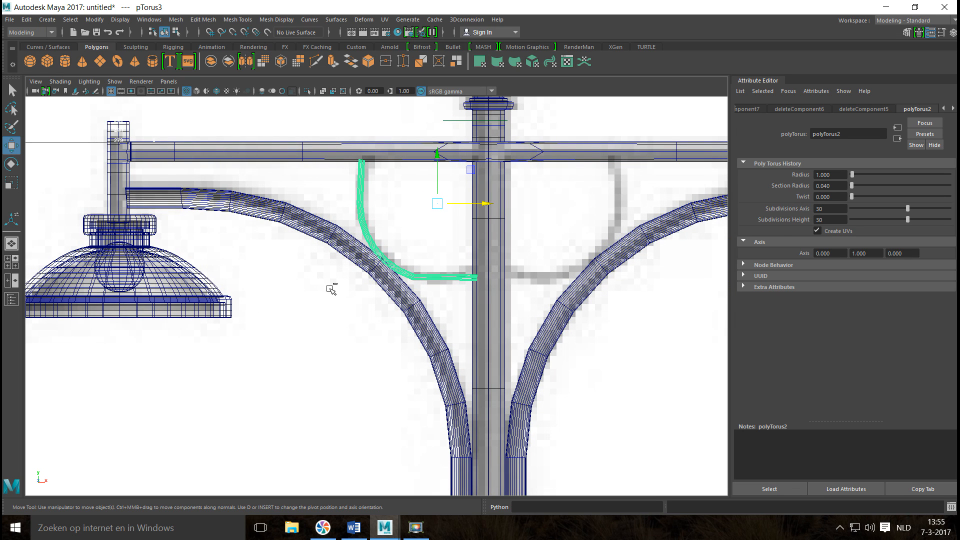
key(ctrl+d)
key(e)
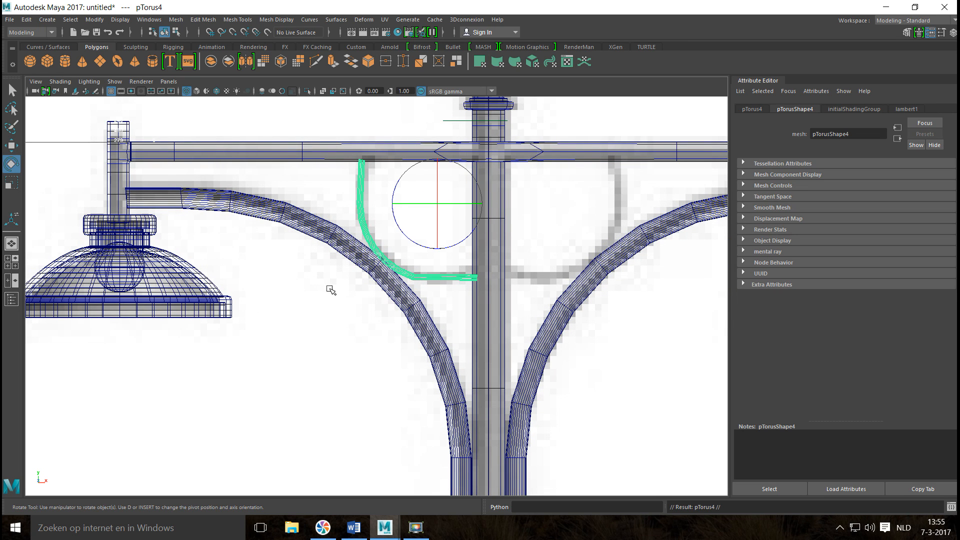
drag(407, 204, 526, 219)
drag(410, 205, 499, 212)
drag(429, 204, 385, 209)
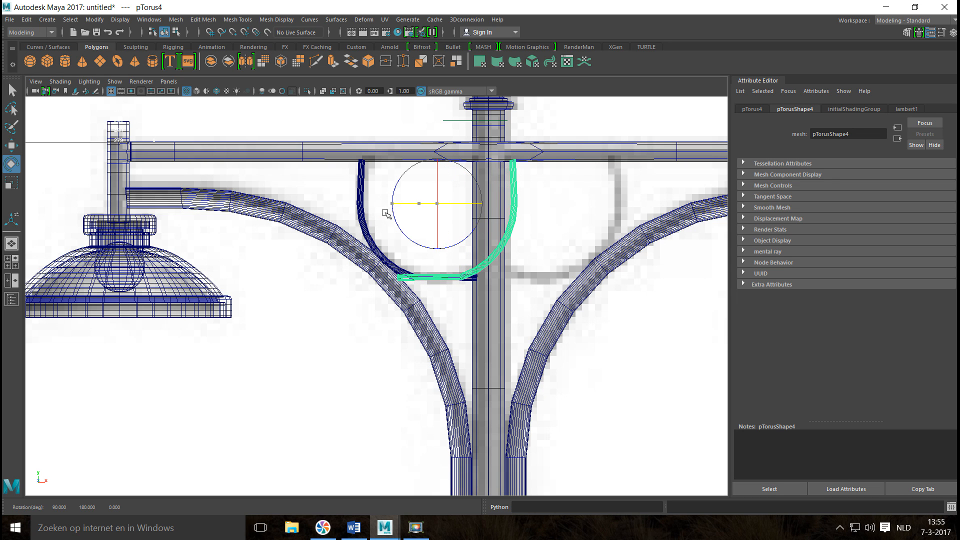
Move the duplicated arc along X onto the reference's right arc, so it meets the post's right side and the crossbar.
click(12, 262)
key(space)
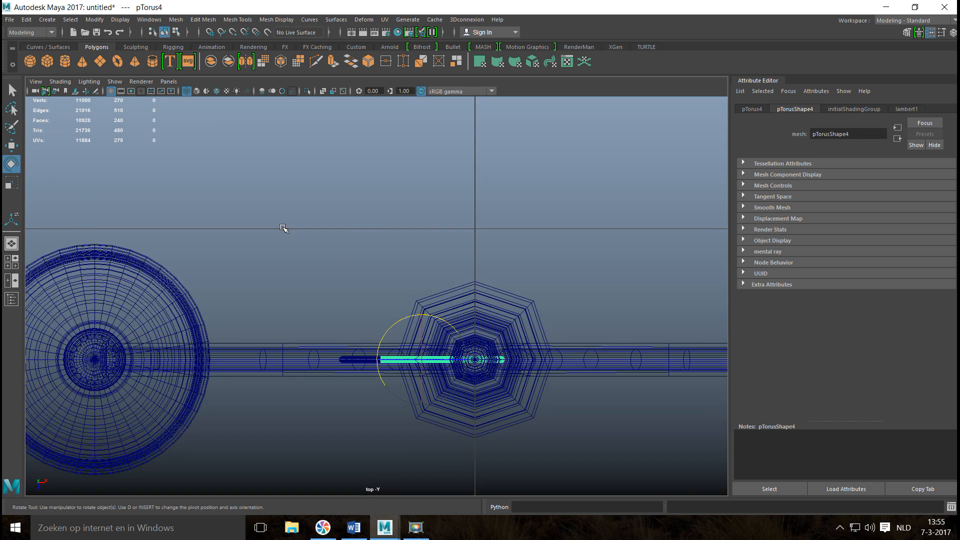
key(f)
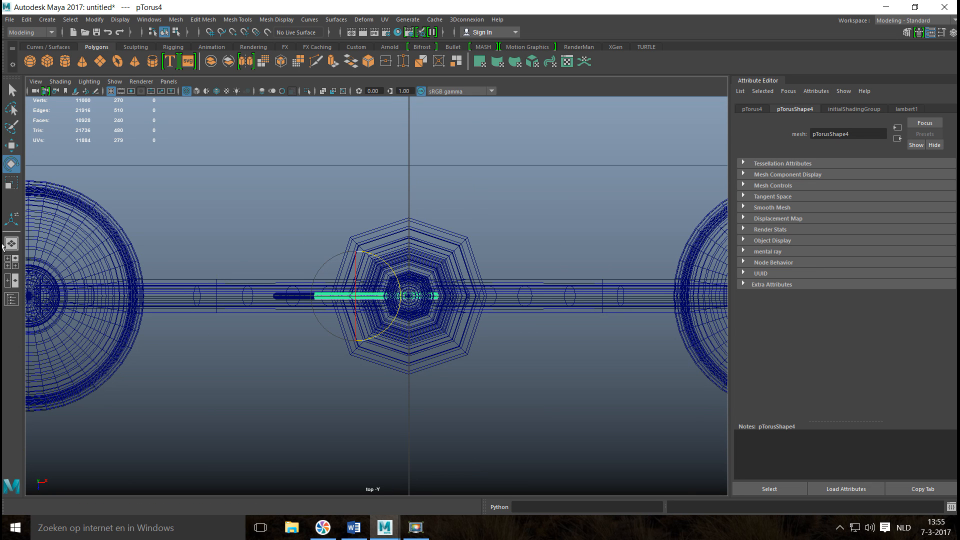
click(12, 262)
key(space)
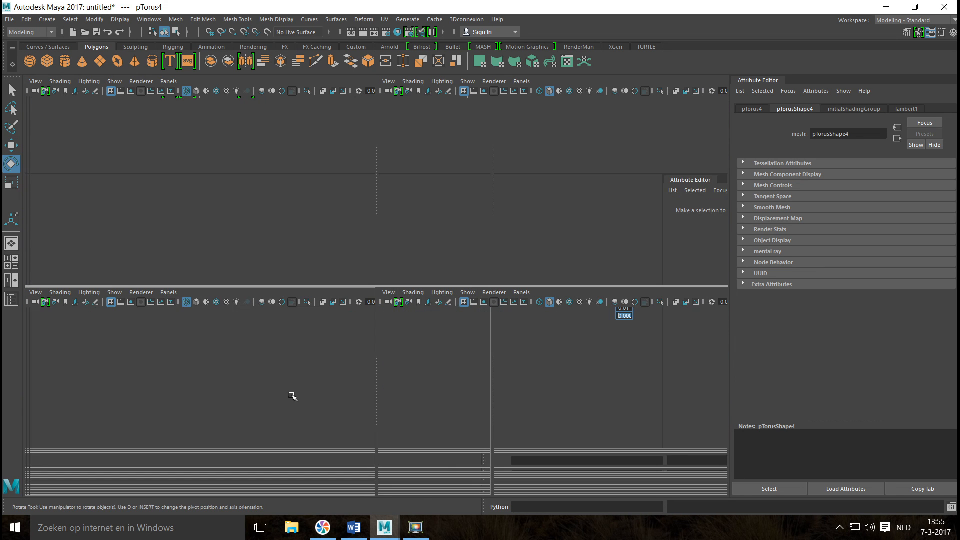
key(w)
drag(487, 202, 596, 216)
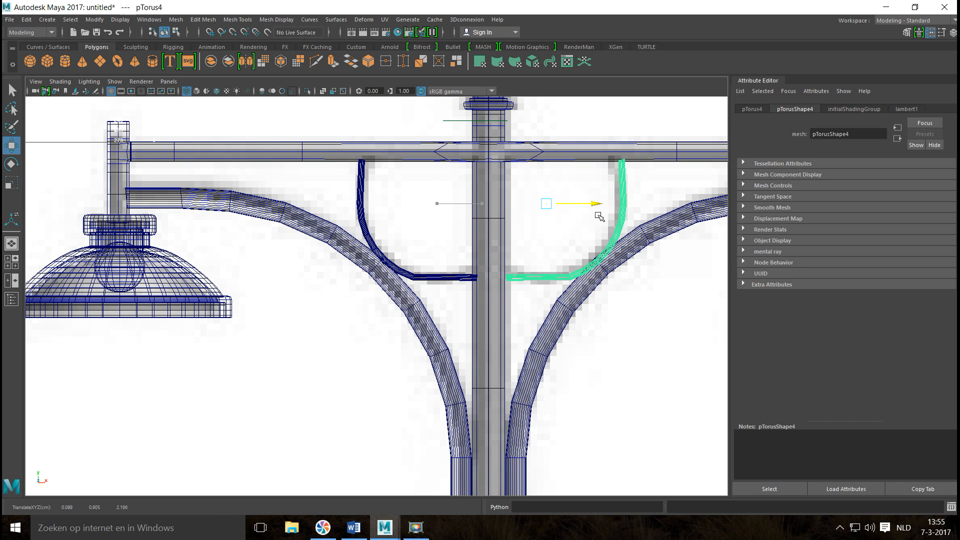
click(12, 262)
key(space)
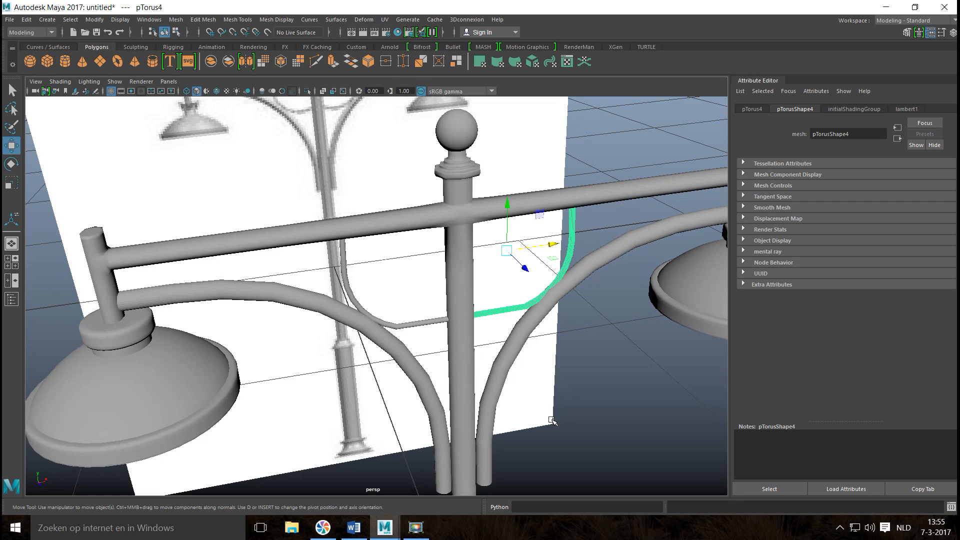
Select all the street light's parts without the reference image and delete their construction history.
click(590, 426)
scroll(587, 406, down, 5)
alt+drag(416, 430, 457, 415)
scroll(471, 412, down, 4)
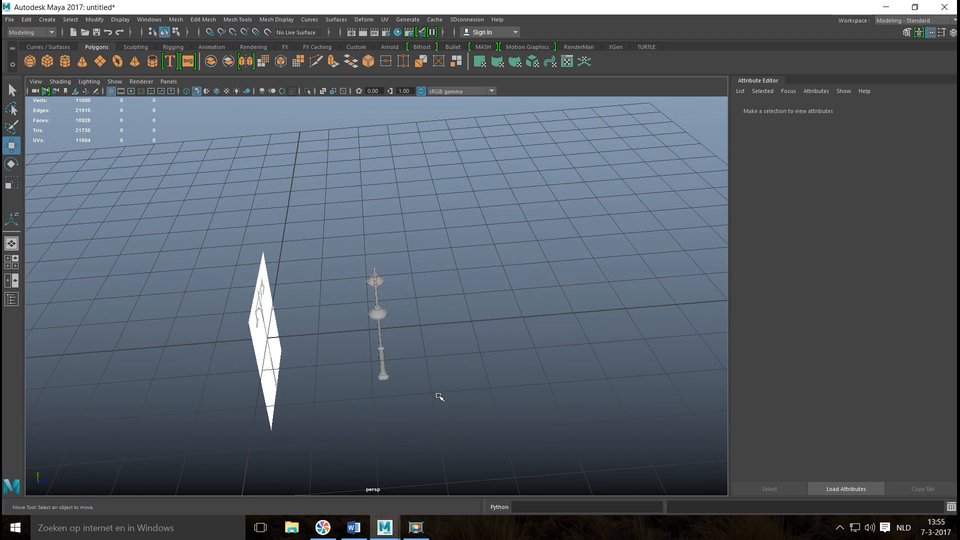
drag(334, 267, 446, 426)
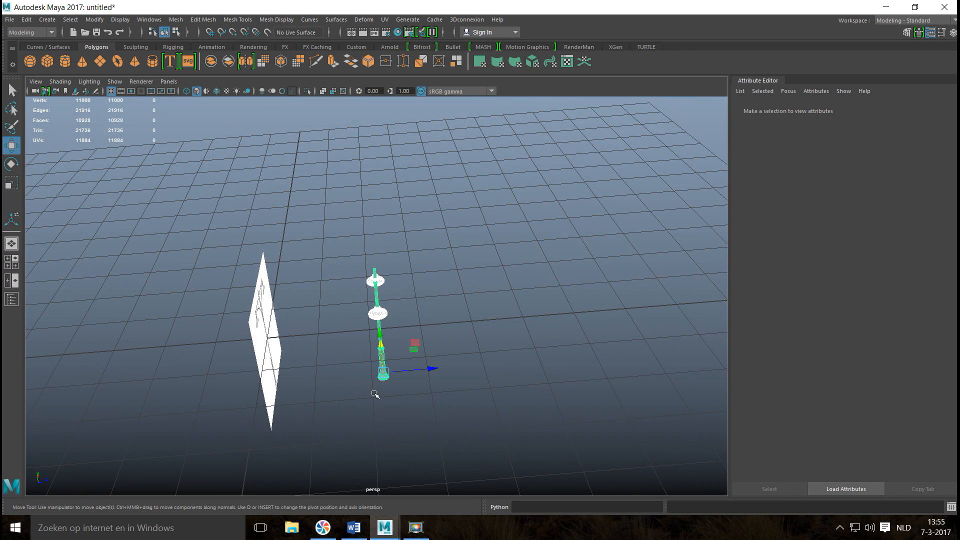
alt+drag(527, 327, 459, 320)
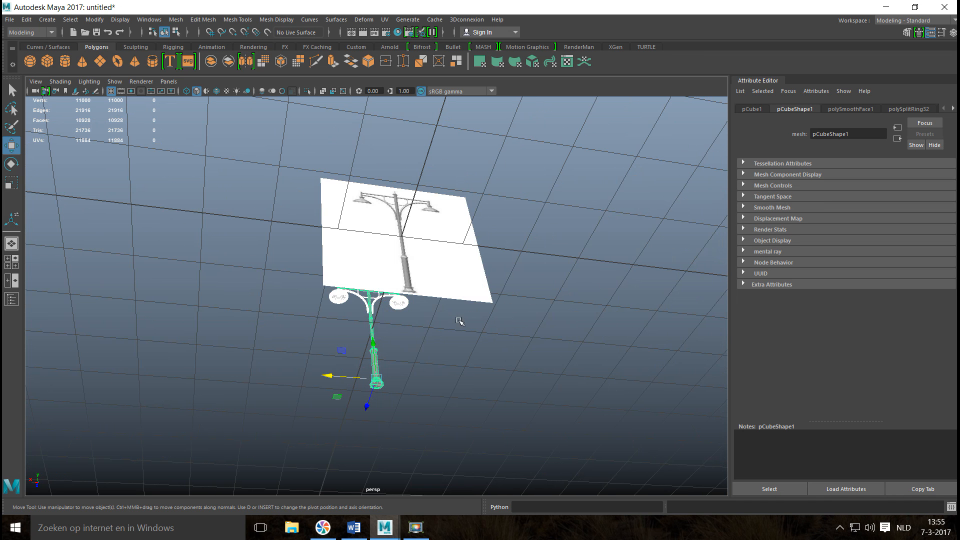
alt+drag(567, 402, 506, 410)
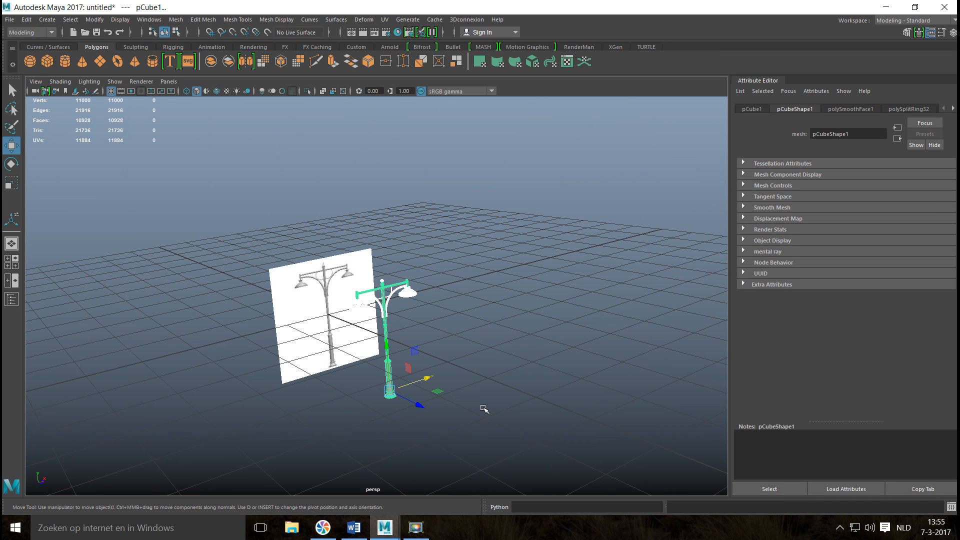
alt+drag(500, 445, 497, 394)
key(f)
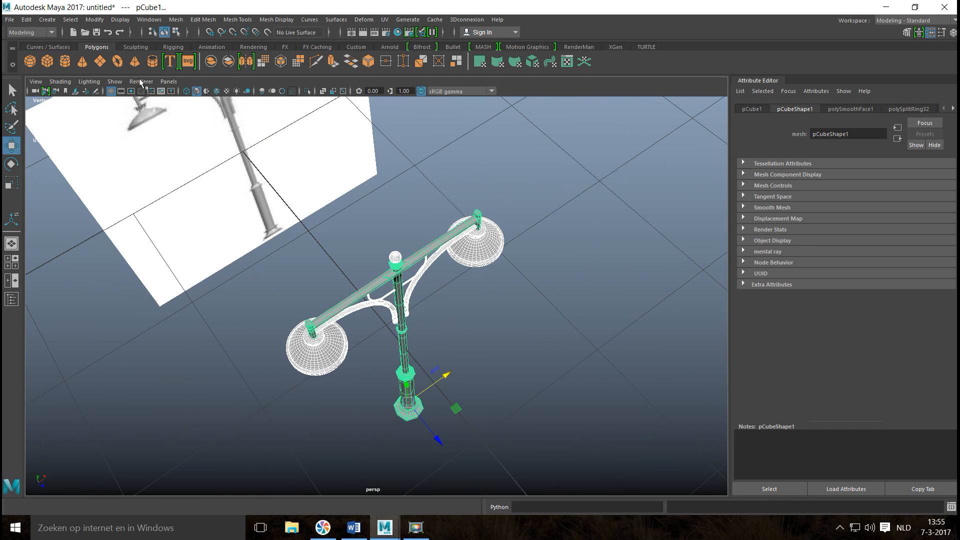
click(27, 19)
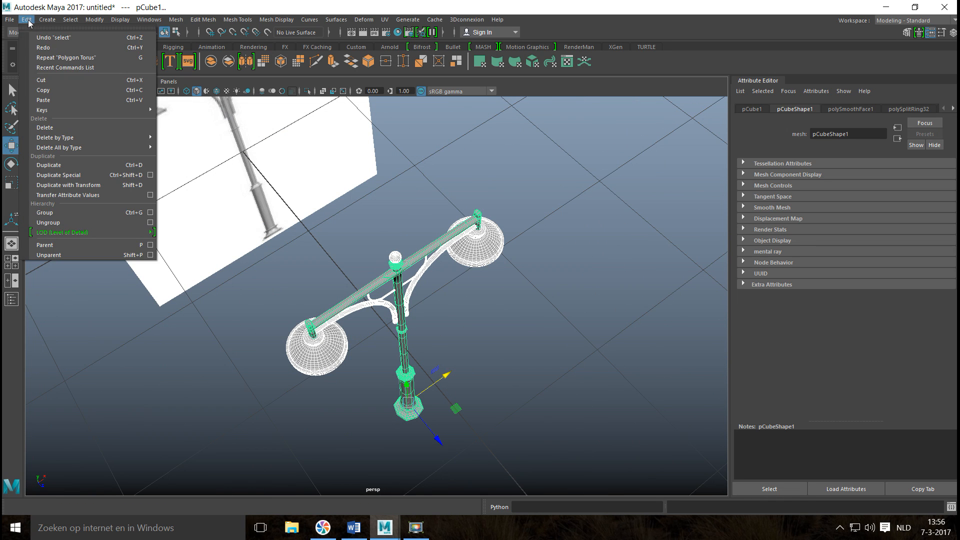
mouse_move(82, 139)
click(179, 149)
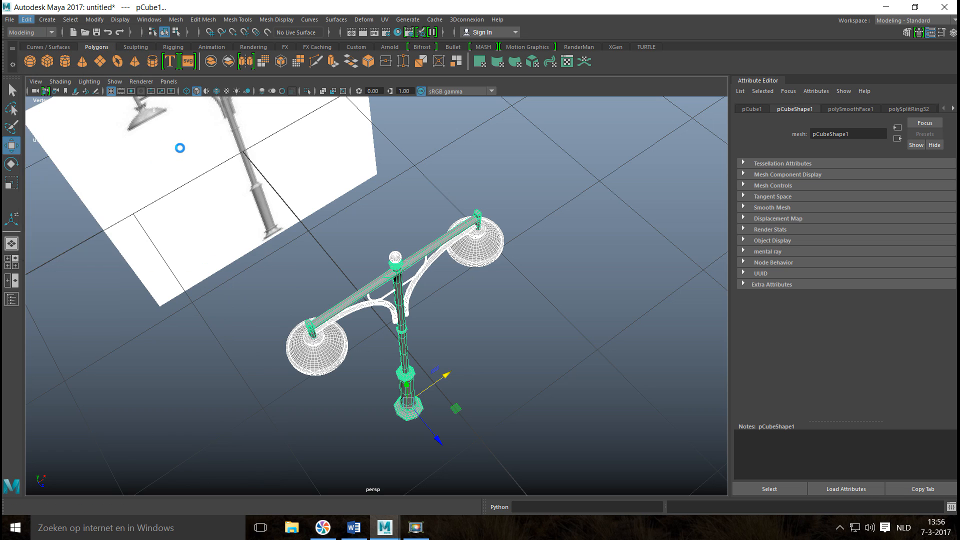
Delete the reference image plane from the scene.
drag(84, 239, 192, 351)
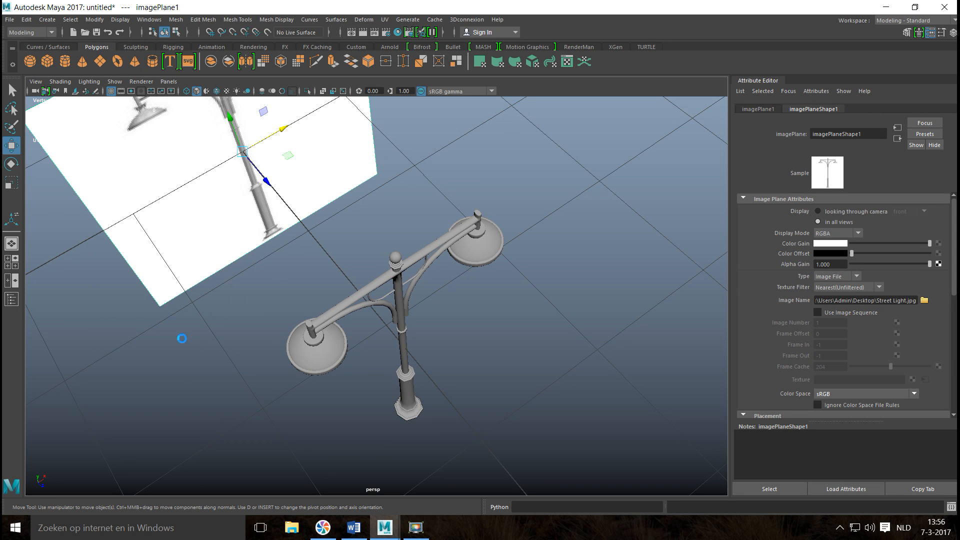
key(Delete)
Select all the street light's parts and move them to the grid's centre, raising the base to ground level.
drag(337, 237, 506, 408)
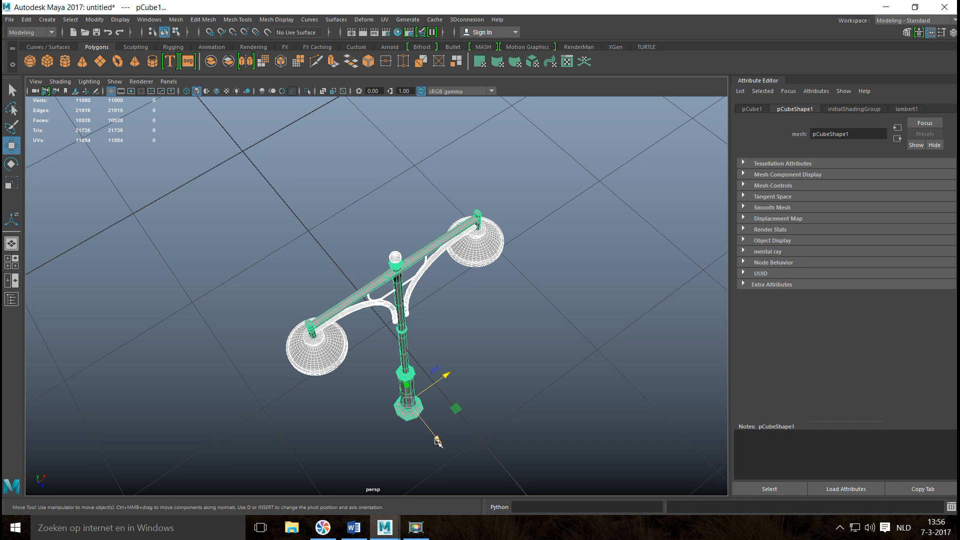
drag(438, 441, 272, 291)
scroll(295, 332, down, 5)
alt+drag(295, 332, 346, 327)
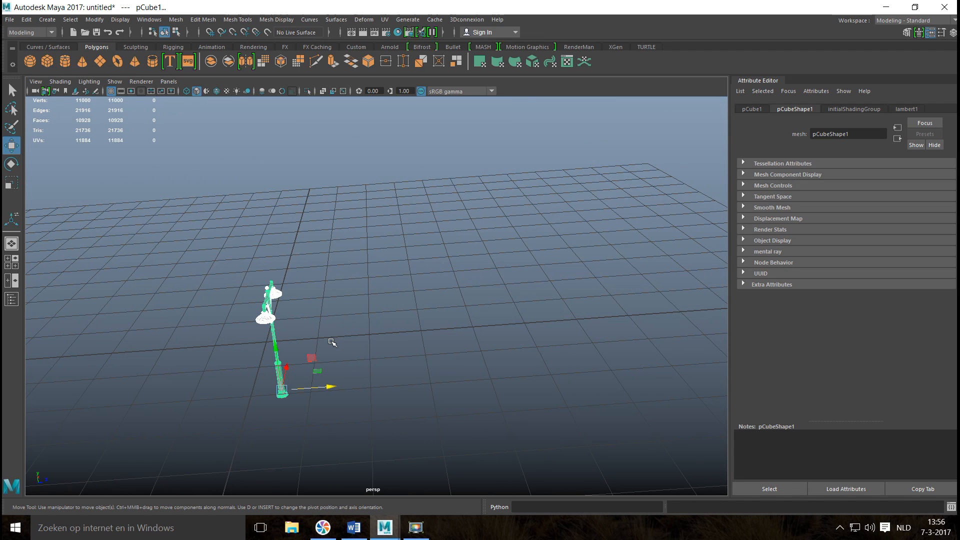
key(x)
drag(332, 387, 270, 386)
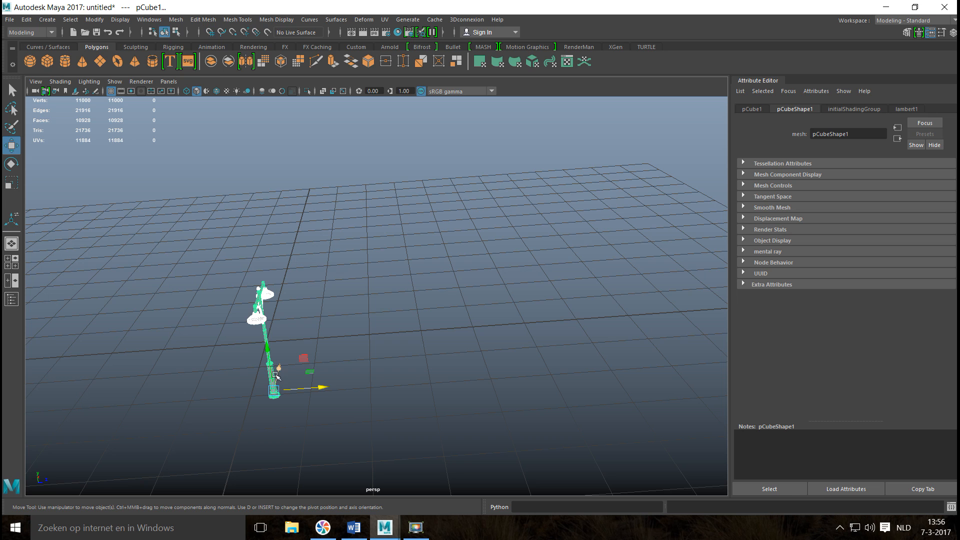
drag(268, 347, 258, 295)
scroll(326, 337, down, 3)
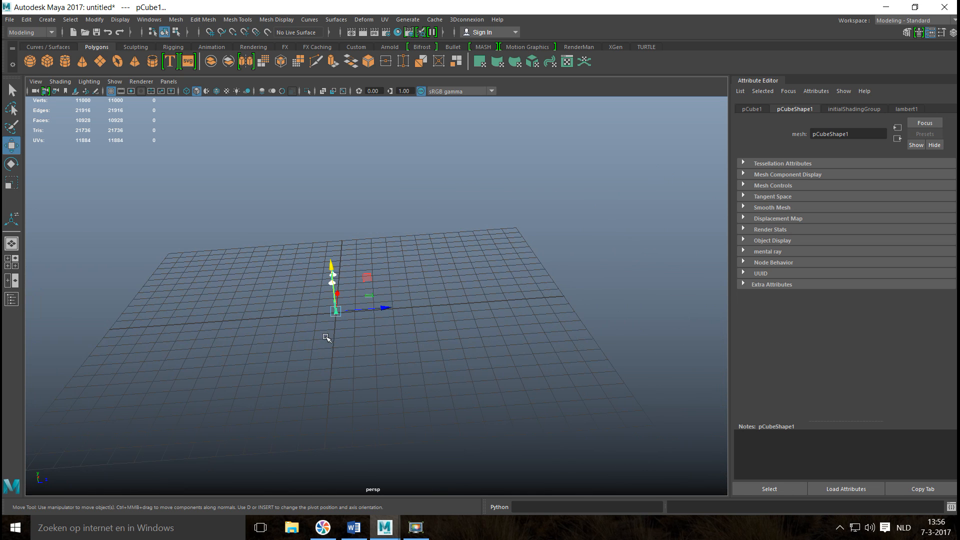
Try to scale up the ungrouped street light parts together, and undo the scaling.
key(r)
alt+drag(332, 325, 263, 380)
drag(363, 299, 419, 306)
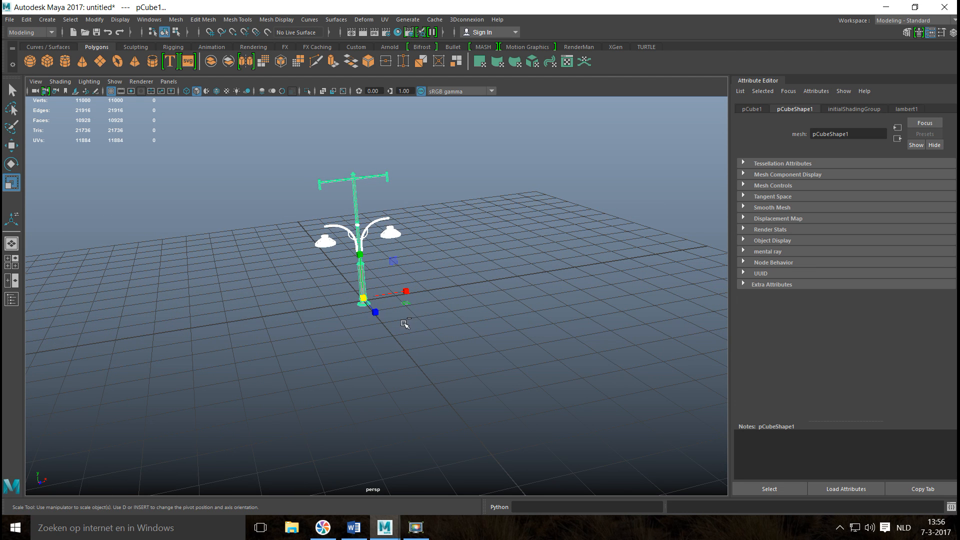
key(ctrl+z)
Group the selected street light parts and scale the group up uniformly to about 4.908.
scroll(413, 344, up, 3)
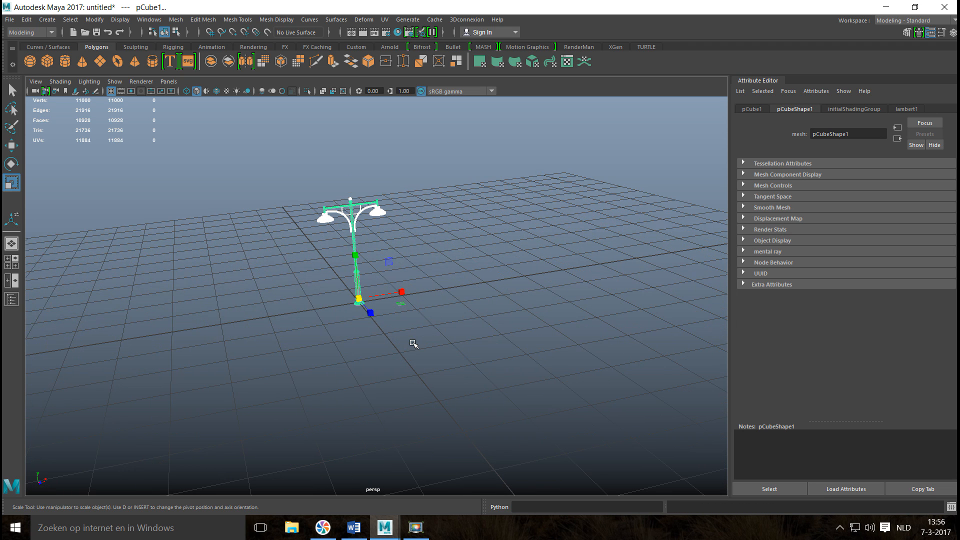
key(ctrl+g)
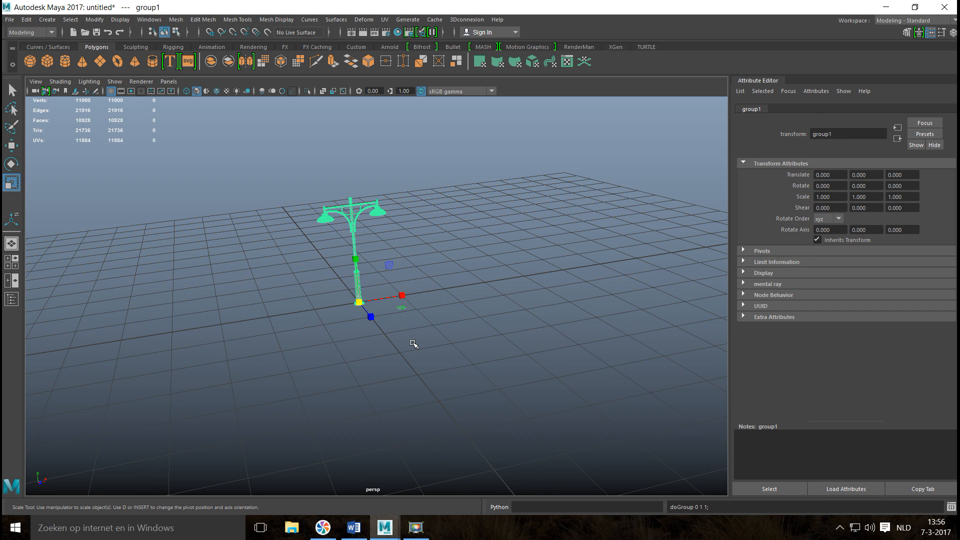
drag(360, 302, 628, 364)
scroll(517, 370, down, 2)
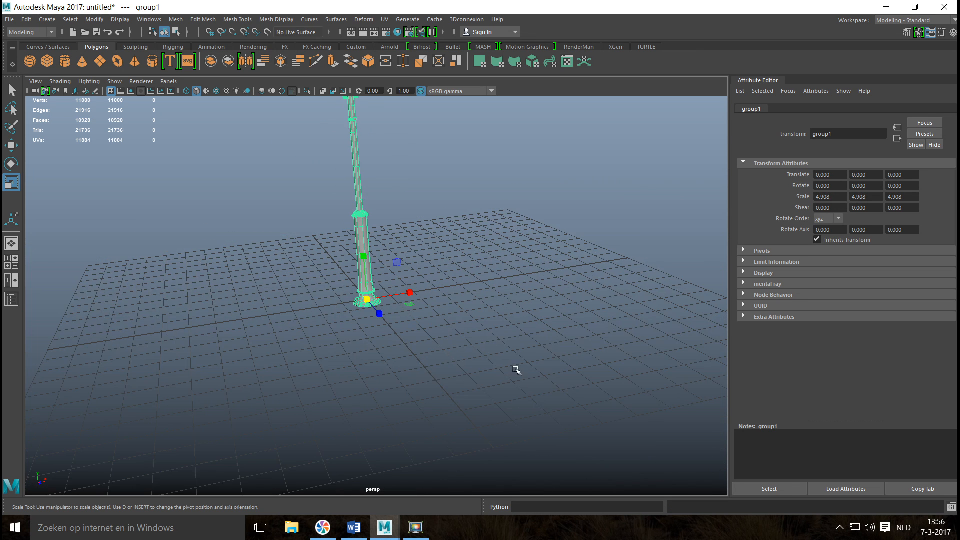
scroll(516, 370, down, 3)
Select all parts of the enlarged street light, combine them into one mesh and clear the selection.
click(530, 347)
alt+drag(527, 347, 510, 413)
drag(343, 174, 575, 495)
click(176, 20)
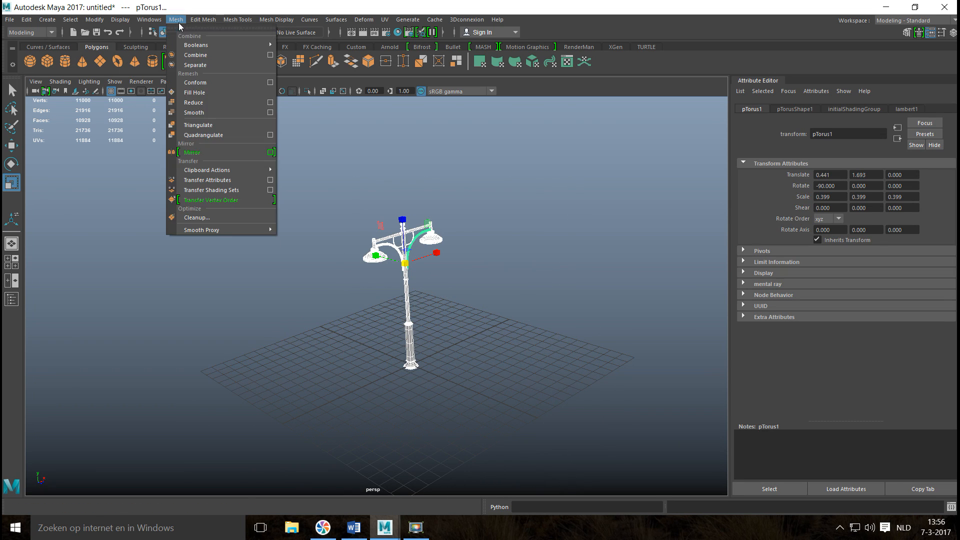
click(200, 56)
click(544, 210)
Examine the combined street light's crossbar, lamps and brackets up close, and view its full height.
scroll(465, 275, up, 5)
alt+drag(465, 275, 396, 320)
scroll(403, 319, up, 5)
alt+middle_drag(417, 284, 320, 375)
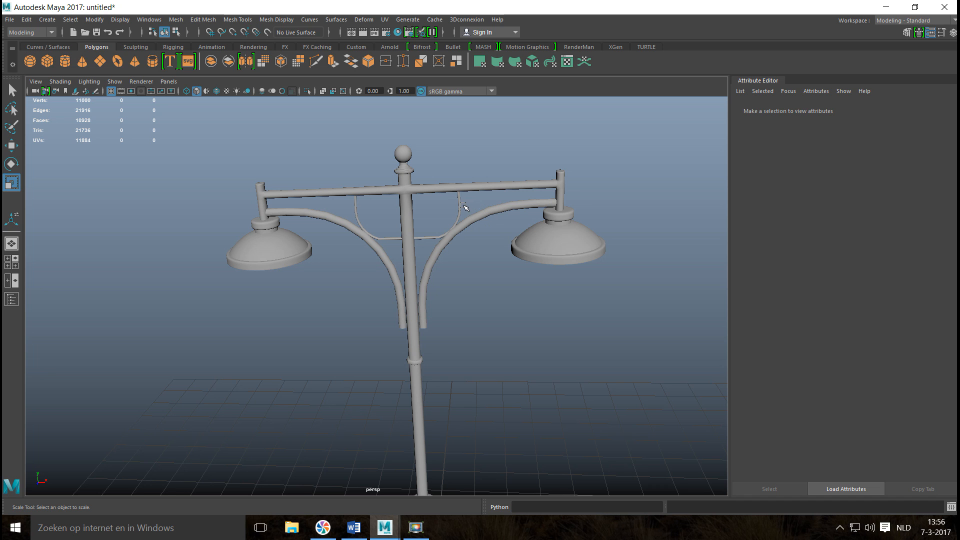
mouse_move(356, 271)
alt+mouse_down()
mouse_move(385, 251)
mouse_move(363, 265)
alt+mouse_up()
scroll(364, 270, down, 5)
alt+drag(427, 351, 445, 330)
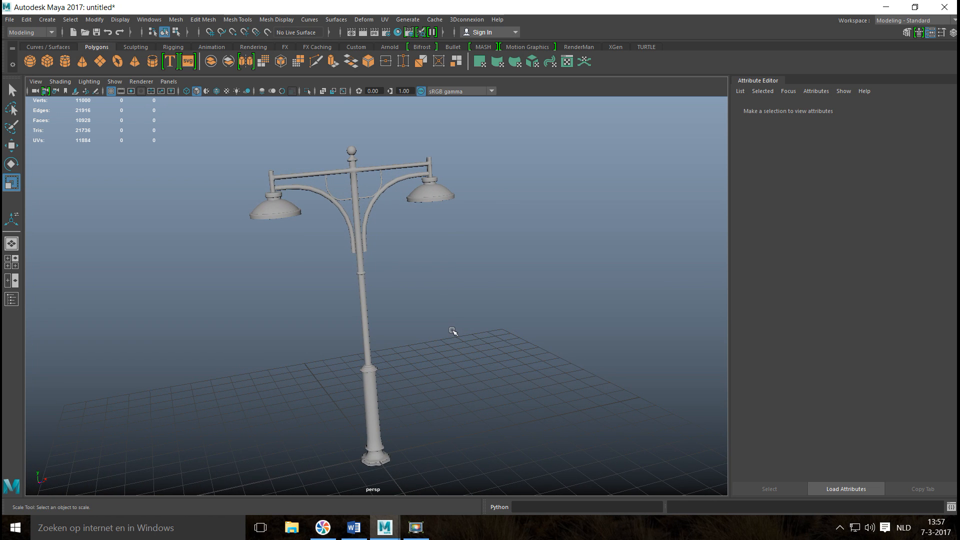